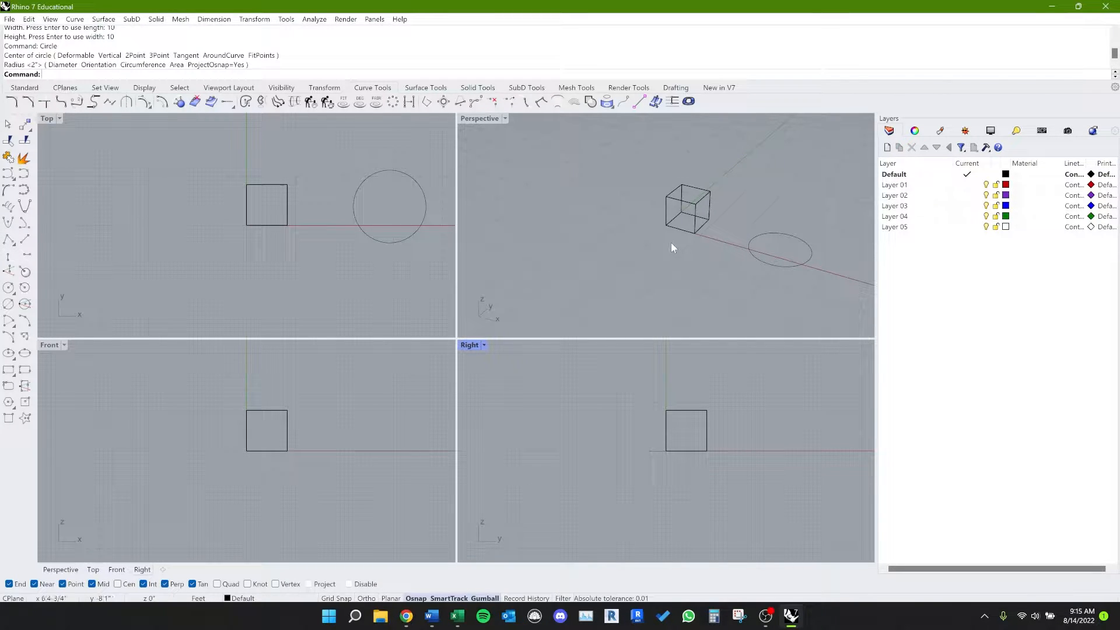
Step: Set the Perspective viewport's display mode to Shaded and look at the cube from another angle
mouse_move(620, 240)
right_down()
mouse_move(628, 251)
mouse_move(597, 243)
mouse_move(600, 228)
mouse_move(640, 233)
mouse_move(612, 240)
mouse_move(675, 260)
mouse_move(698, 204)
mouse_move(618, 243)
right_up()
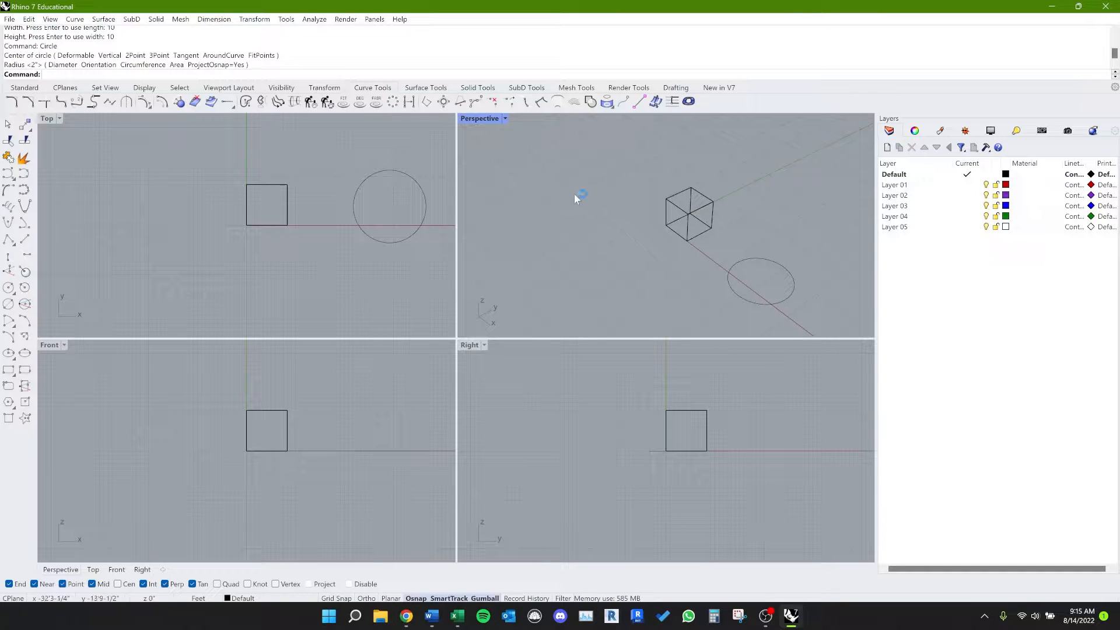
right_drag(574, 194, 569, 187)
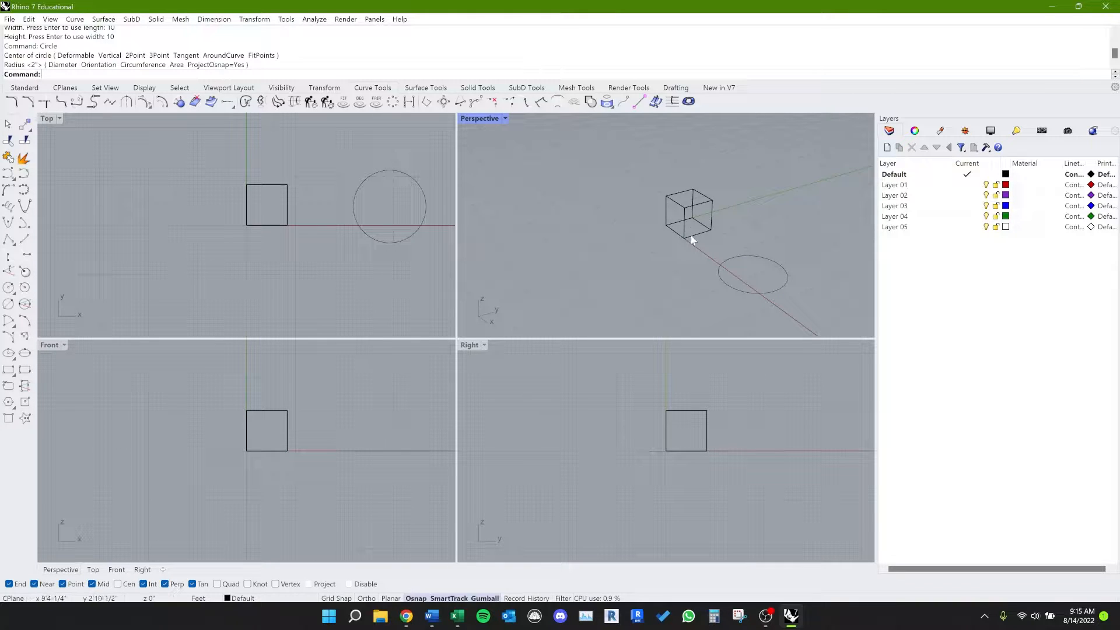
right_drag(690, 240, 687, 231)
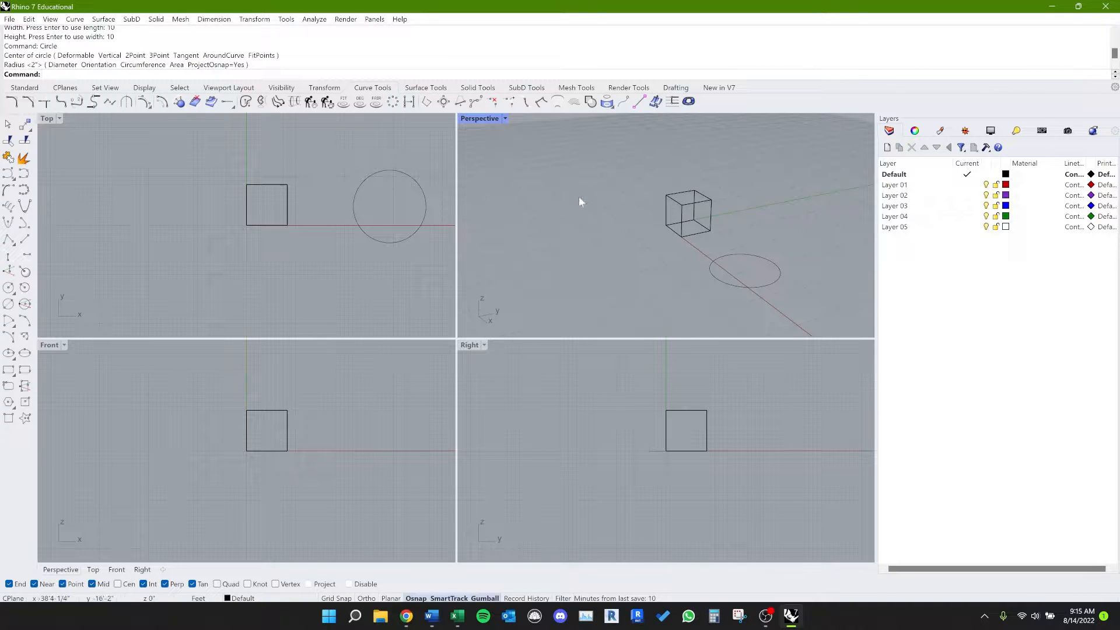
click(505, 119)
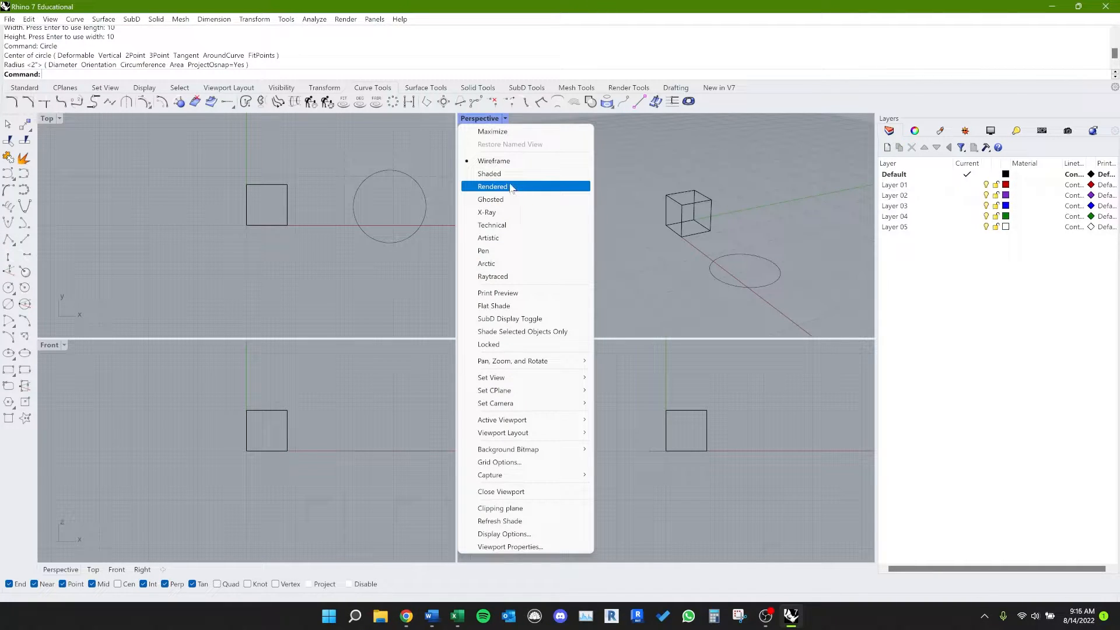
click(493, 174)
scroll(676, 216, up, 5)
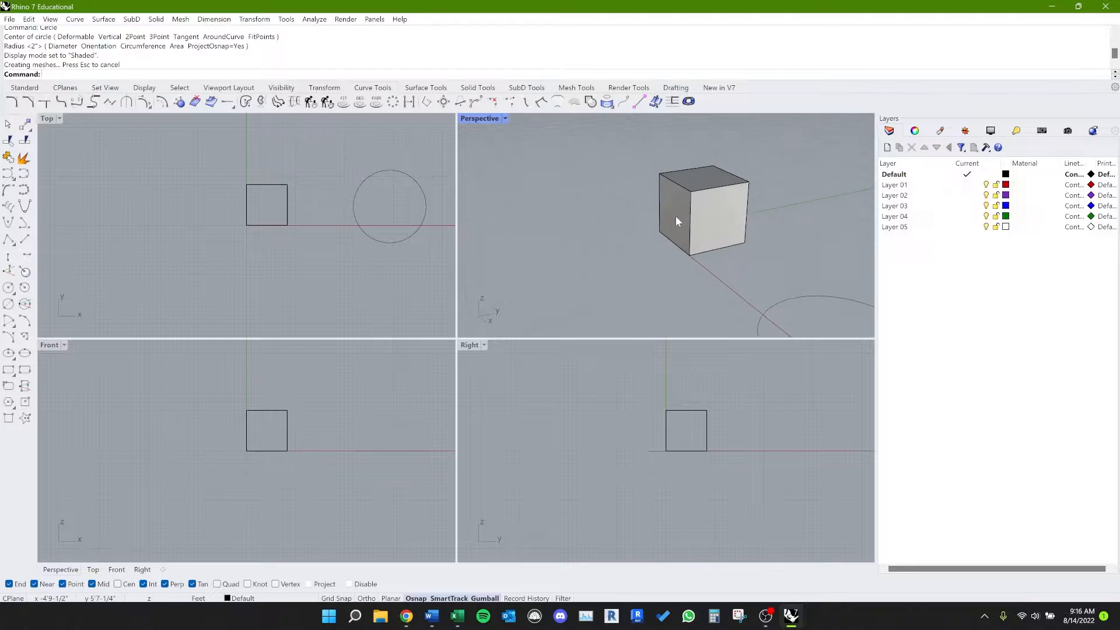
right_drag(733, 200, 771, 266)
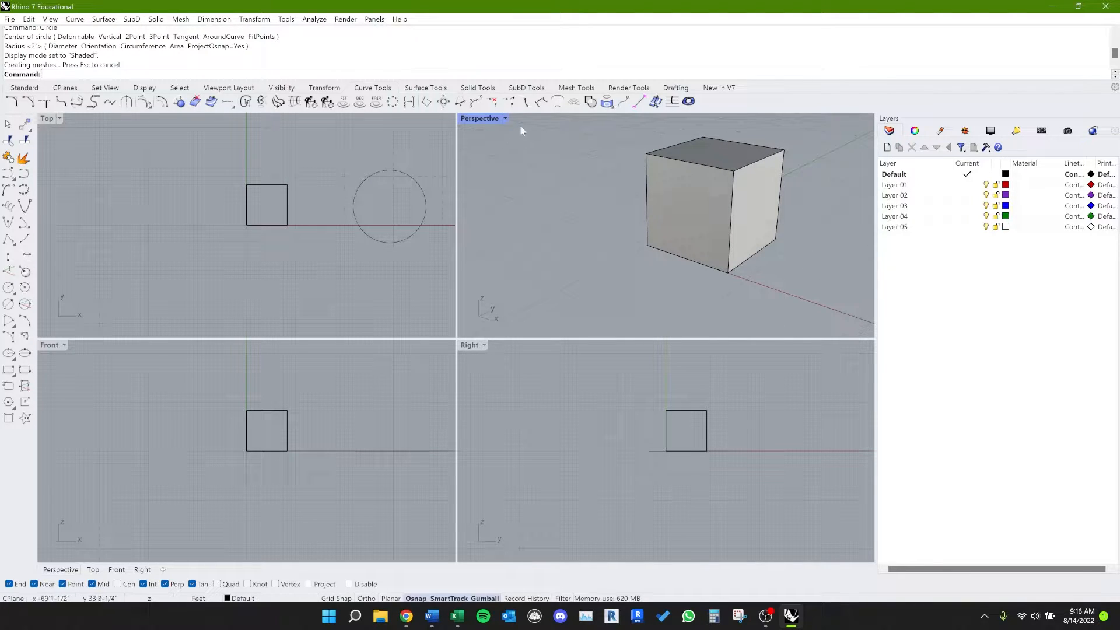
Step: Switch the Perspective viewport's display mode to Rendered and after that to Ghosted
click(499, 120)
click(528, 189)
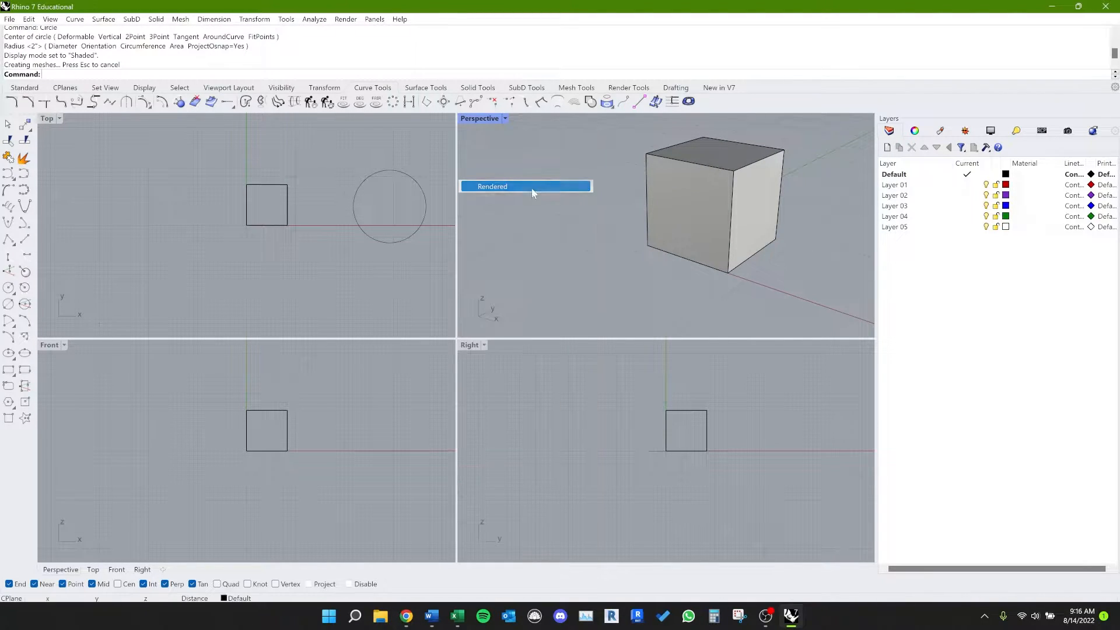
click(505, 119)
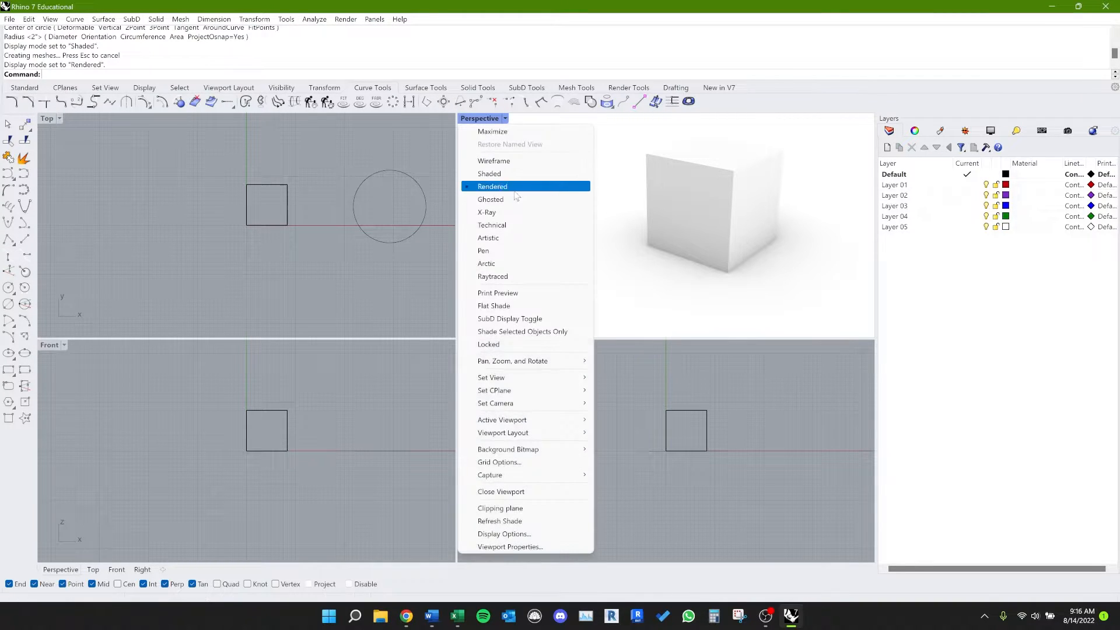
click(516, 199)
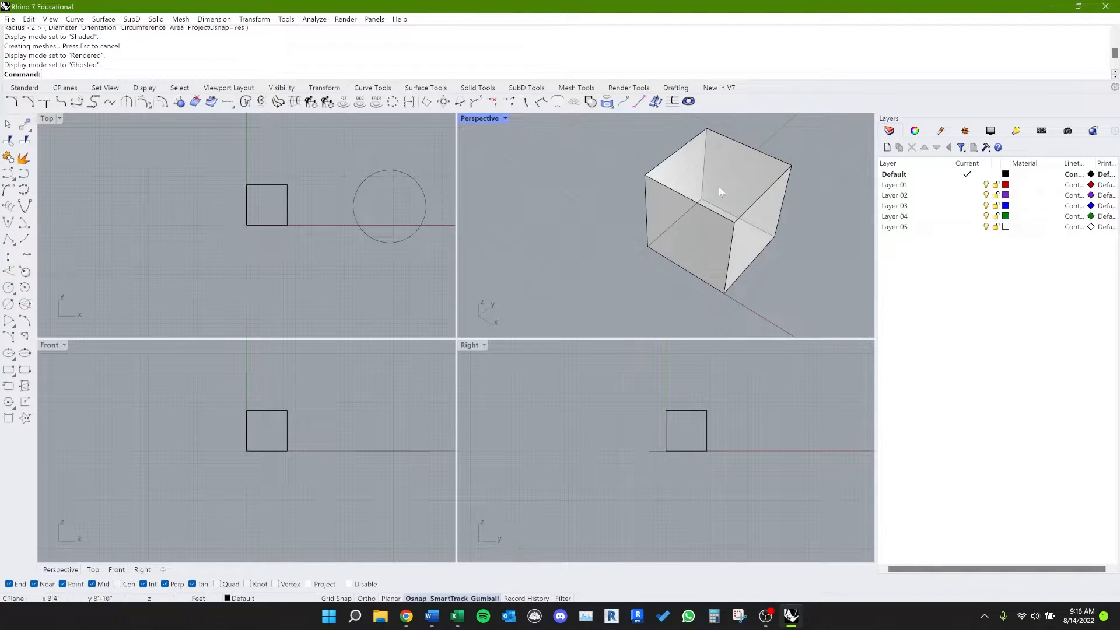
Step: Compare the Shaded and Wireframe display modes on the cube in the Perspective viewport, ending in Wireframe
click(506, 118)
click(514, 161)
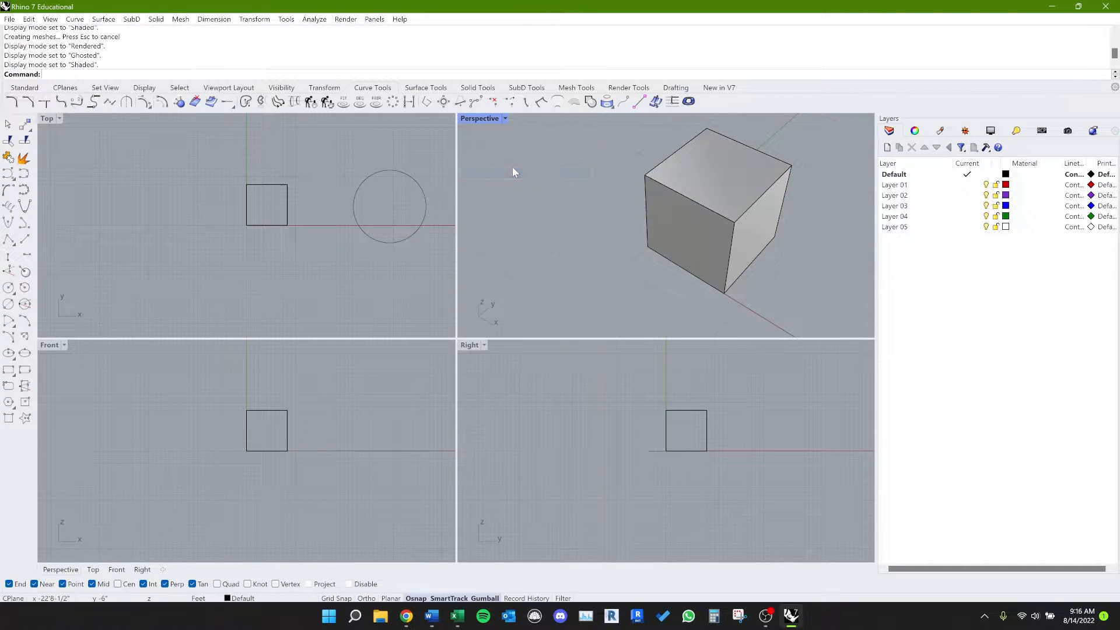
right_drag(630, 251, 655, 237)
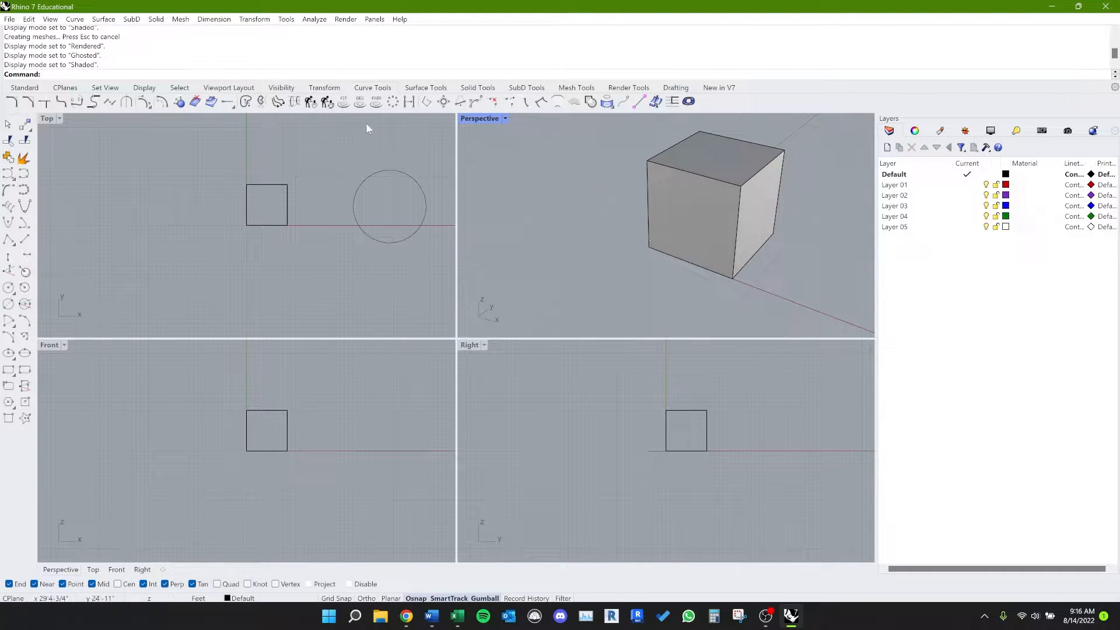
click(506, 119)
click(514, 160)
right_drag(743, 266, 700, 251)
Step: Return the Perspective viewport to Shaded display, then select the cube, reapply Shaded mode and deselect it
click(506, 118)
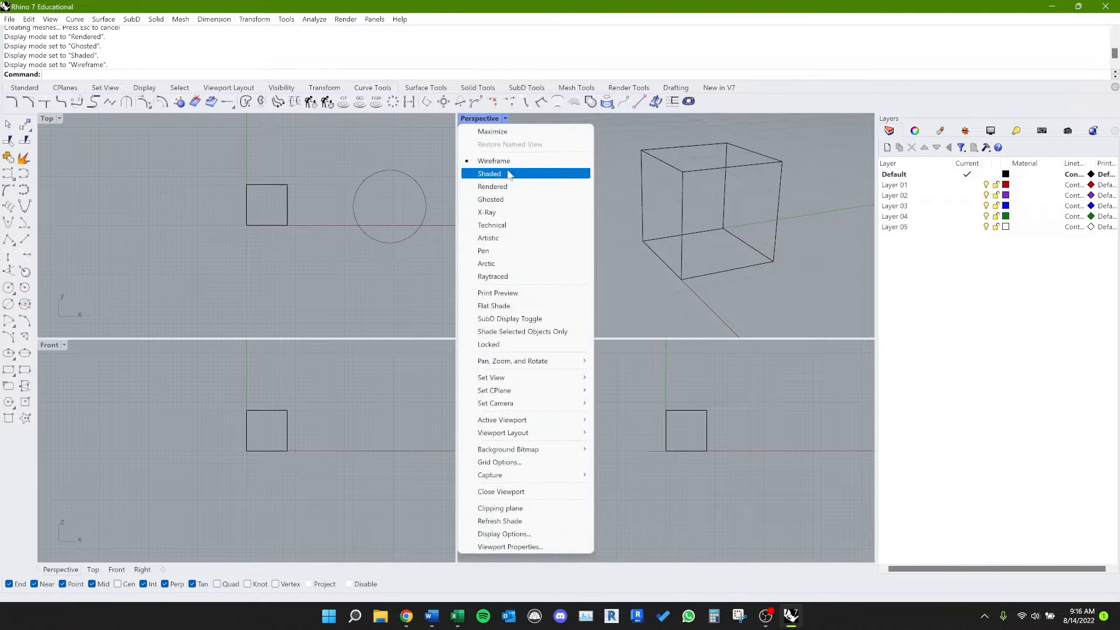
click(514, 172)
mouse_move(569, 286)
right_down()
mouse_move(580, 296)
mouse_move(600, 274)
right_up()
click(671, 252)
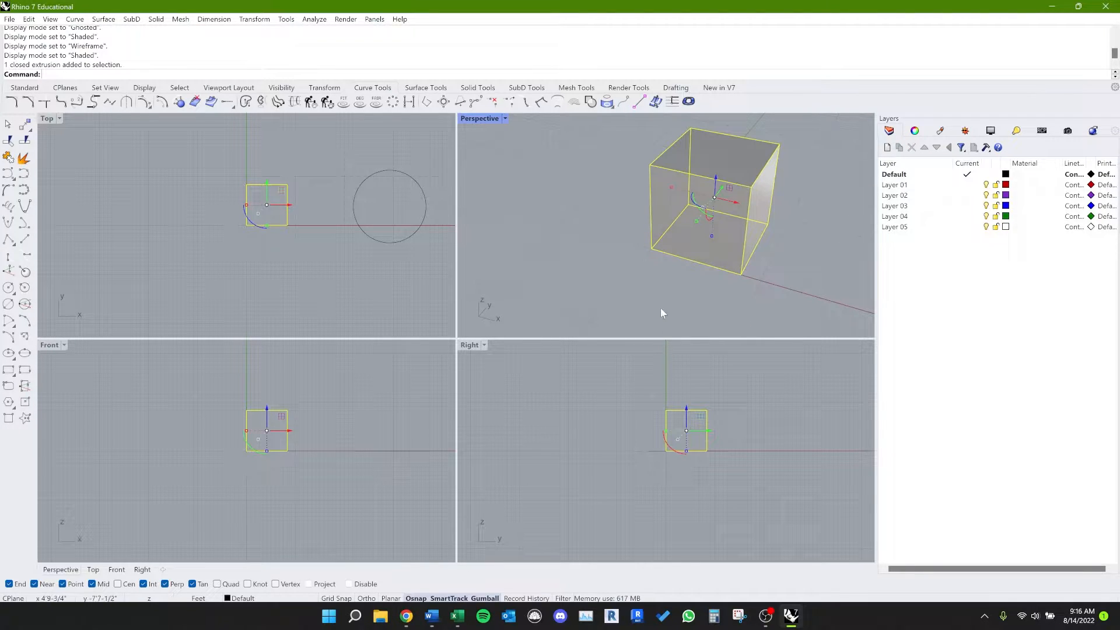
key(ctrl+alt+s)
click(697, 298)
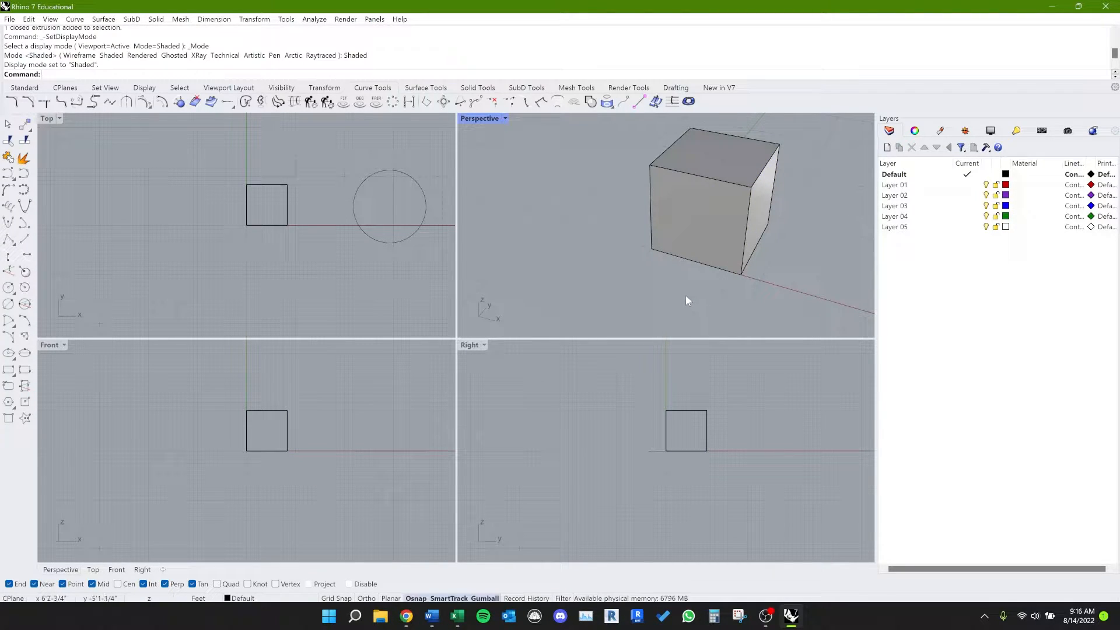
mouse_move(683, 298)
right_down()
mouse_move(654, 282)
mouse_move(648, 255)
mouse_move(650, 264)
right_up()
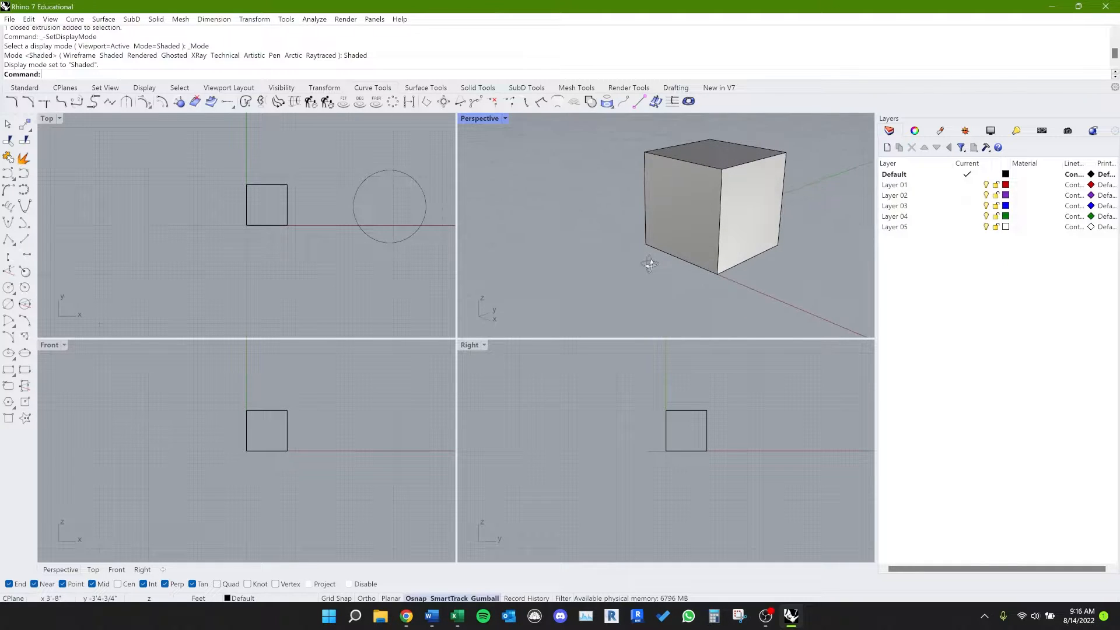
scroll(642, 260, down, 3)
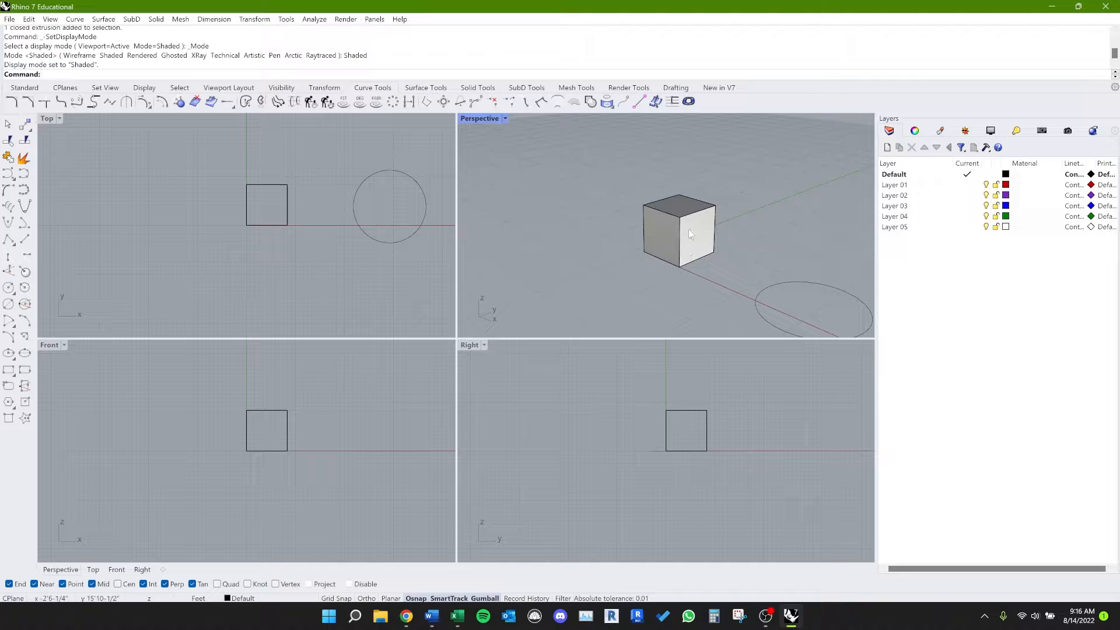
Step: Change the Perspective viewport's display mode to Rendered
click(507, 121)
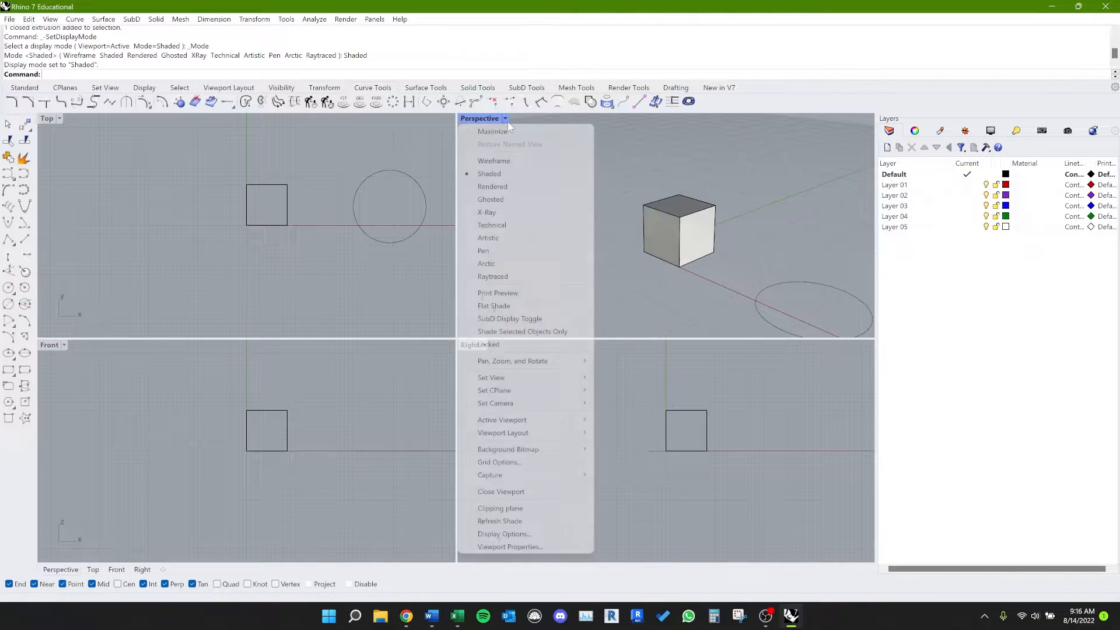
click(571, 186)
mouse_move(670, 283)
right_down()
mouse_move(663, 292)
mouse_move(681, 296)
right_up()
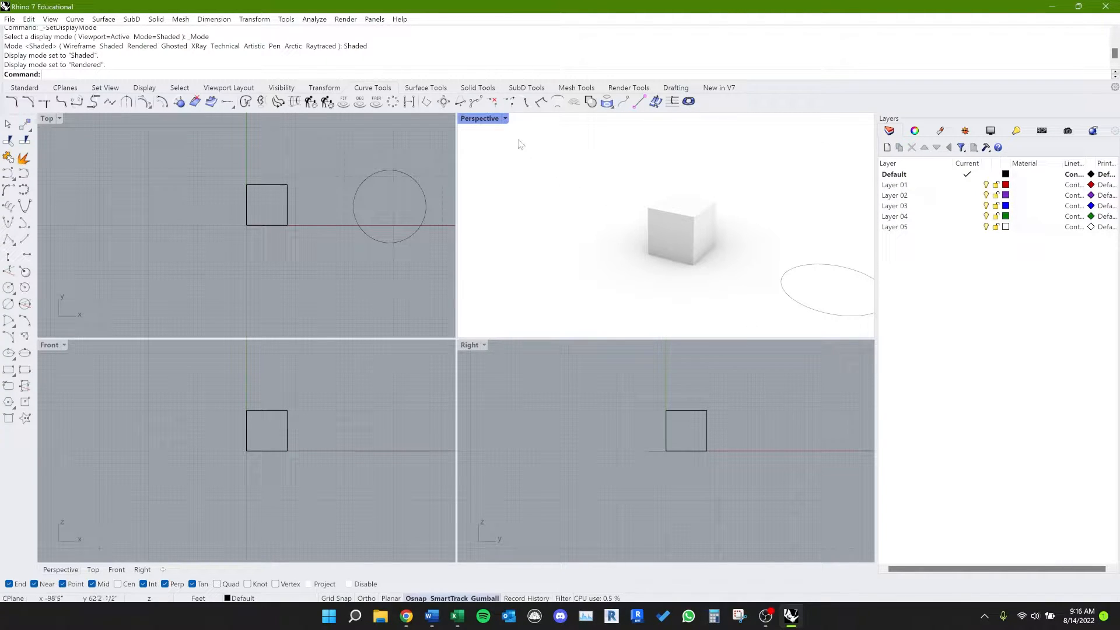
click(504, 119)
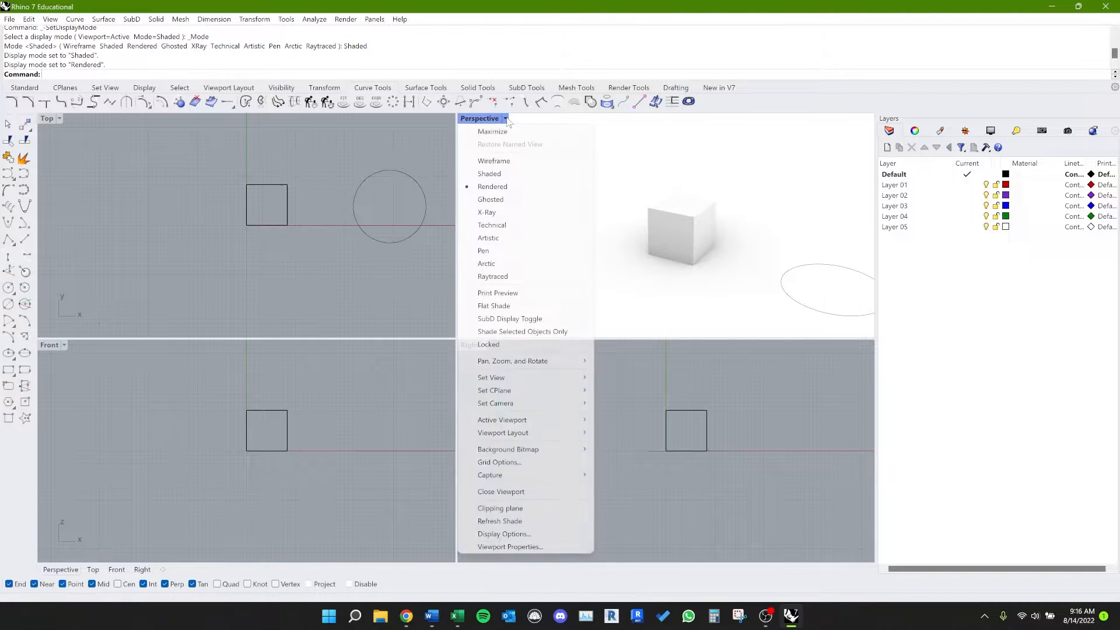
key(Up)
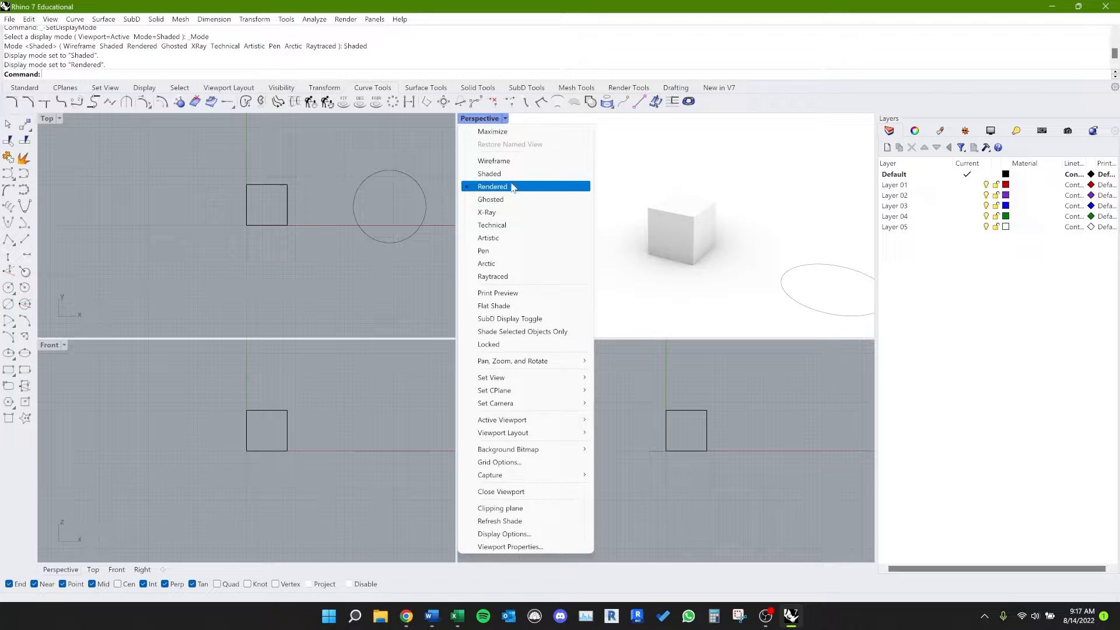
click(677, 187)
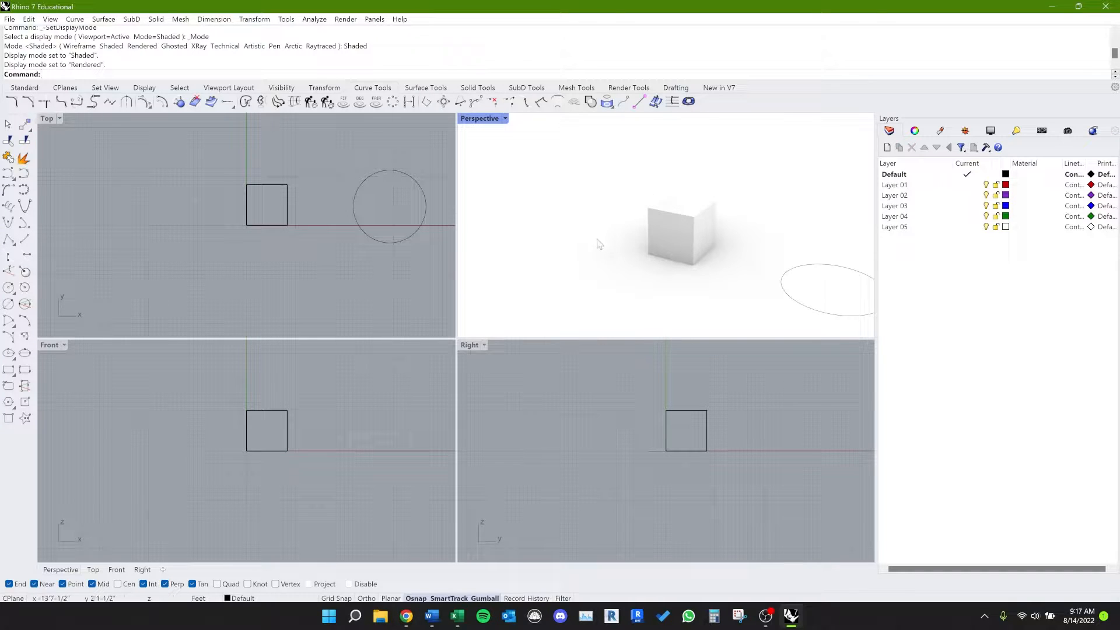
right_drag(597, 244, 604, 250)
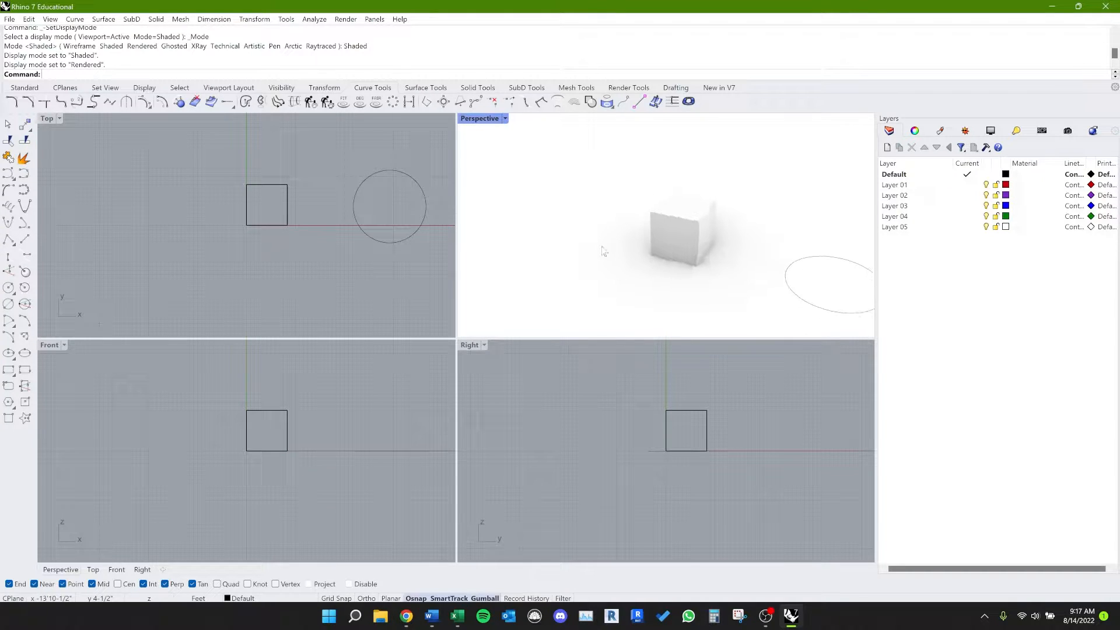
Step: Set the Top viewport's display mode to Rendered as well
click(48, 119)
click(73, 186)
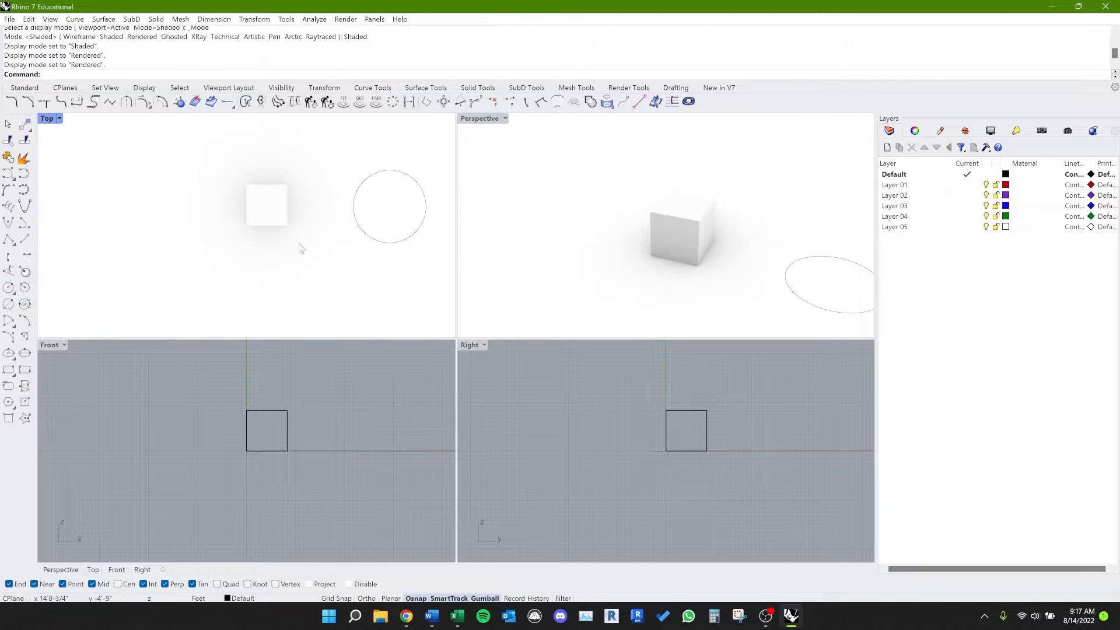
click(59, 119)
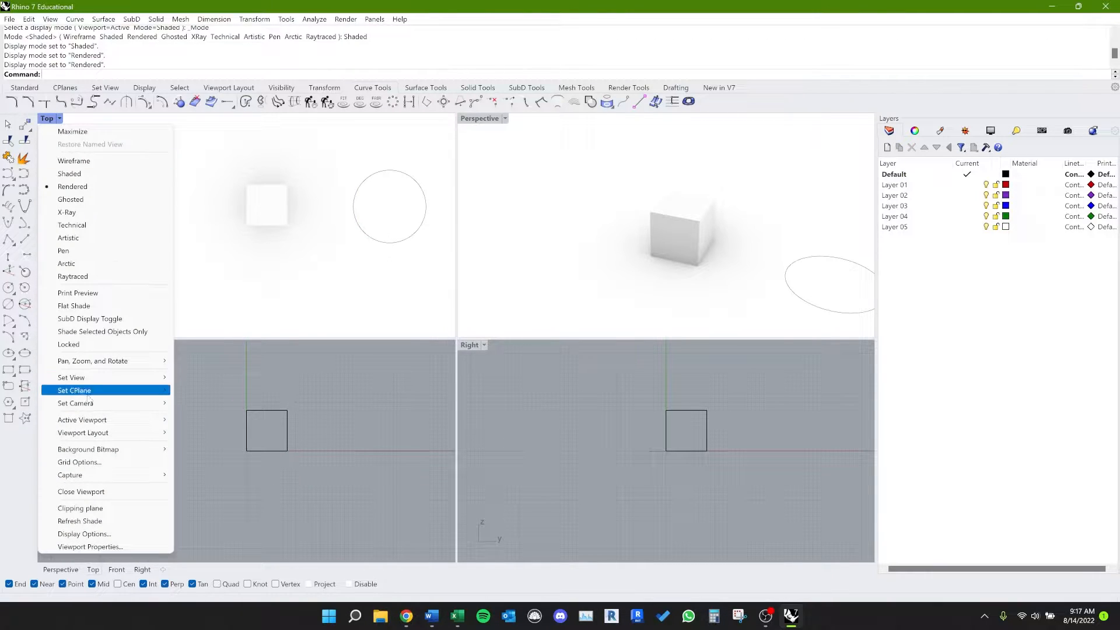
click(201, 457)
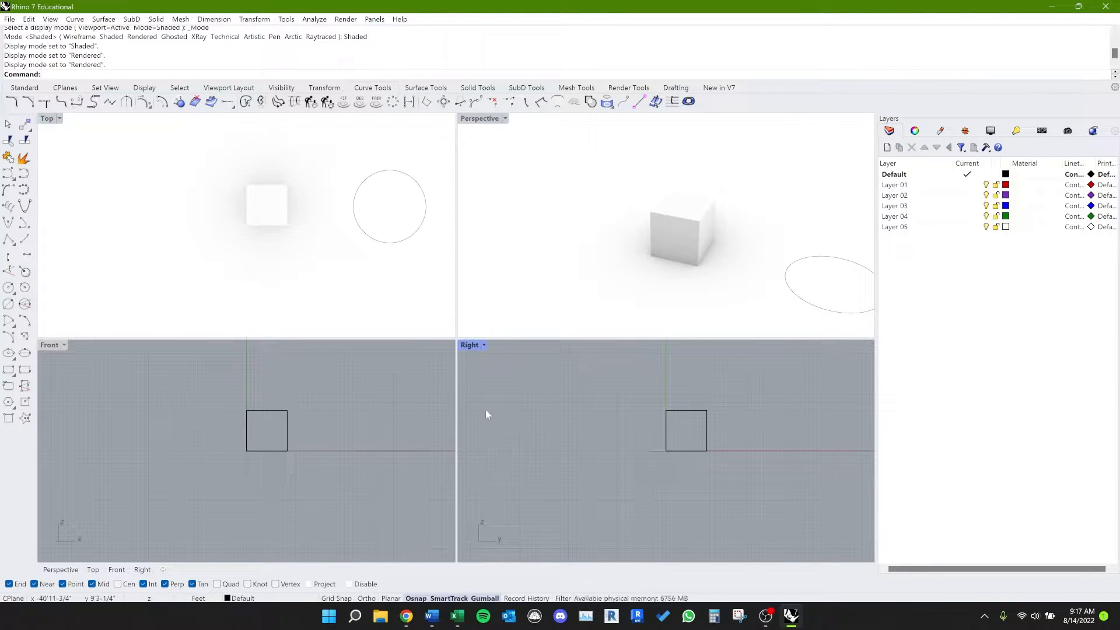
Step: Bring up the Named Views manager from the Top viewport's Set View options
click(59, 119)
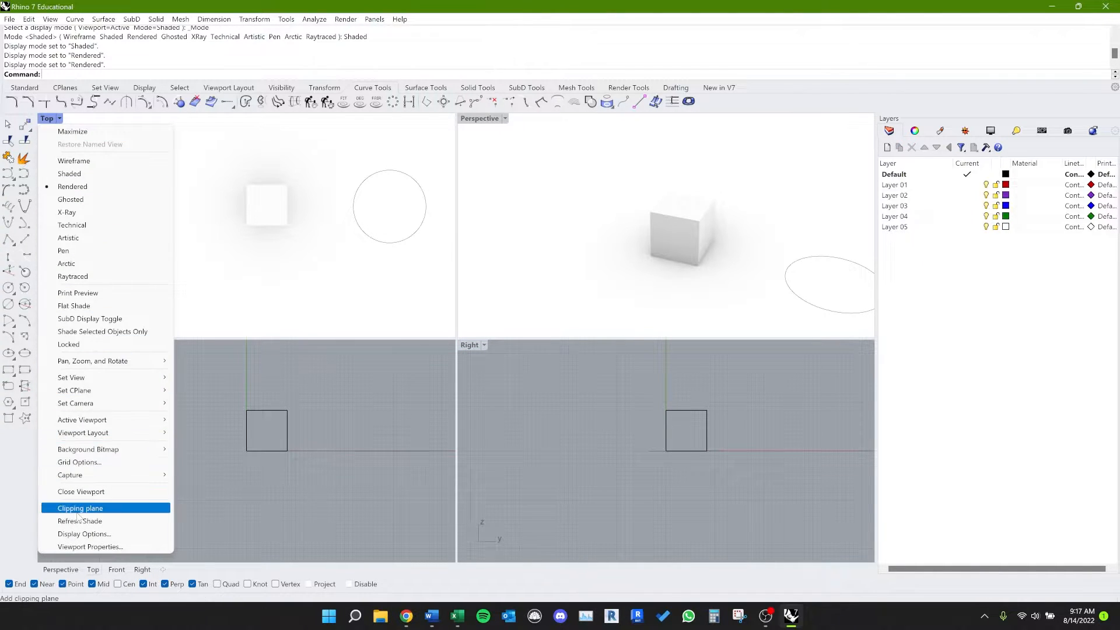
mouse_move(146, 378)
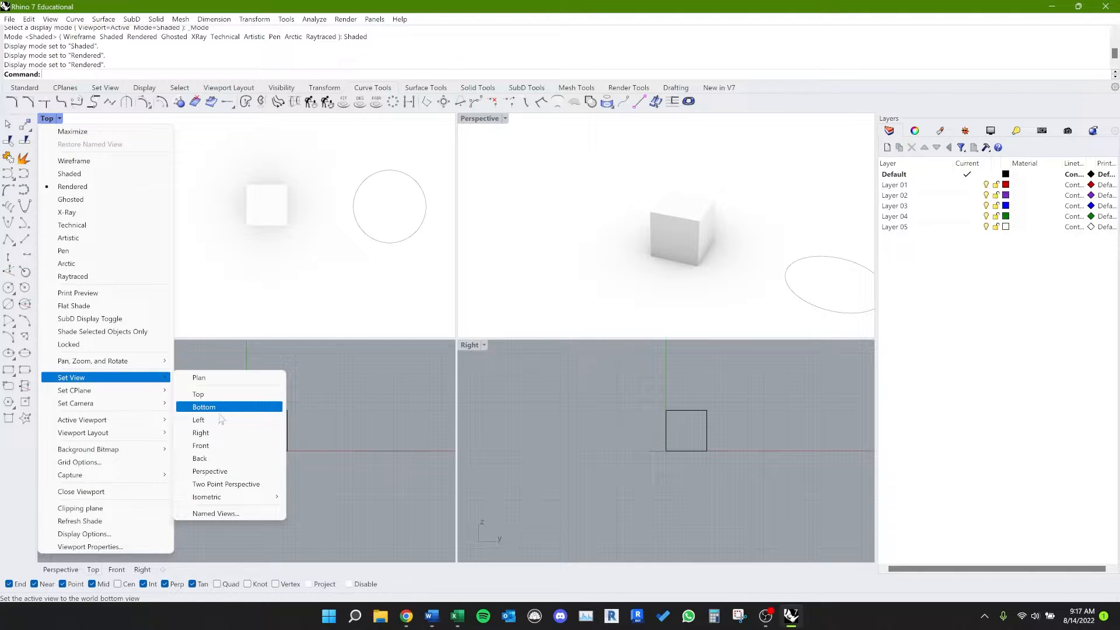
mouse_move(236, 500)
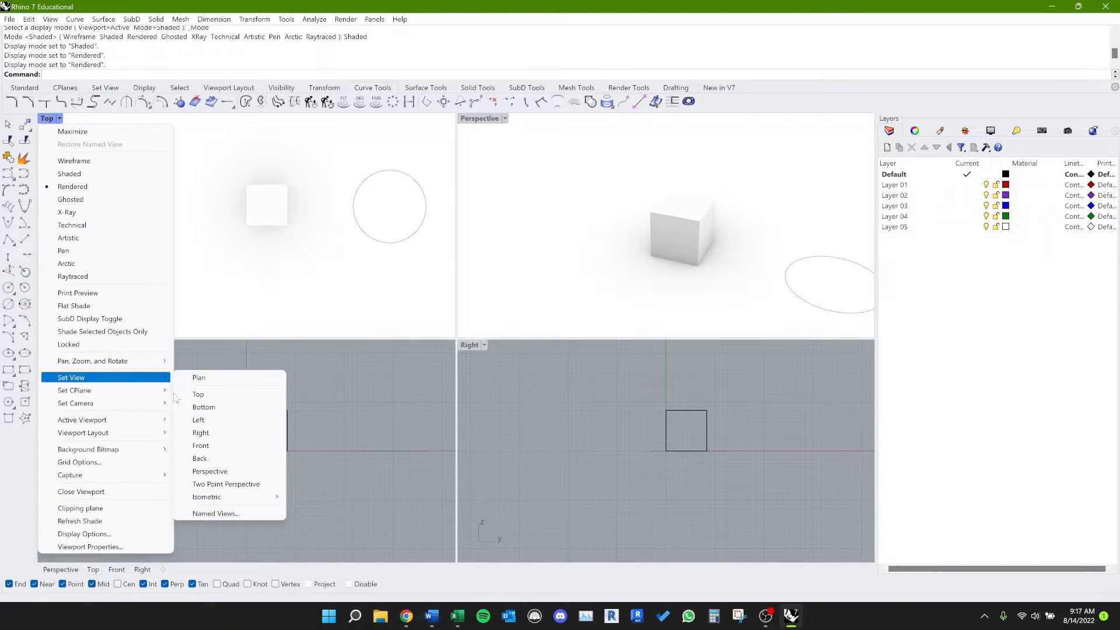
click(226, 514)
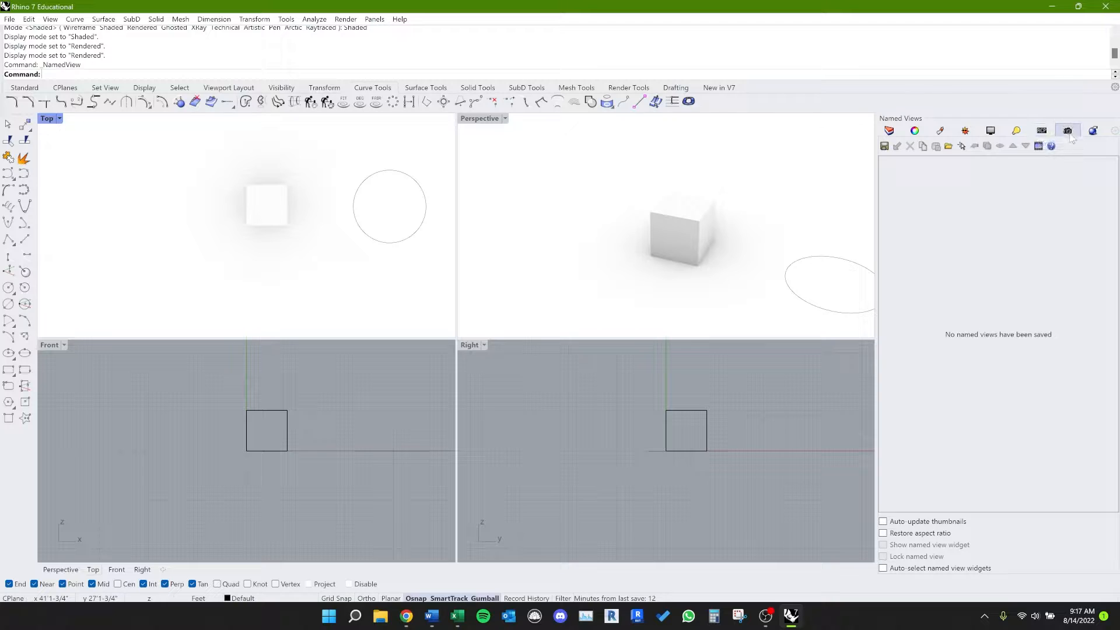
right_click(1020, 136)
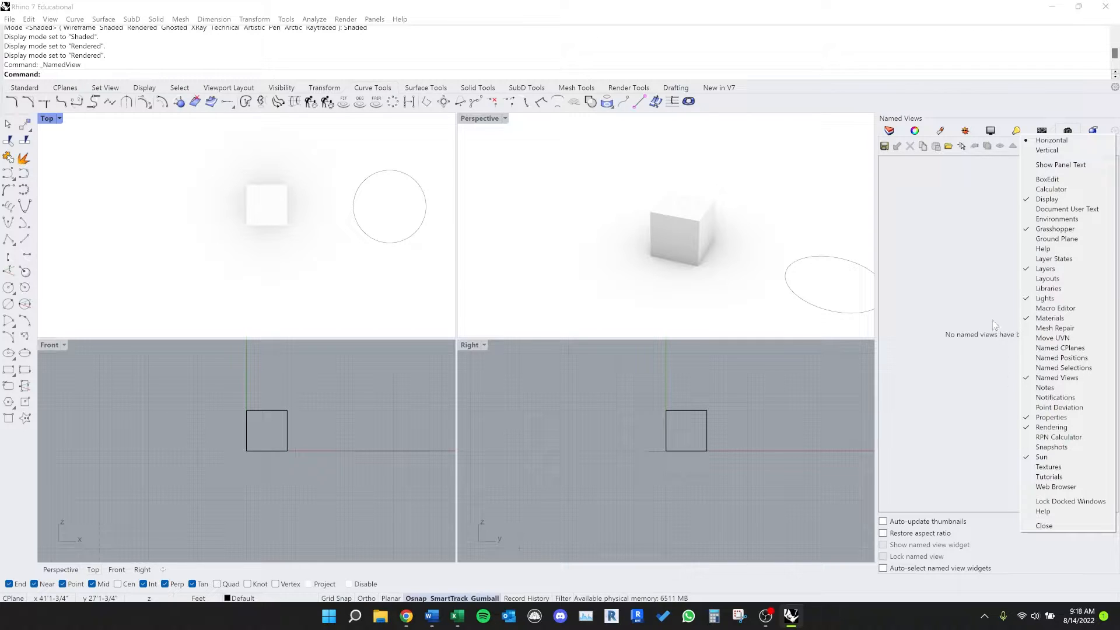
click(913, 268)
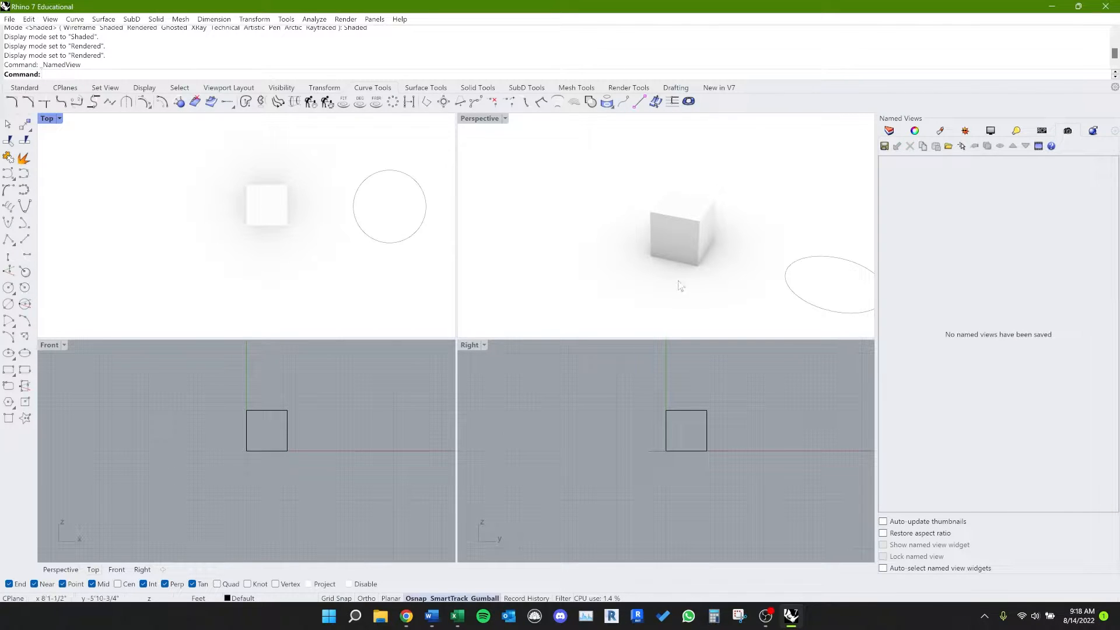
Step: Orbit the Perspective viewport to a lower angle showing the cube and circle, and save it as the named view TEST
right_drag(677, 283, 646, 235)
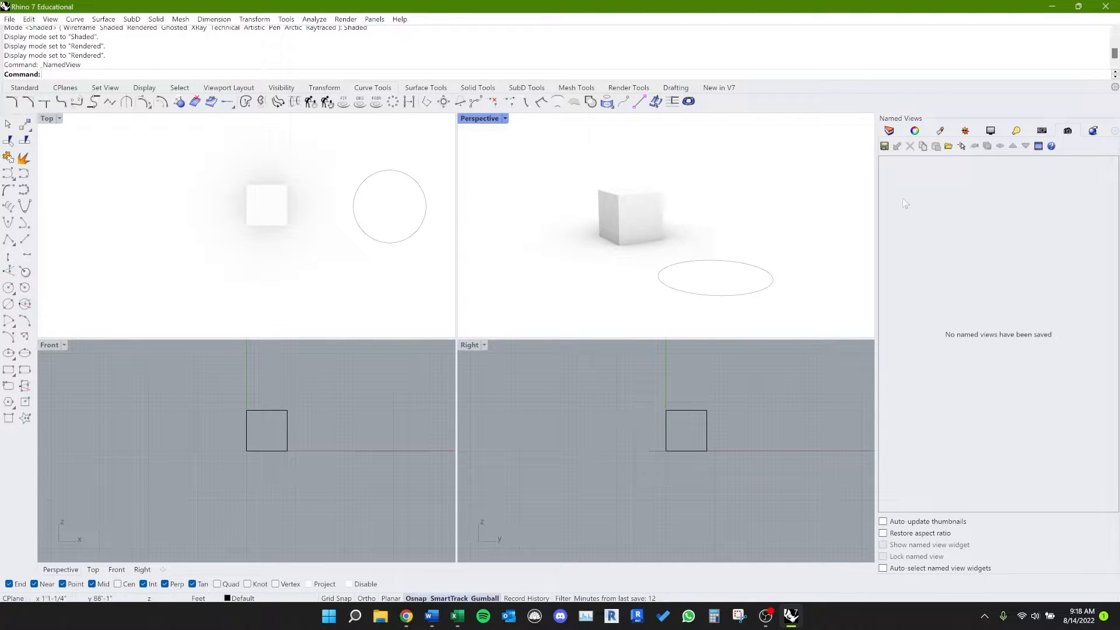
click(885, 147)
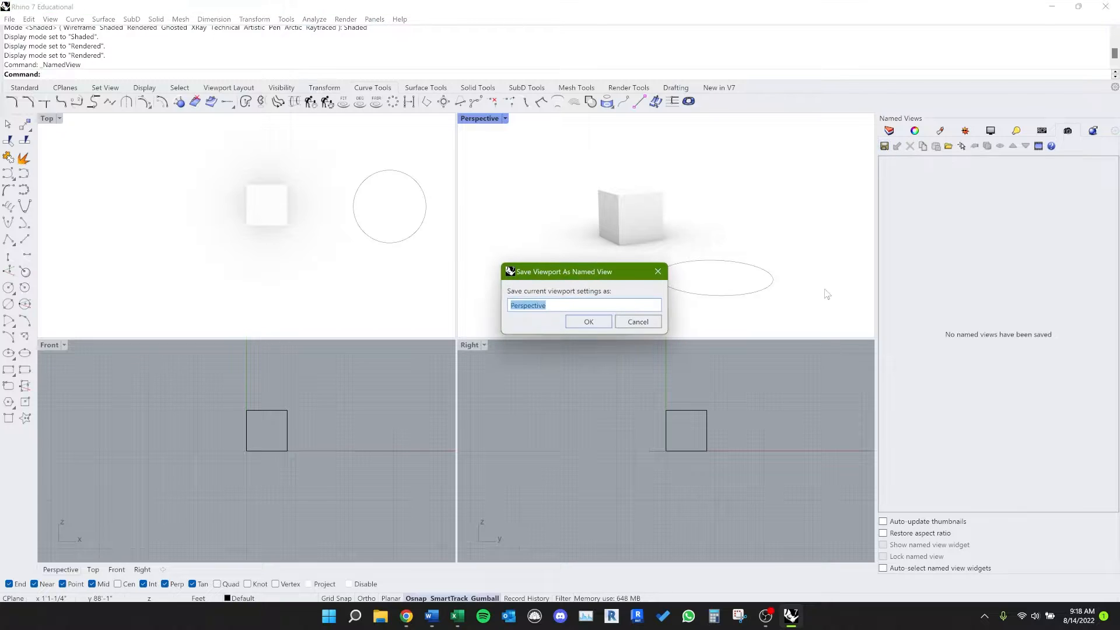
text(TEST)
key(Return)
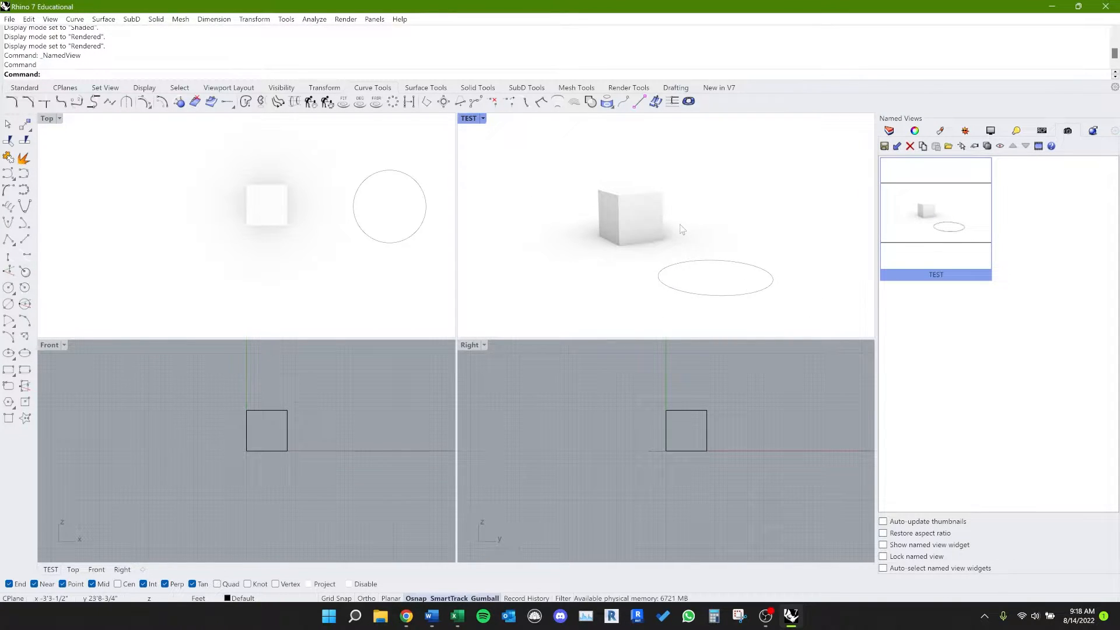
Step: Orbit the perspective viewport away from the saved angle and restore the named view TEST
right_drag(680, 226, 644, 293)
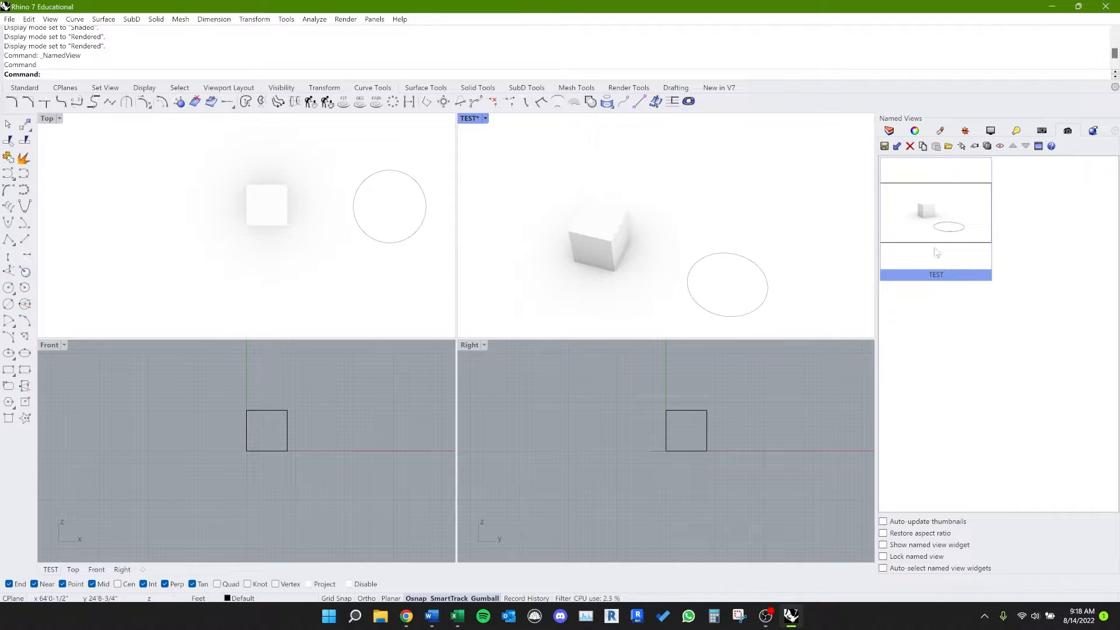
double_click(952, 233)
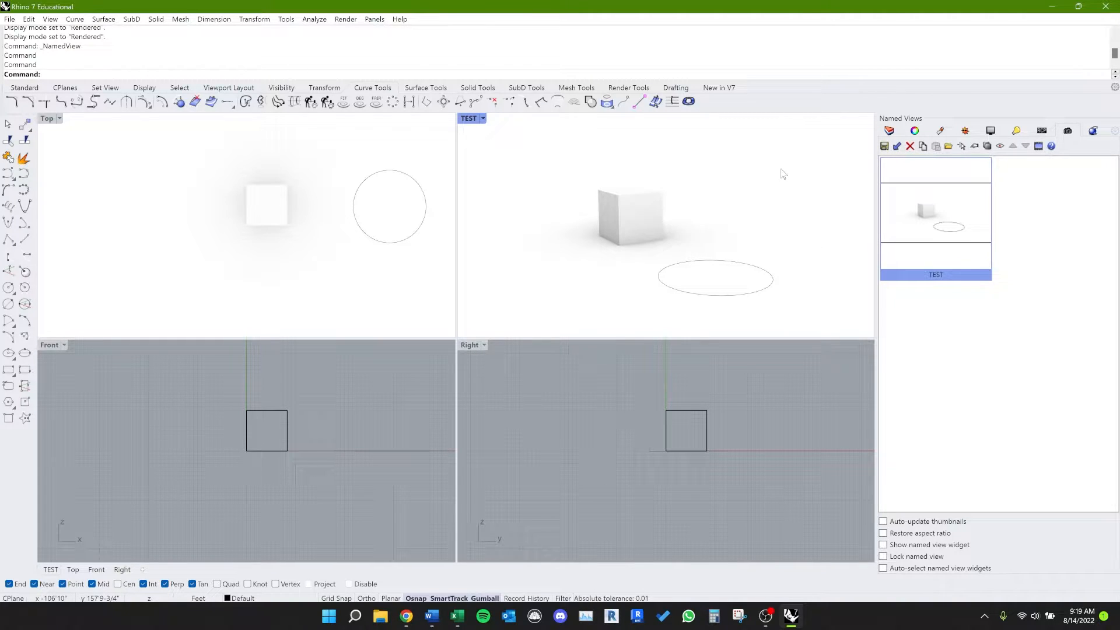
Step: Bring up the layer list in place of the named views and select Layer 03
click(889, 130)
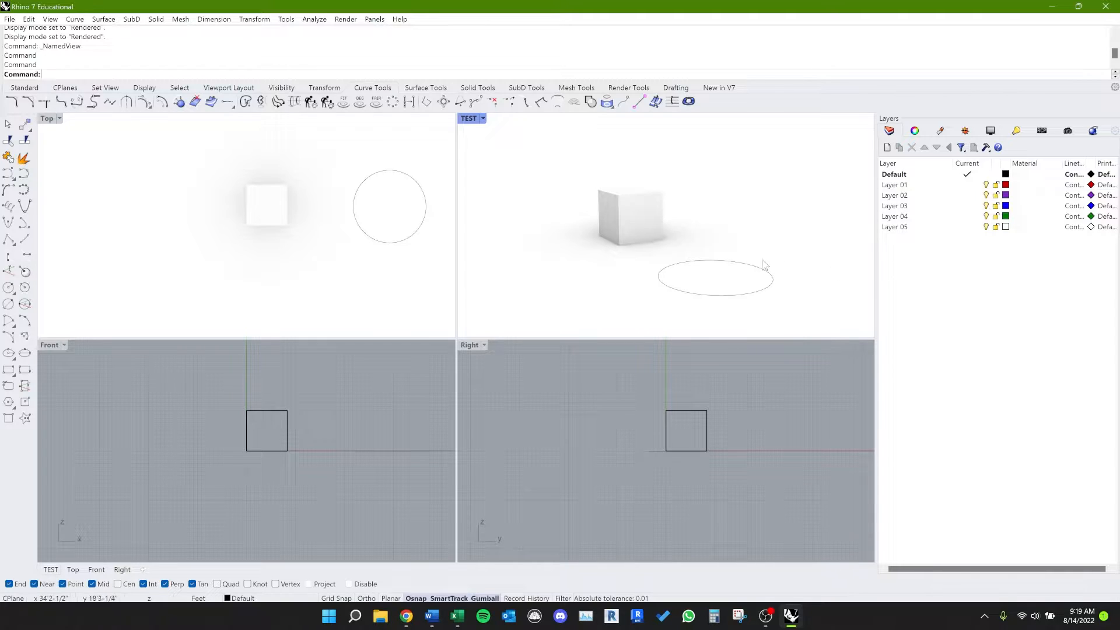
mouse_move(720, 237)
right_down()
mouse_move(747, 265)
mouse_move(726, 244)
right_up()
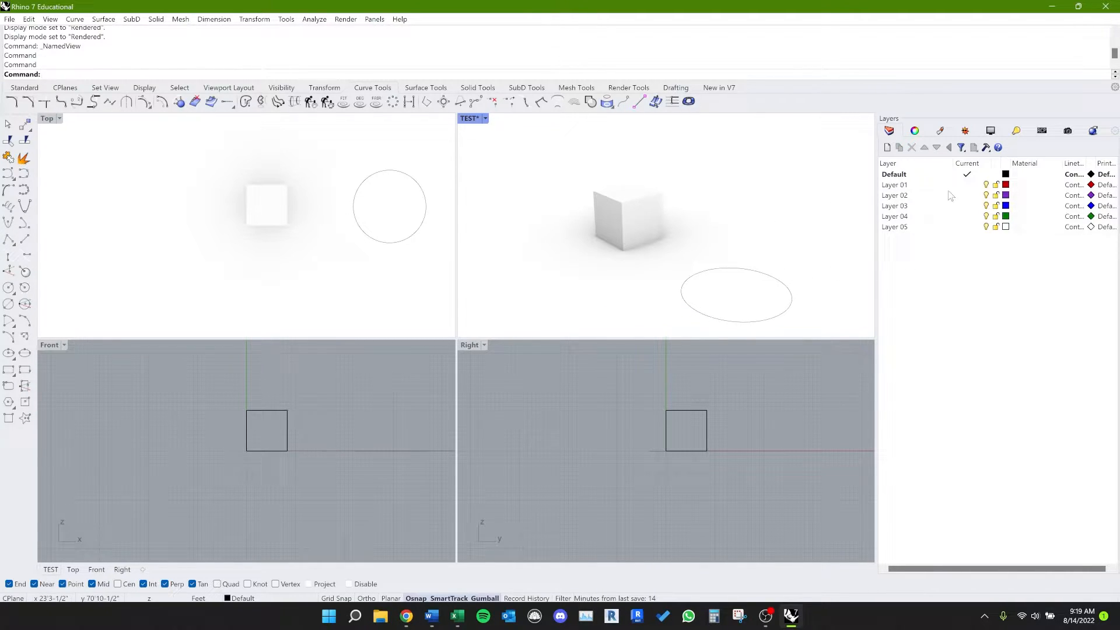
click(902, 206)
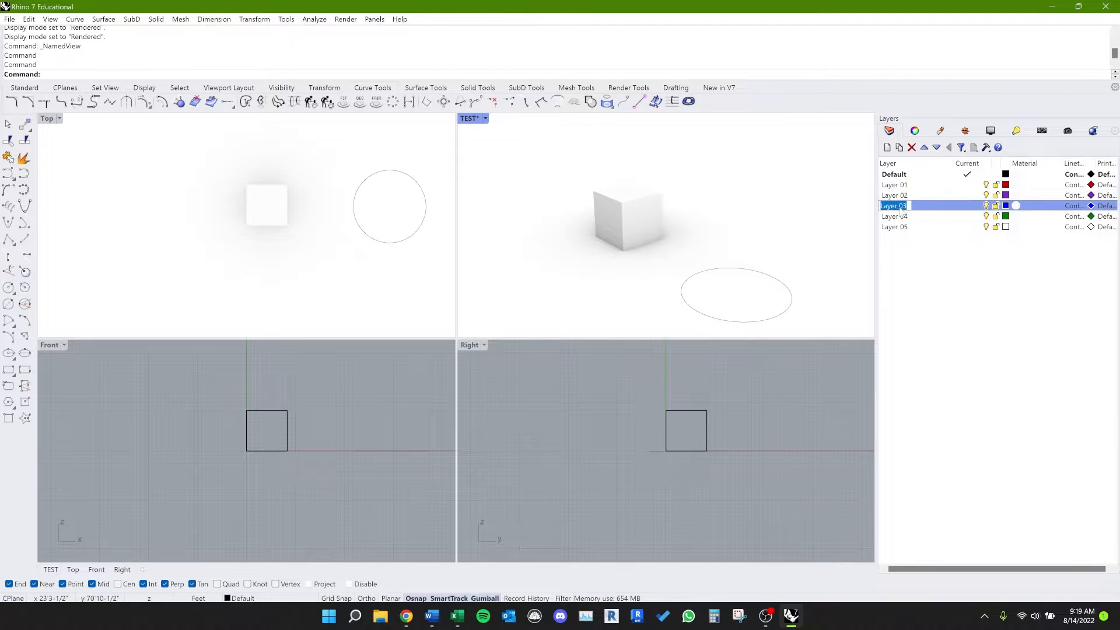
click(902, 248)
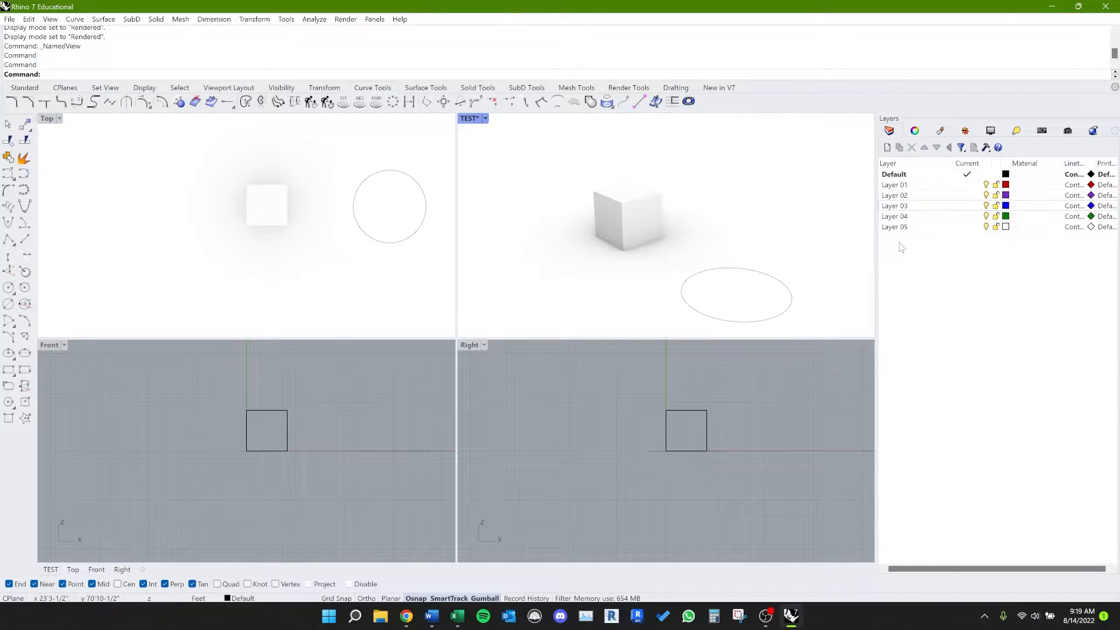
click(989, 208)
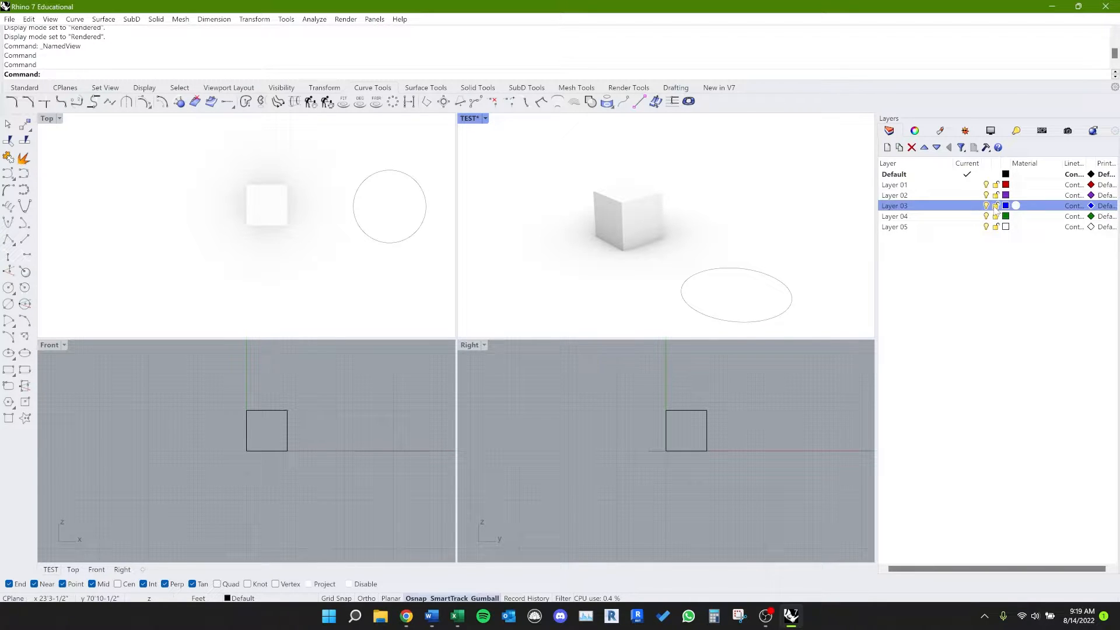
Step: Set the perspective viewport's display mode to Shaded and orbit slightly around the cube and circle
click(484, 119)
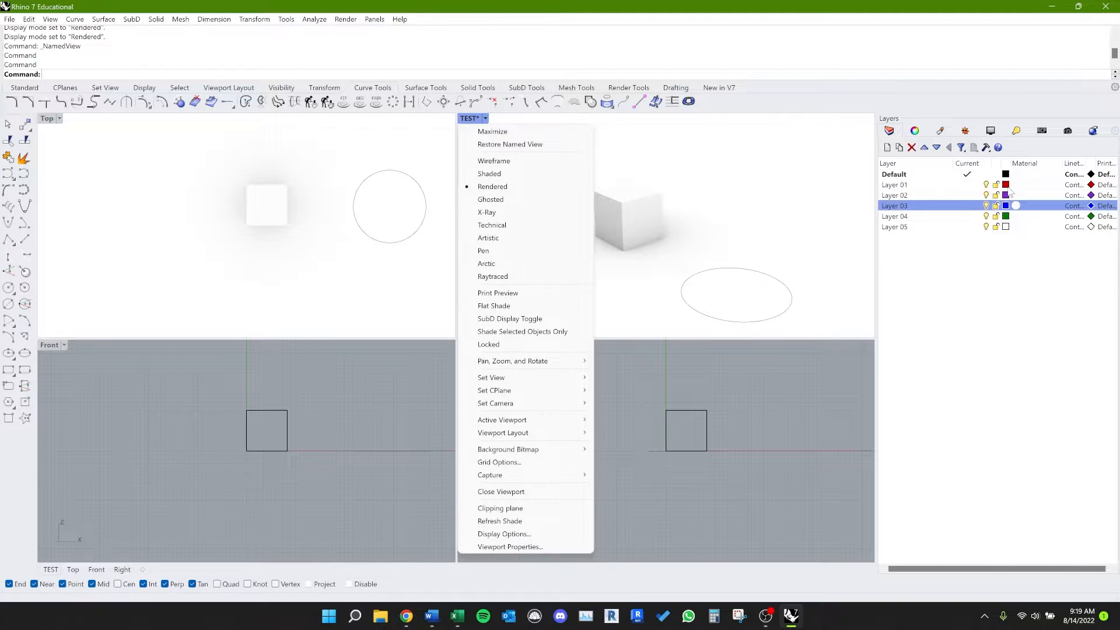
click(534, 174)
right_drag(668, 271, 719, 269)
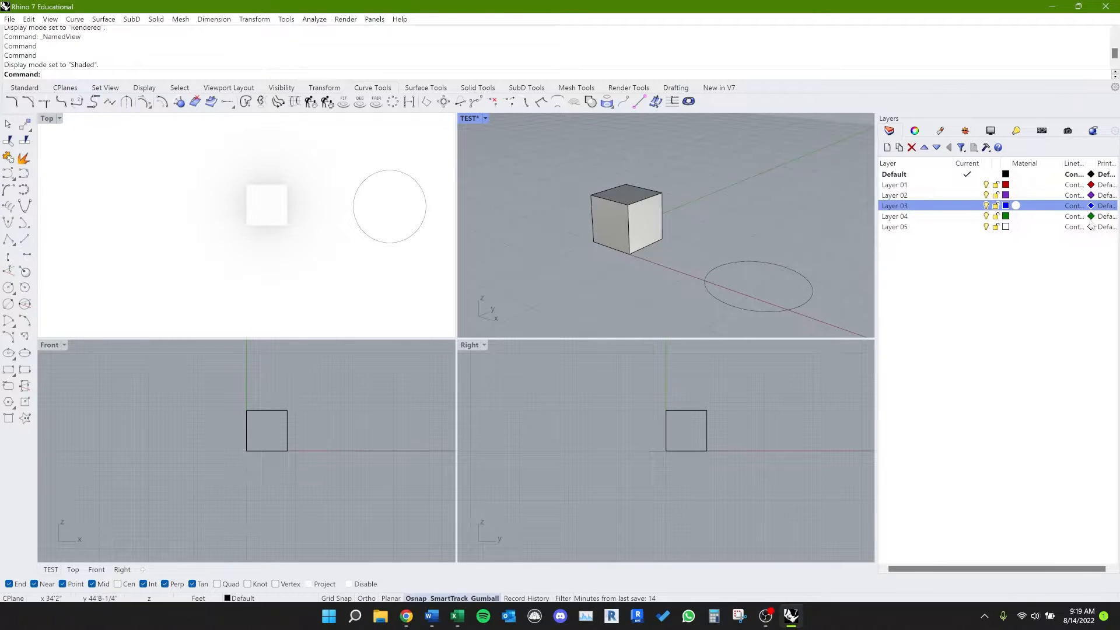
Step: Move the cube to Layer 03, deselect it, and orbit the perspective viewport to inspect its layer color
click(615, 222)
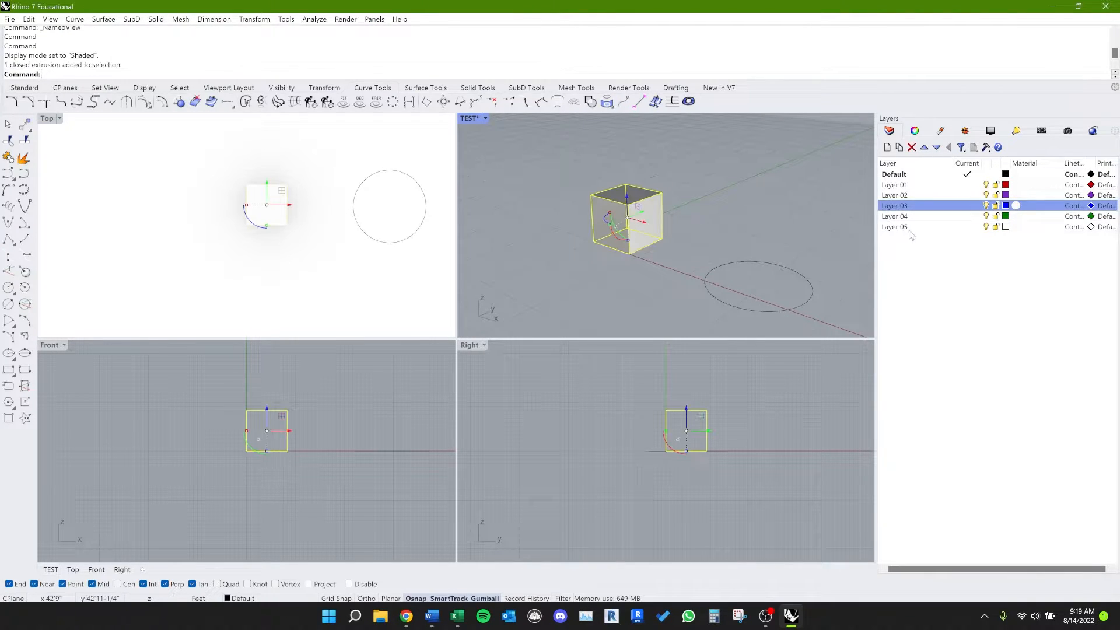
right_click(963, 205)
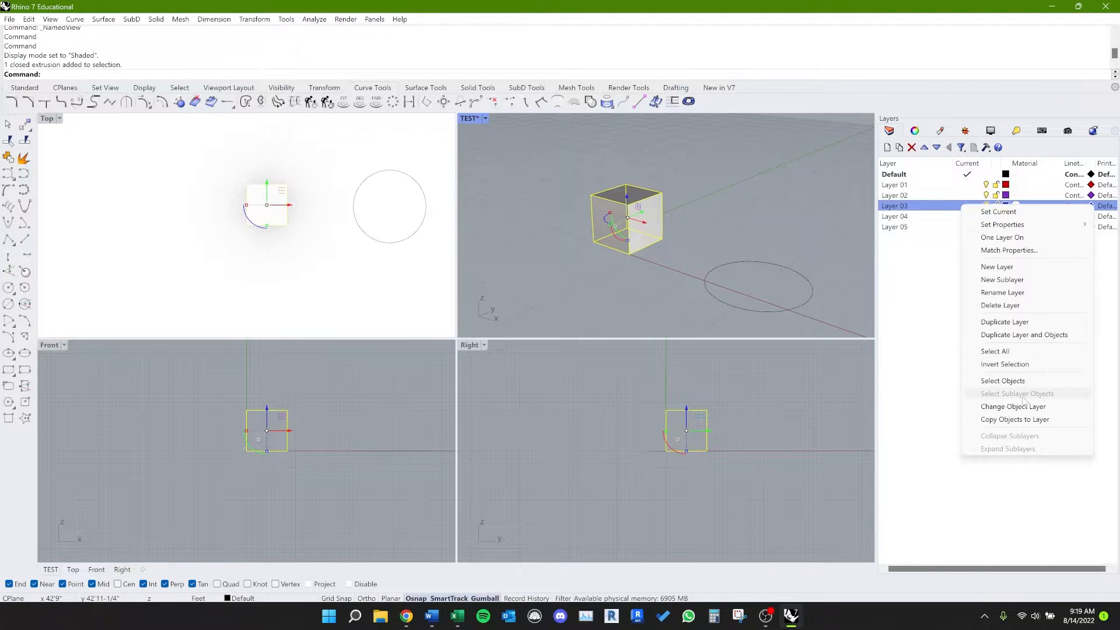
click(1024, 407)
click(751, 226)
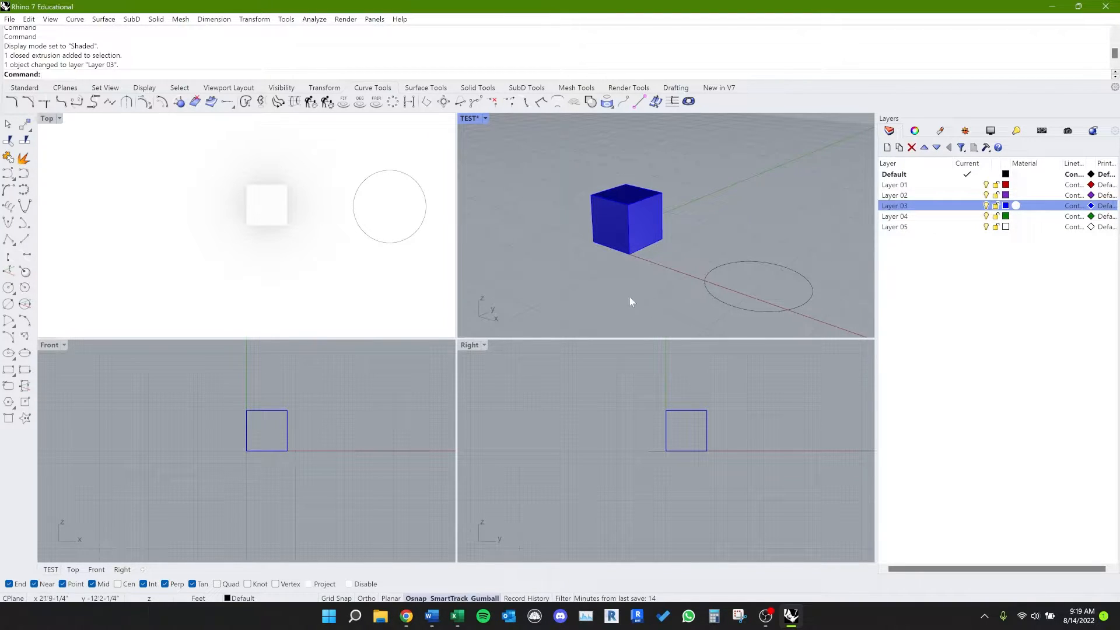
mouse_move(628, 297)
right_down()
mouse_move(638, 306)
mouse_move(628, 305)
right_up()
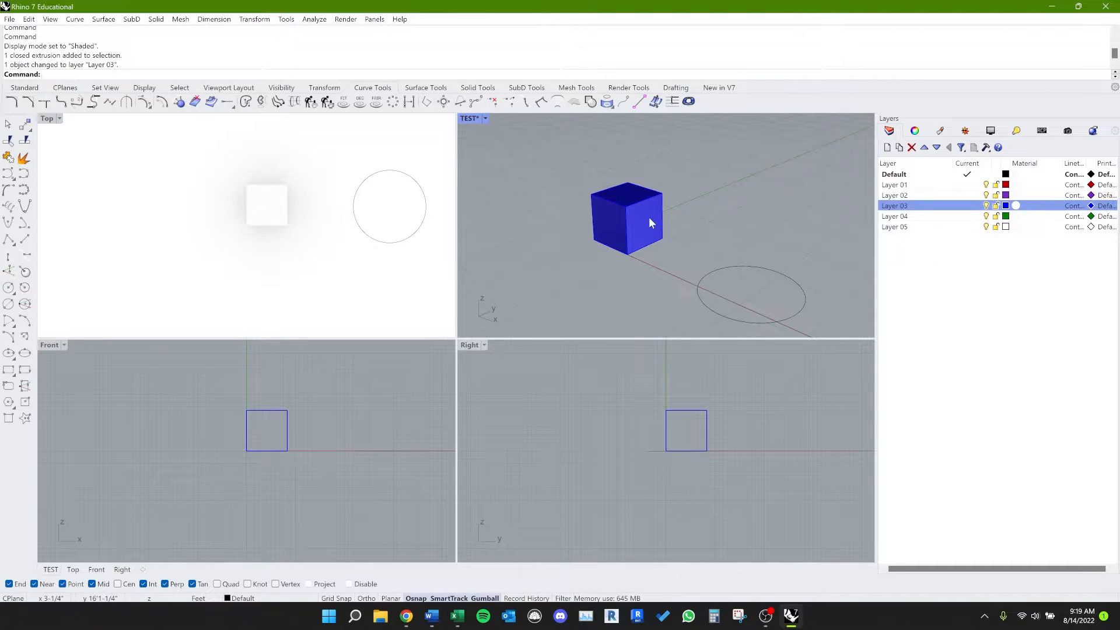
right_drag(649, 217, 660, 248)
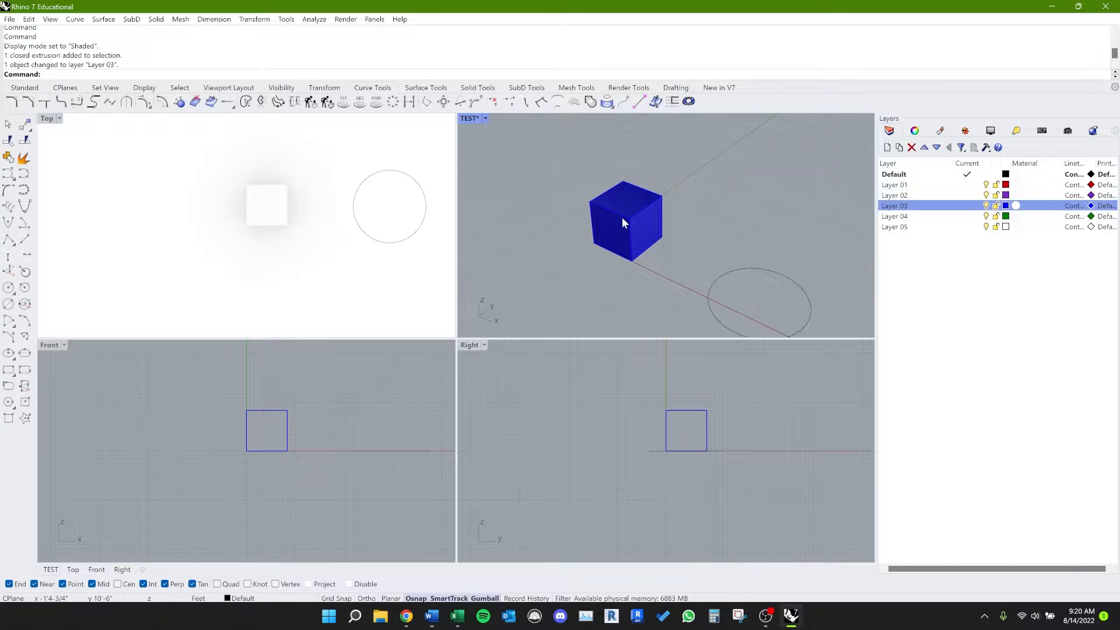
Step: Load the Corten darker material from the Metal > Corten render content folder as Layer 03's material
click(1016, 206)
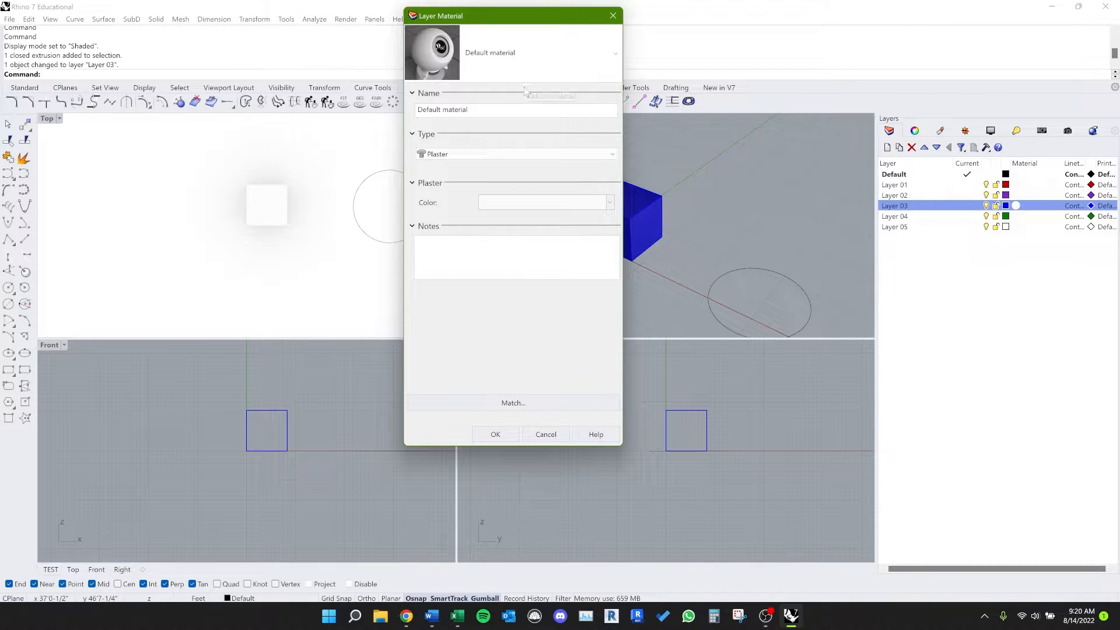
click(518, 154)
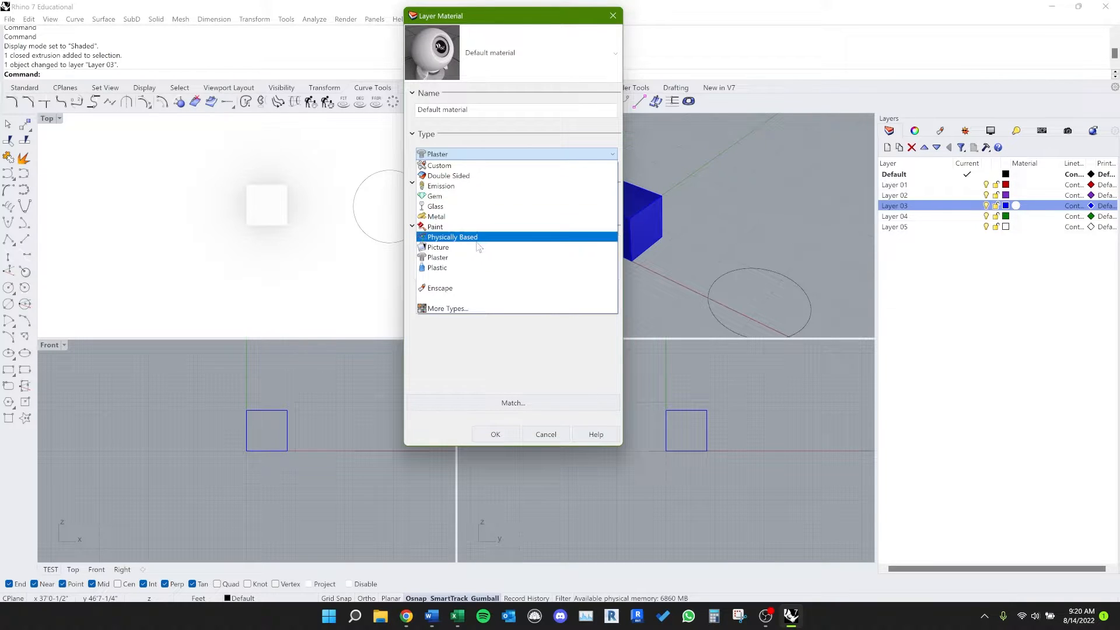
click(473, 309)
click(461, 213)
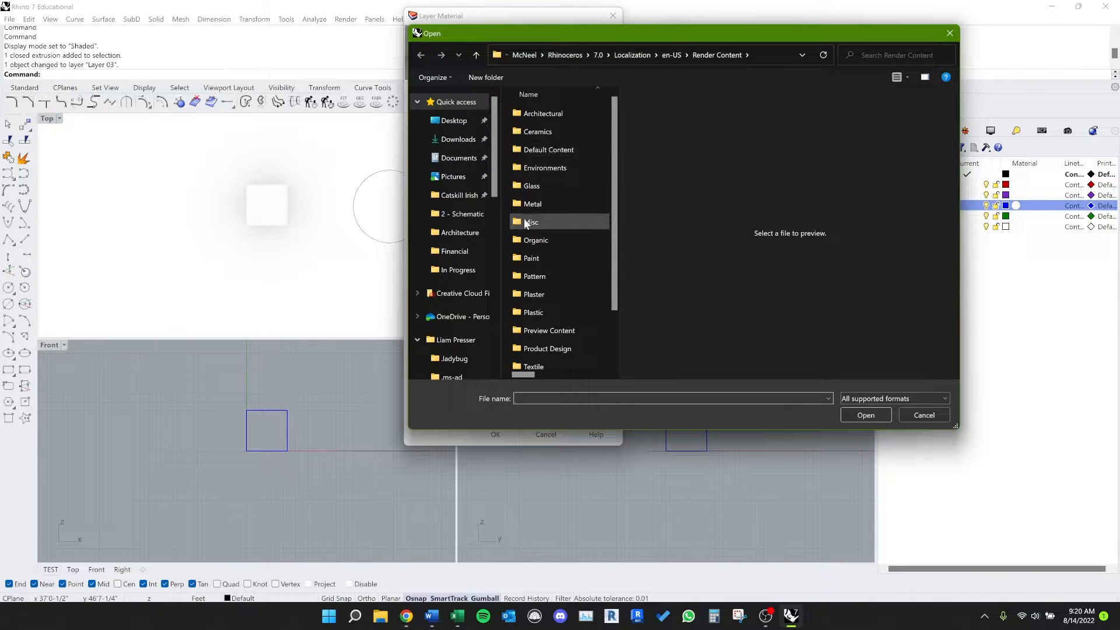
double_click(527, 204)
double_click(540, 129)
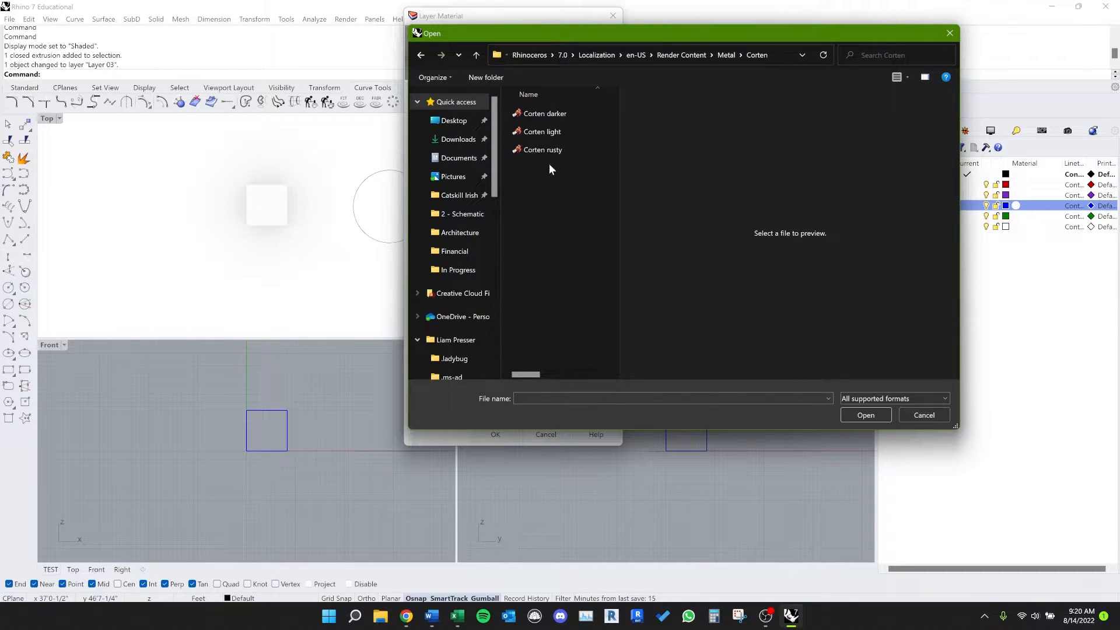
click(561, 114)
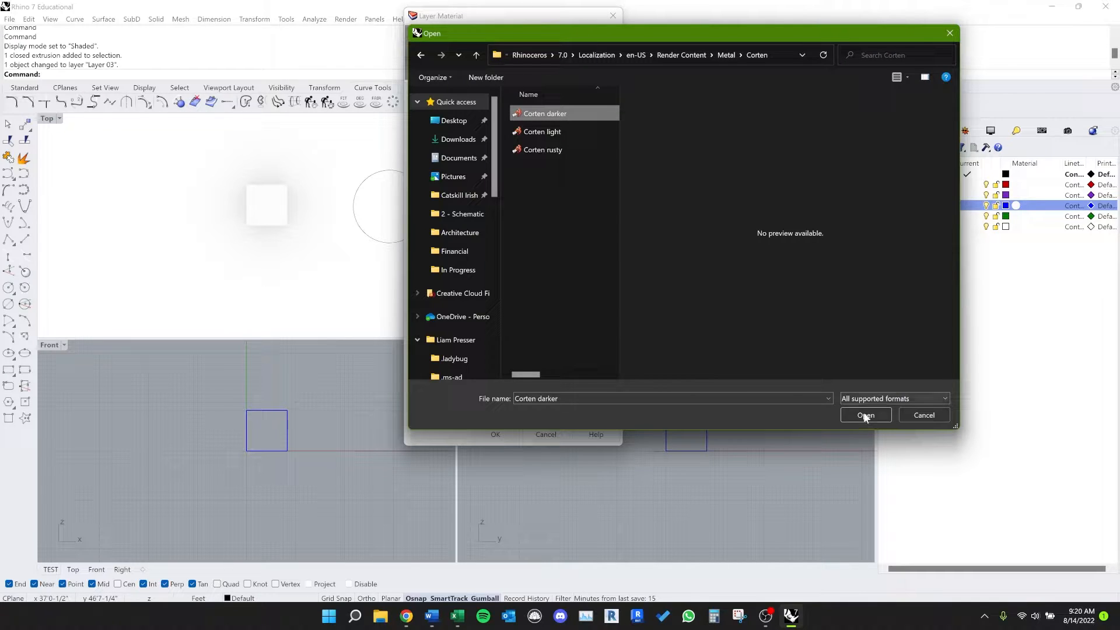
click(865, 415)
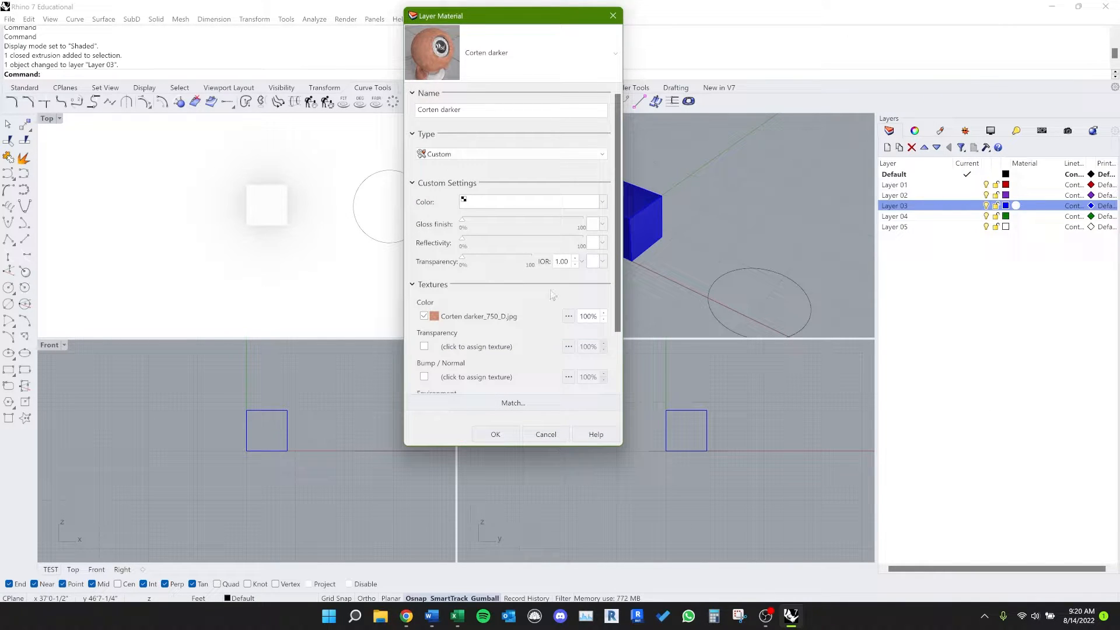
Step: Review the Corten darker material's settings and the list of available materials, and accept it for Layer 03
scroll(525, 261, down, 2)
scroll(534, 278, up, 2)
click(451, 73)
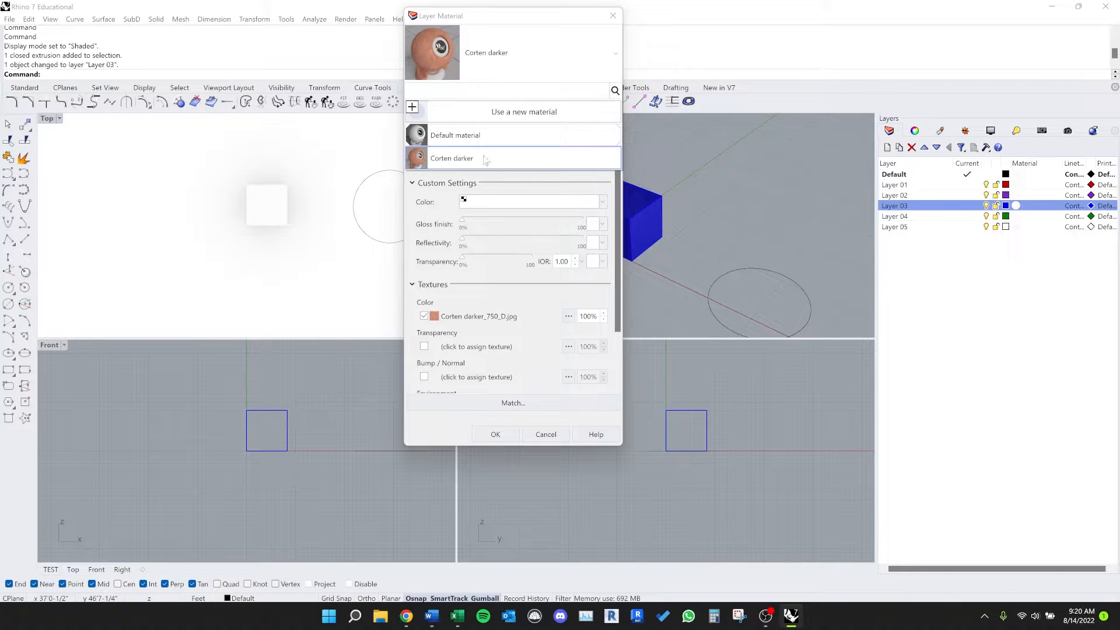
click(475, 74)
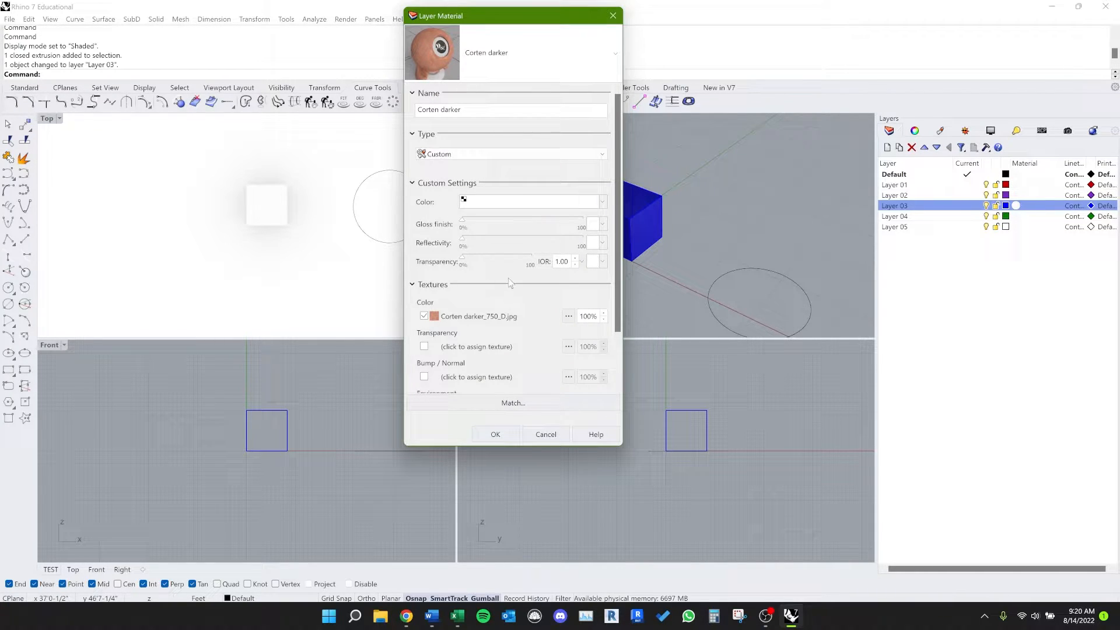
click(492, 58)
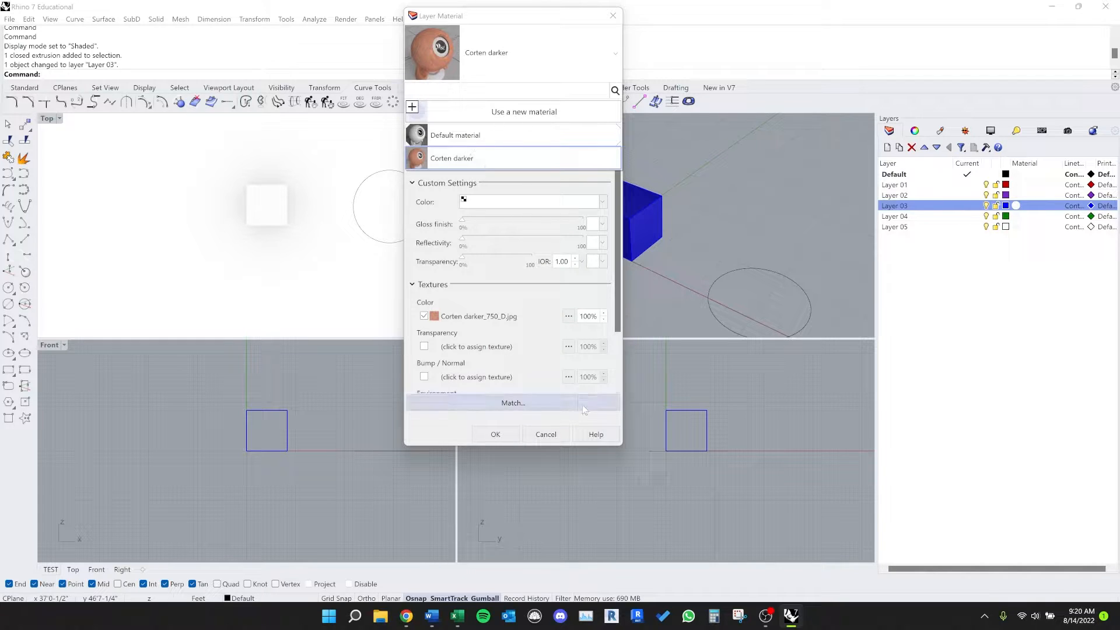
click(509, 437)
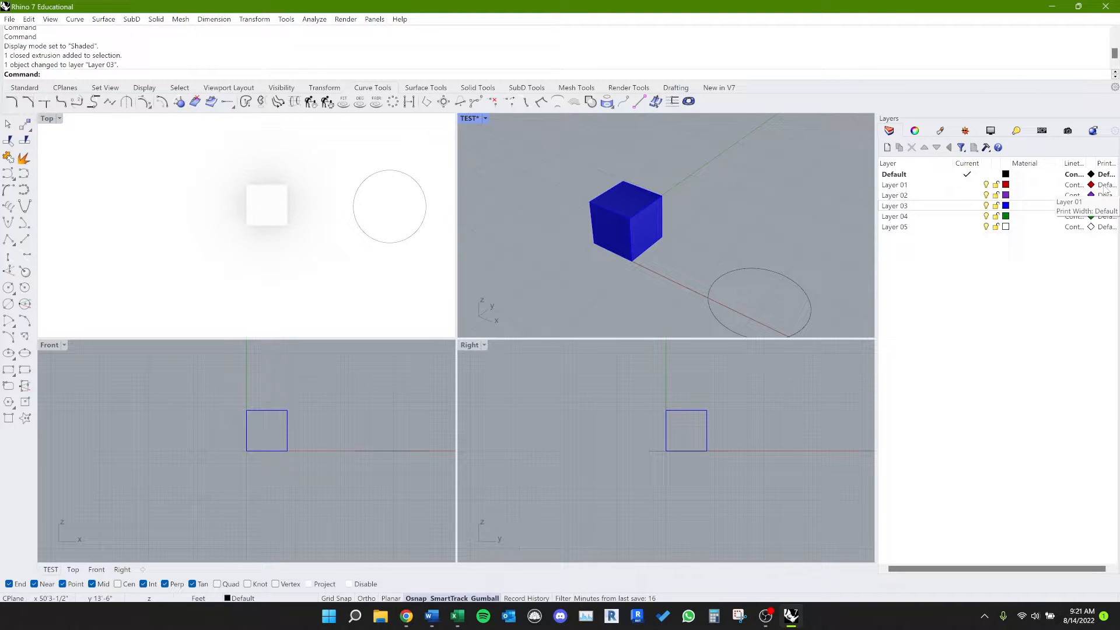
Step: Select all objects on Layer 01 and those on Layer 03, clear the selection, and review Layer 01's layer commands
click(922, 190)
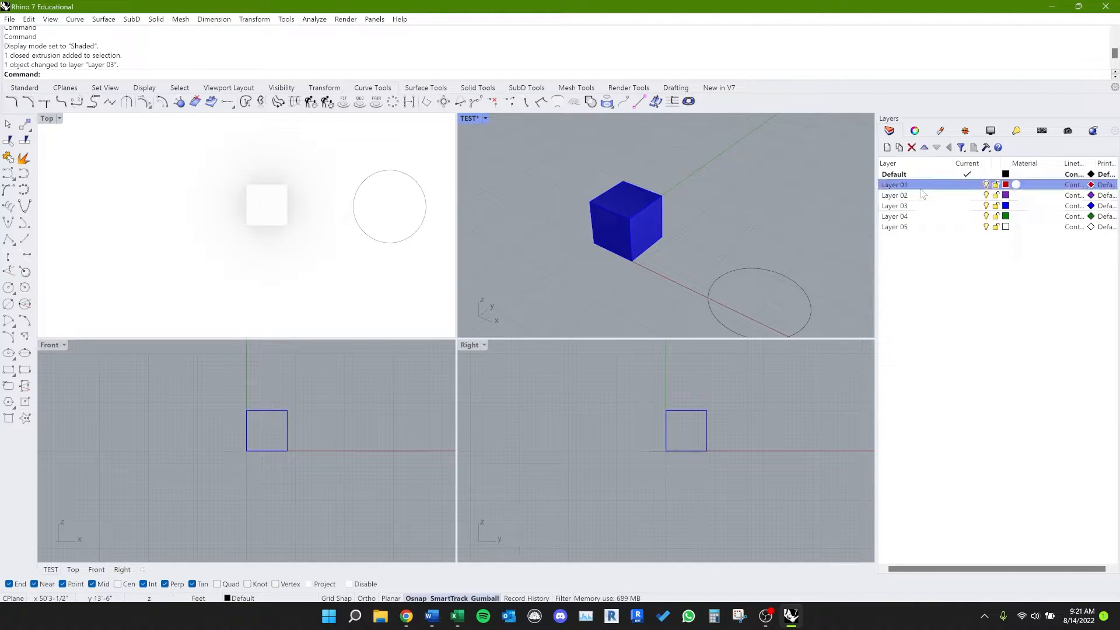
right_click(919, 192)
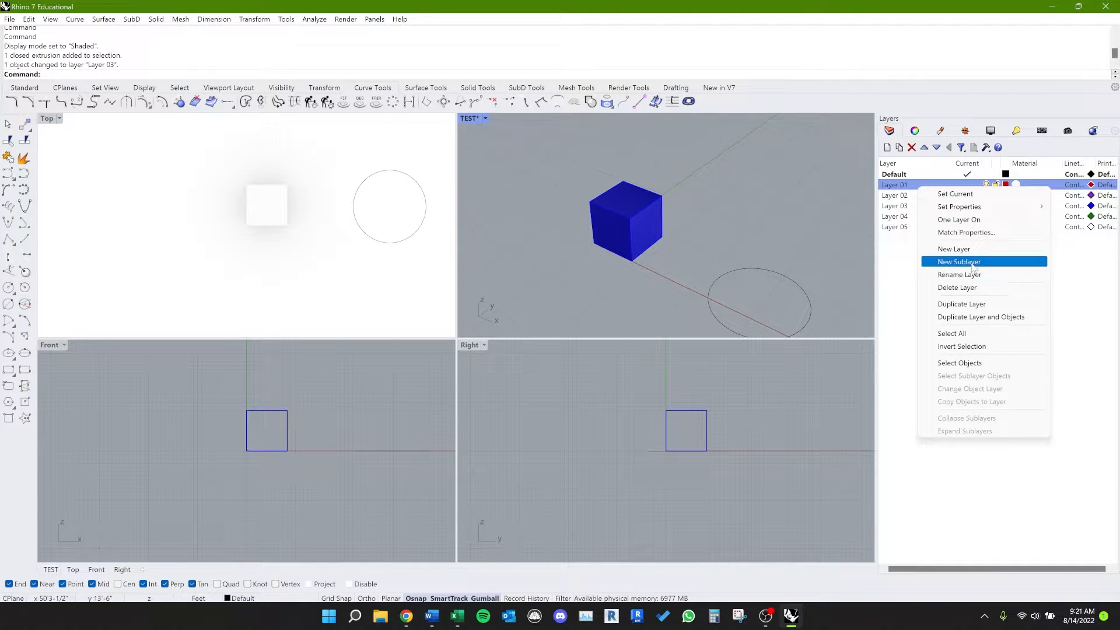
click(990, 363)
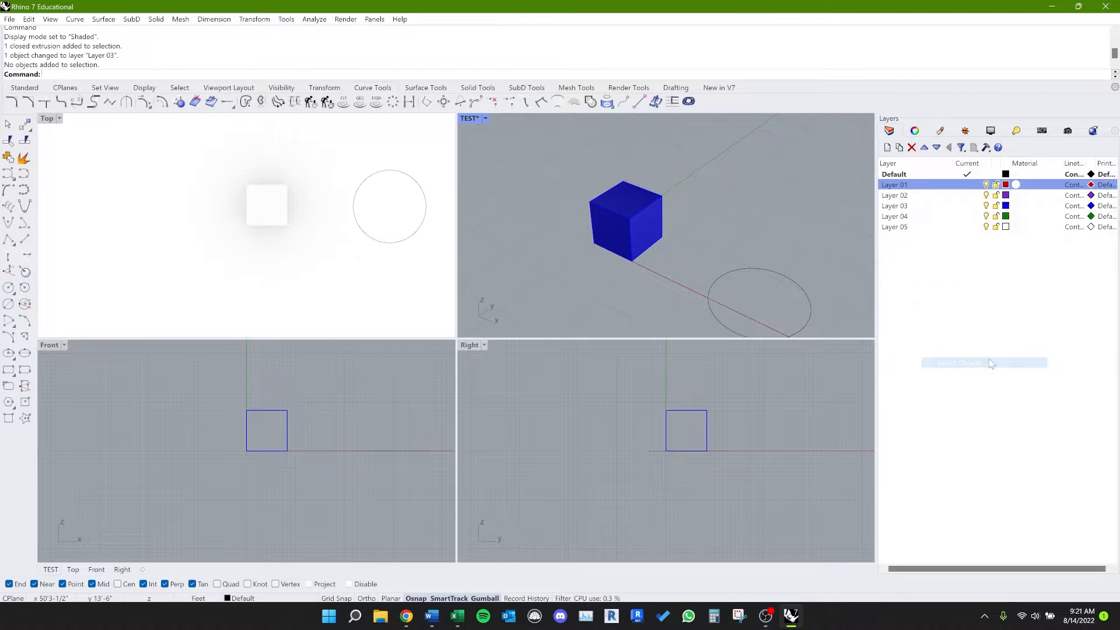
right_click(954, 208)
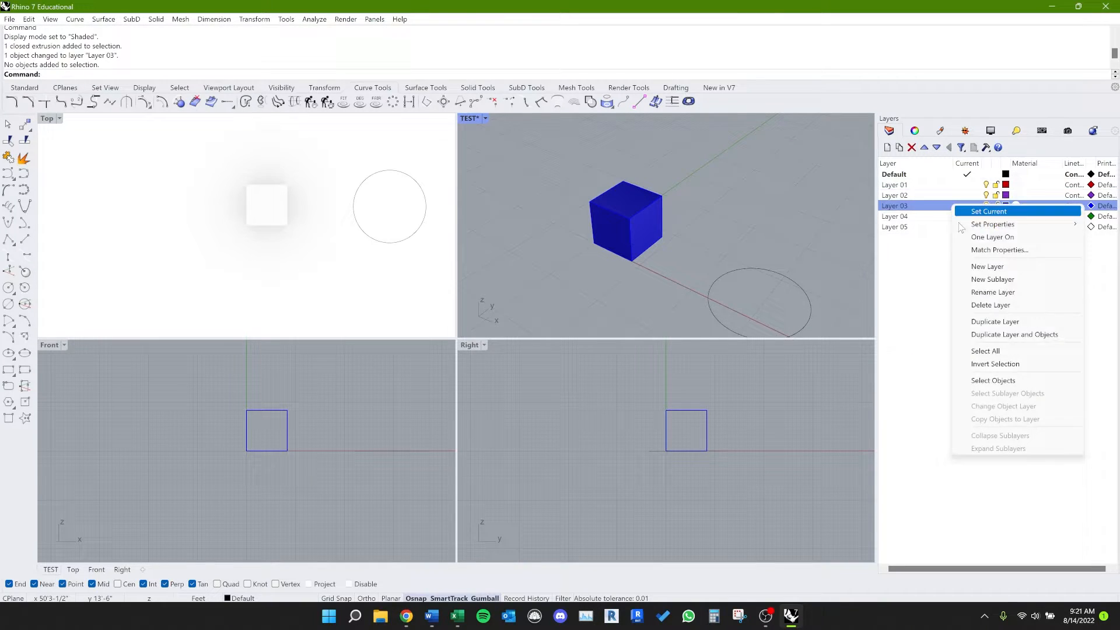
click(993, 381)
click(652, 286)
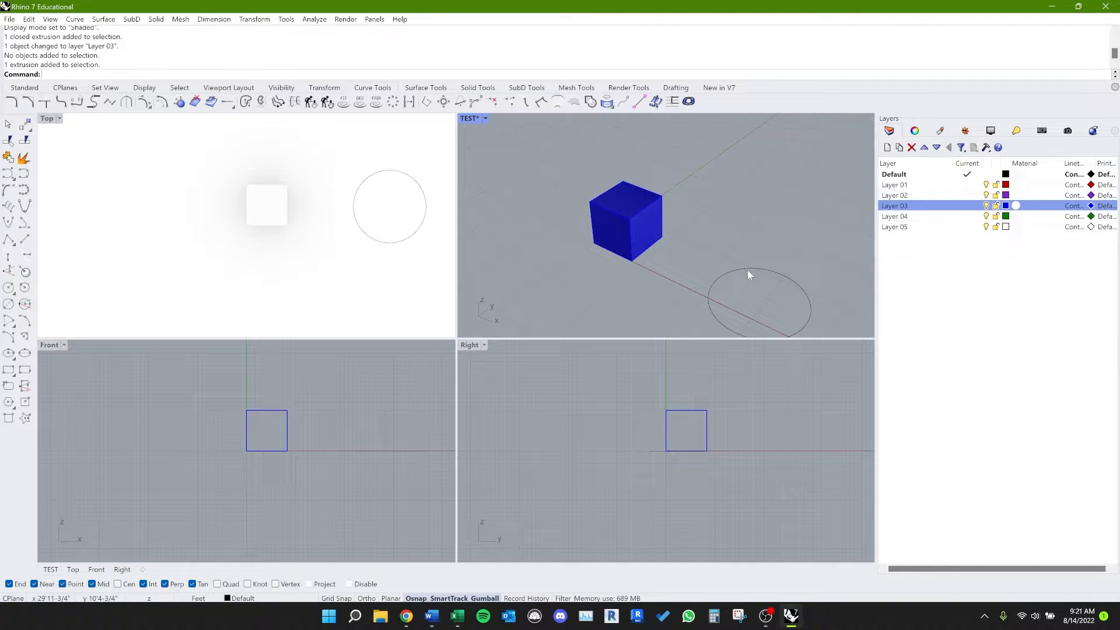
right_click(960, 186)
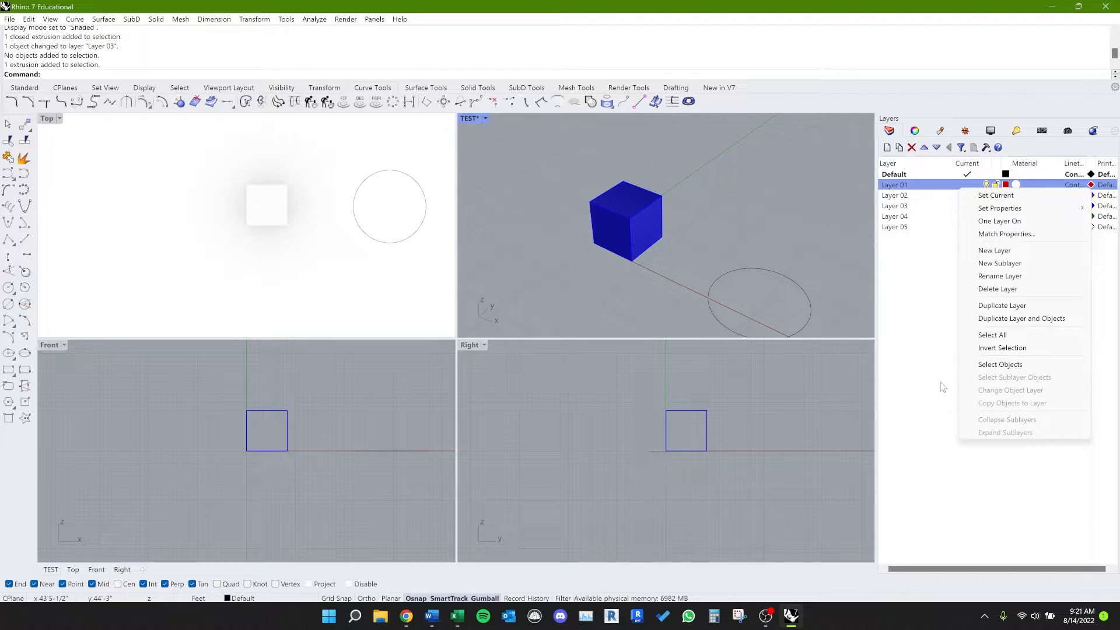
click(936, 347)
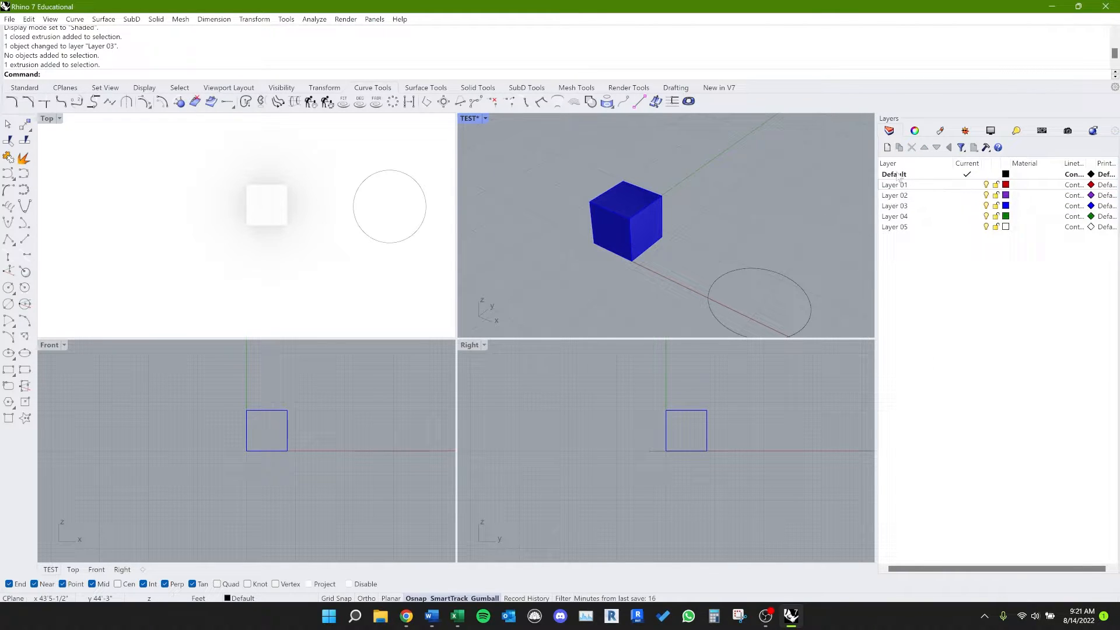
Step: Add a sublayer with the default name under Layer 03 and make that sublayer current
double_click(904, 206)
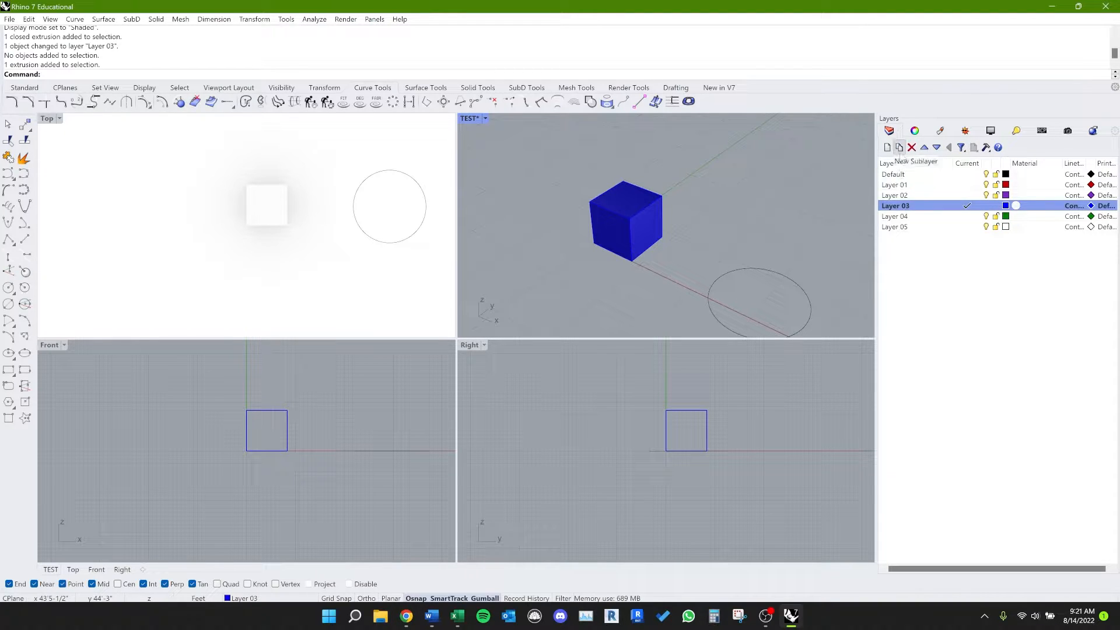
click(899, 148)
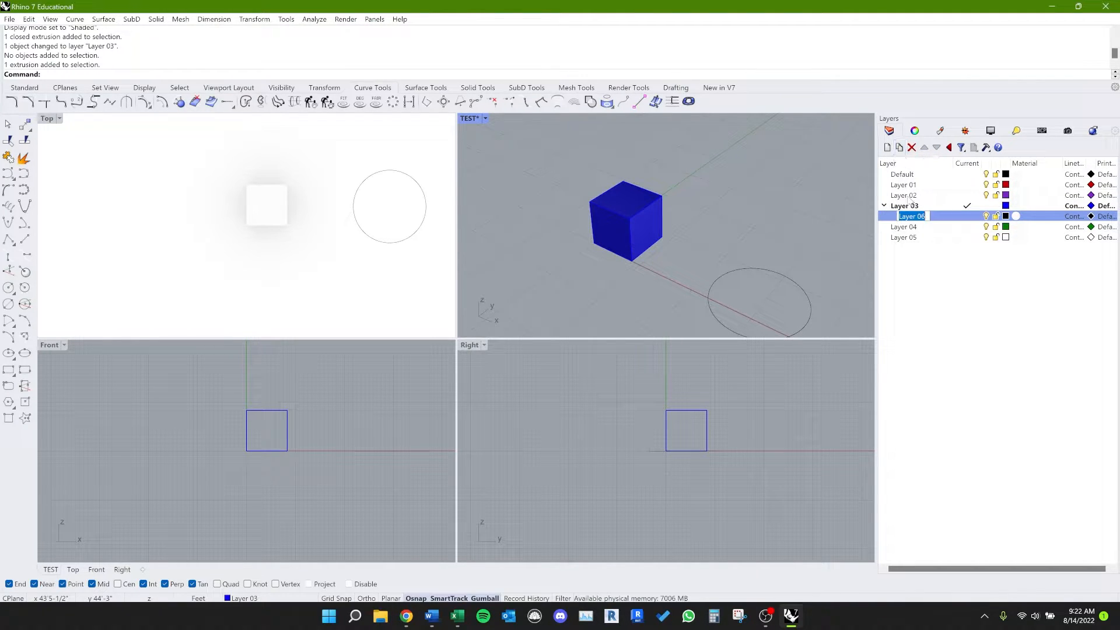
click(954, 286)
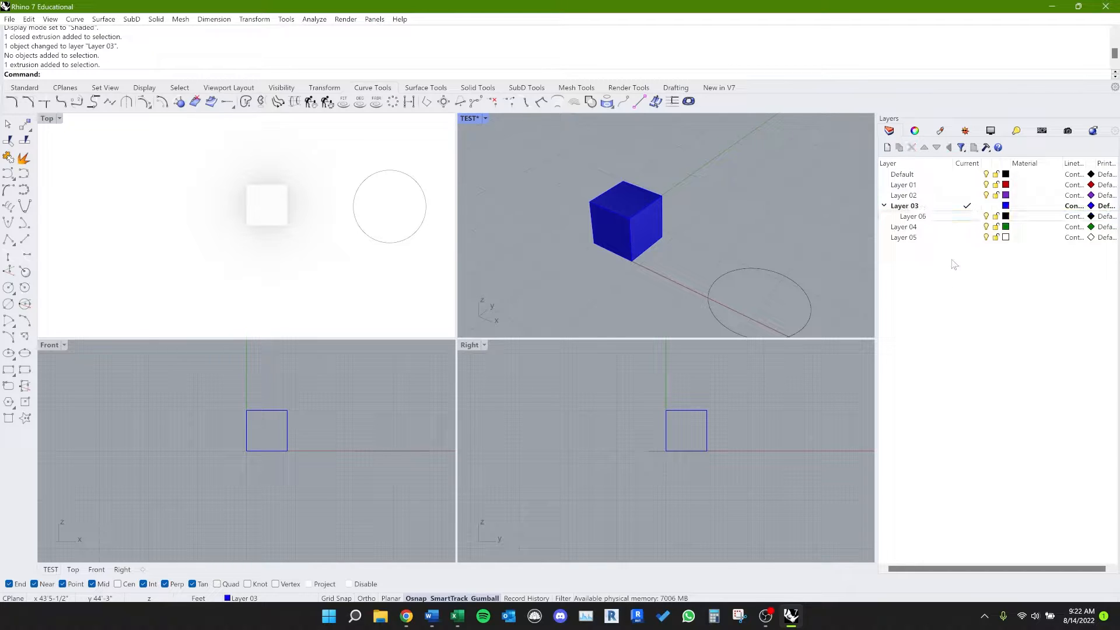
click(965, 217)
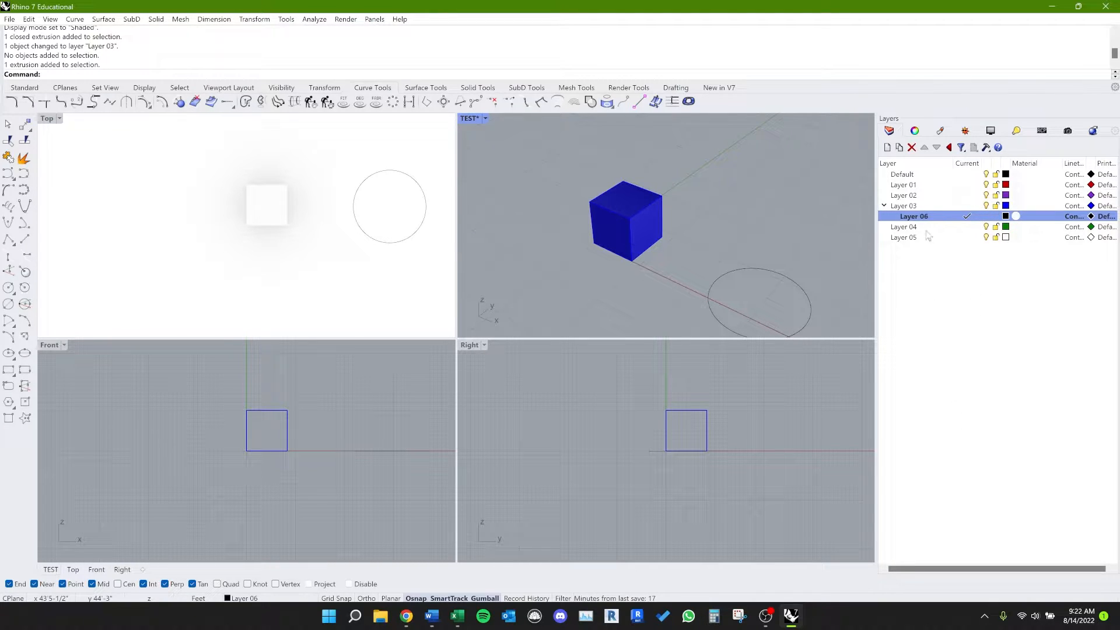
Step: Add a second sublayer with the default name under Layer 03, and delete the extra sublayer nested beneath it
click(916, 205)
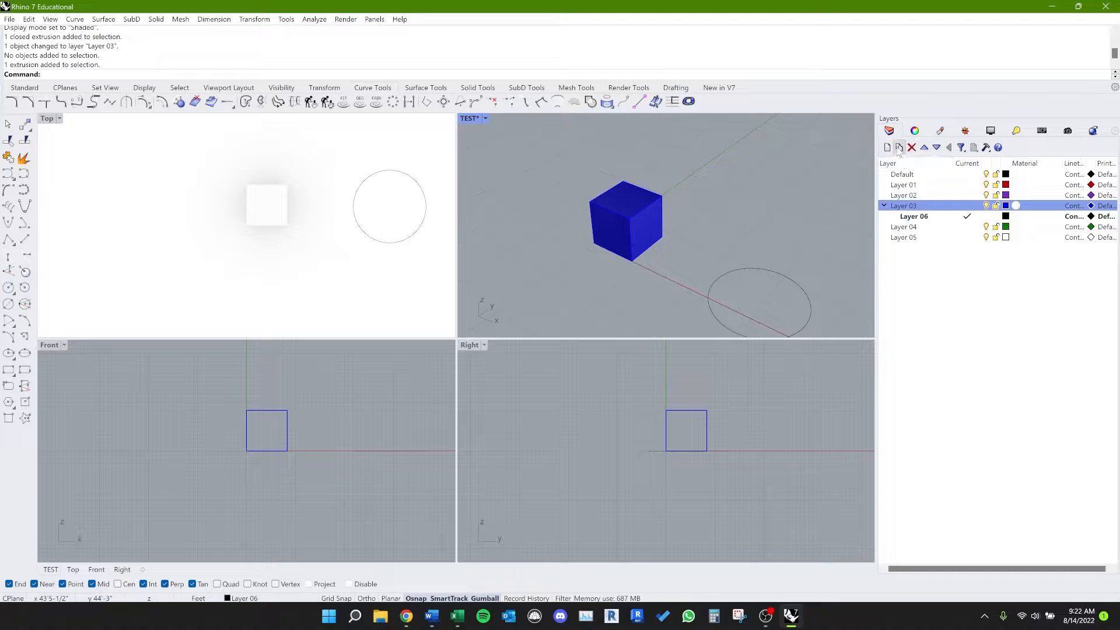
double_click(899, 148)
click(923, 318)
click(923, 237)
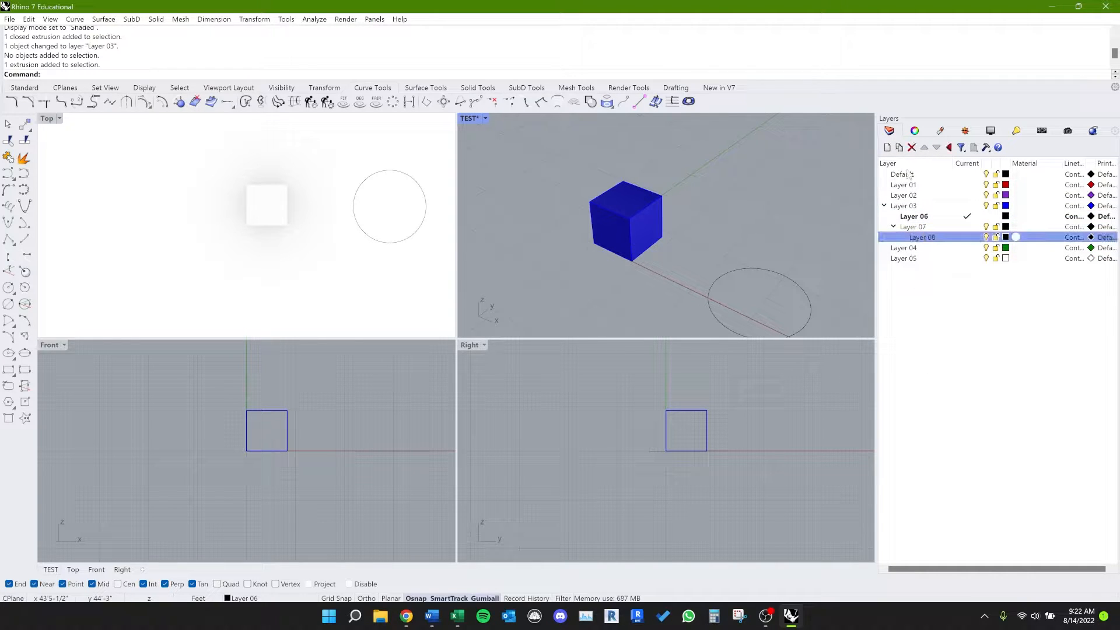
click(912, 148)
click(913, 228)
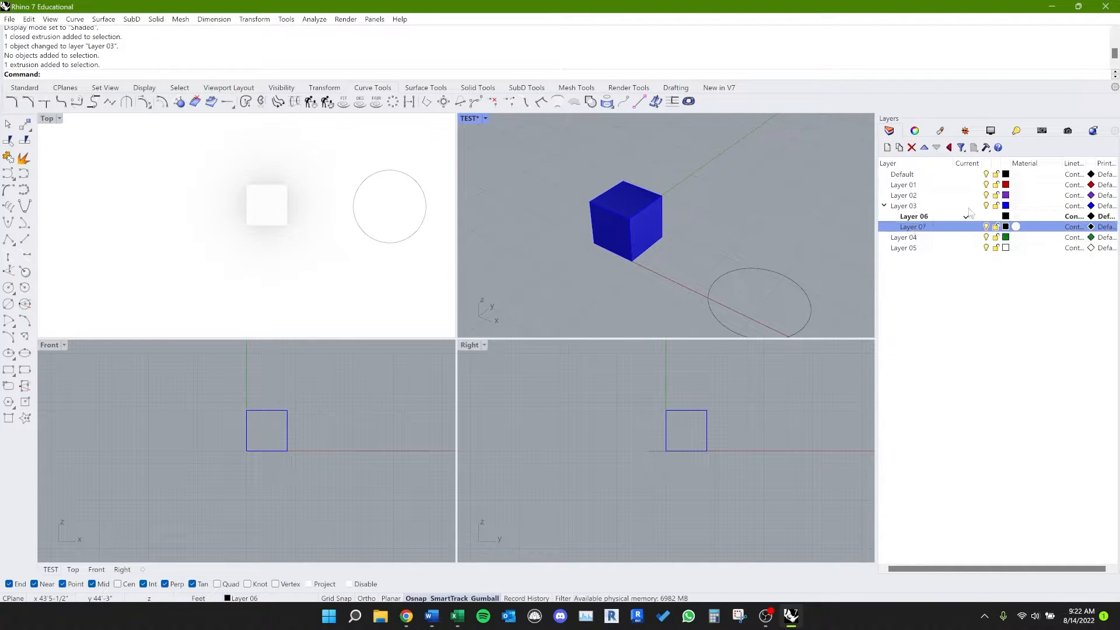
Step: Try to turn off Layer 03 while its first sublayer is current, and select each of its sublayers in turn
click(925, 216)
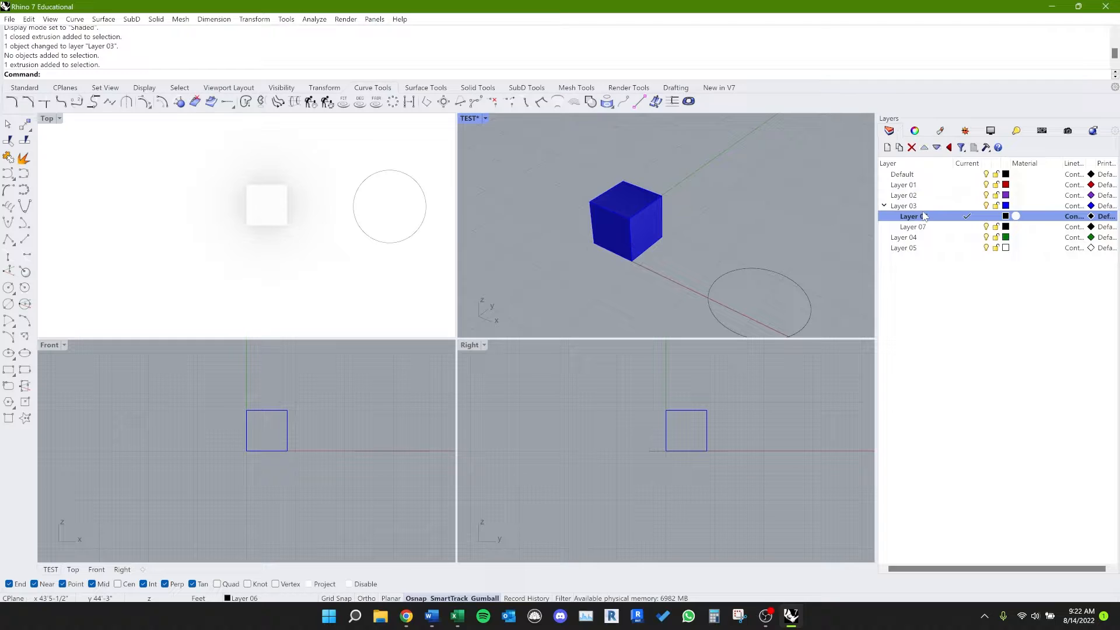
click(986, 205)
click(610, 332)
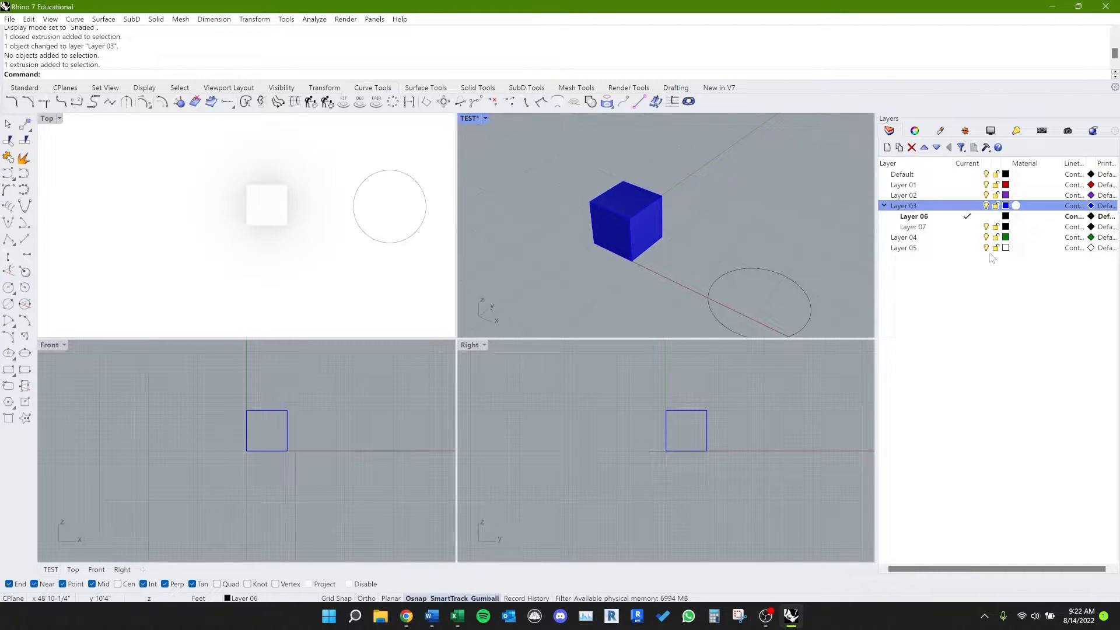
click(945, 217)
click(954, 228)
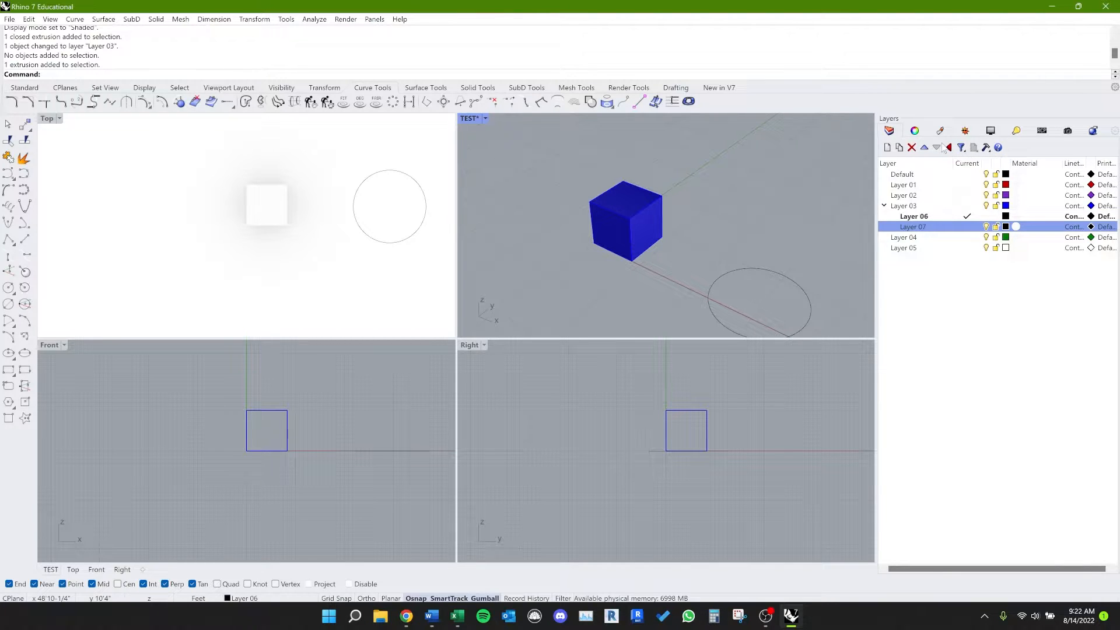
Step: Select Layer 03 together with its sublayers, and review the commands available for Layer 03
right_click(923, 207)
click(908, 296)
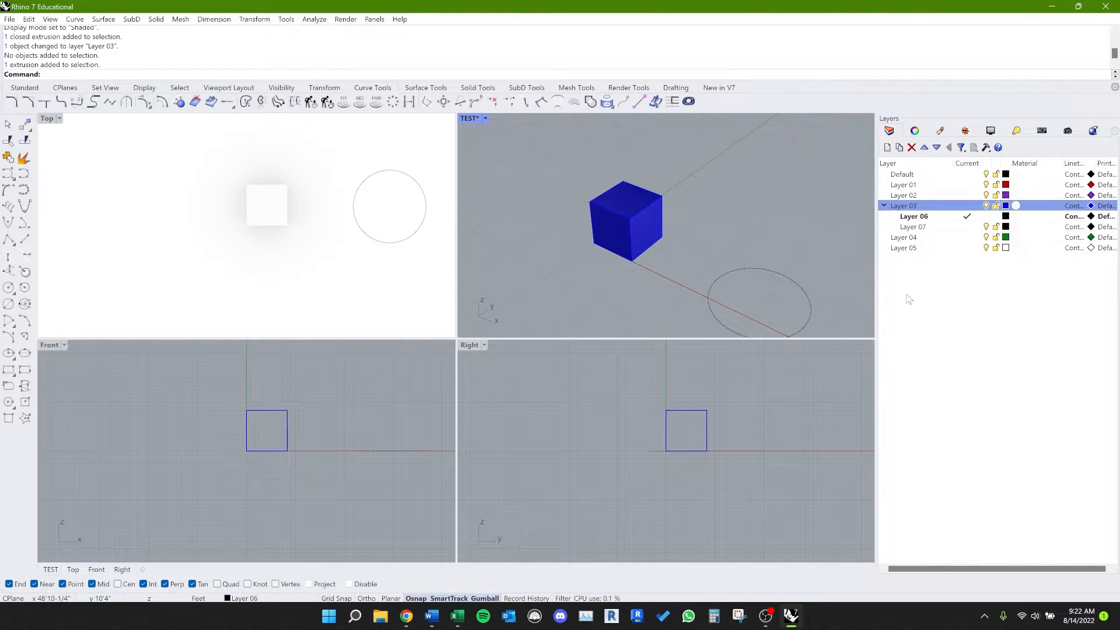
click(932, 227)
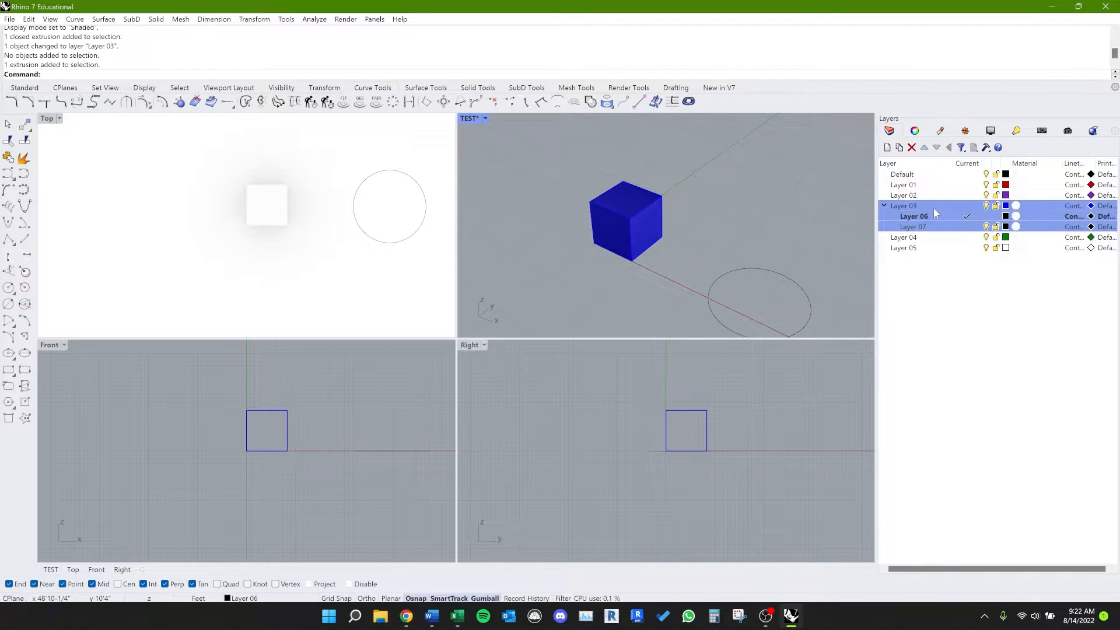
shift+click(934, 207)
right_click(933, 208)
click(908, 357)
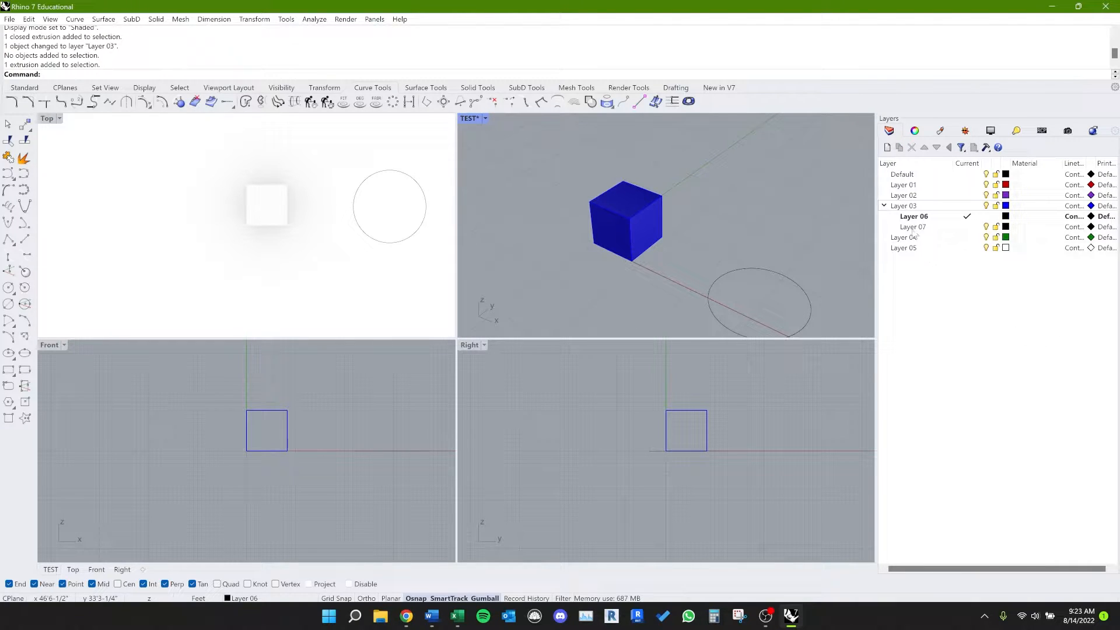
right_click(914, 208)
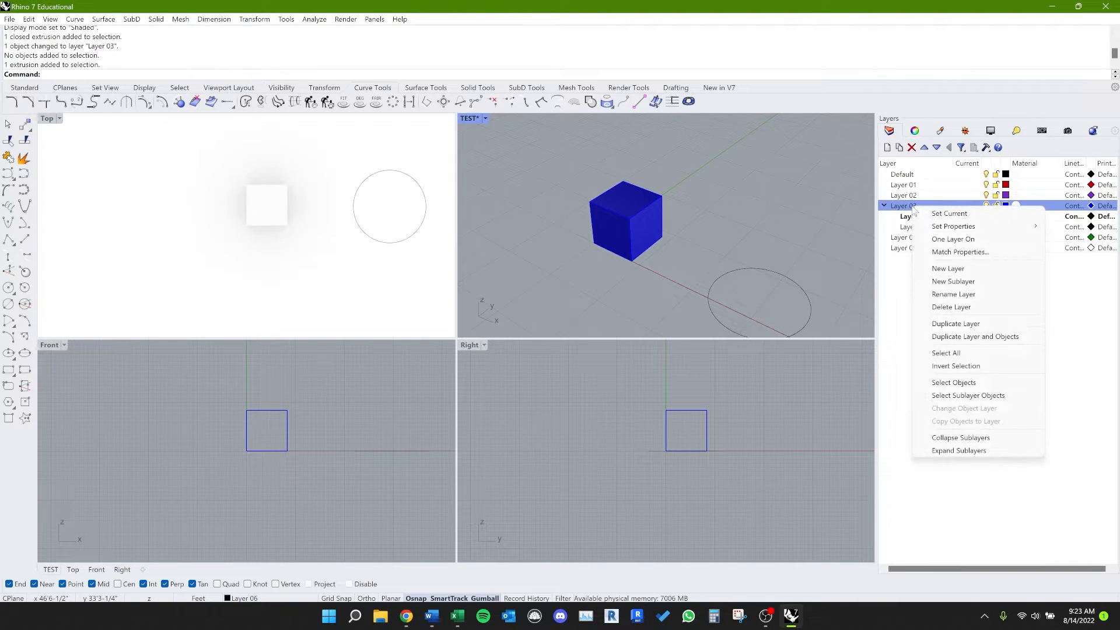
click(906, 296)
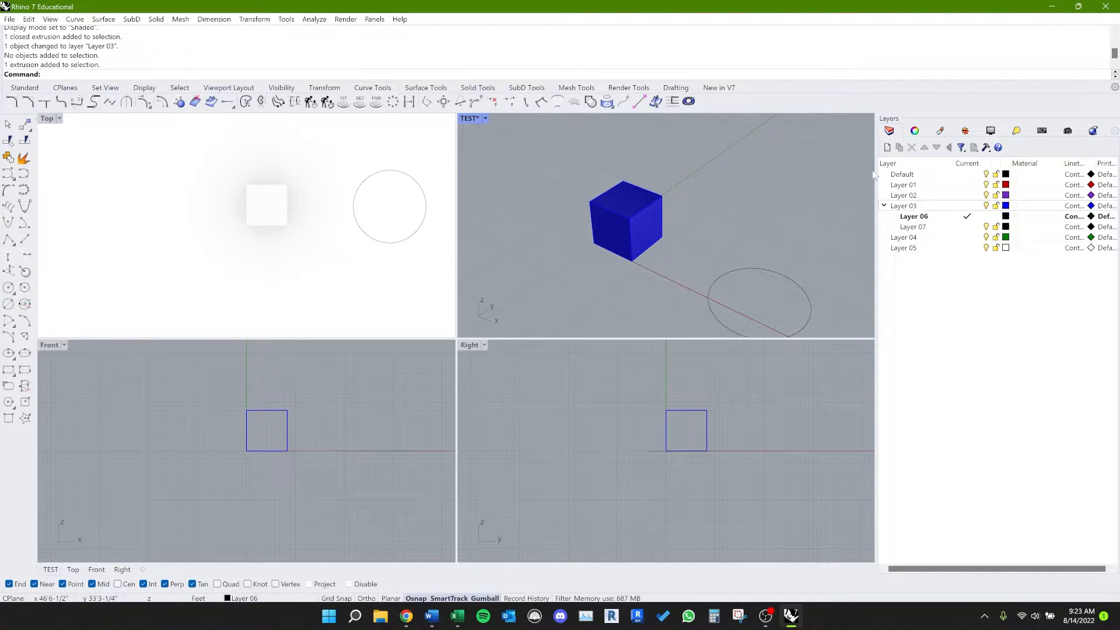
Step: Review the available solid and mesh commands
right_drag(671, 271, 696, 269)
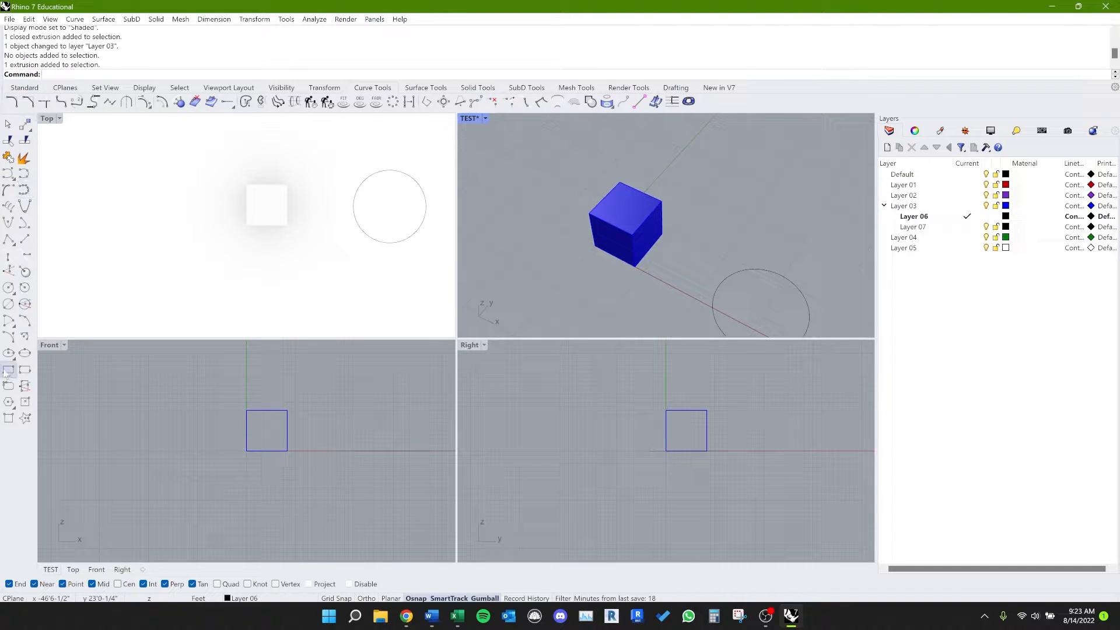
click(156, 20)
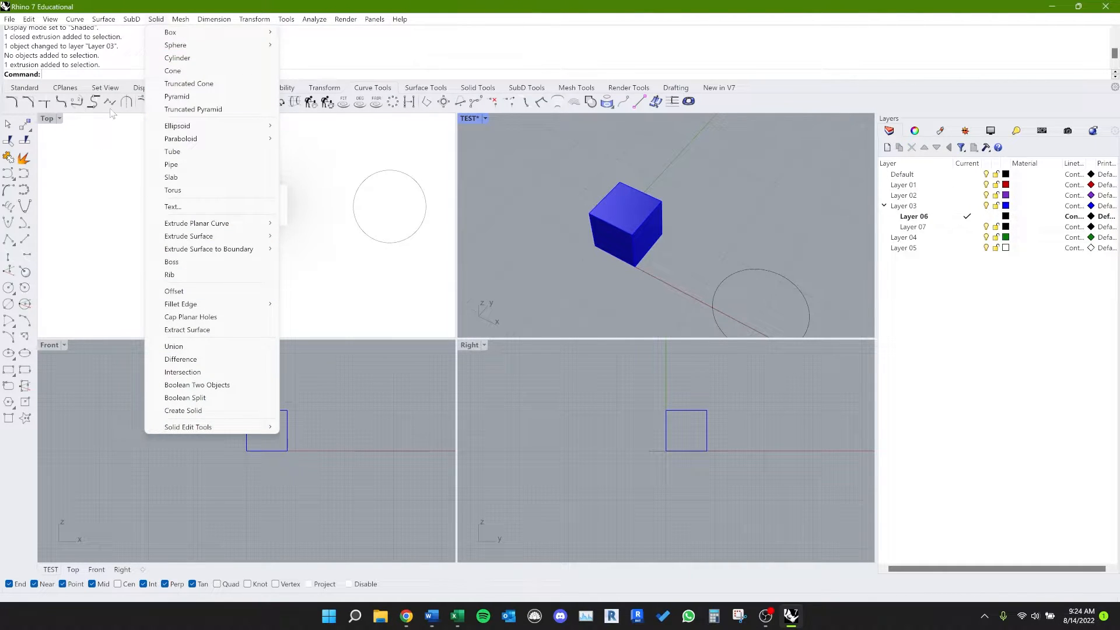
click(343, 46)
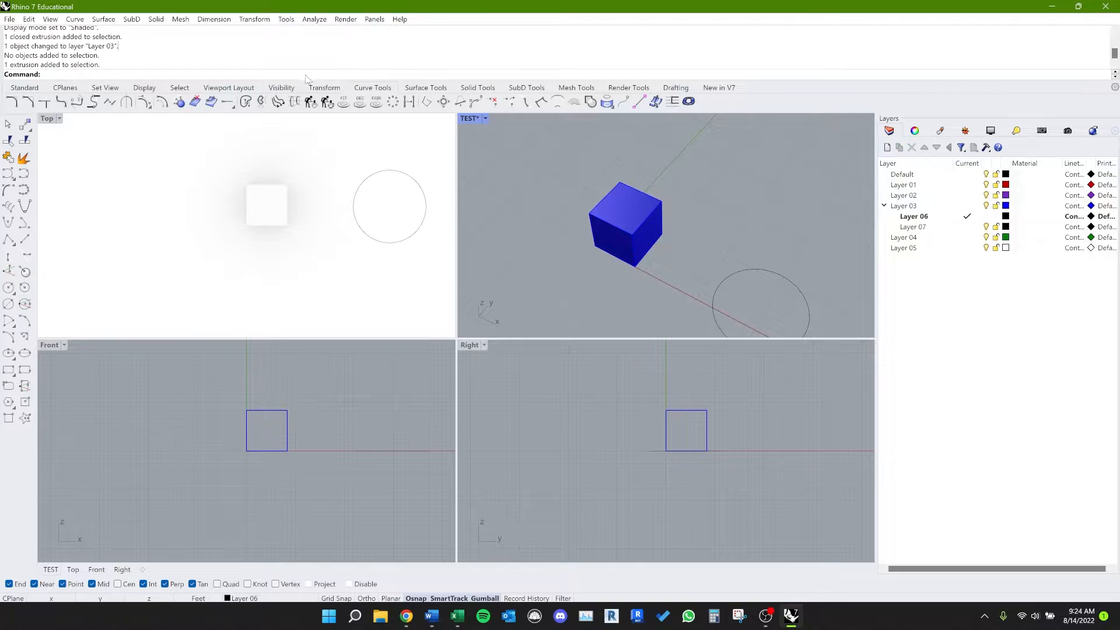
click(156, 19)
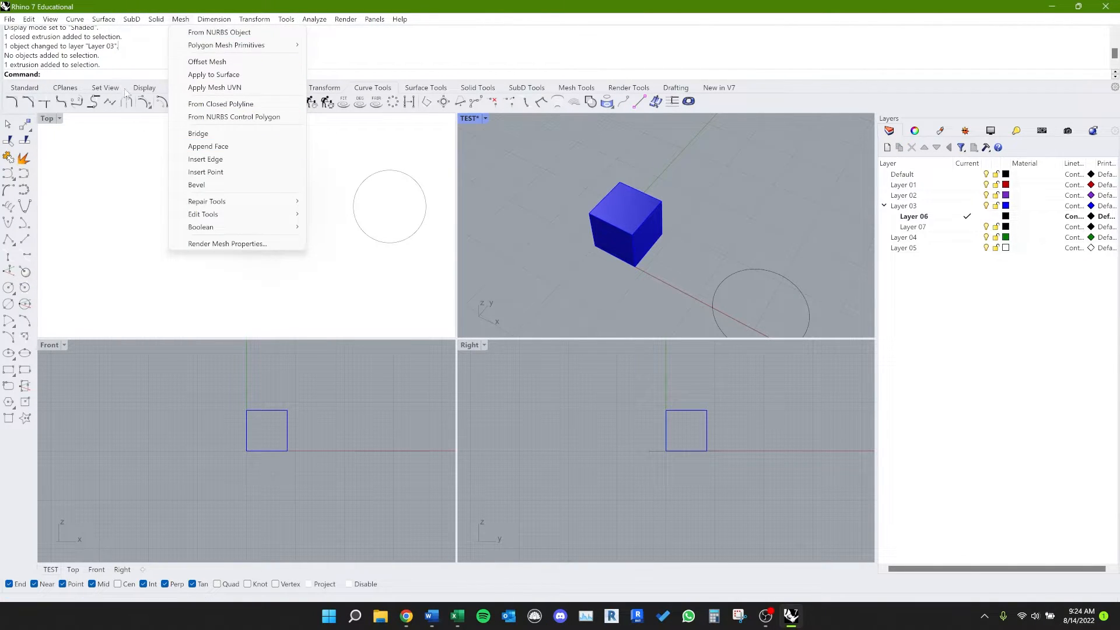
click(111, 71)
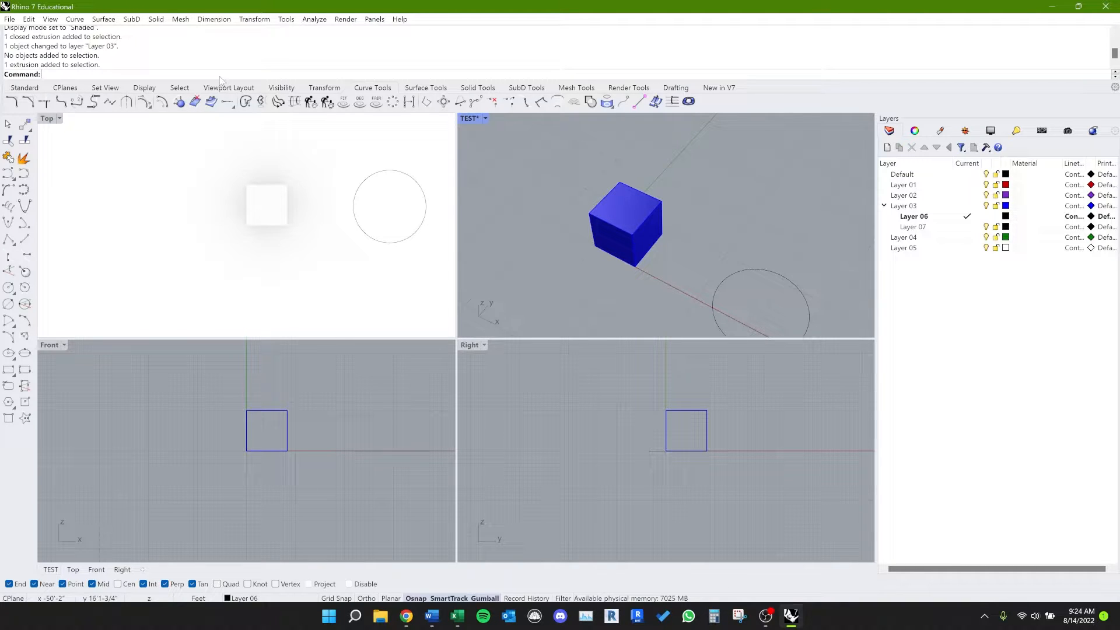
Step: Try extruding the circle into a solid with the ExtrudeCrv command
text(ExtrudeC)
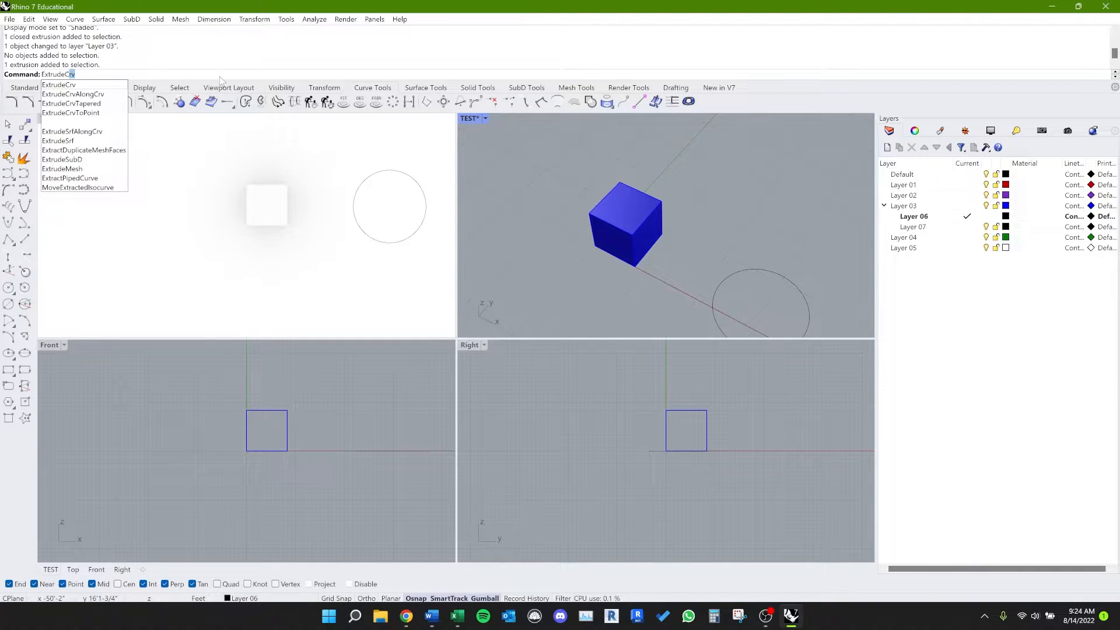
key(Return)
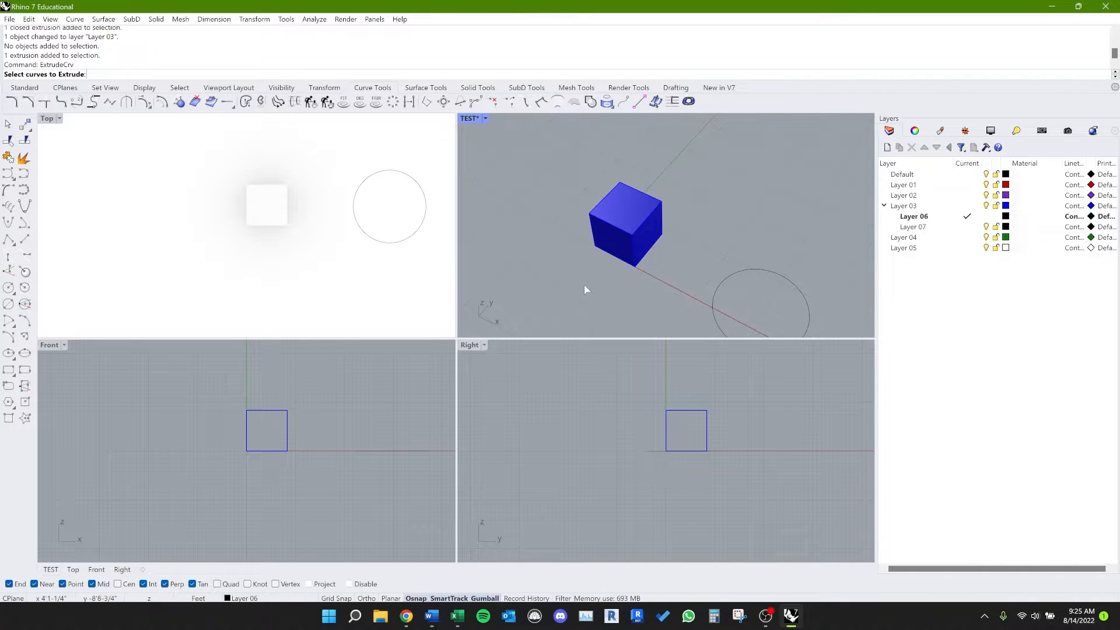
click(731, 275)
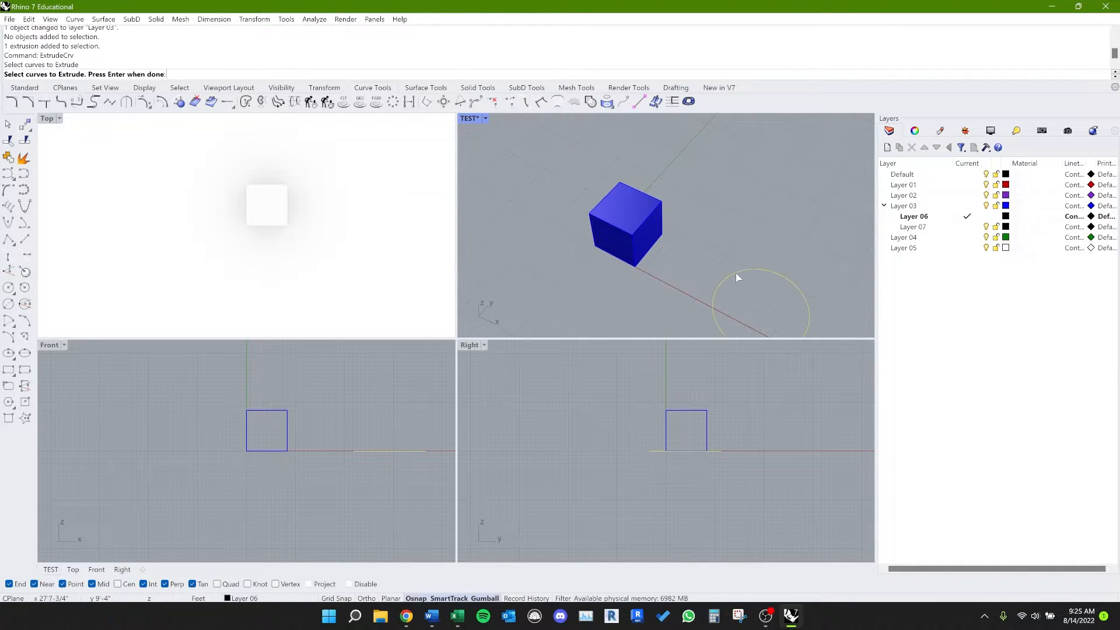
right_click(713, 261)
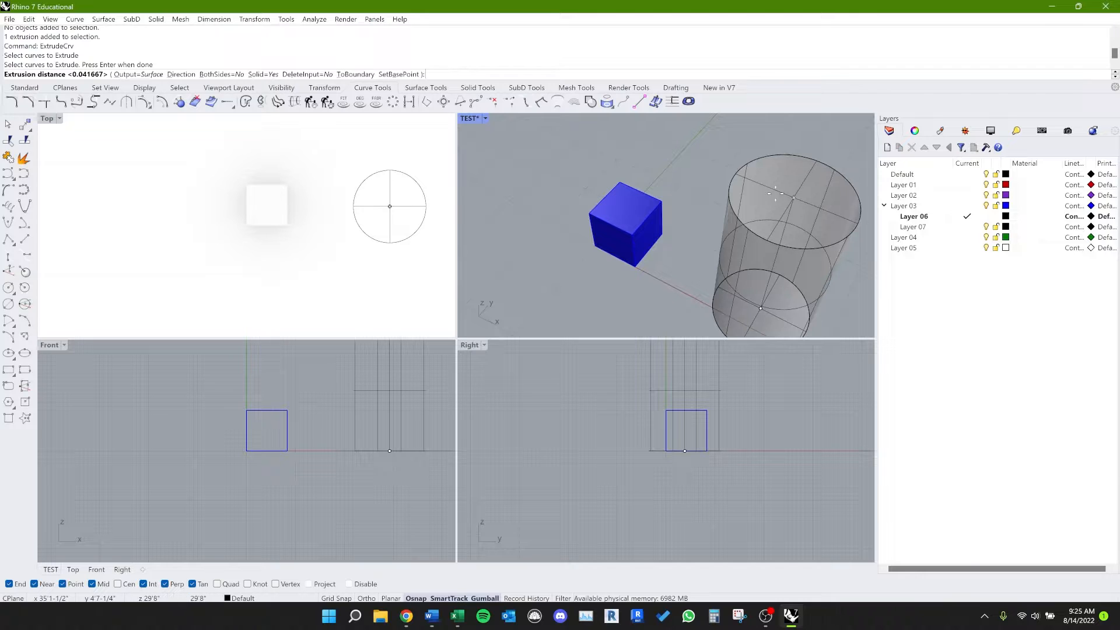
right_drag(776, 192, 769, 171)
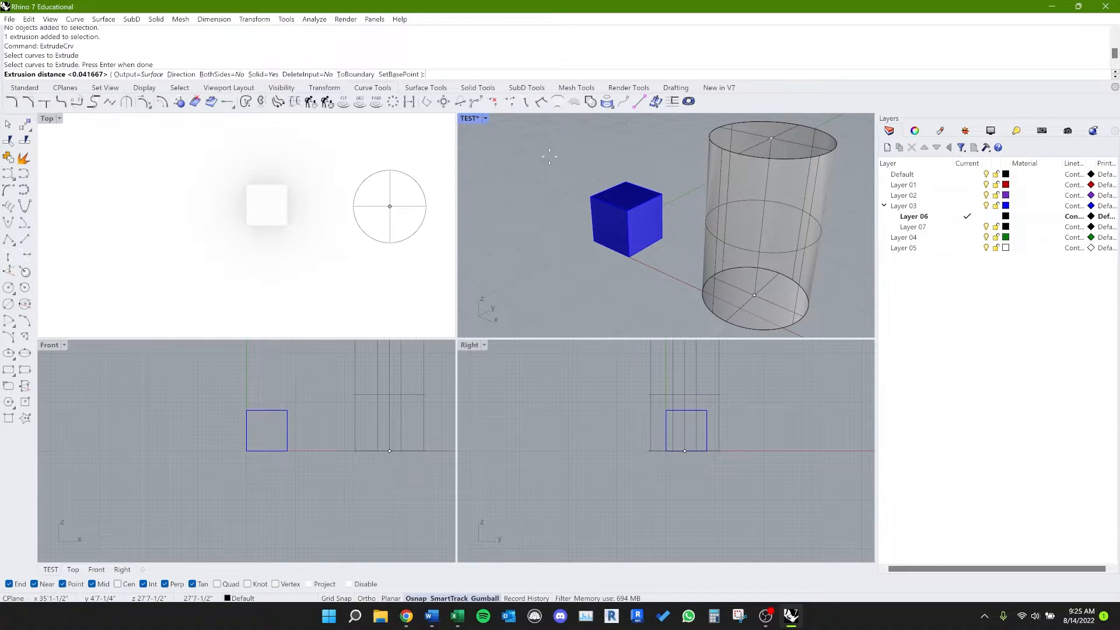
key(Escape)
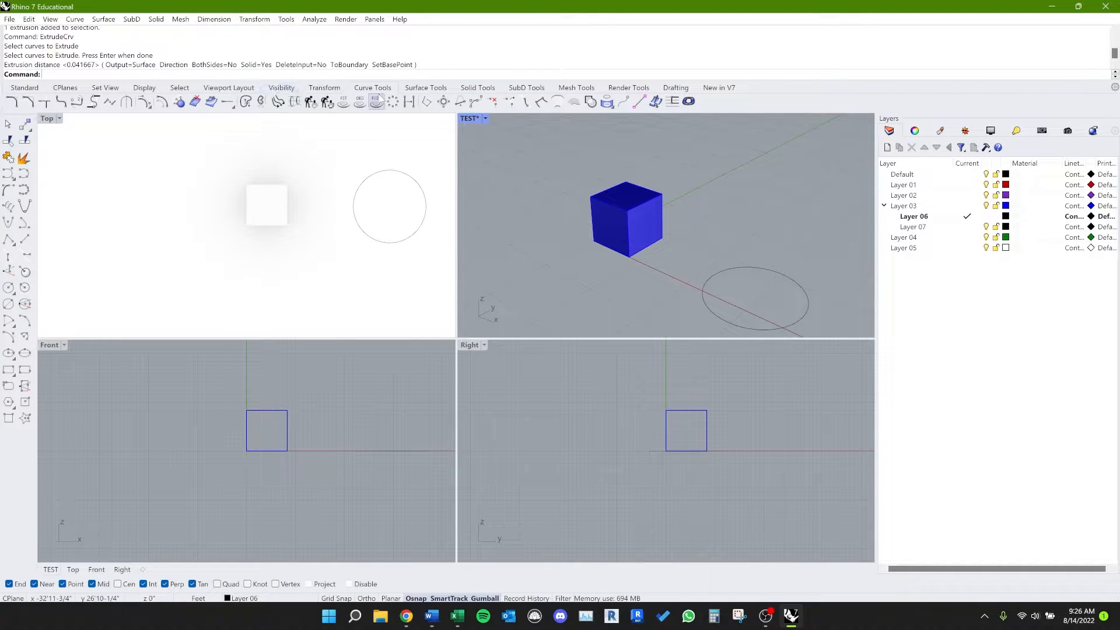
Step: Show the Surface Tools set and review the available surface commands
click(442, 87)
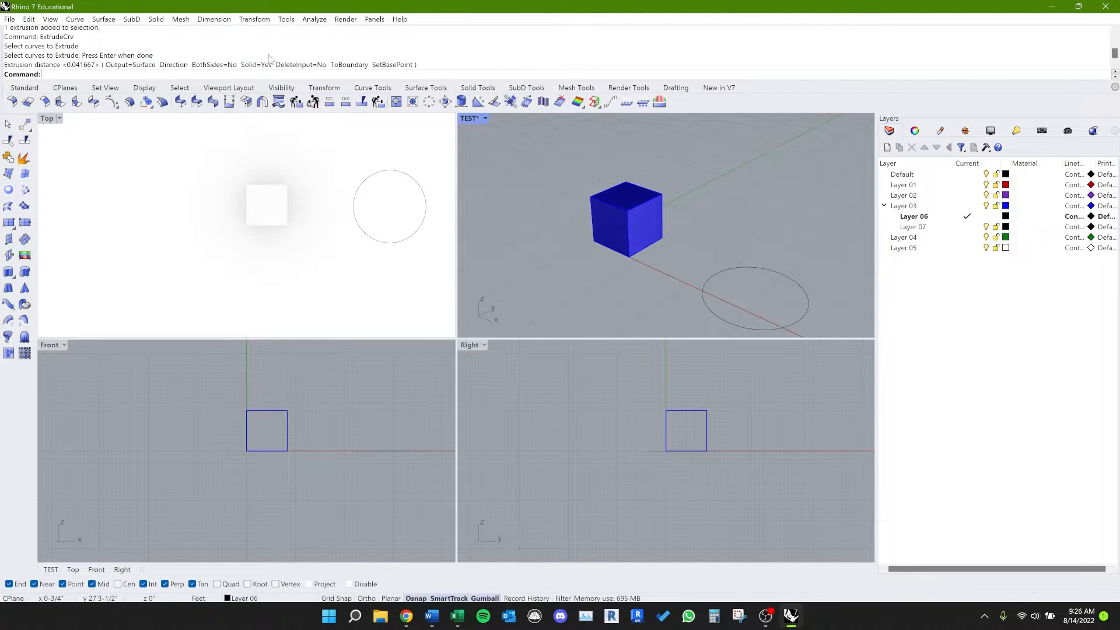
click(103, 19)
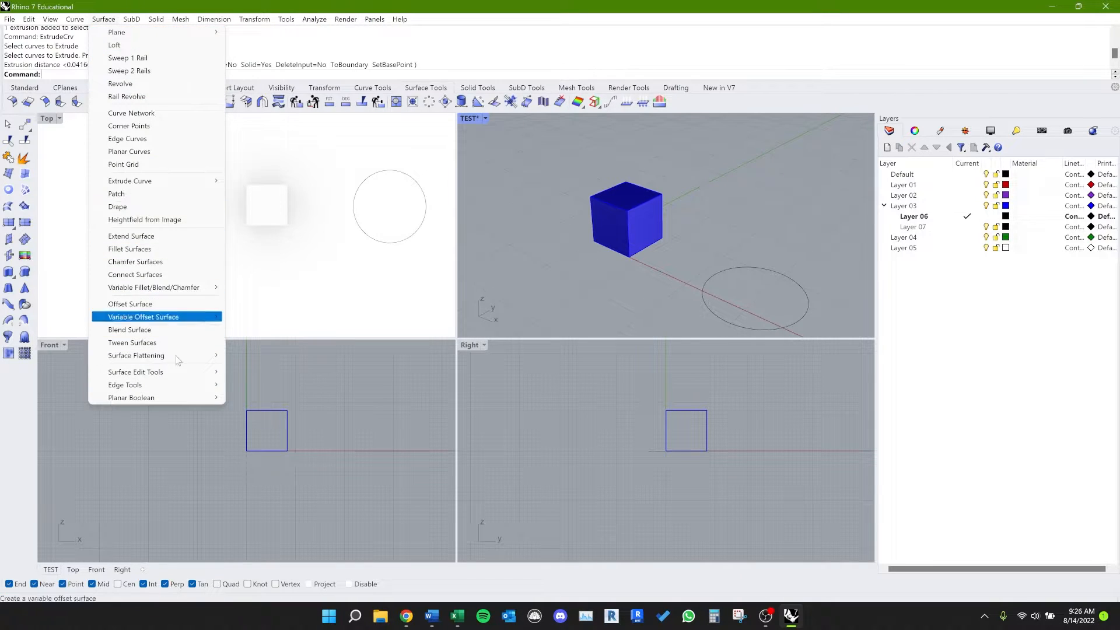
click(354, 283)
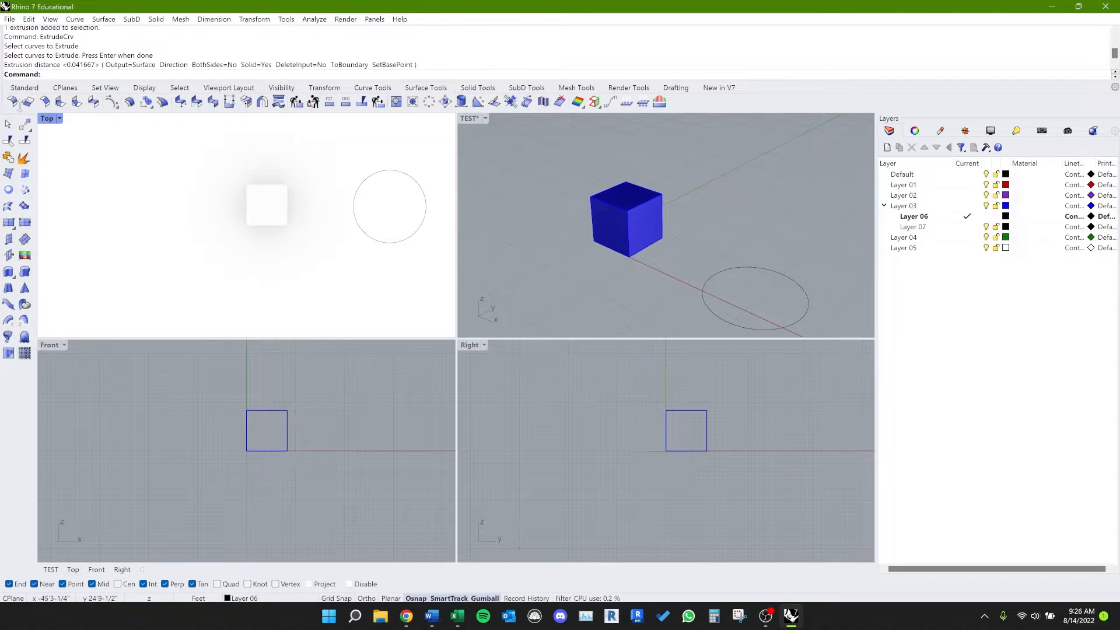
Step: Open the program options and examine the command aliases, including the entries for BooleanUnion and ExtrudeSrf
click(295, 21)
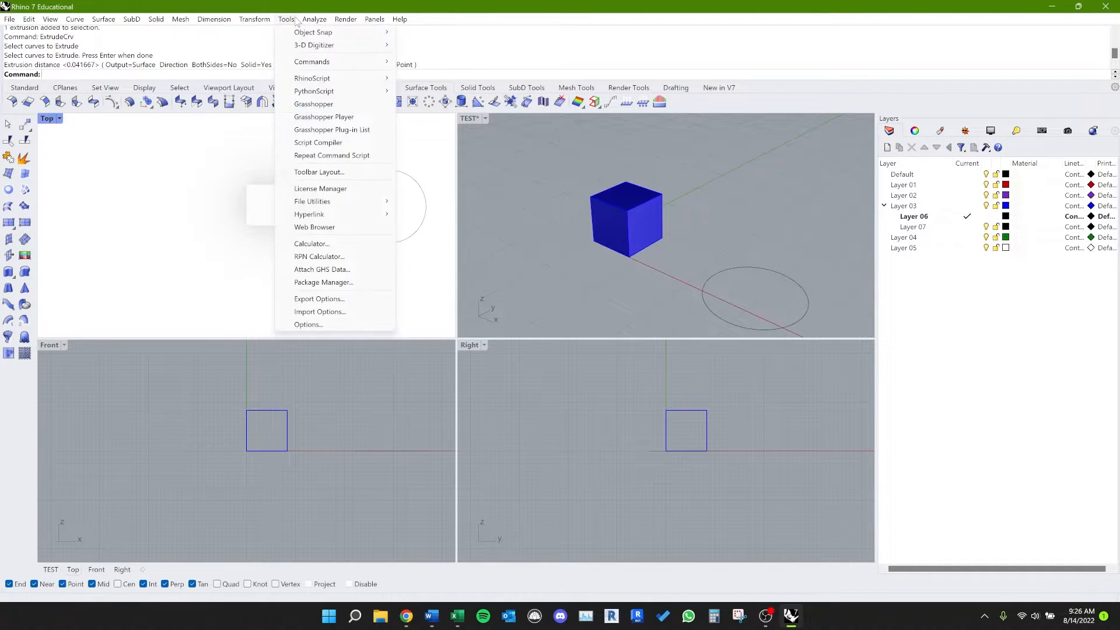
click(307, 325)
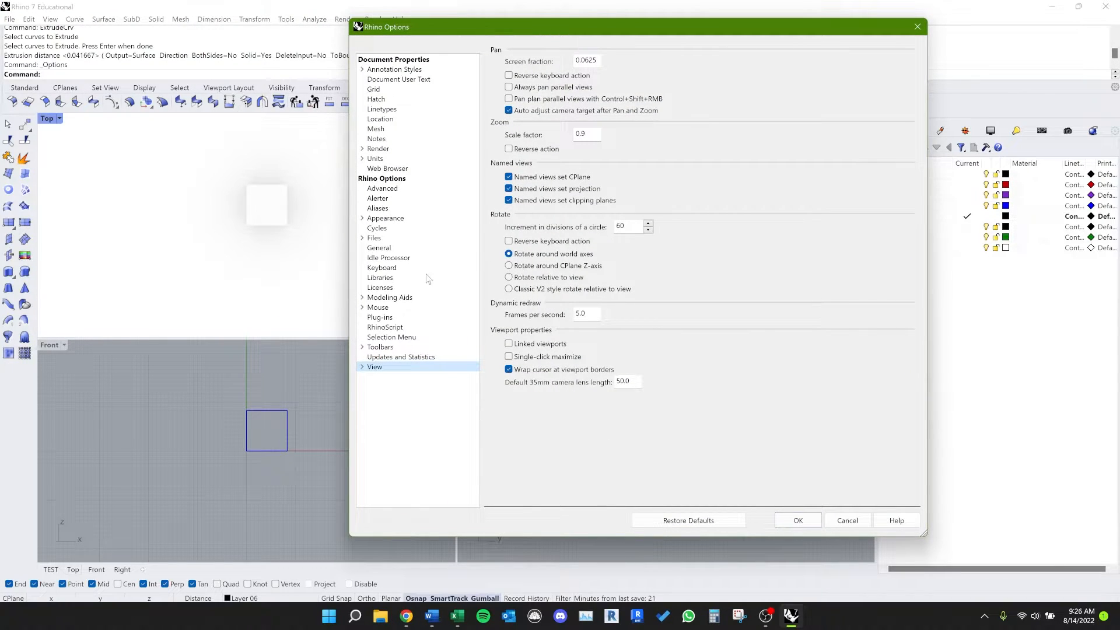
click(387, 208)
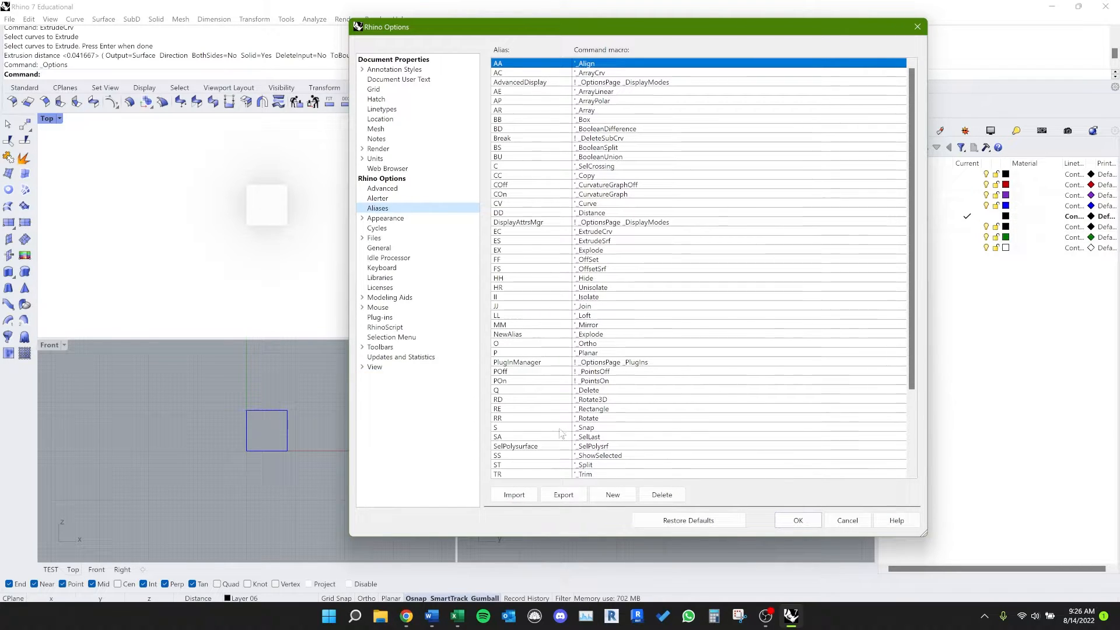
scroll(523, 413, down, 3)
scroll(636, 308, up, 5)
double_click(608, 156)
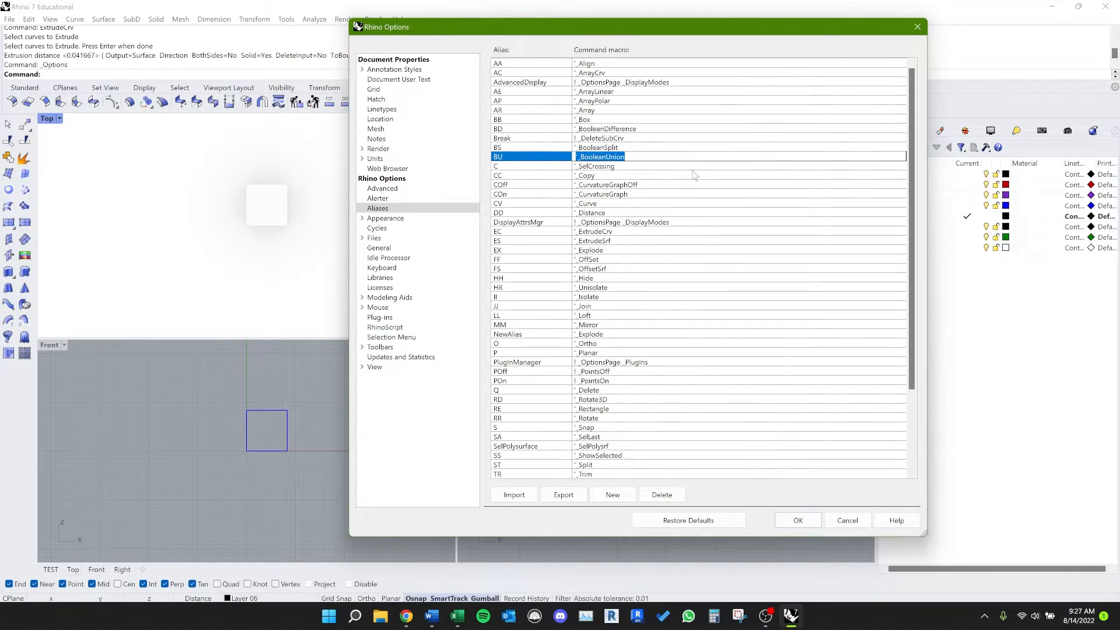
click(532, 241)
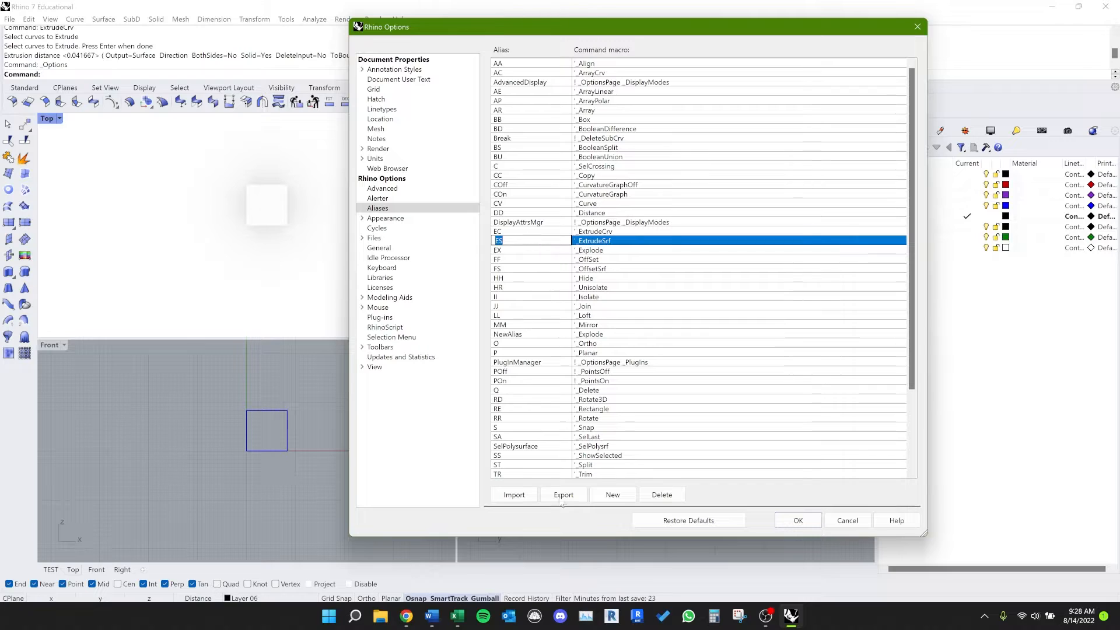
Step: Switch to Calculator and multiply 2.5 by 180
click(714, 616)
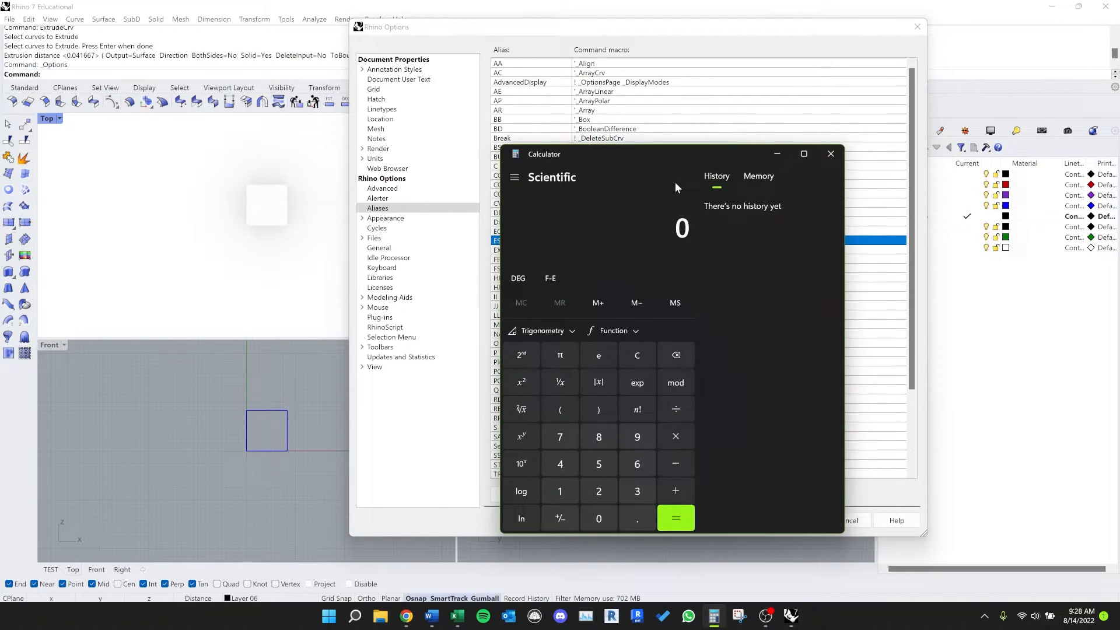
click(599, 491)
click(637, 518)
click(601, 463)
click(674, 436)
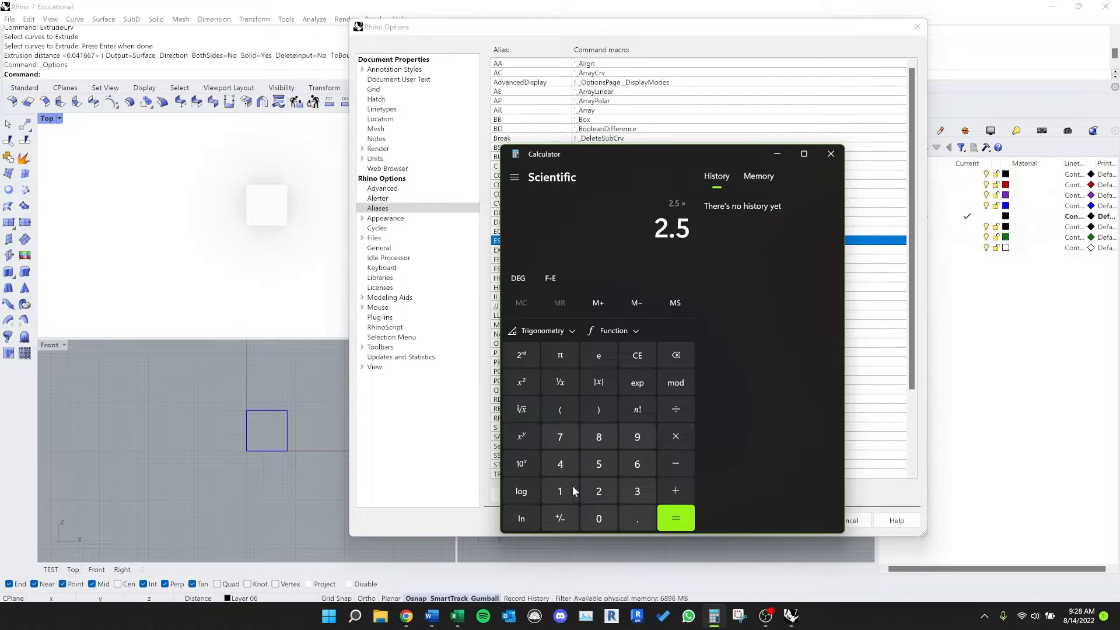
click(560, 491)
click(599, 437)
click(599, 519)
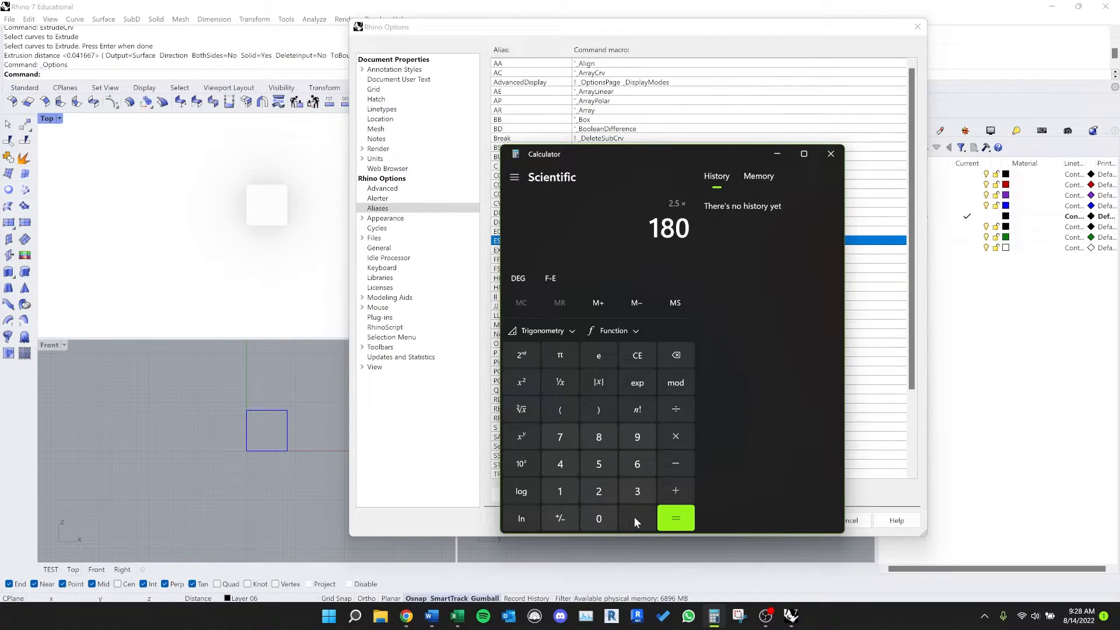
click(676, 518)
Step: Divide the product by 60 in Calculator
click(676, 409)
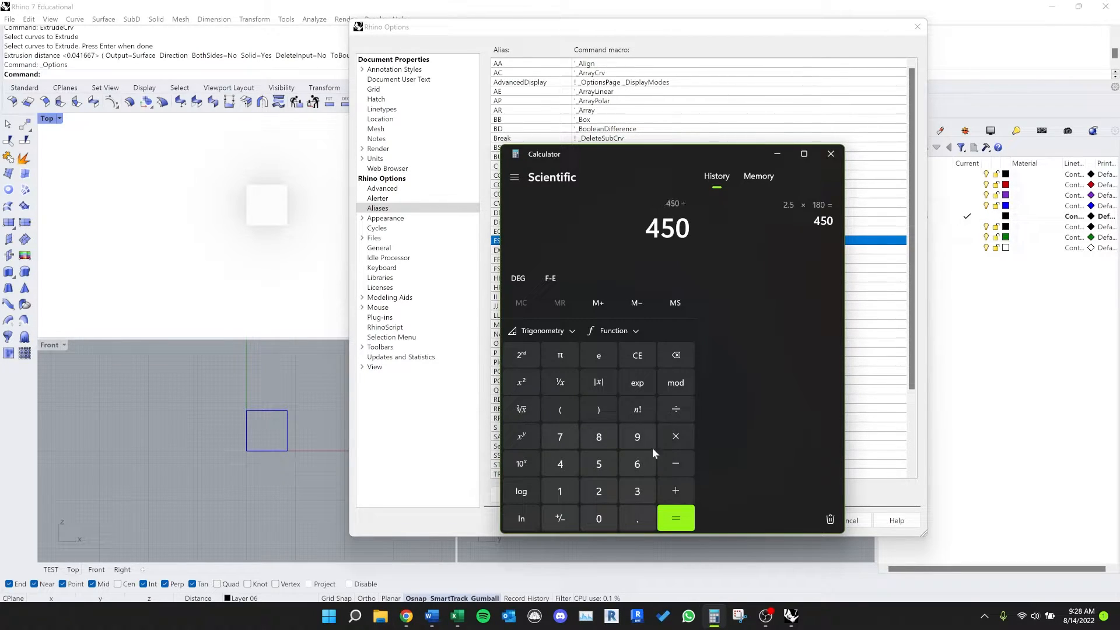
click(638, 464)
click(598, 518)
click(675, 519)
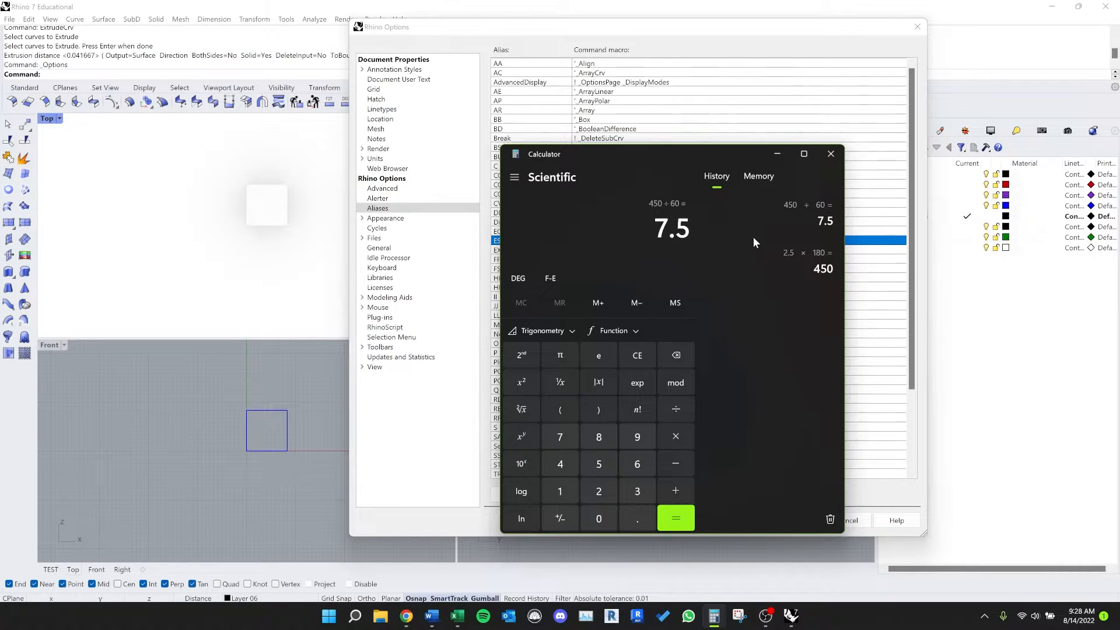
Step: Multiply 4.5 by 7 in Calculator, moving its window clear of the alias list
drag(657, 158, 826, 73)
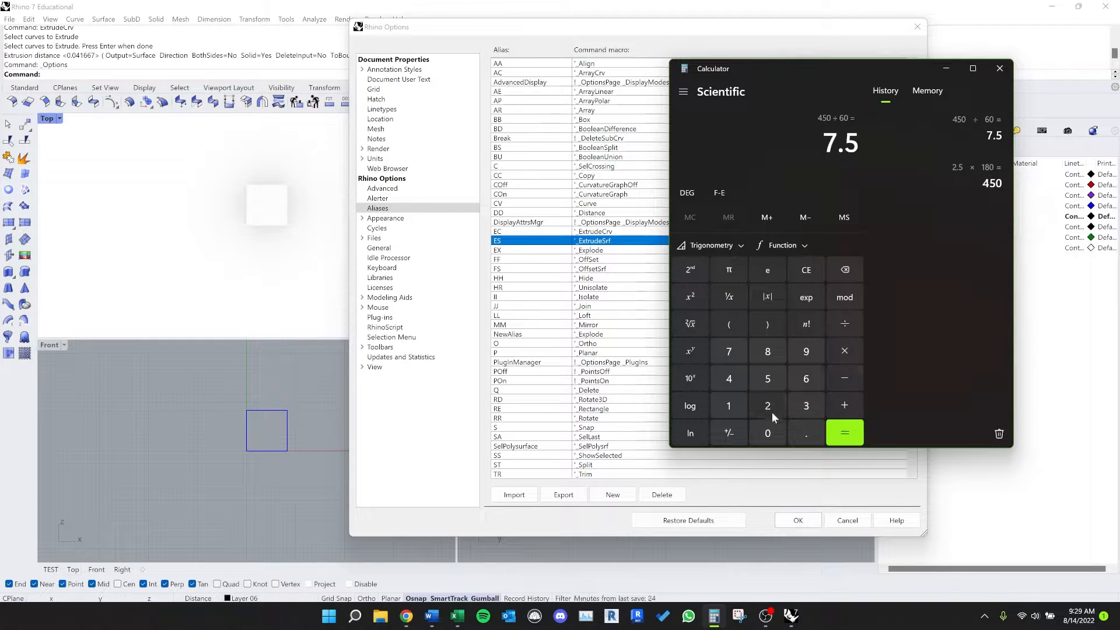
click(729, 382)
click(806, 433)
click(768, 379)
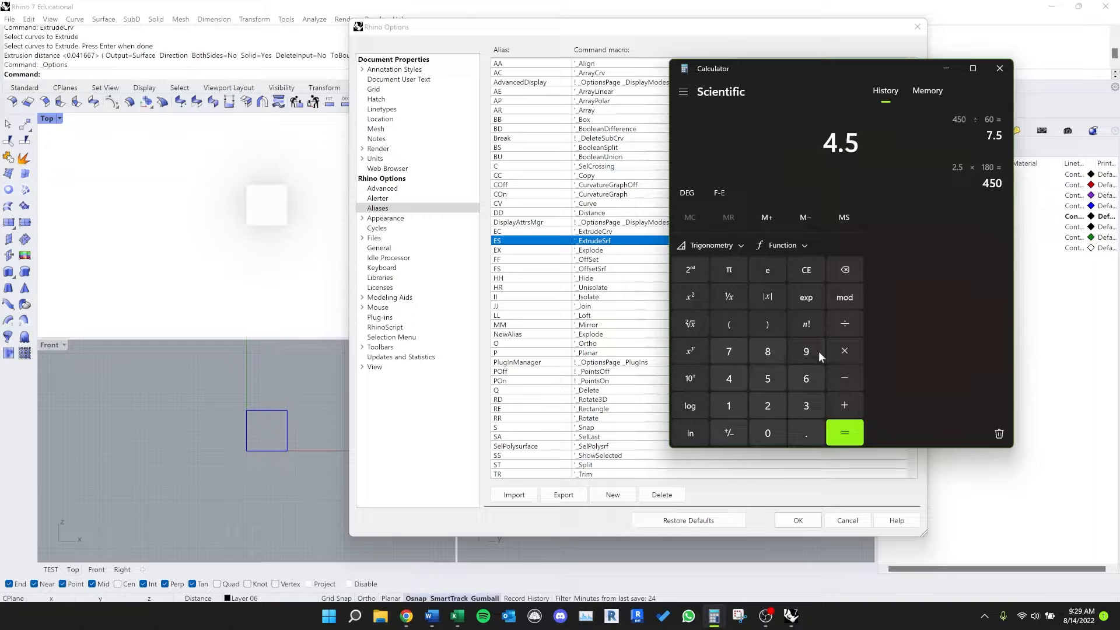
click(845, 351)
click(728, 351)
click(844, 433)
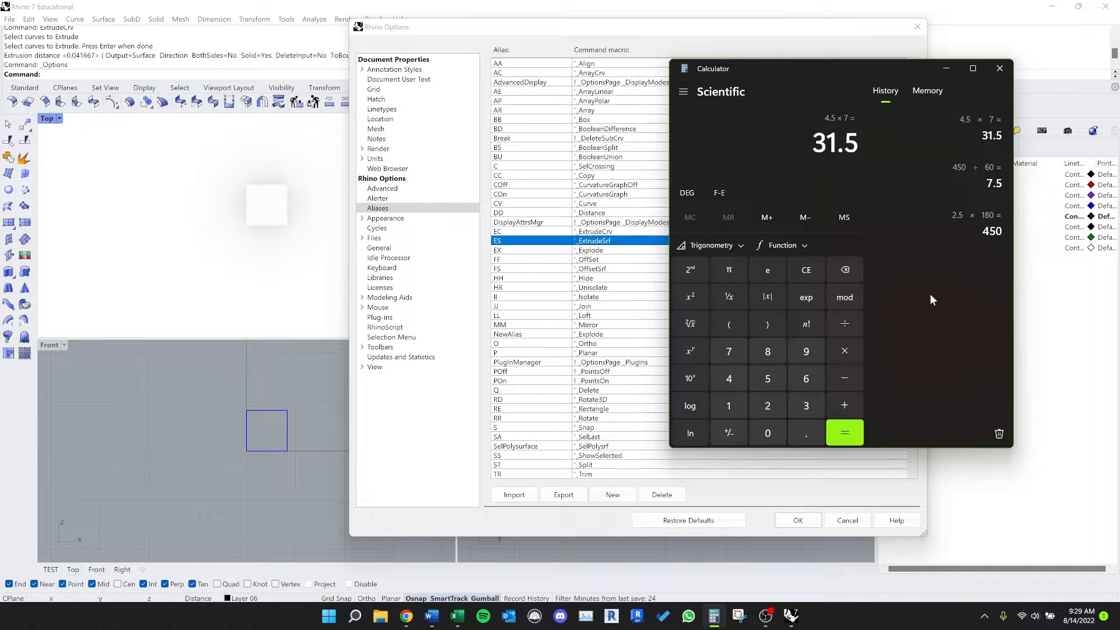
Step: Close Calculator, look through the full list of command aliases and close the program options
click(1000, 68)
scroll(575, 251, down, 4)
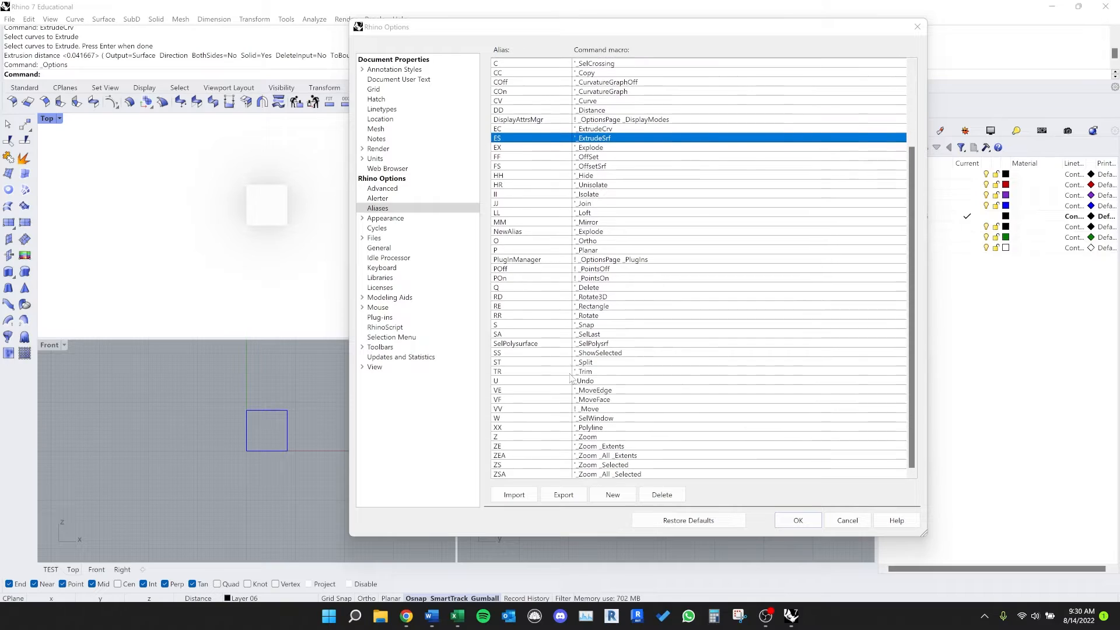
scroll(570, 378, up, 4)
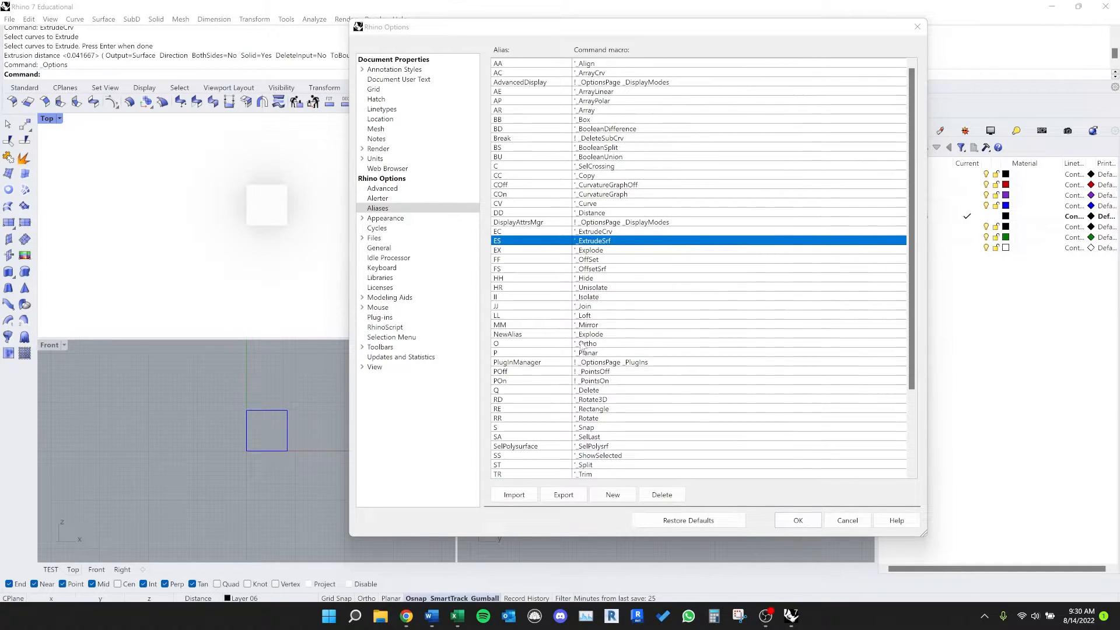
click(818, 520)
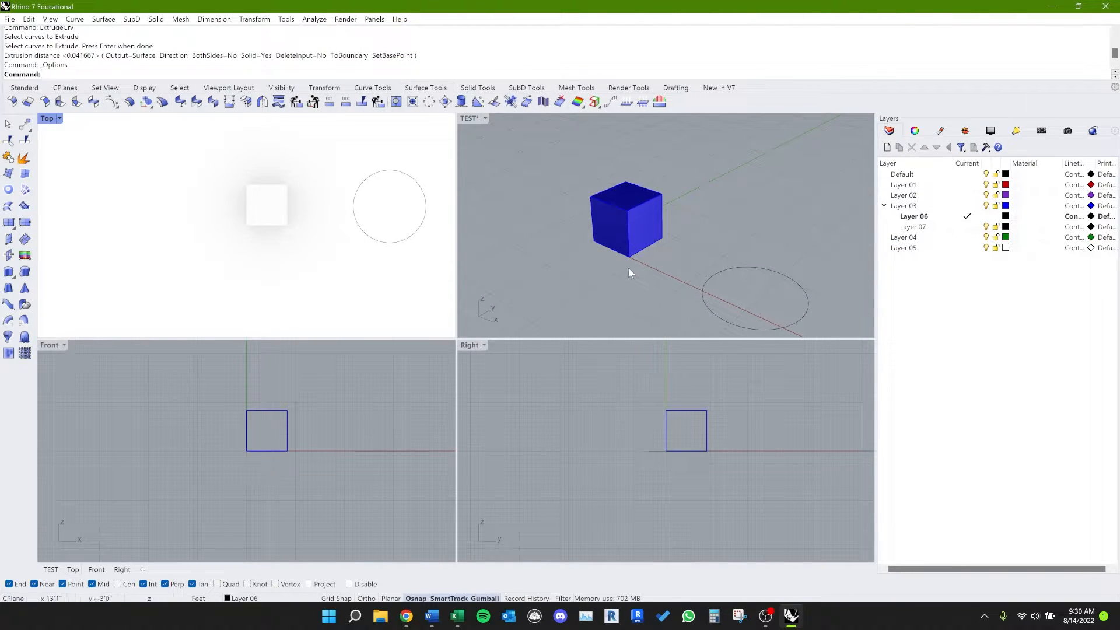
Step: Demonstrate orbiting, panning and zooming around the box in the TEST perspective and Front viewports
mouse_move(618, 304)
right_down()
mouse_move(560, 280)
mouse_move(571, 272)
mouse_move(622, 295)
mouse_move(598, 309)
right_up()
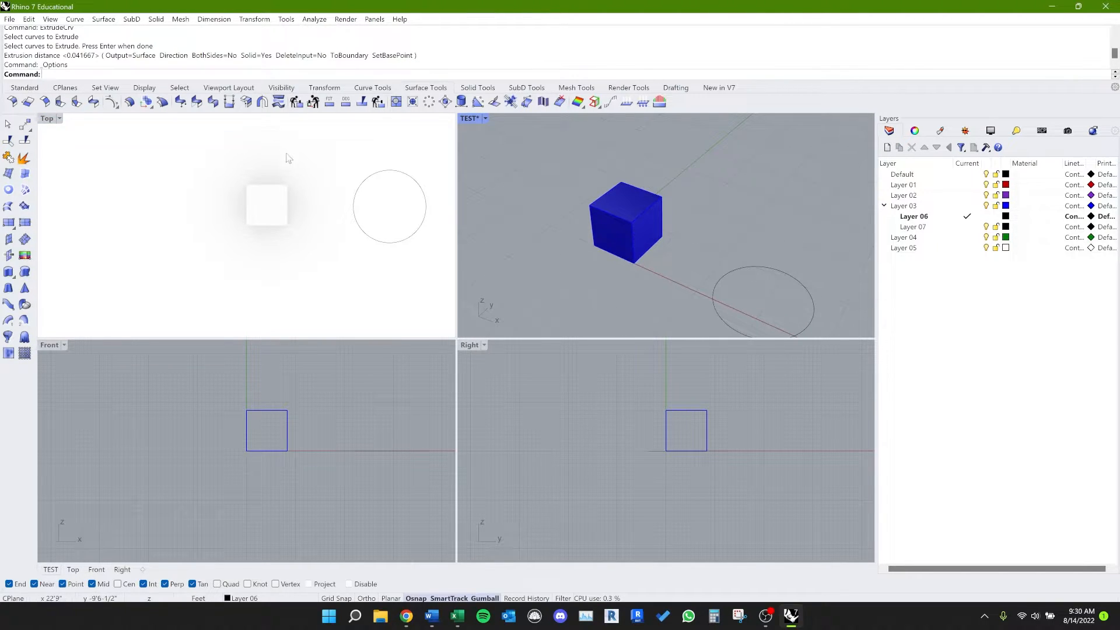
right_drag(345, 408, 305, 418)
scroll(234, 452, up, 4)
scroll(228, 456, down, 2)
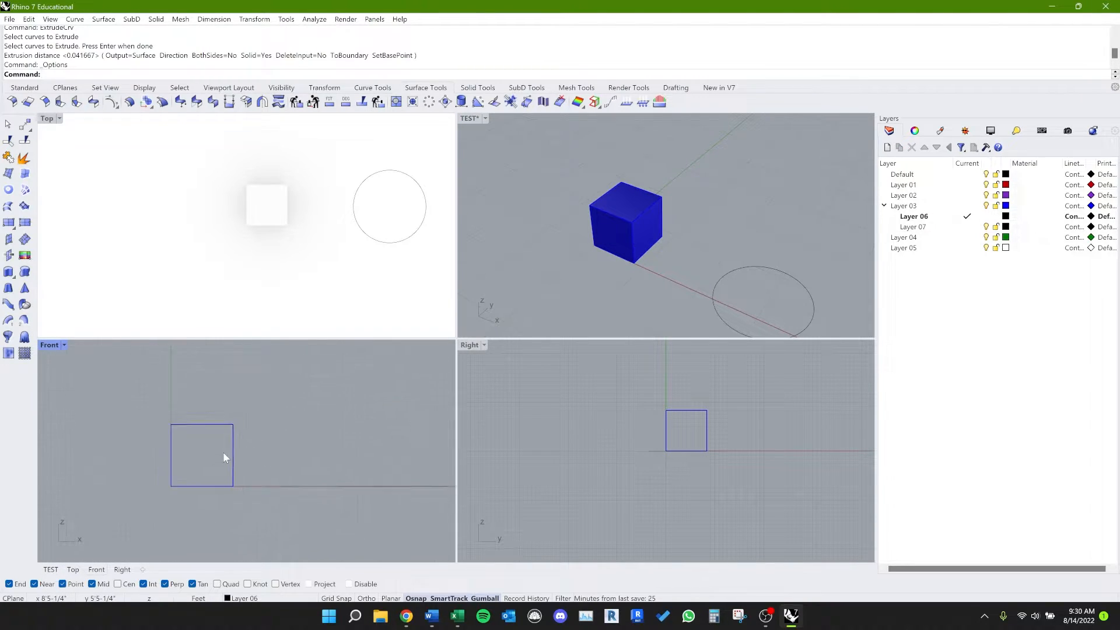
scroll(225, 457, up, 2)
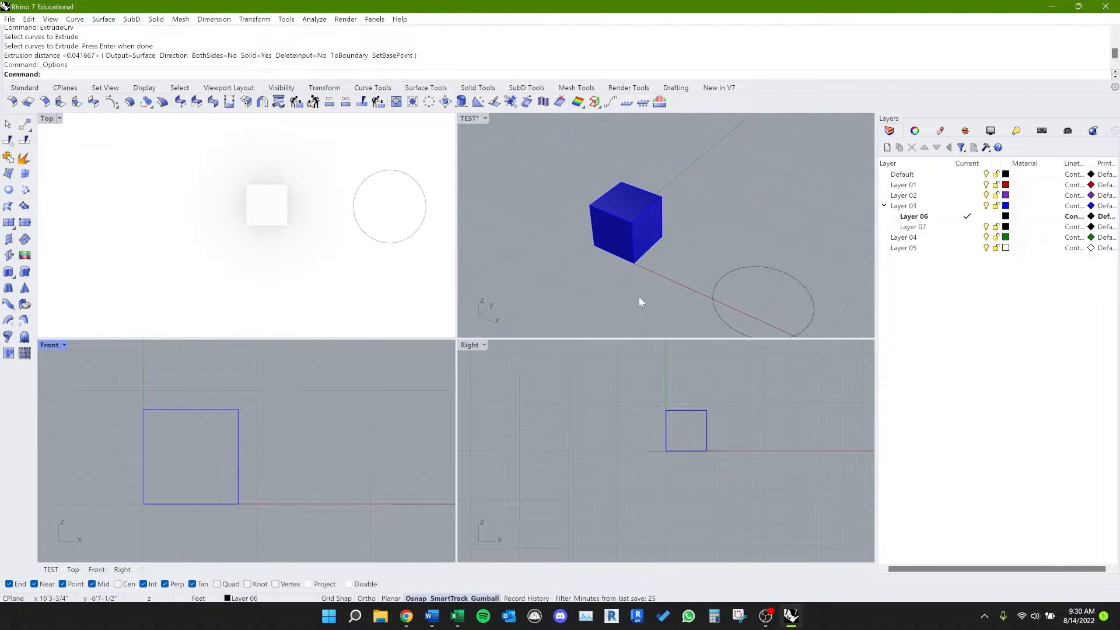
right_drag(658, 260, 530, 246)
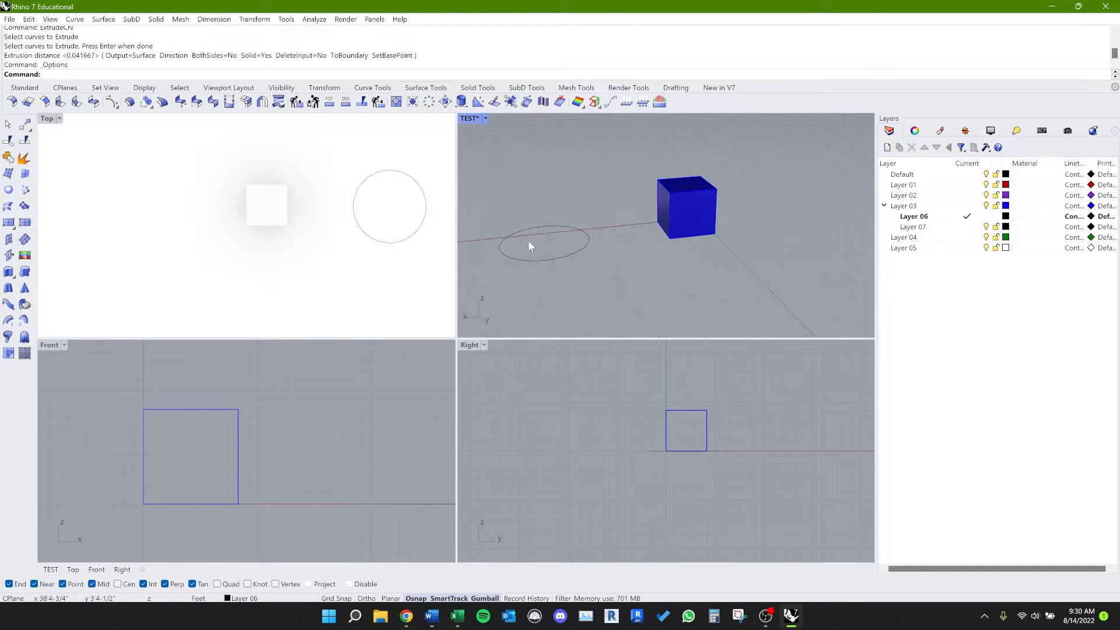
right_drag(629, 232, 691, 297)
right_drag(694, 253, 570, 230)
scroll(691, 239, up, 2)
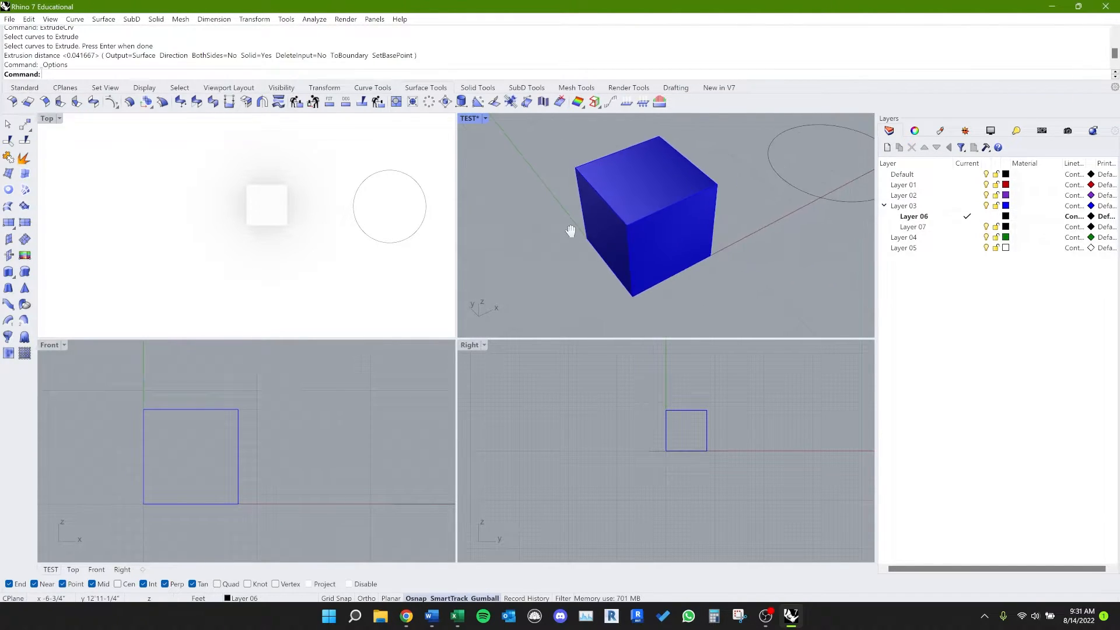
Step: Select the box and circle together, clear the selection, reselect both and remove only the box from the selection
click(634, 187)
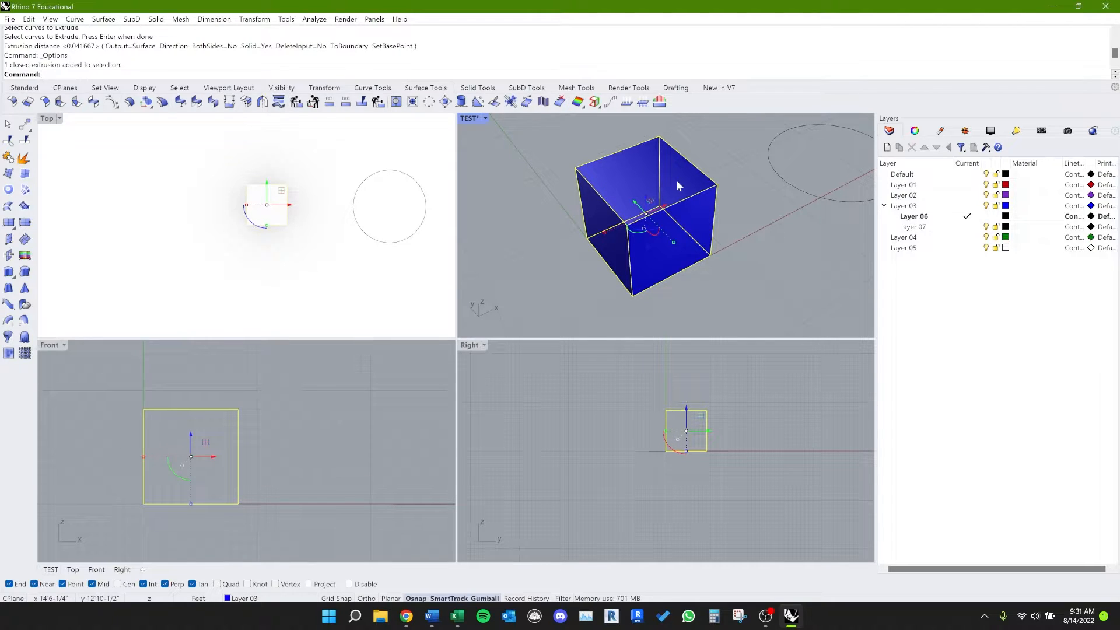
shift+click(785, 179)
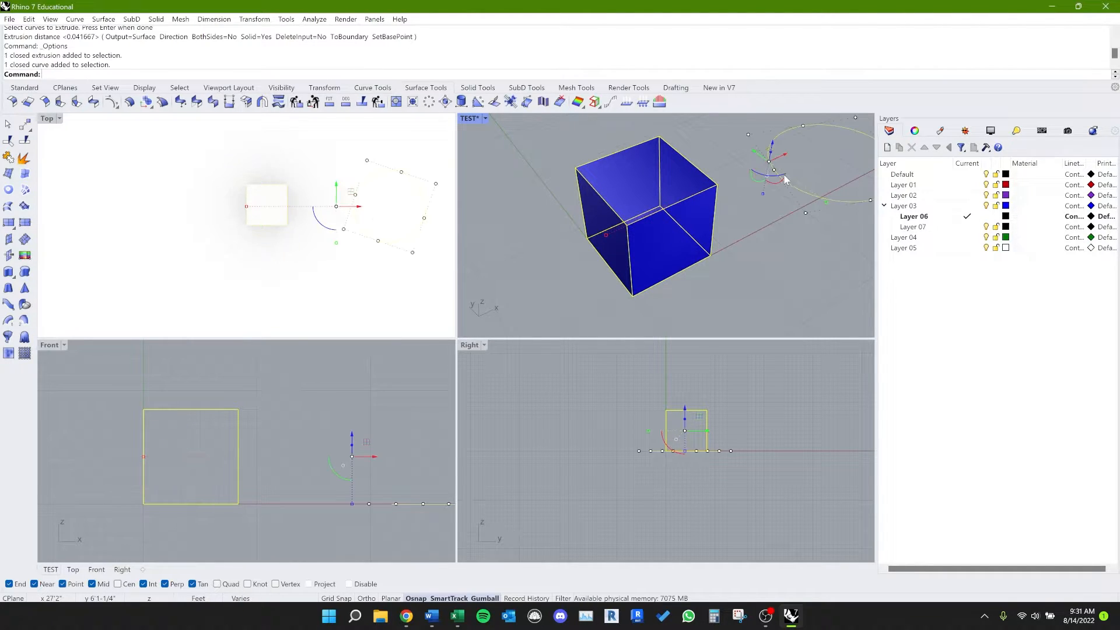
click(744, 230)
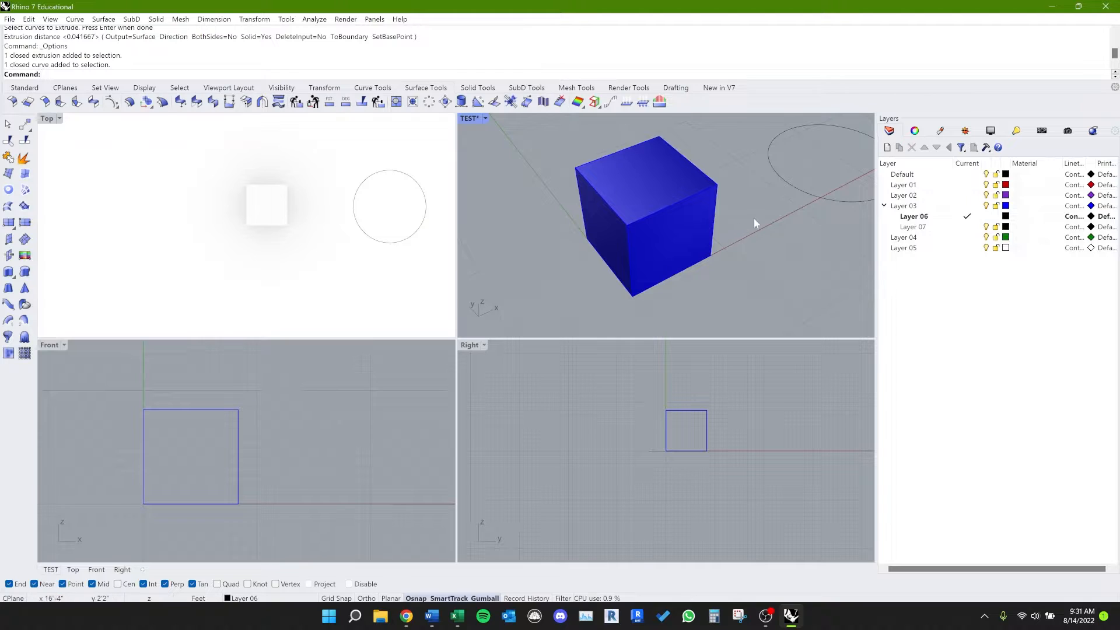
click(673, 246)
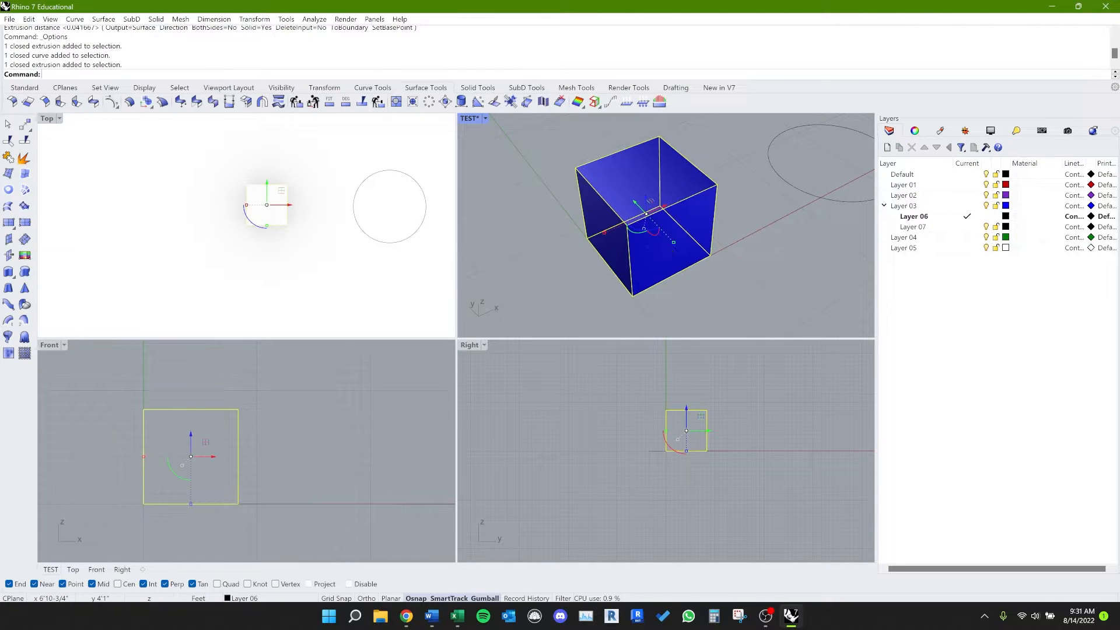
shift+click(782, 188)
ctrl+click(649, 297)
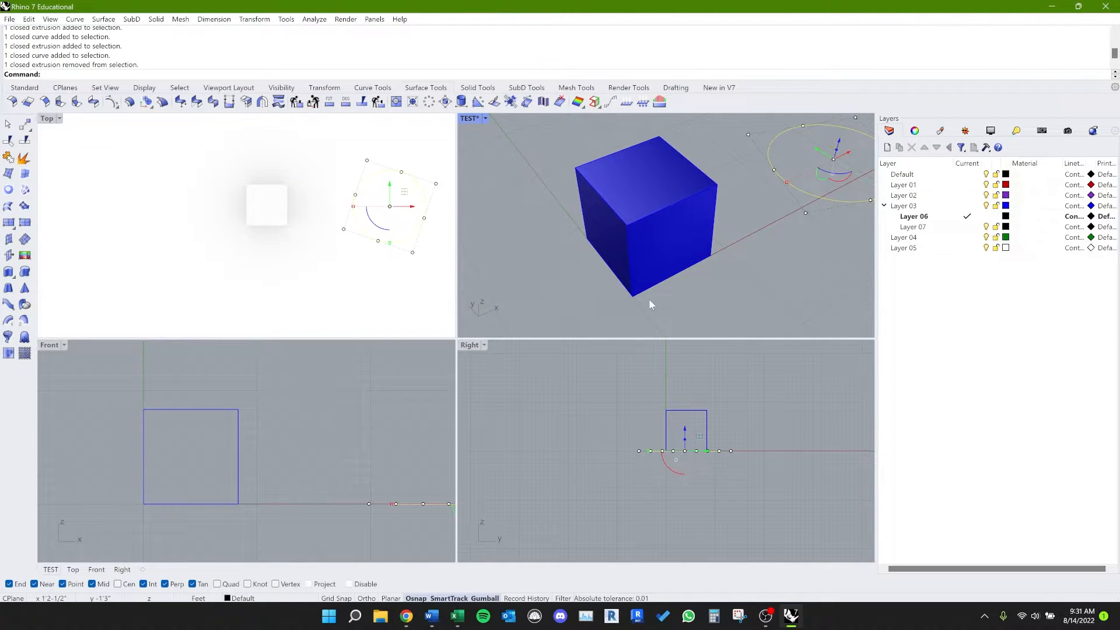
Step: Duplicate the box and circle together along the negative Y direction and clear the selection
scroll(696, 282, down, 3)
click(720, 270)
click(604, 250)
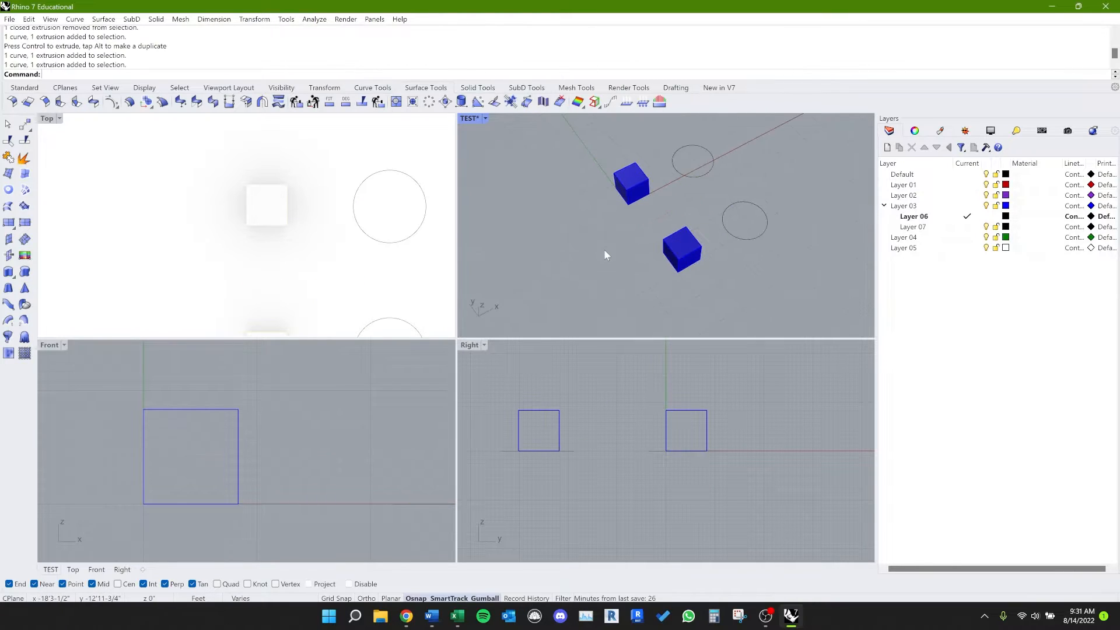
Step: Window-select both boxes in the Front viewport, clear the selection and try a selection window enclosing only part of them
scroll(604, 250, down, 9)
right_drag(617, 256, 593, 227)
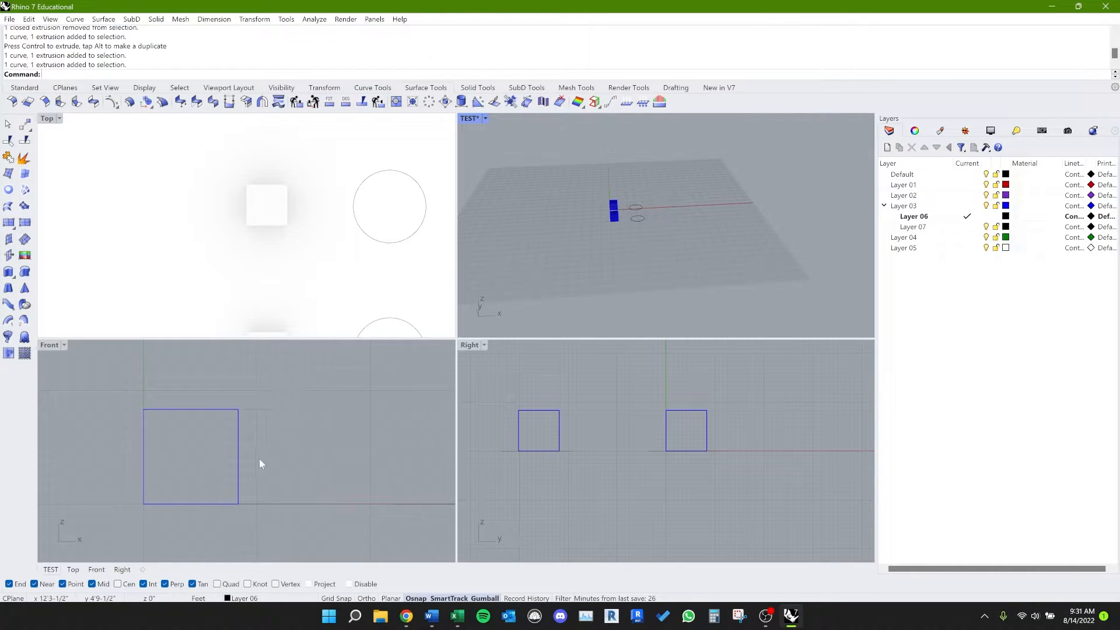
scroll(259, 458, up, 4)
right_drag(314, 447, 248, 452)
scroll(248, 449, down, 4)
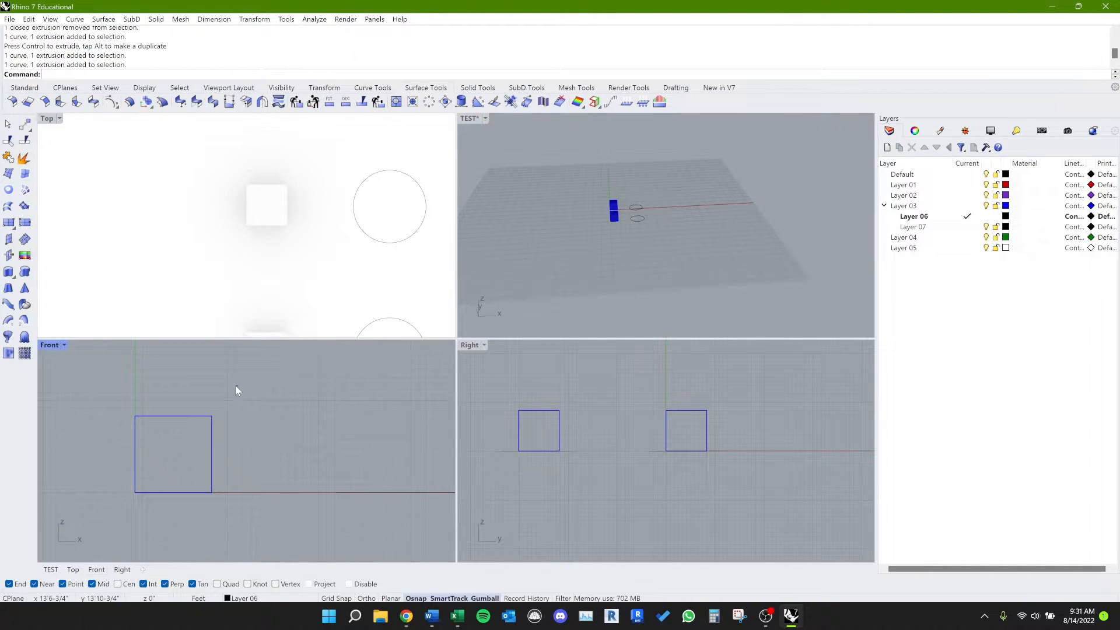
drag(238, 385, 419, 507)
drag(104, 373, 277, 527)
key(Escape)
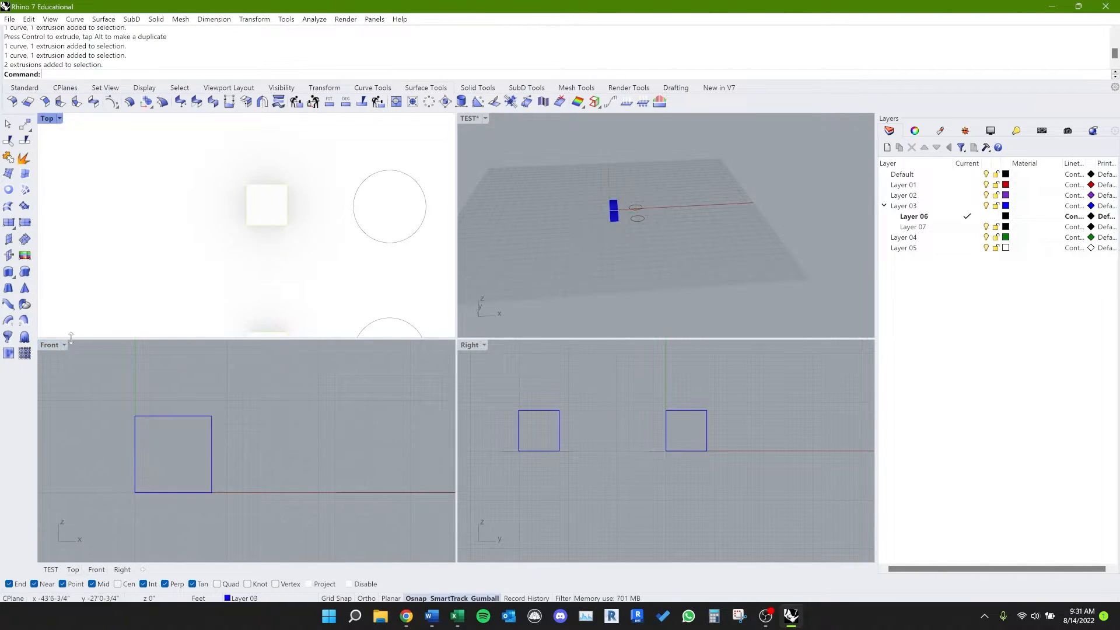
drag(100, 381, 198, 511)
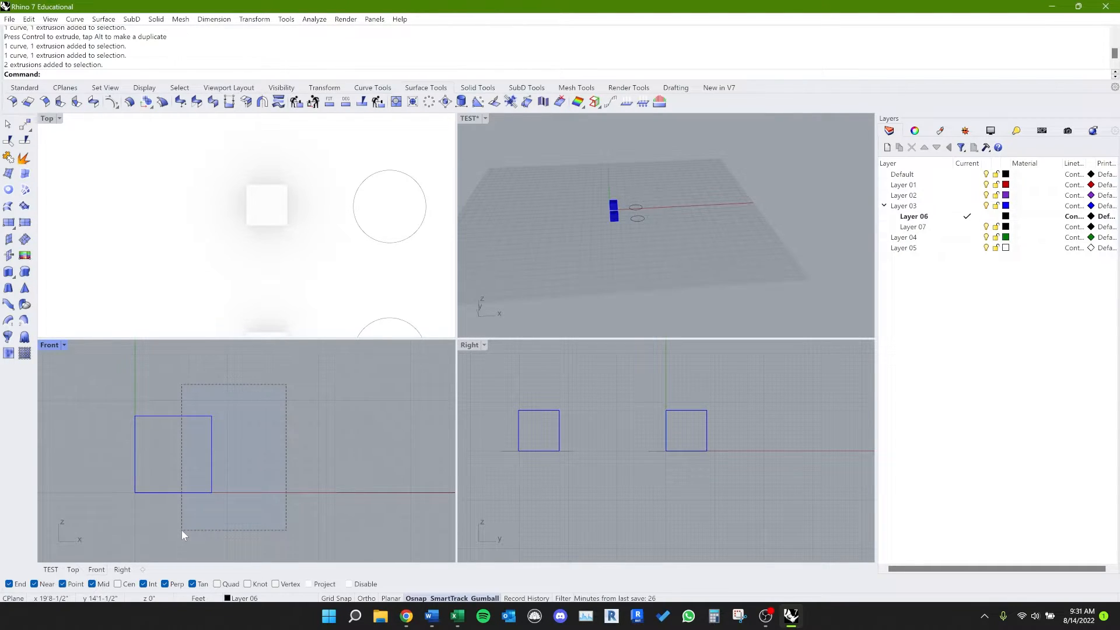
Step: Select both boxes in the Front viewport with crossing windows that overlap only part of them, clearing the selection each time
drag(182, 531, 167, 537)
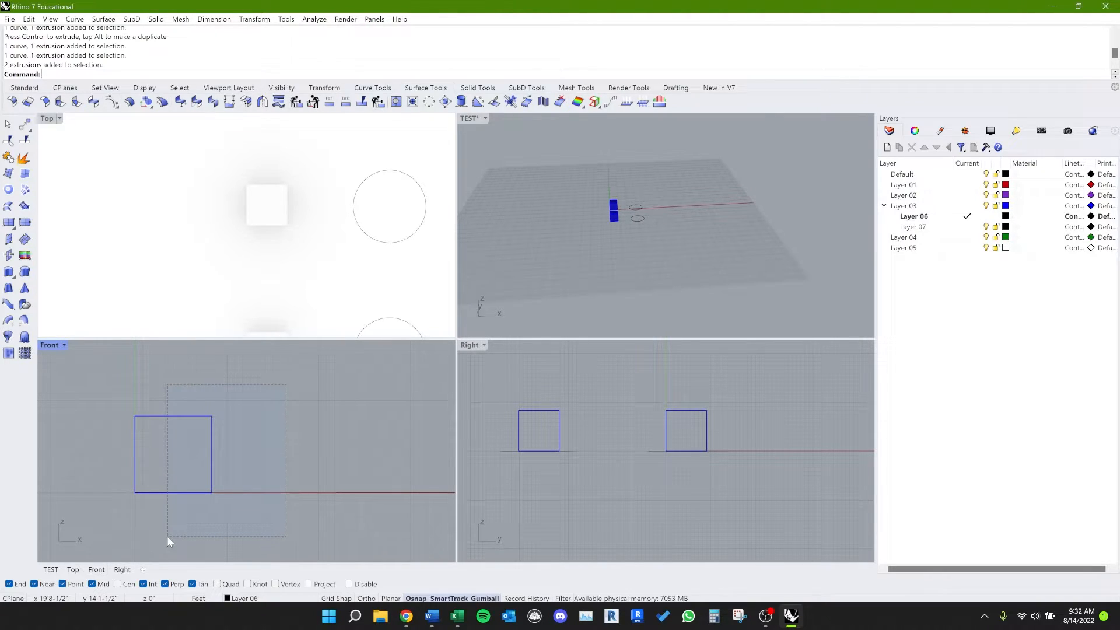
drag(168, 537, 169, 528)
click(264, 411)
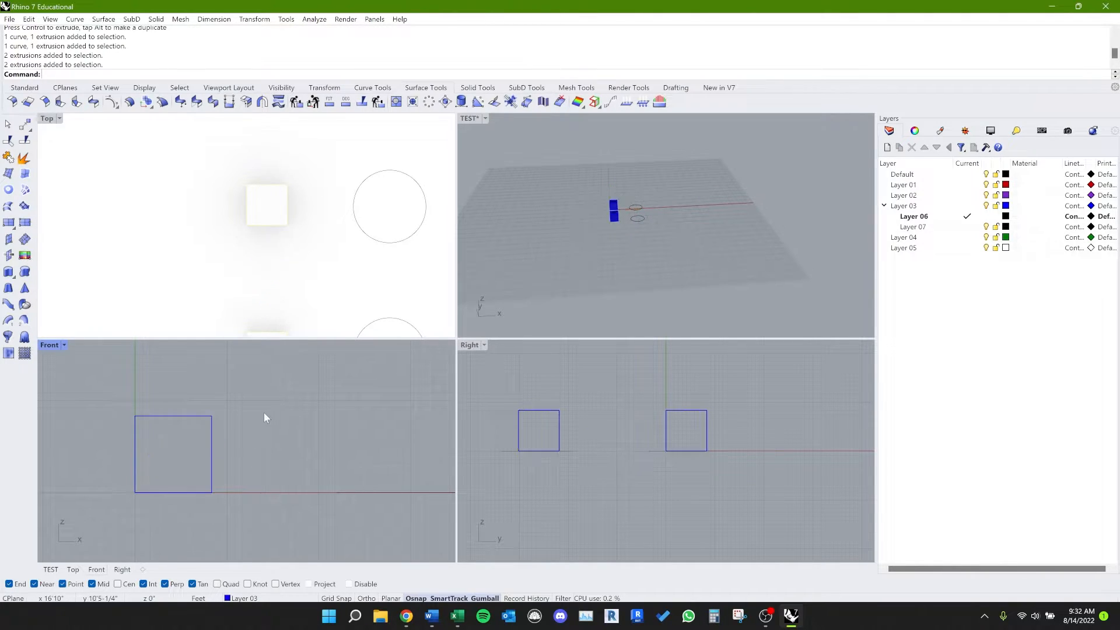
drag(213, 417, 201, 421)
click(237, 445)
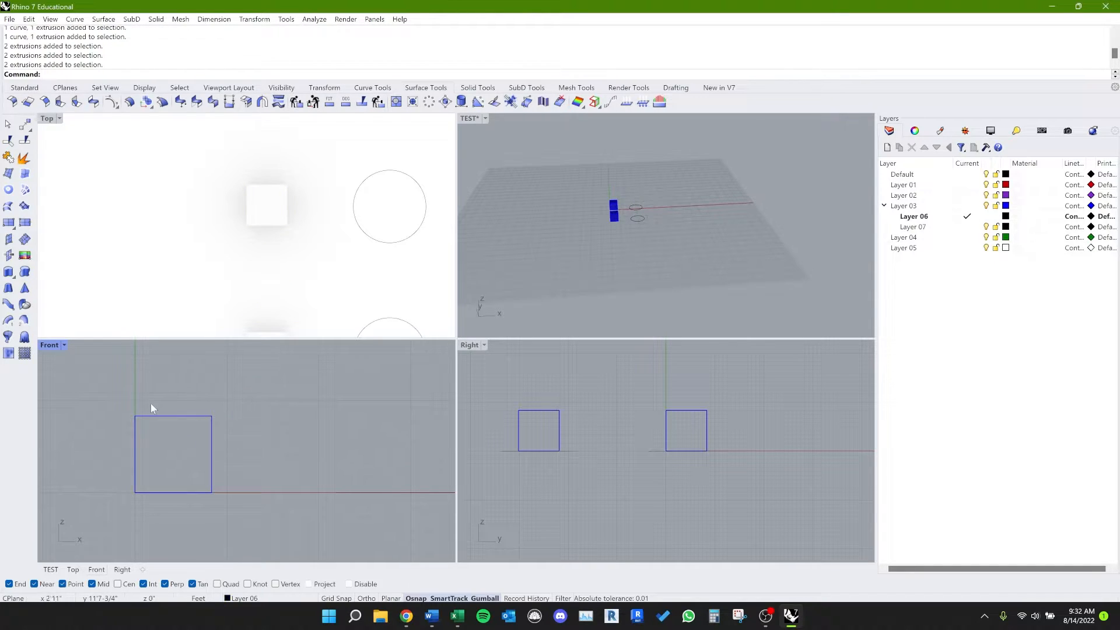
right_drag(595, 270, 606, 328)
scroll(616, 255, up, 5)
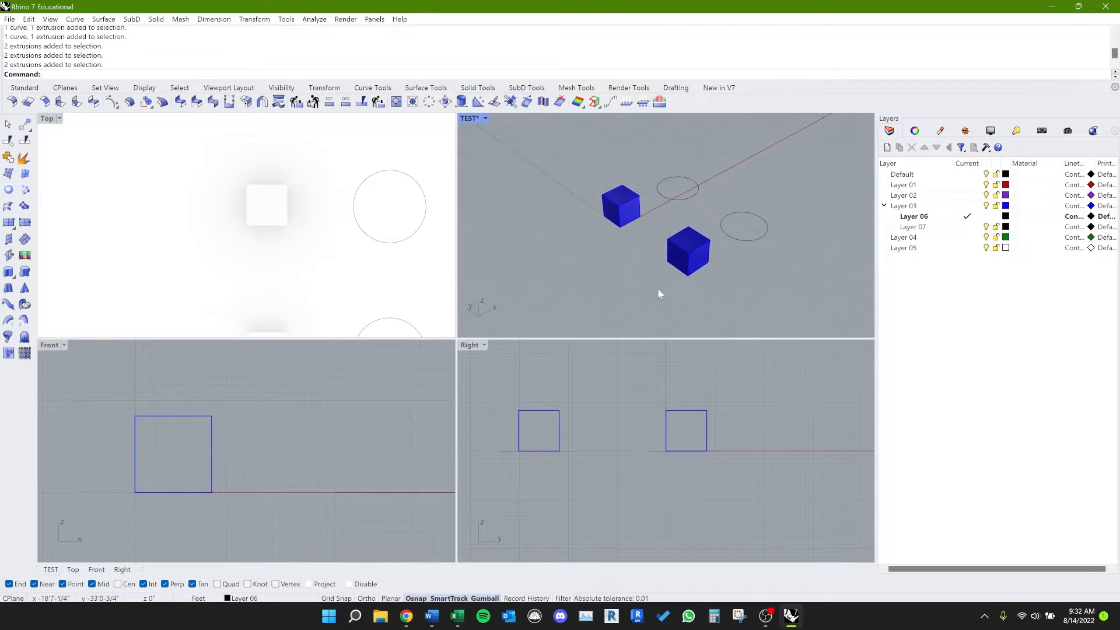
mouse_move(657, 289)
right_down()
mouse_move(668, 269)
mouse_move(663, 281)
right_up()
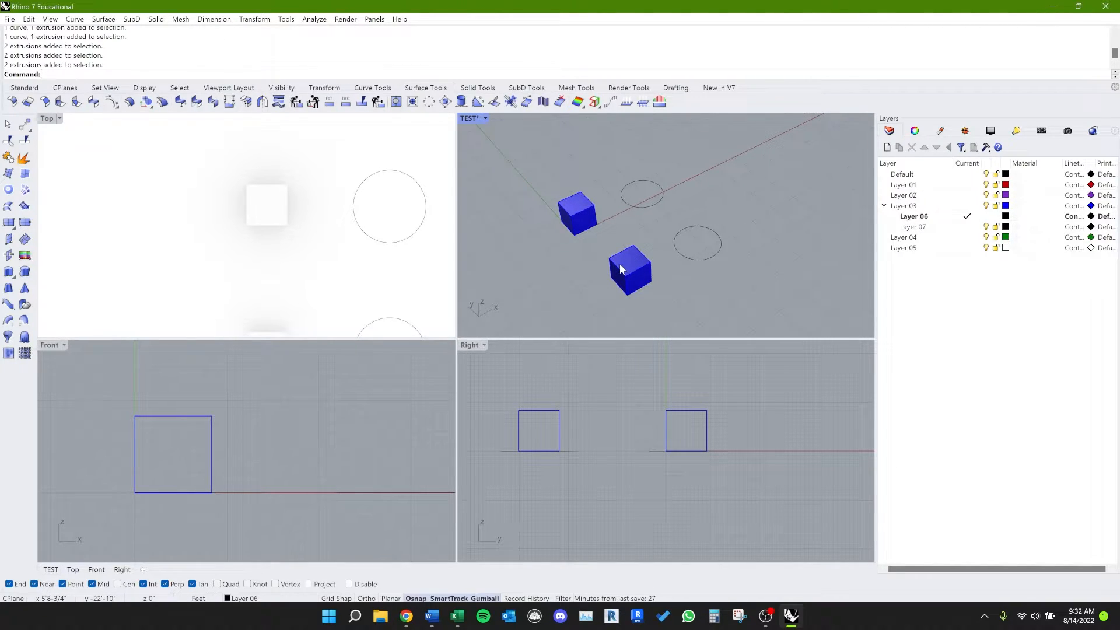
right_drag(620, 269, 635, 268)
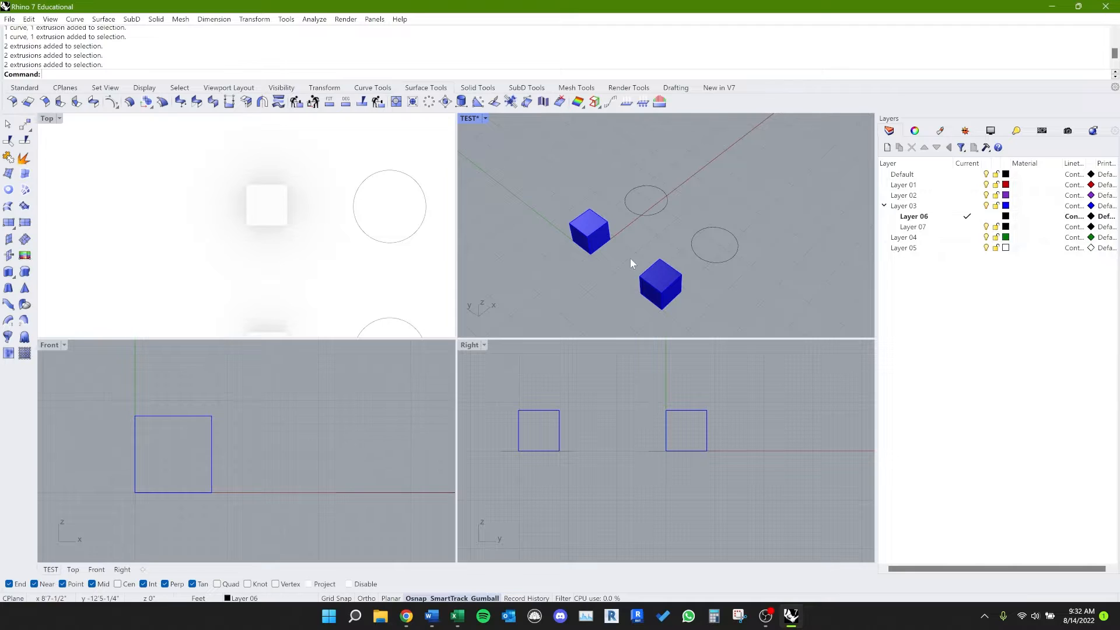
right_drag(631, 259, 633, 271)
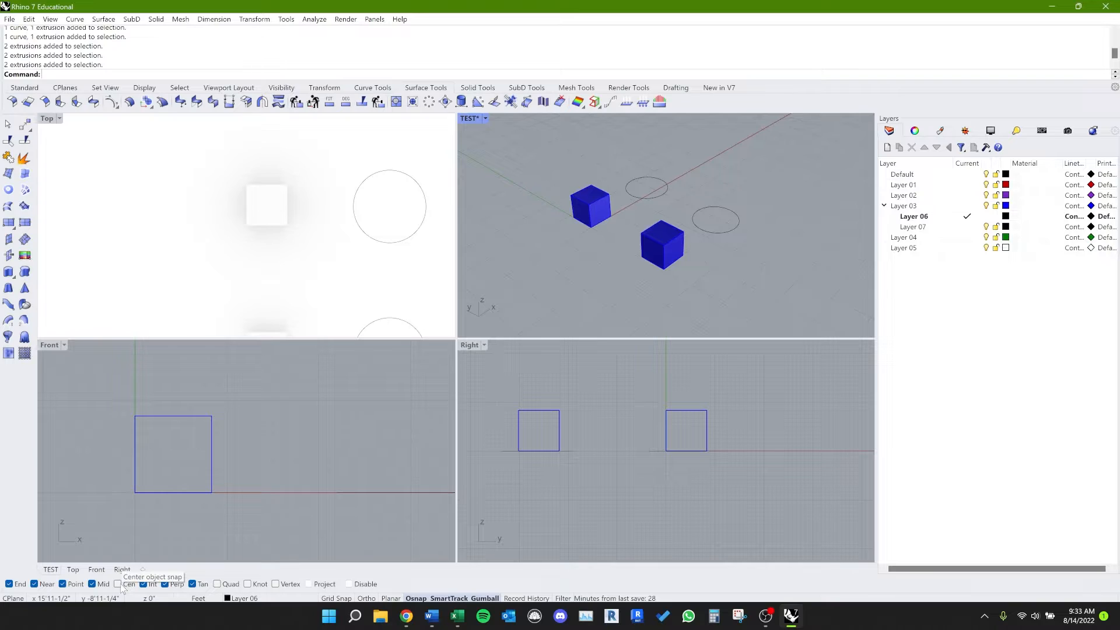
Step: Set the Top viewport's display mode to Shaded
right_drag(364, 275, 283, 257)
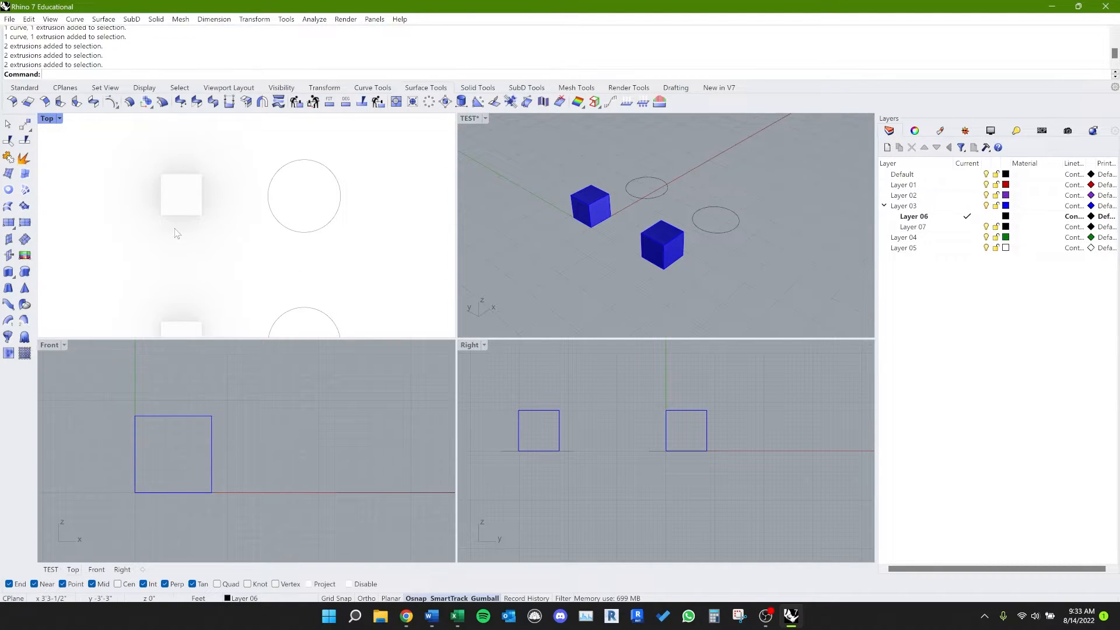
scroll(178, 232, up, 3)
scroll(181, 228, up, 5)
right_drag(182, 227, 172, 276)
scroll(174, 283, down, 3)
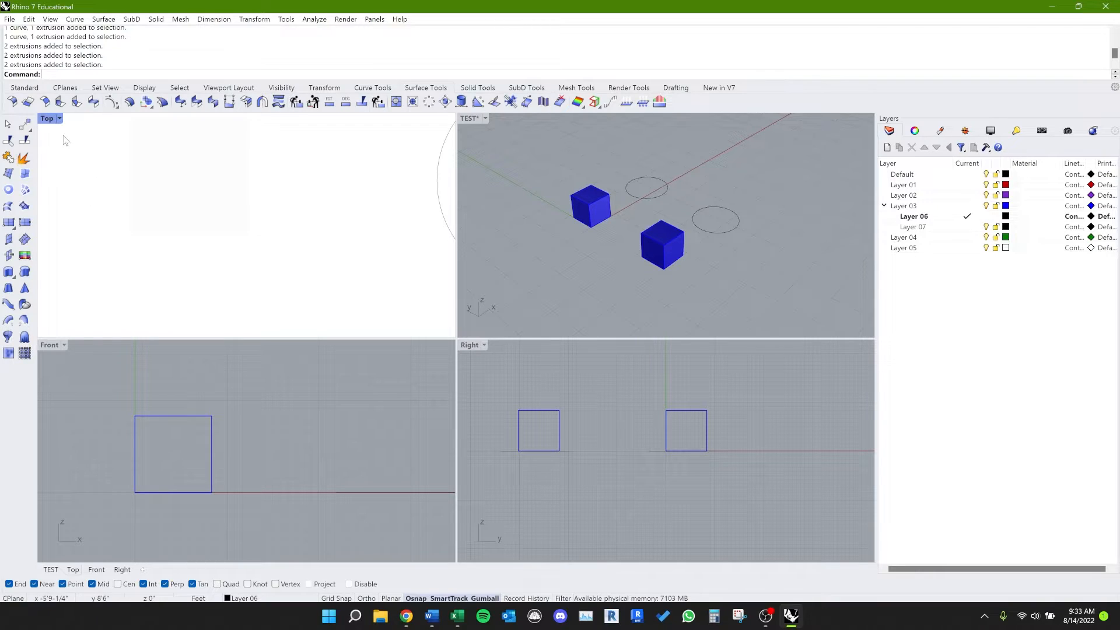
key(ctrl+alt+s)
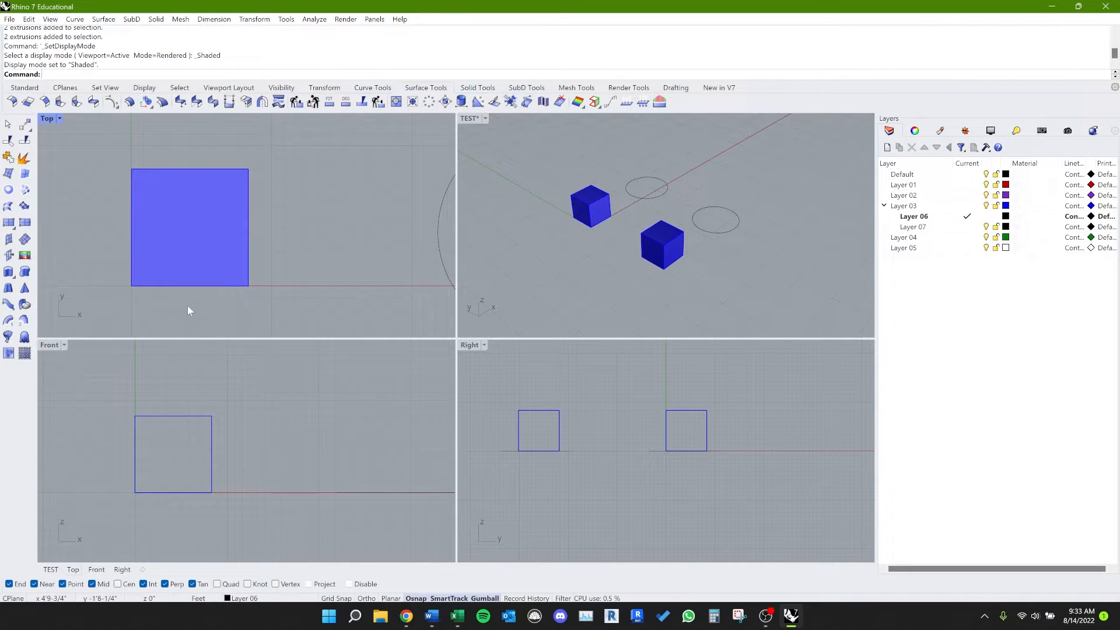
text(XX)
key(Return)
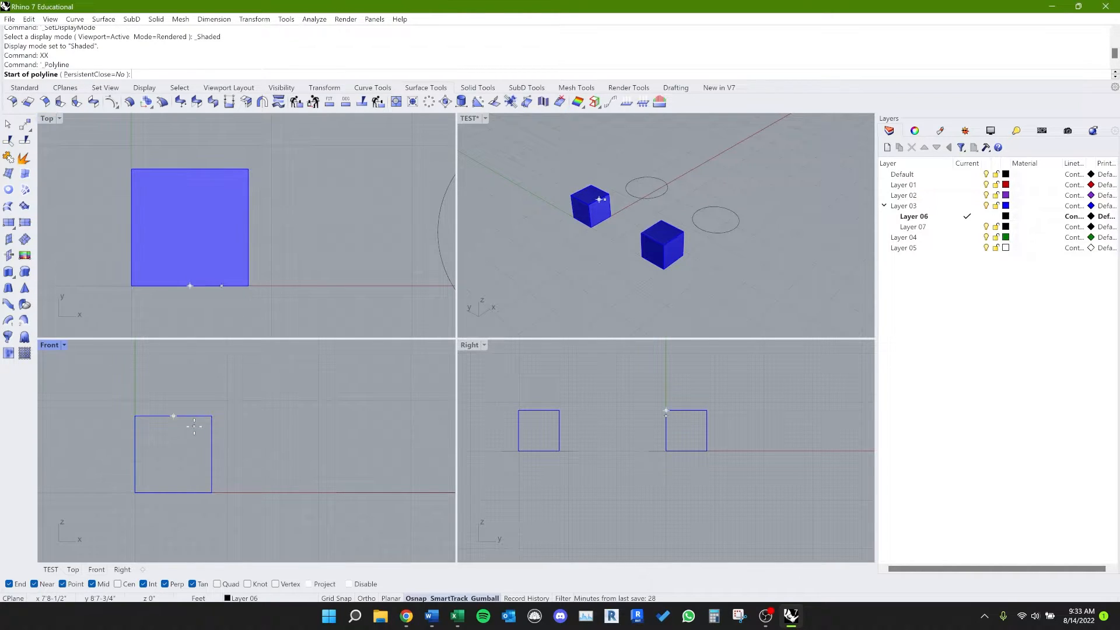
right_drag(318, 261, 121, 269)
scroll(235, 250, down, 3)
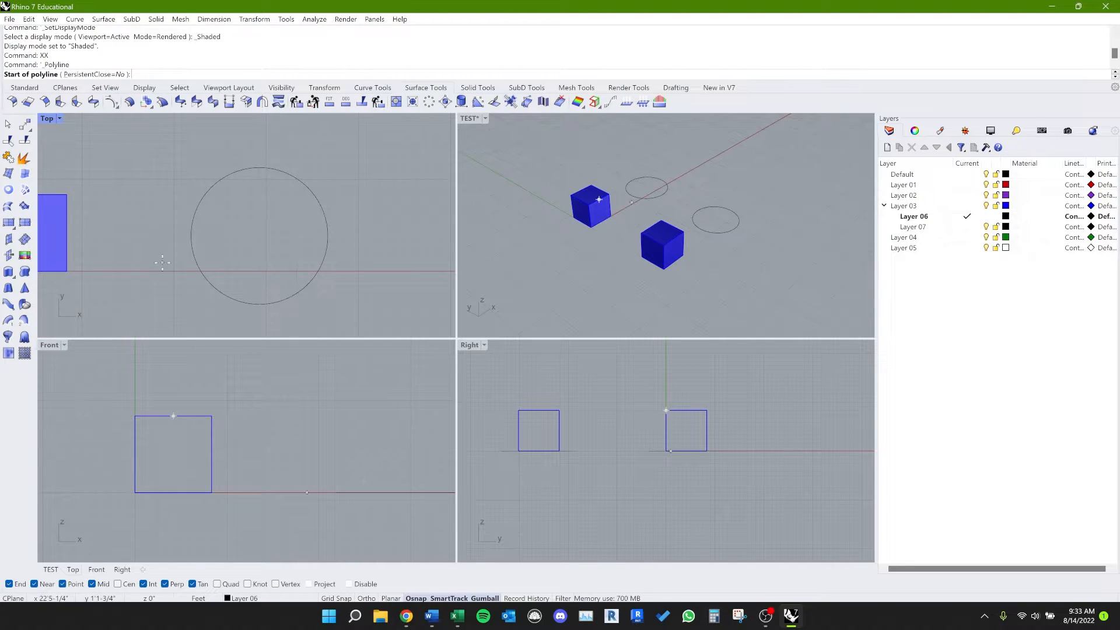
key(Escape)
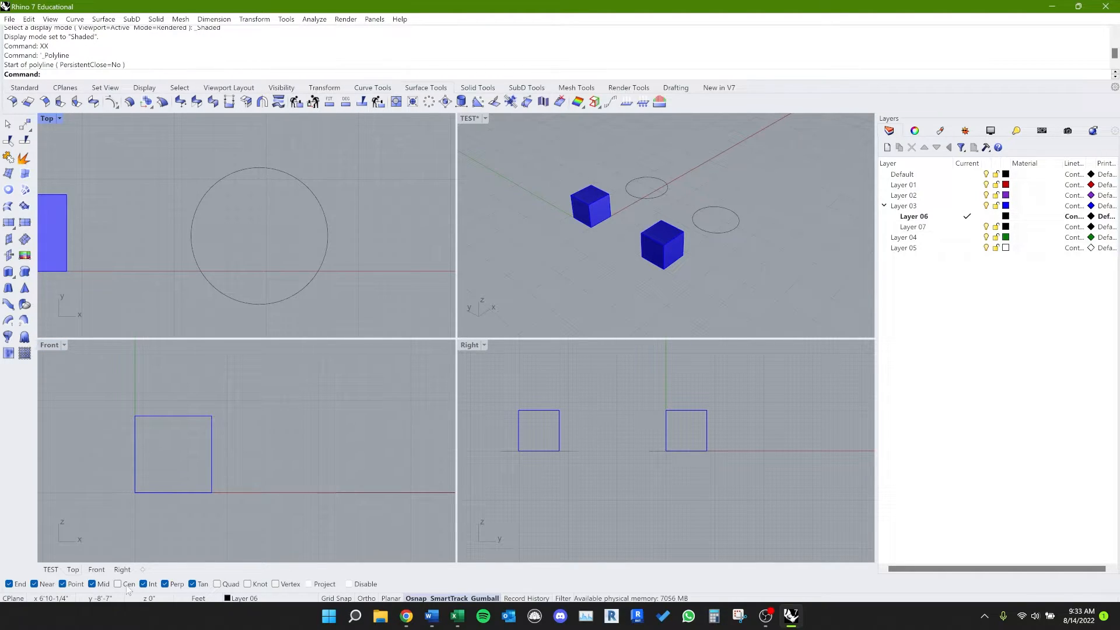
Step: Enable the Cen object snap and try starting a polyline at the circle's center in the Top viewport twice, cancelling each attempt
text(XX)
key(Return)
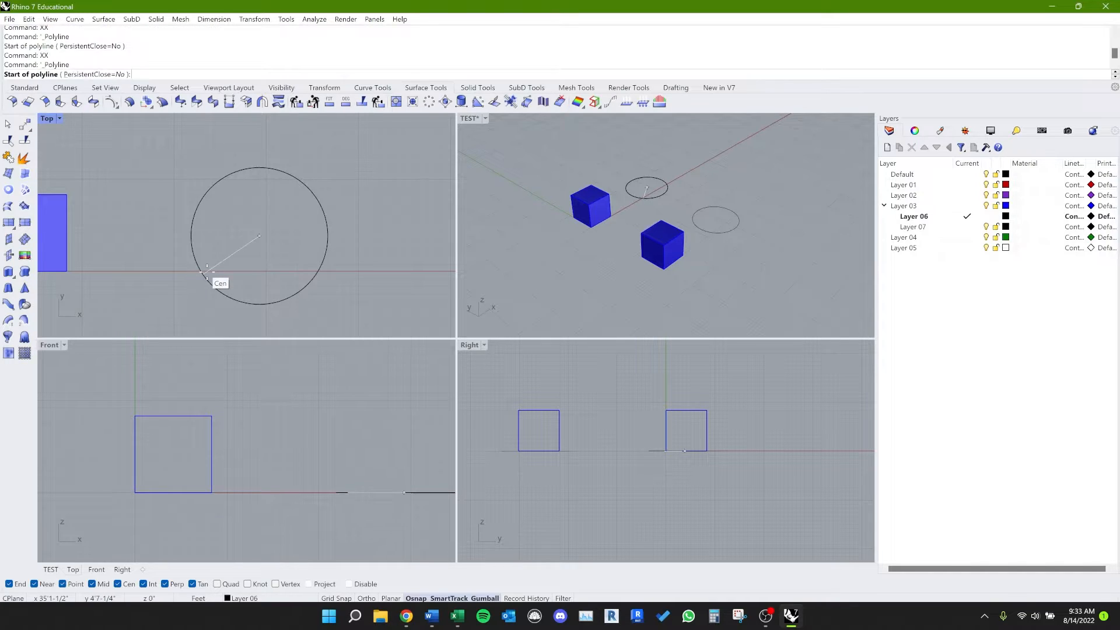
click(207, 272)
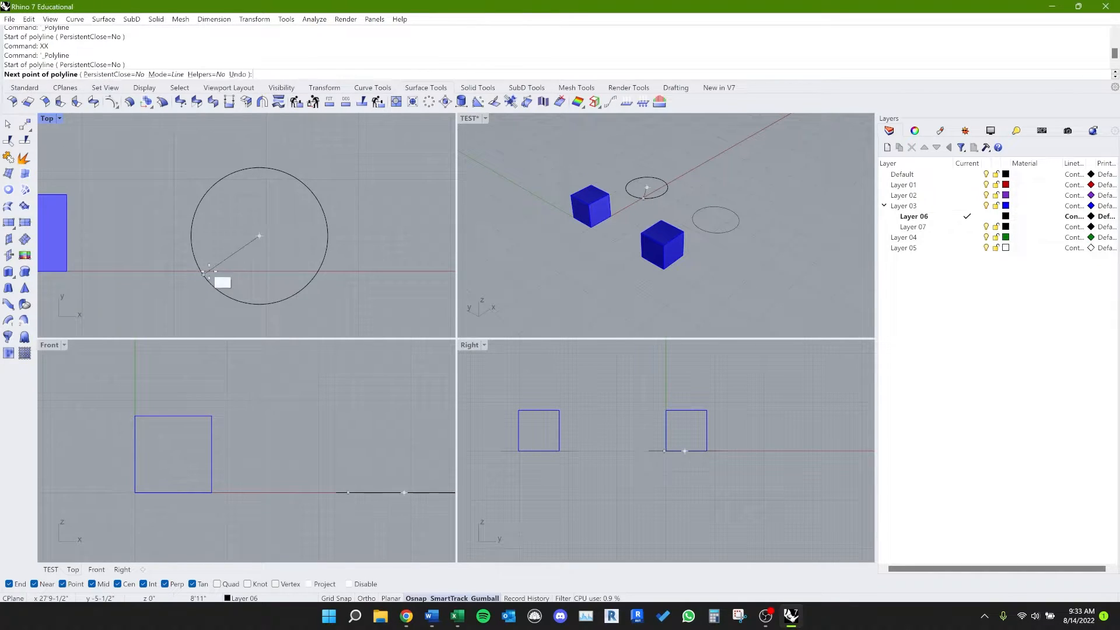
key(Escape)
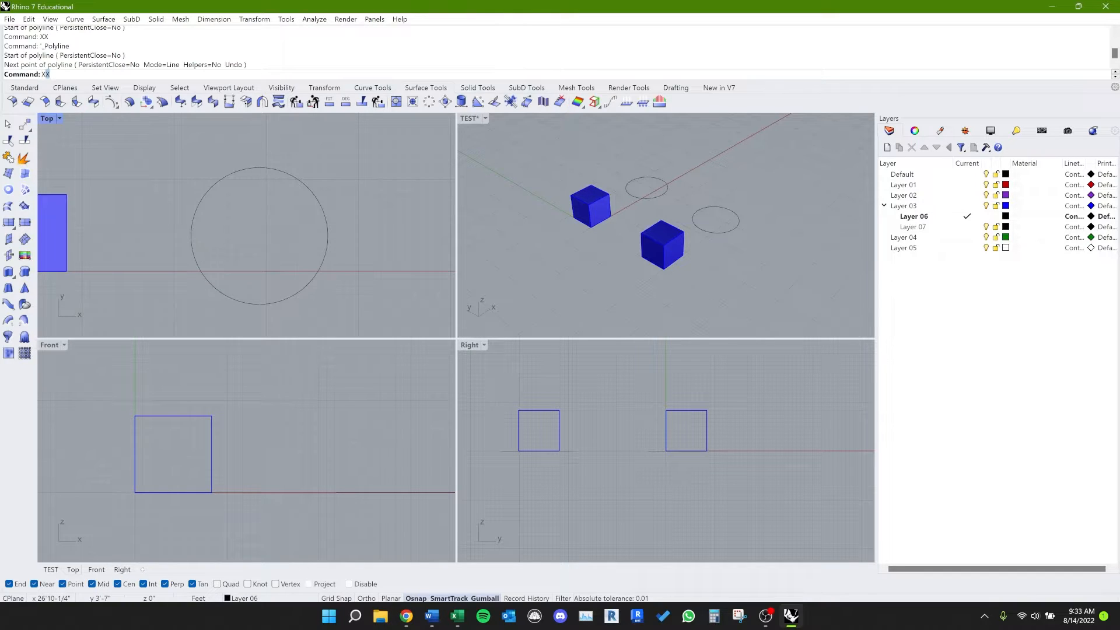
key(Return)
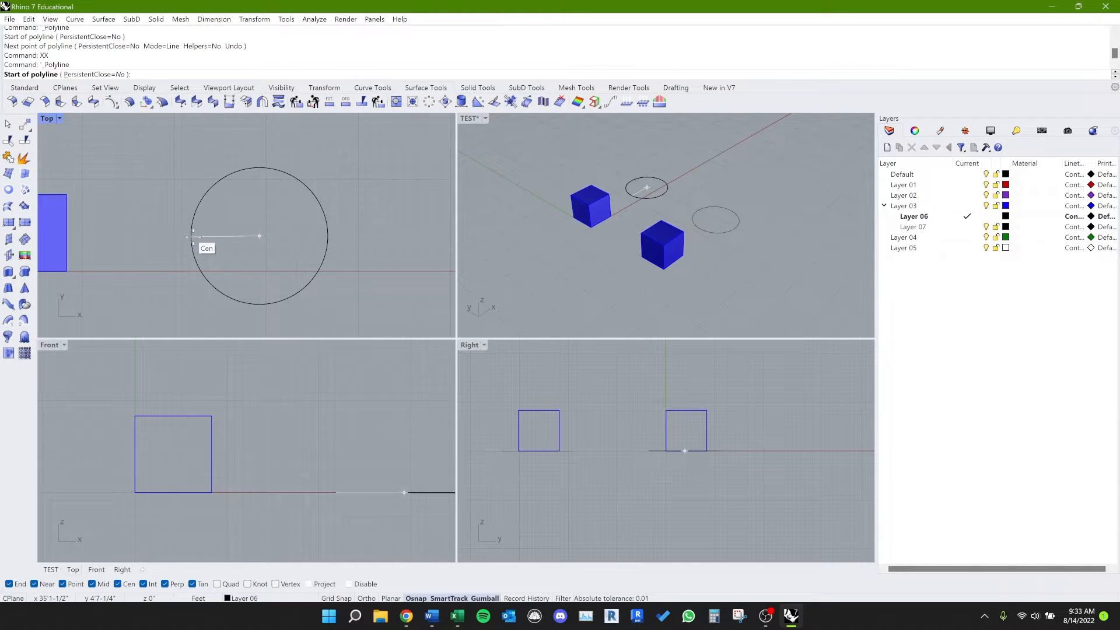
click(194, 238)
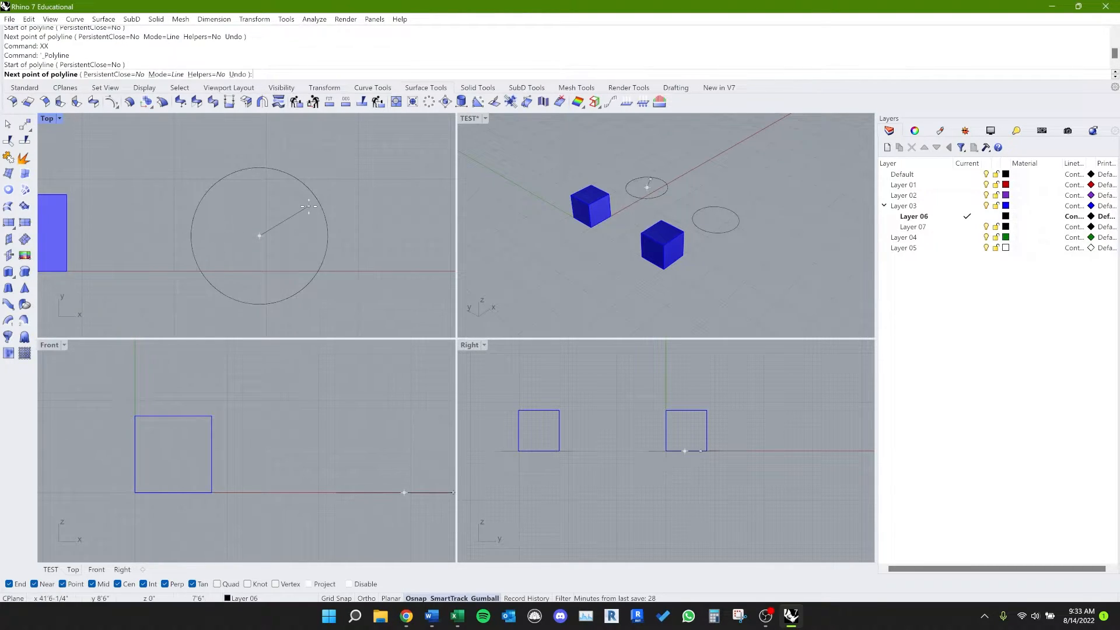
key(Escape)
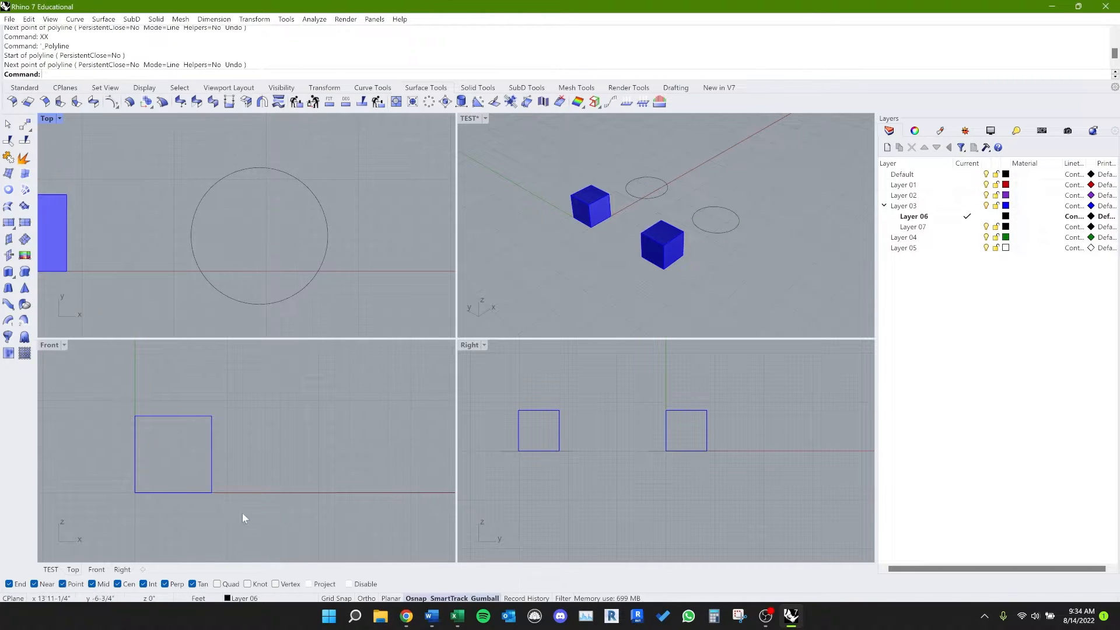
Step: Start the polyline command with the XX alias, turn off the Cen object snap during it and cancel without drawing anything
text(xx)
key(Return)
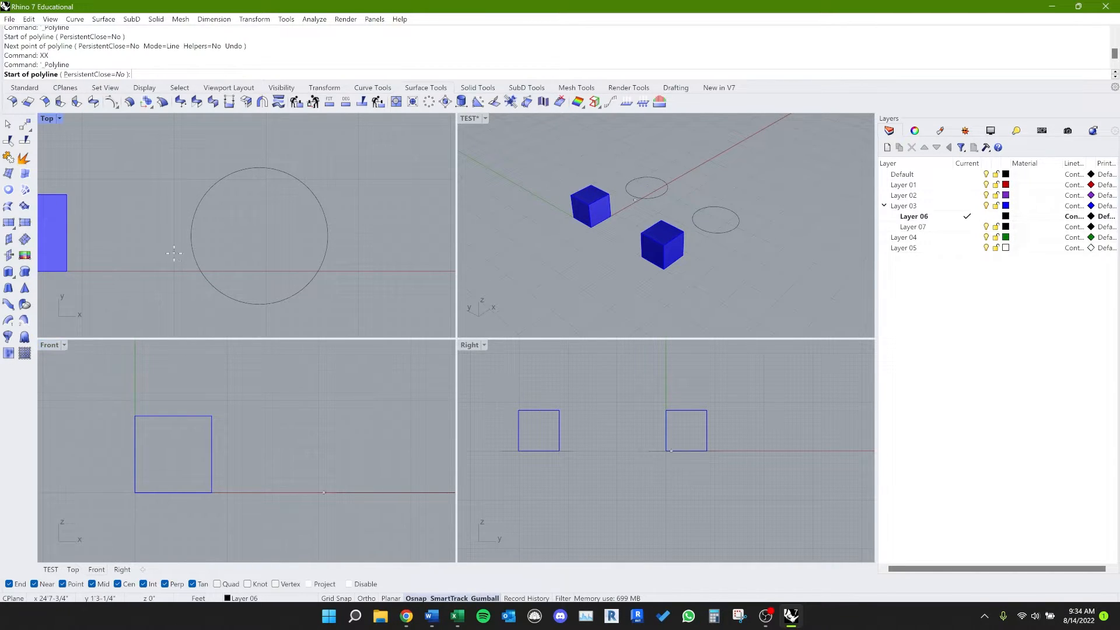
scroll(160, 251, down, 1)
scroll(160, 250, down, 2)
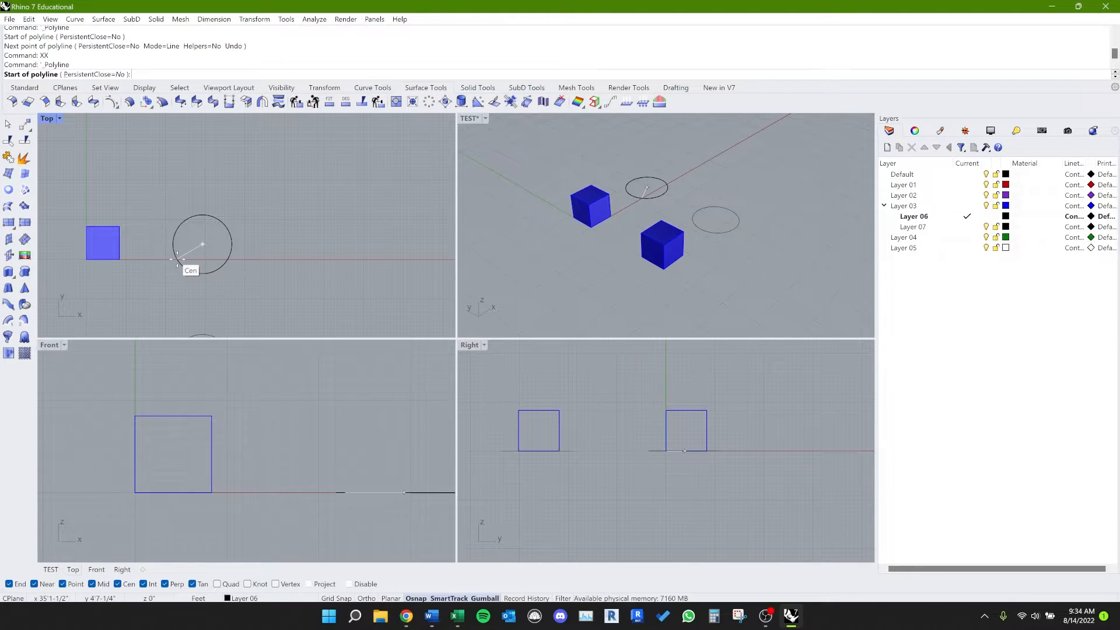
right_drag(178, 259, 195, 269)
click(118, 584)
key(Escape)
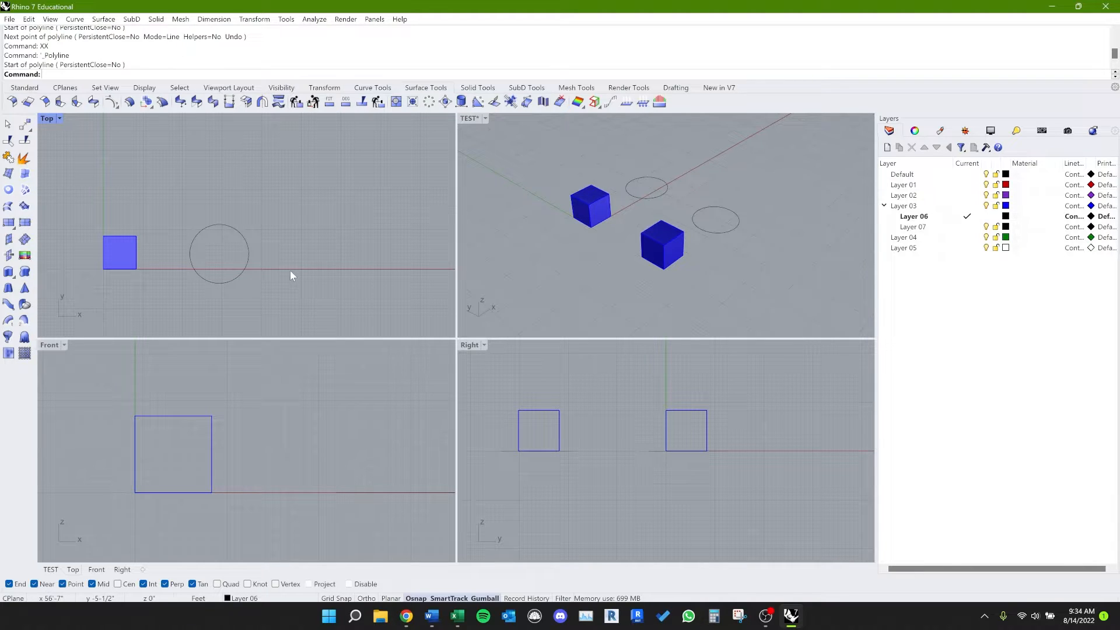
Step: Start a polyline in empty space beside the Top viewport's circle, try constraining its next segment with Ortho and cancel it
key(Return)
click(318, 240)
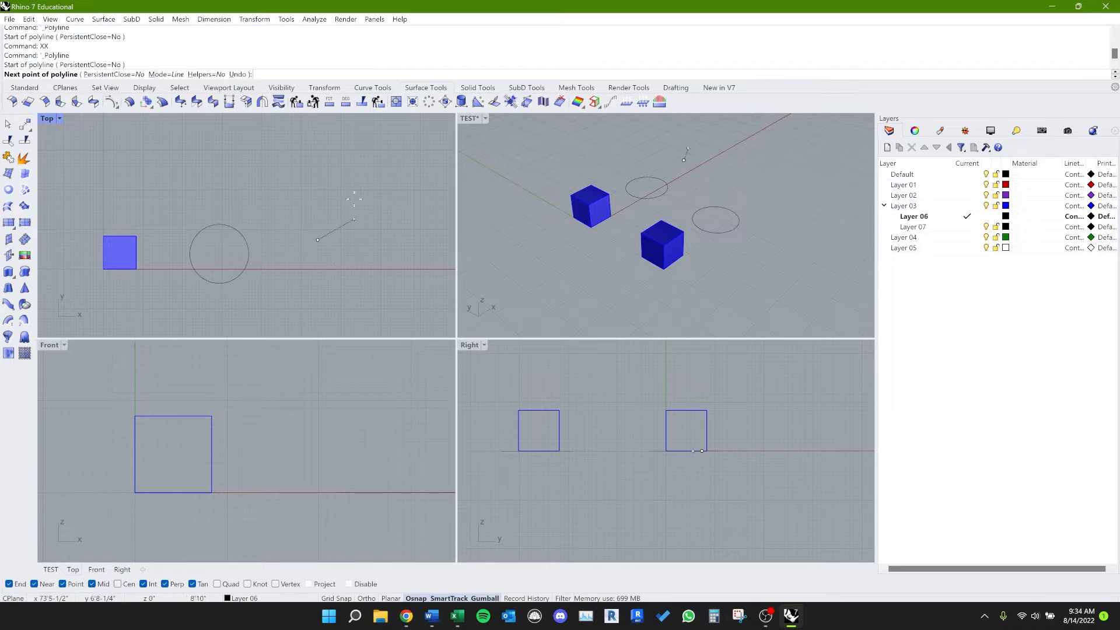
key(F8)
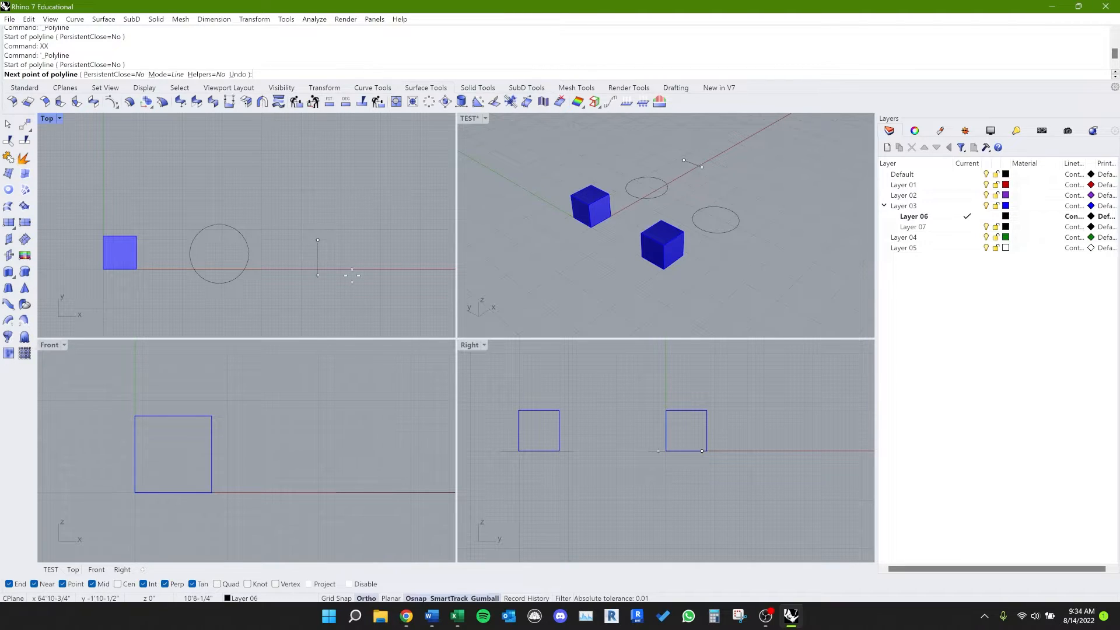
key(Escape)
Step: Select the duplicated box in the TEST viewport and examine its gumball up close in the Right and TEST viewports
scroll(307, 307, down, 2)
right_drag(484, 233, 513, 263)
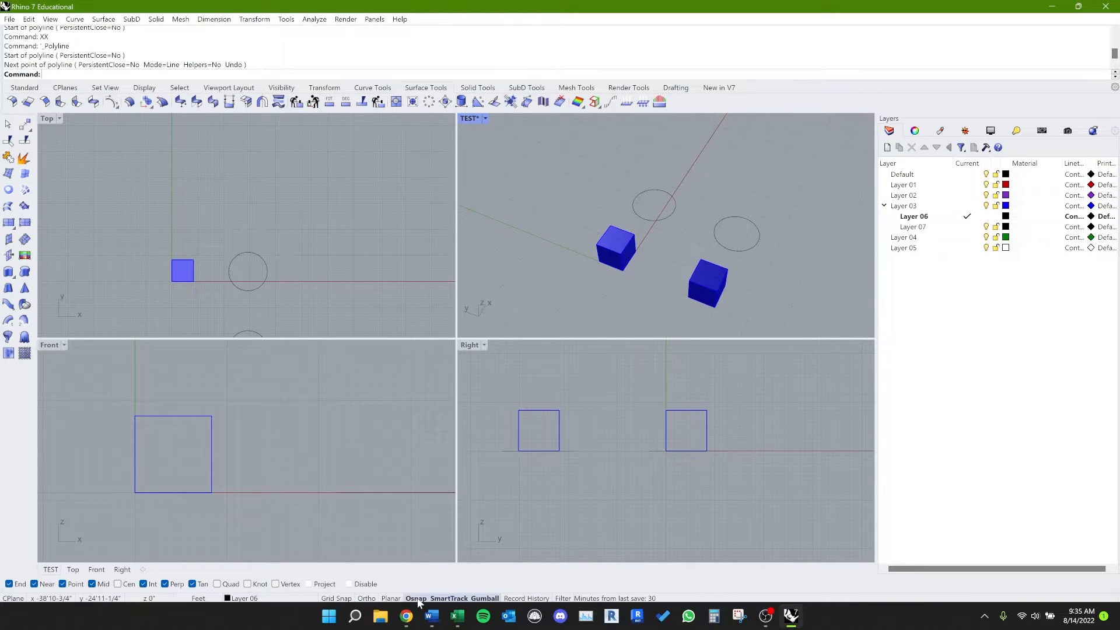
click(614, 543)
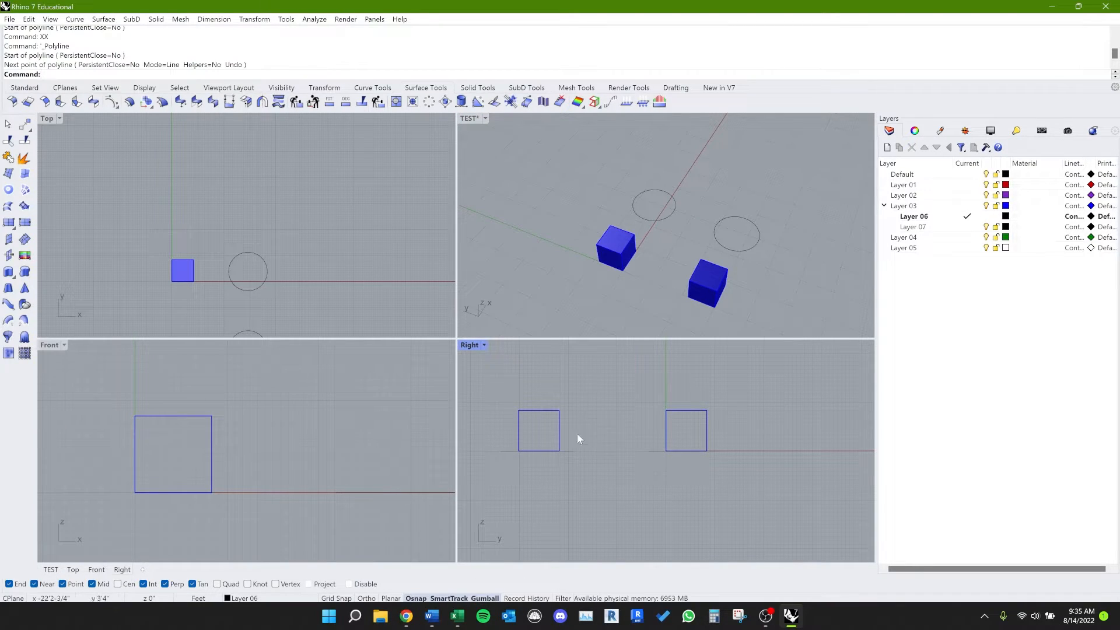
right_drag(583, 290, 576, 318)
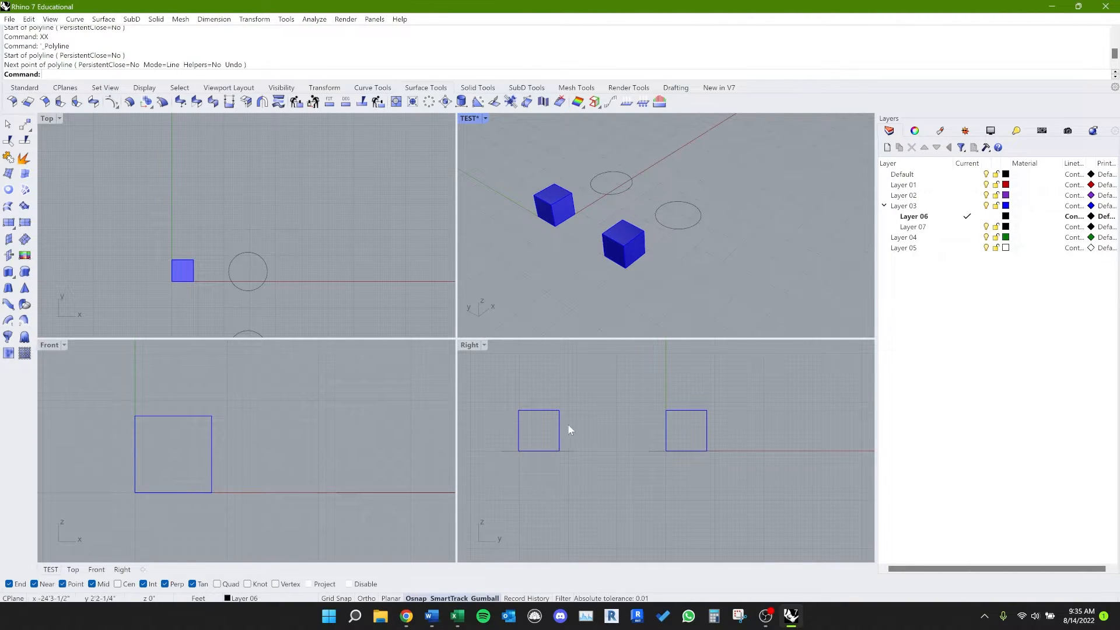
click(605, 251)
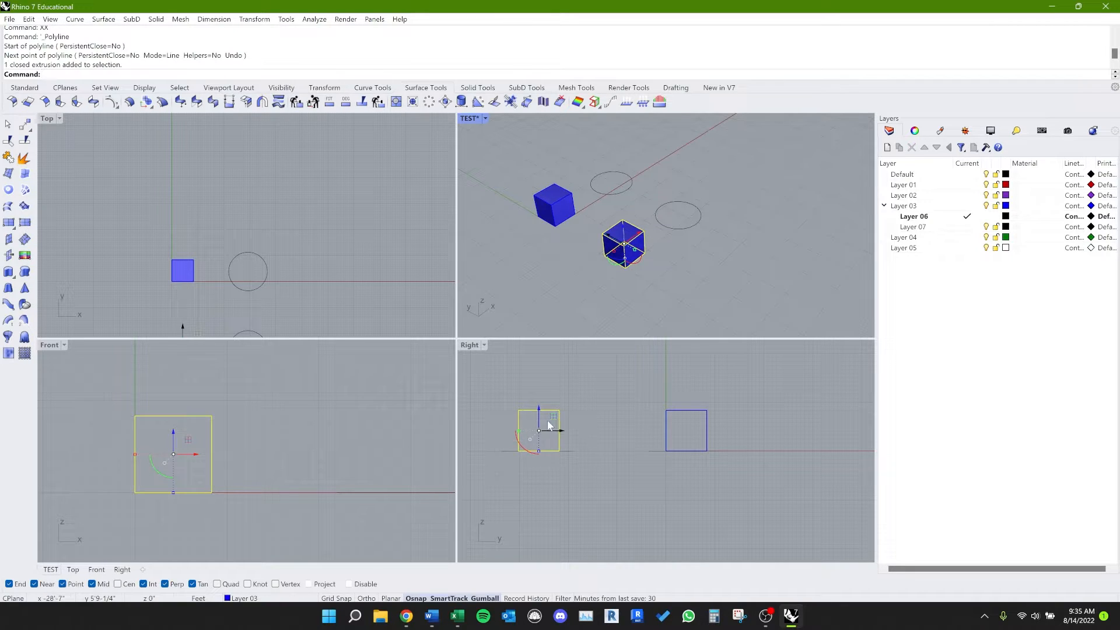
scroll(533, 426, up, 12)
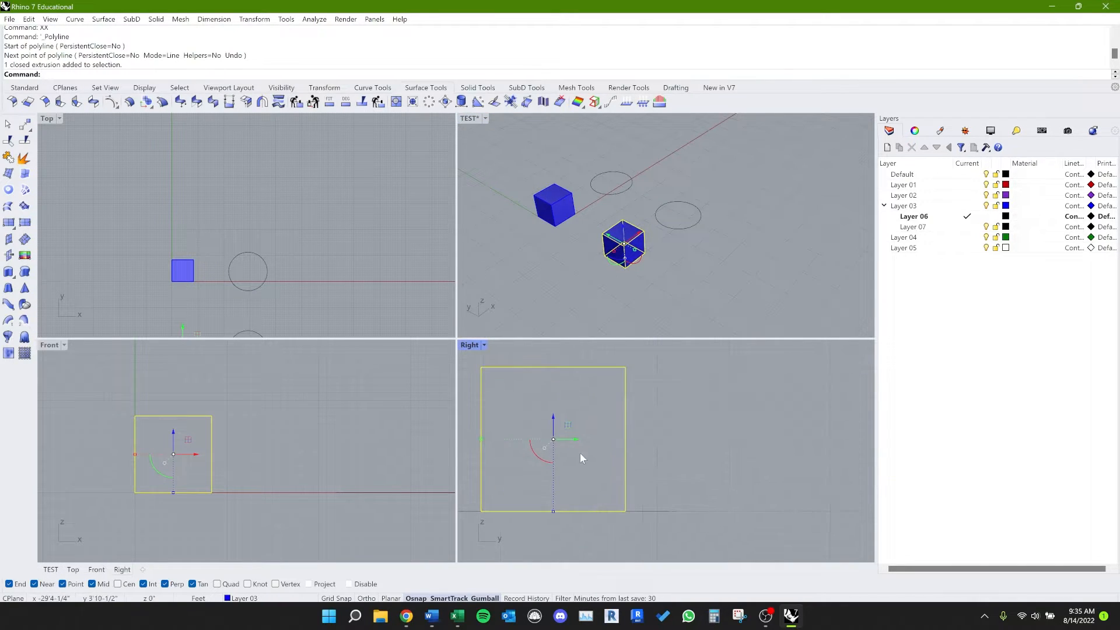
right_drag(543, 485, 564, 466)
right_drag(655, 217, 655, 251)
scroll(640, 209, up, 5)
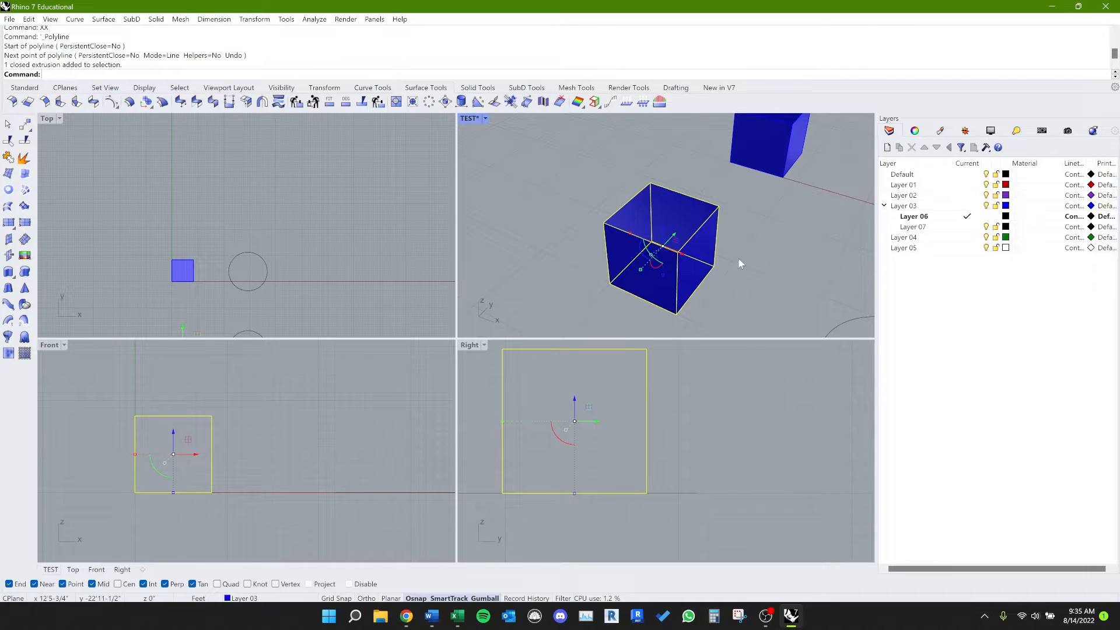
right_drag(740, 263, 671, 239)
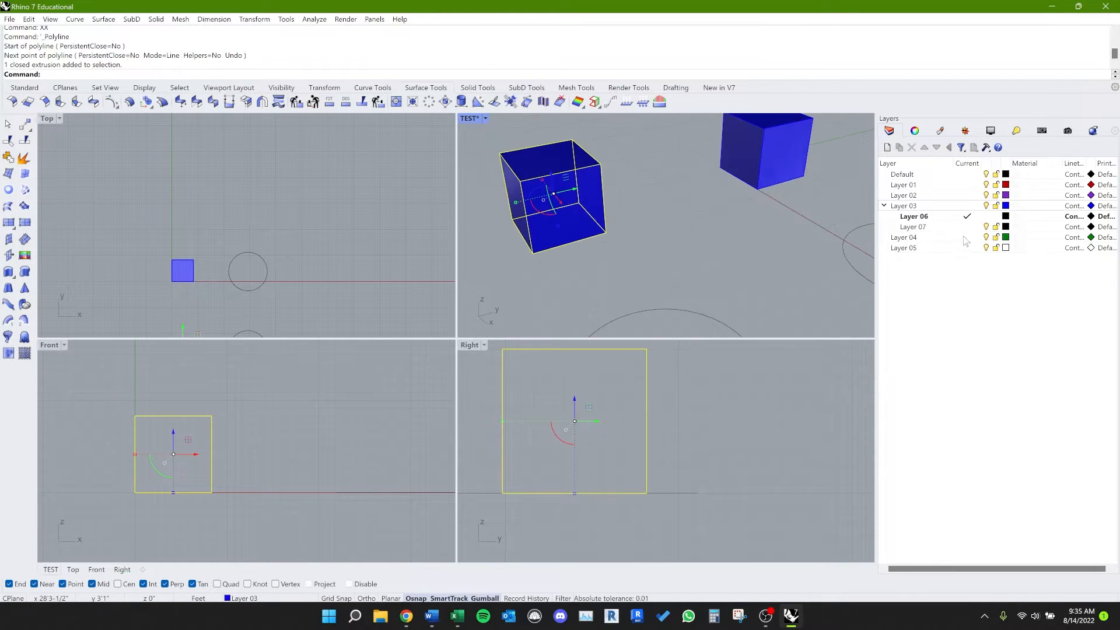
Step: Change the color of Layer 03 to Aquamarine
click(1006, 205)
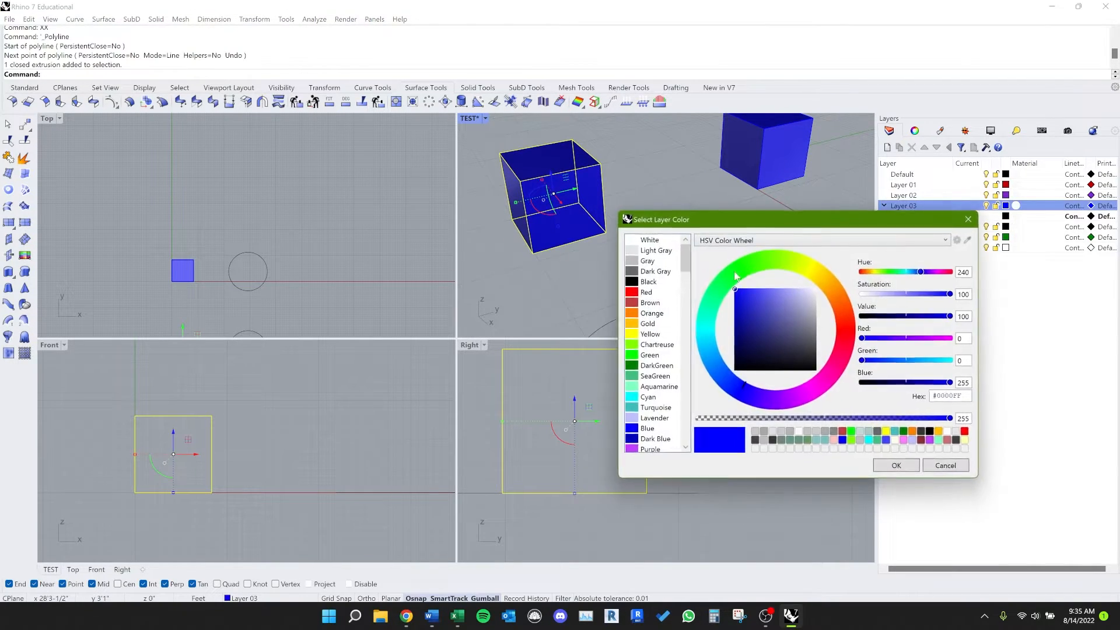
click(646, 387)
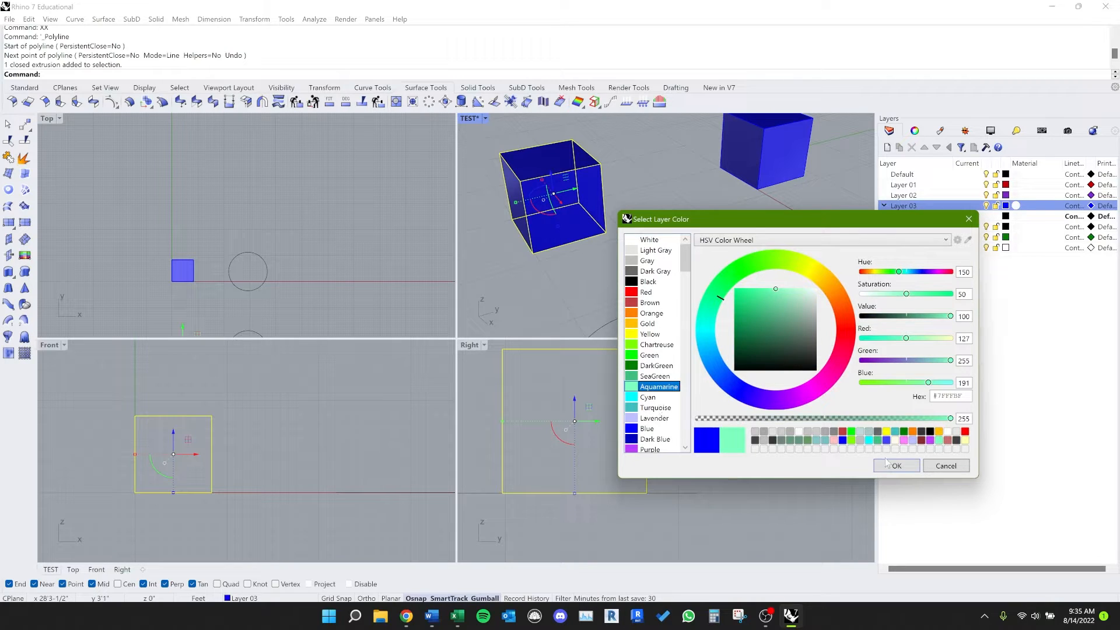
click(894, 466)
Step: Move the selected box 5 feet along positive X with the gumball and place a duplicate directly beside it along X
right_drag(652, 255, 601, 258)
click(642, 250)
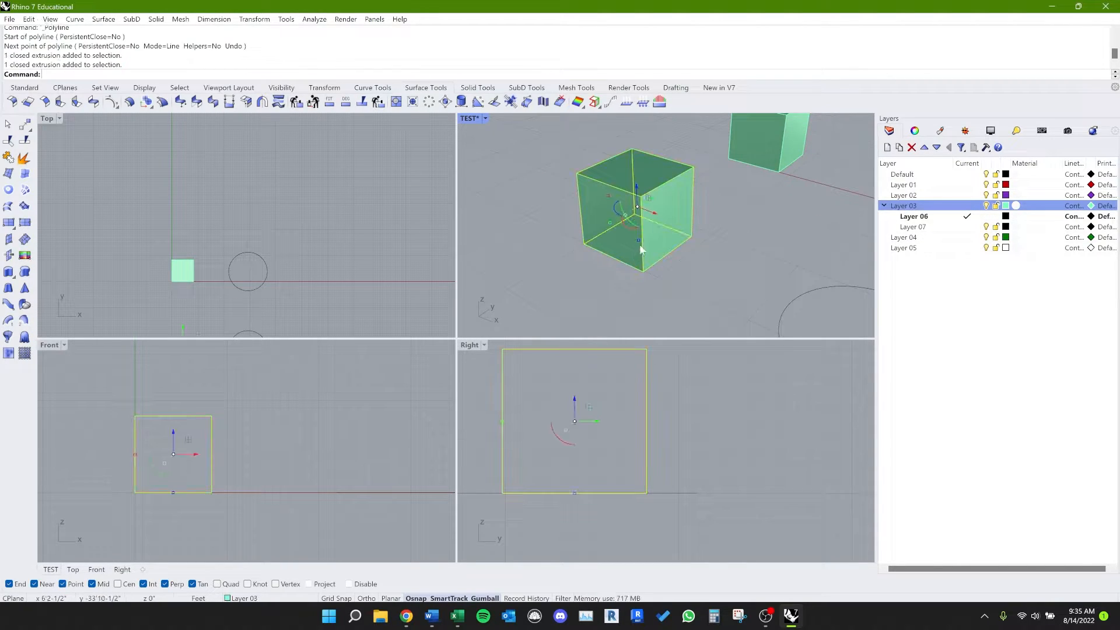
drag(655, 223, 669, 246)
click(645, 210)
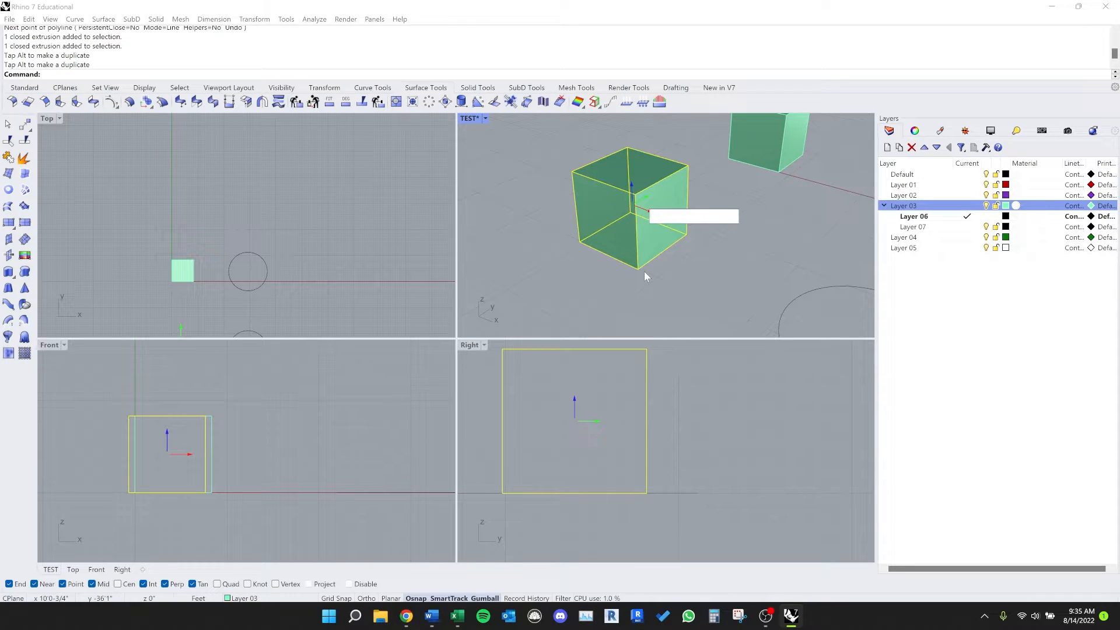
text(5)
key(Return)
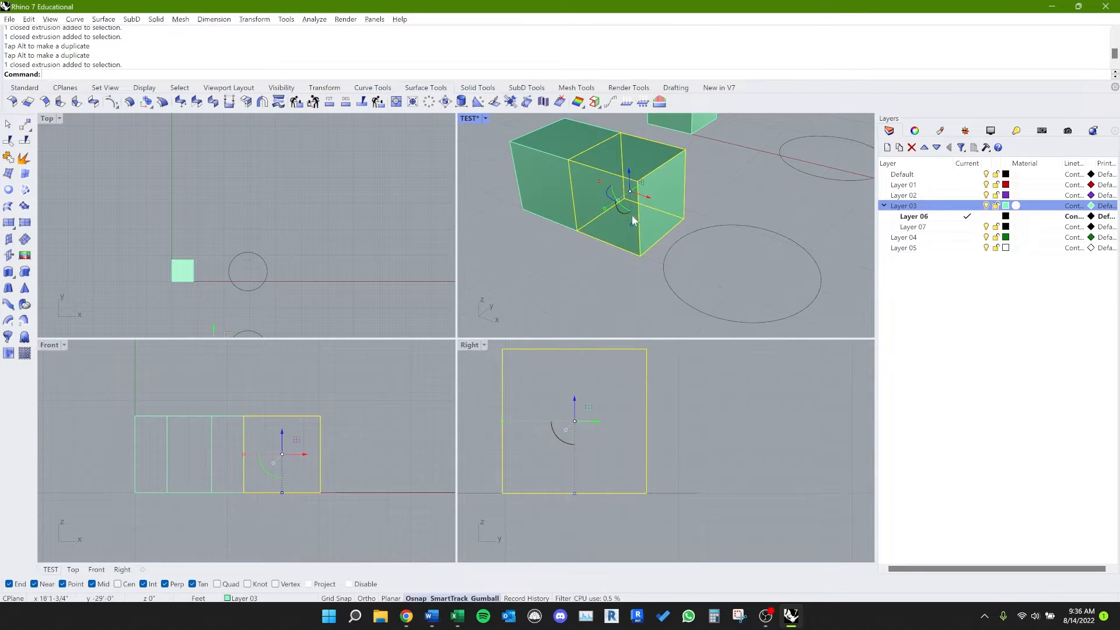
right_drag(624, 211, 691, 255)
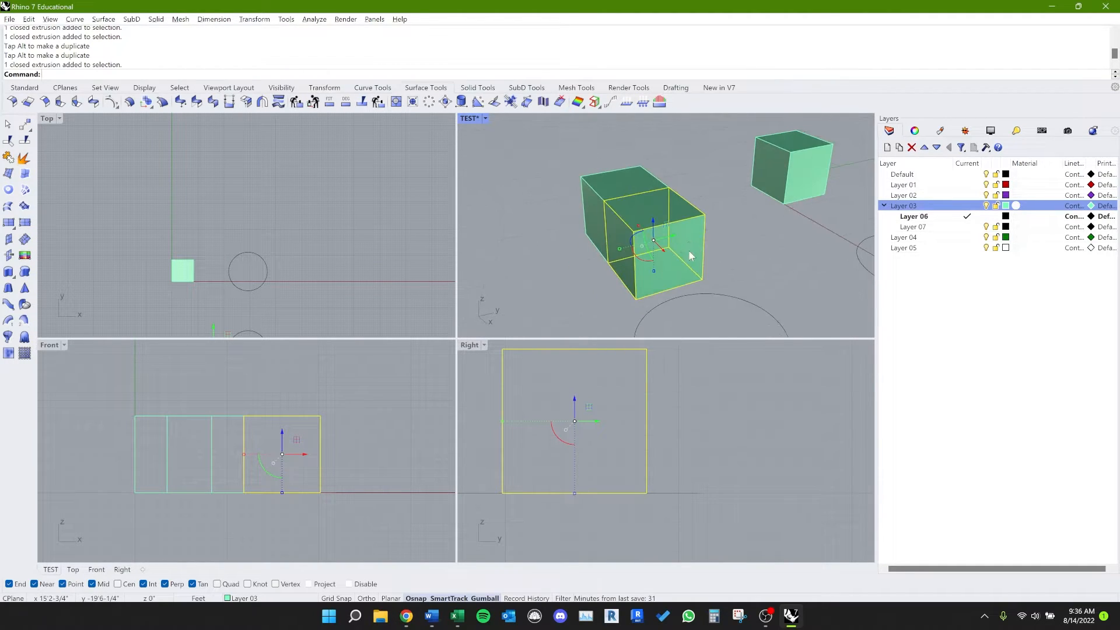
Step: Stretch the new duplicate box along the Y axis with the gumball's scale handle, leaving the numeric scale entry empty
scroll(634, 282, up, 4)
scroll(634, 281, down, 6)
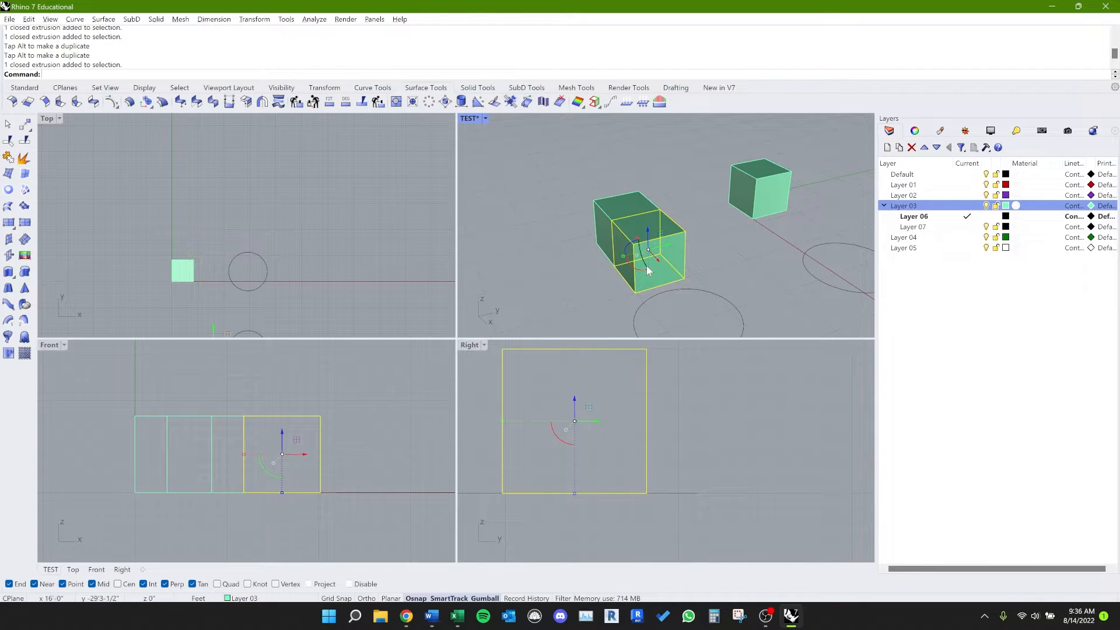
scroll(624, 263, up, 5)
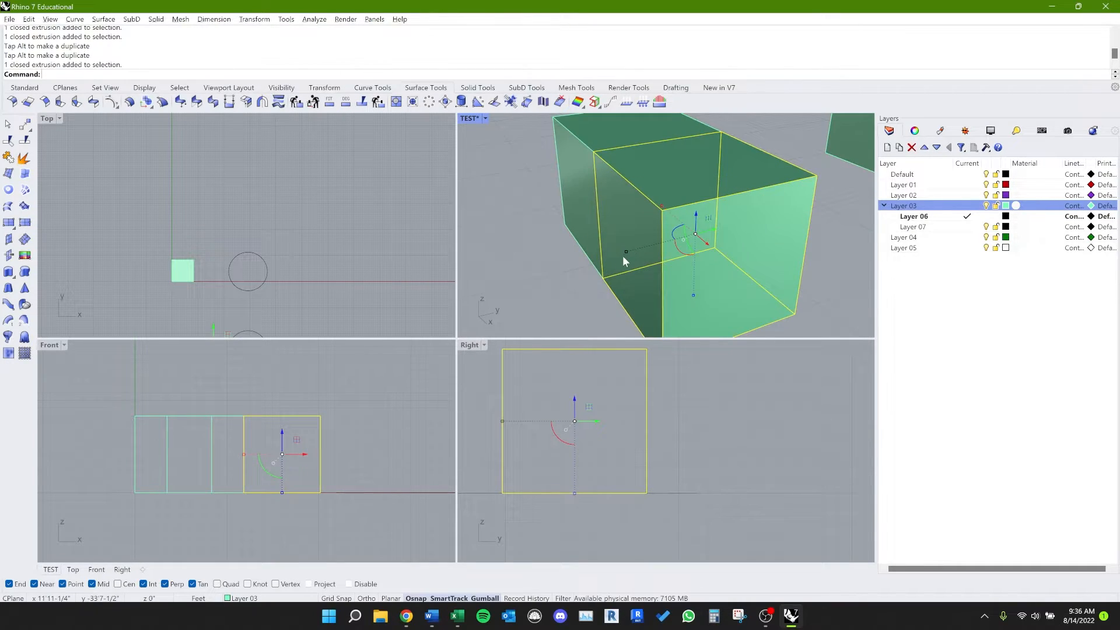
drag(622, 256, 520, 278)
scroll(519, 279, down, 5)
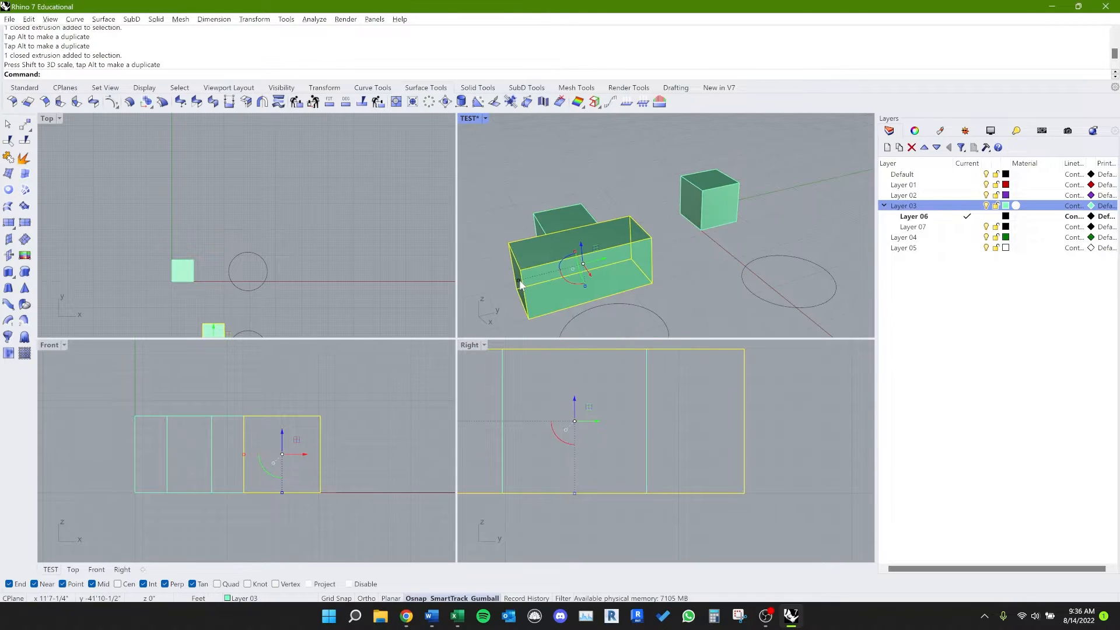
click(523, 288)
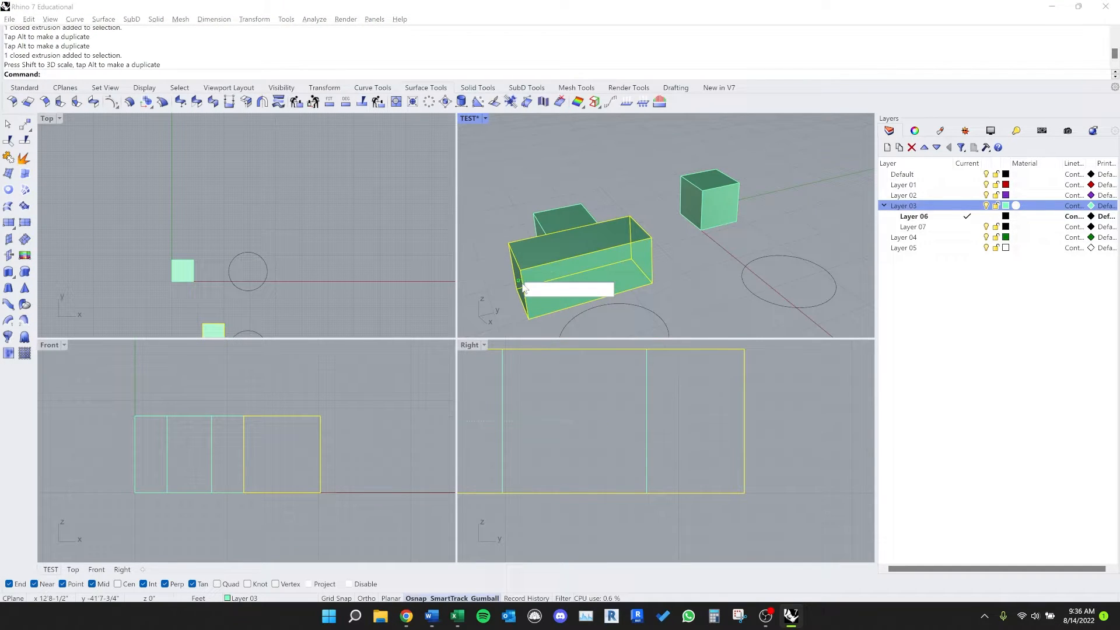
key(Escape)
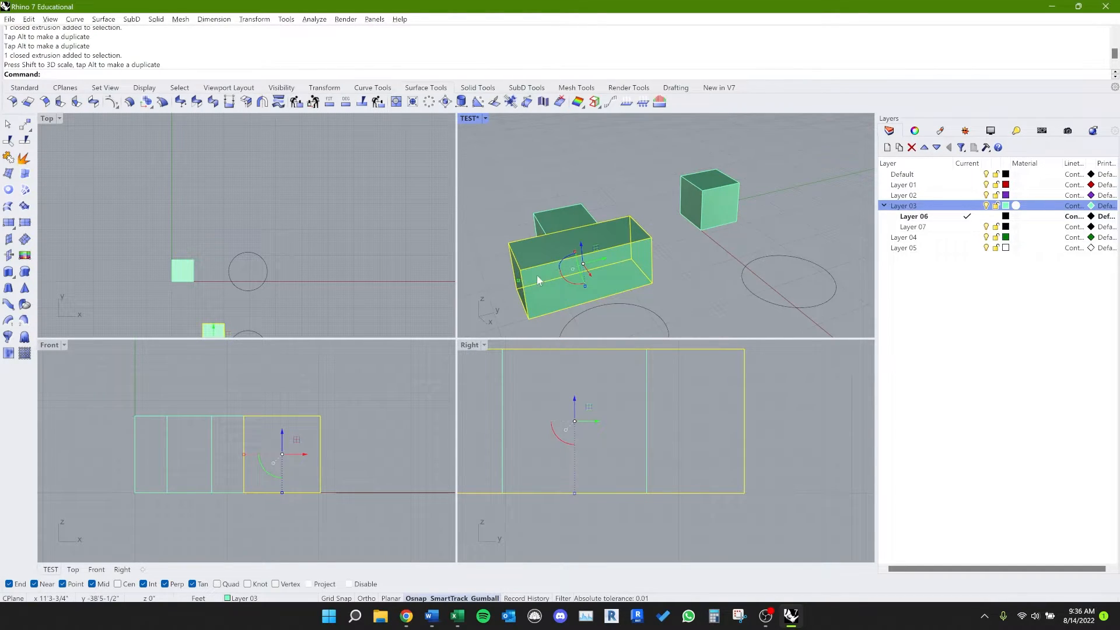
Step: Lengthen the stretched box further along Y with the gumball's scale handle
right_drag(523, 284, 533, 273)
click(547, 259)
drag(547, 257, 525, 308)
Step: Reselect the elongated box and create a longer scaled copy of it along Y with the gumball
click(678, 251)
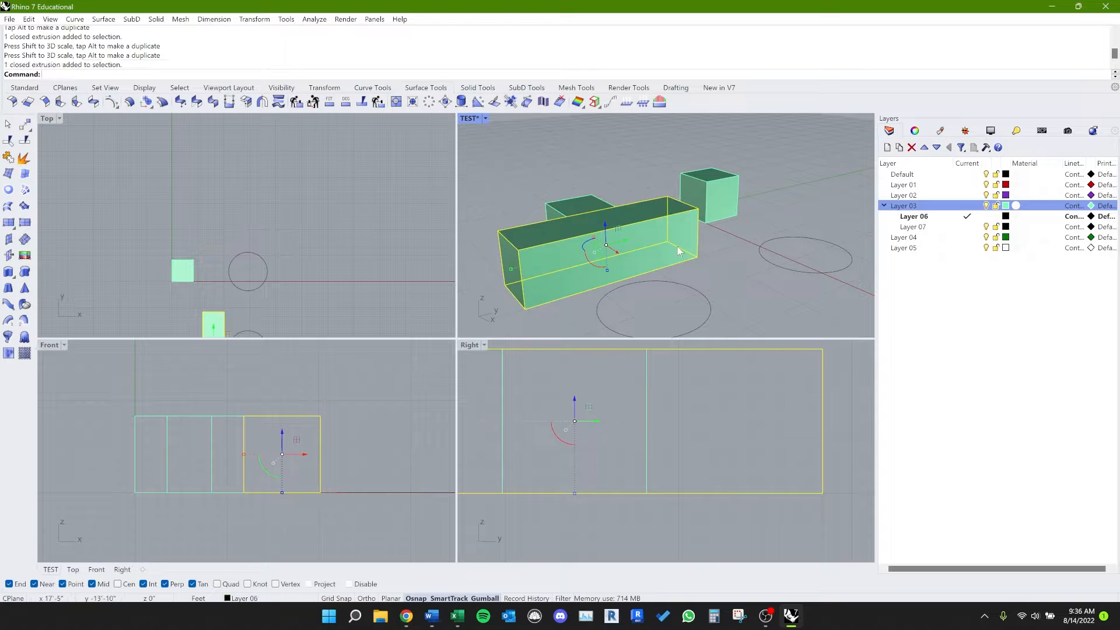
click(708, 280)
click(510, 267)
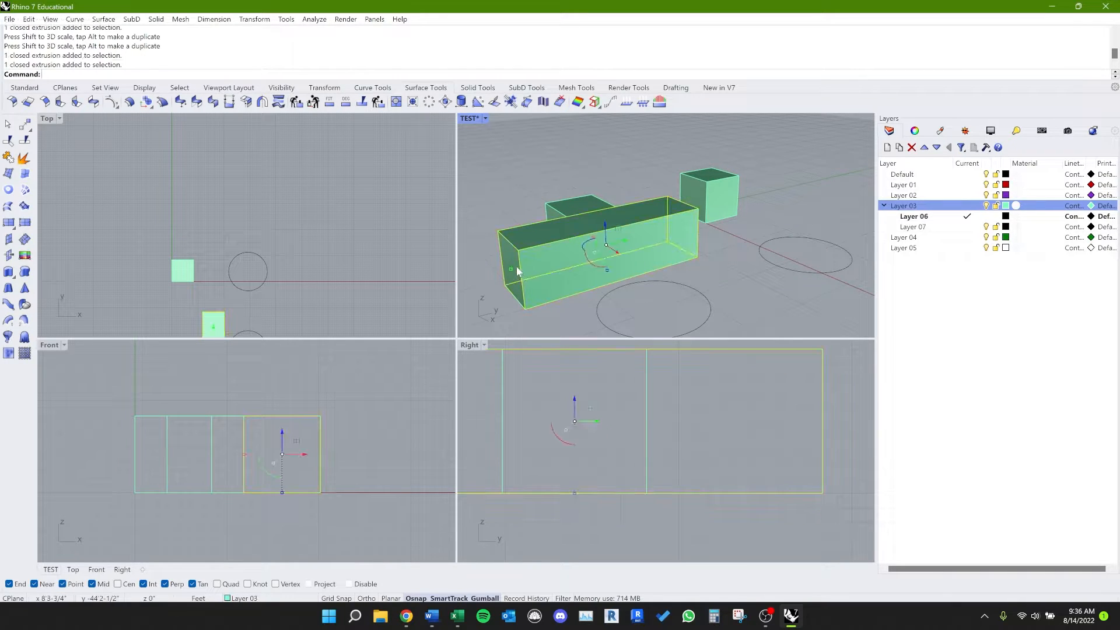
drag(510, 268, 488, 294)
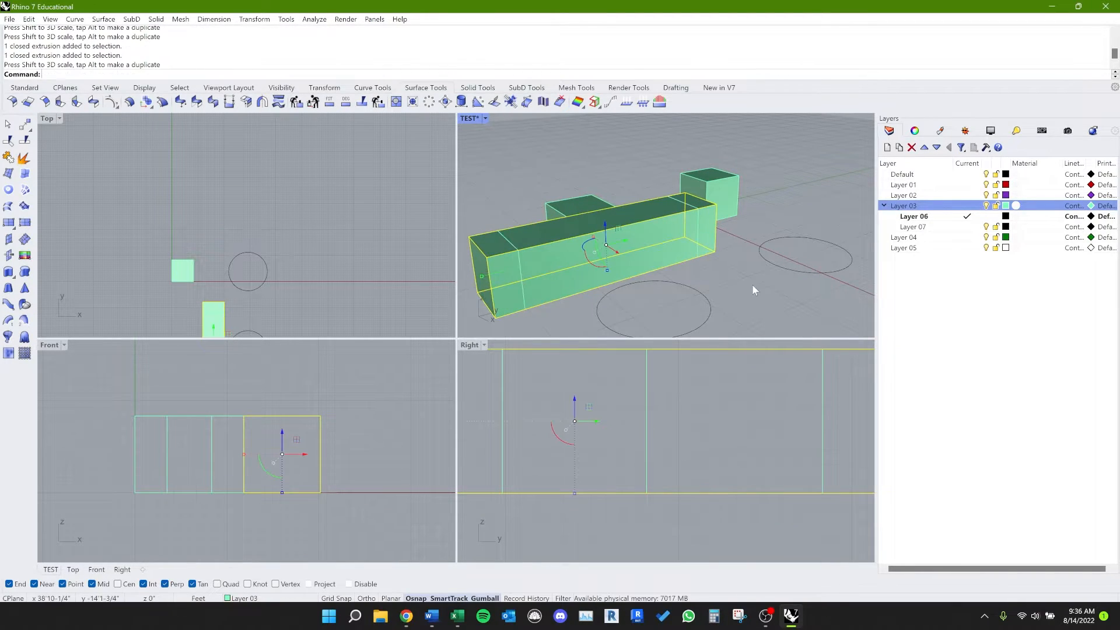
Step: Select the longest box in the TEST viewport and examine its gumball controls from a closer angle
click(752, 284)
click(681, 254)
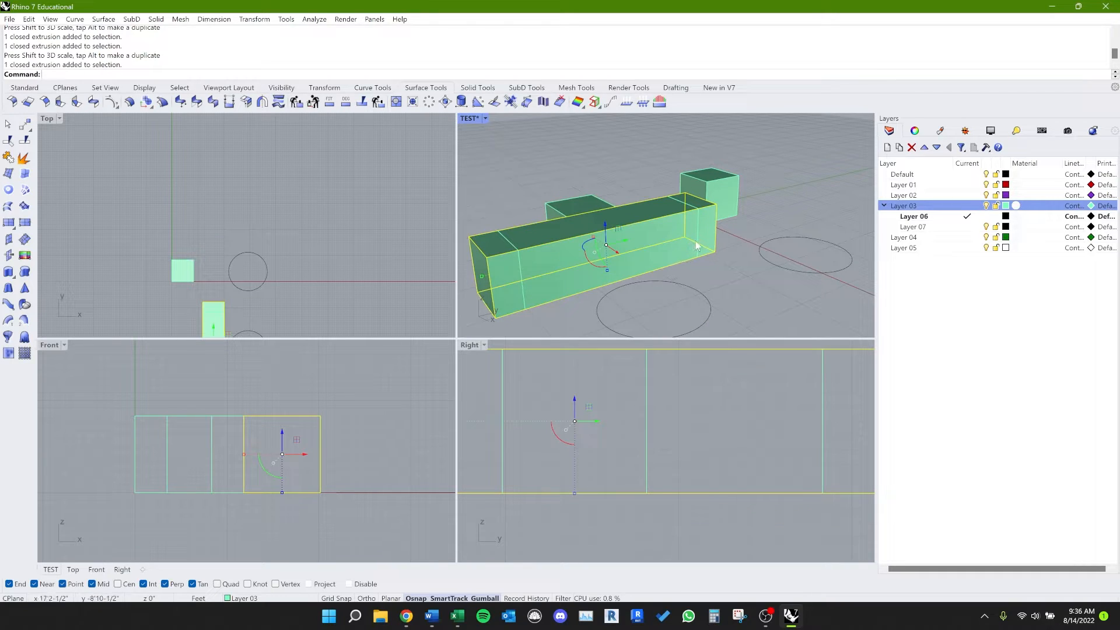
click(699, 271)
right_drag(699, 271, 717, 289)
click(605, 260)
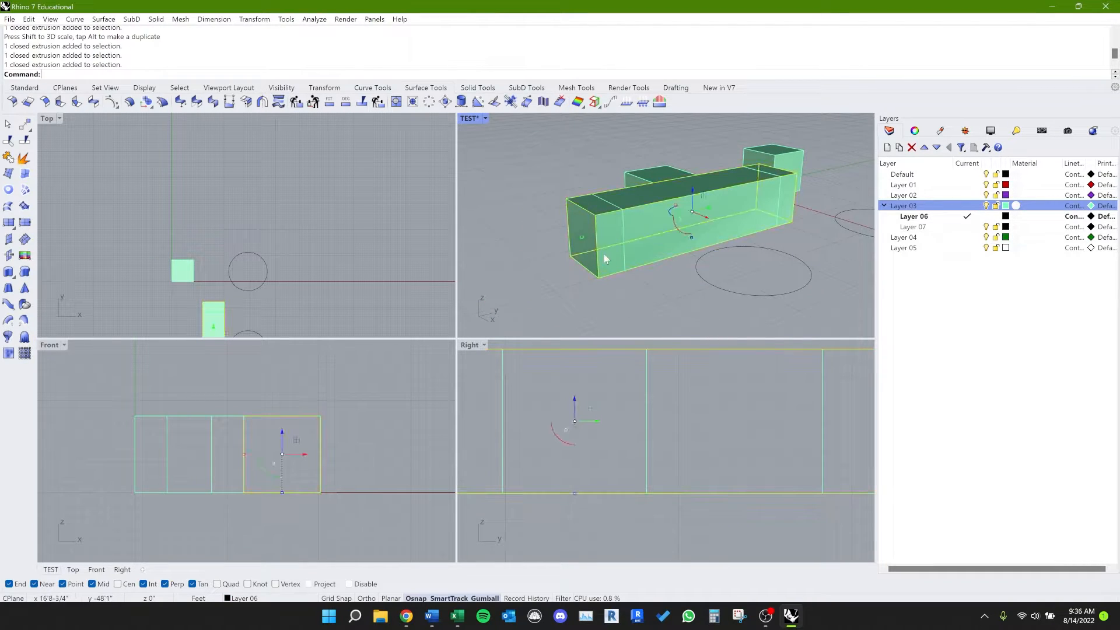
scroll(676, 213, up, 4)
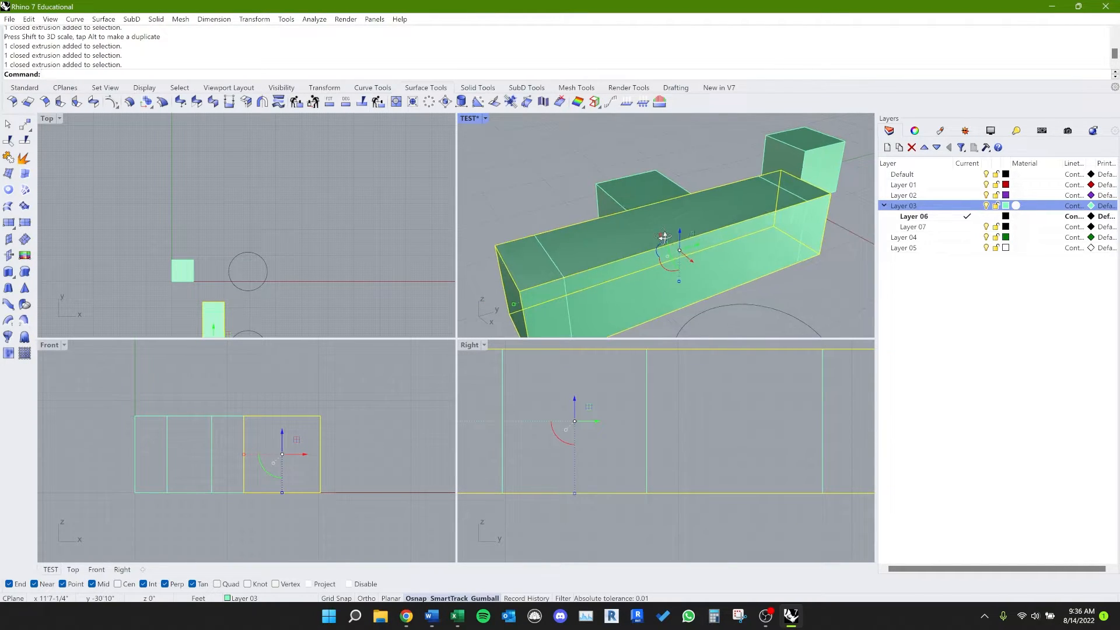
right_drag(663, 237, 664, 234)
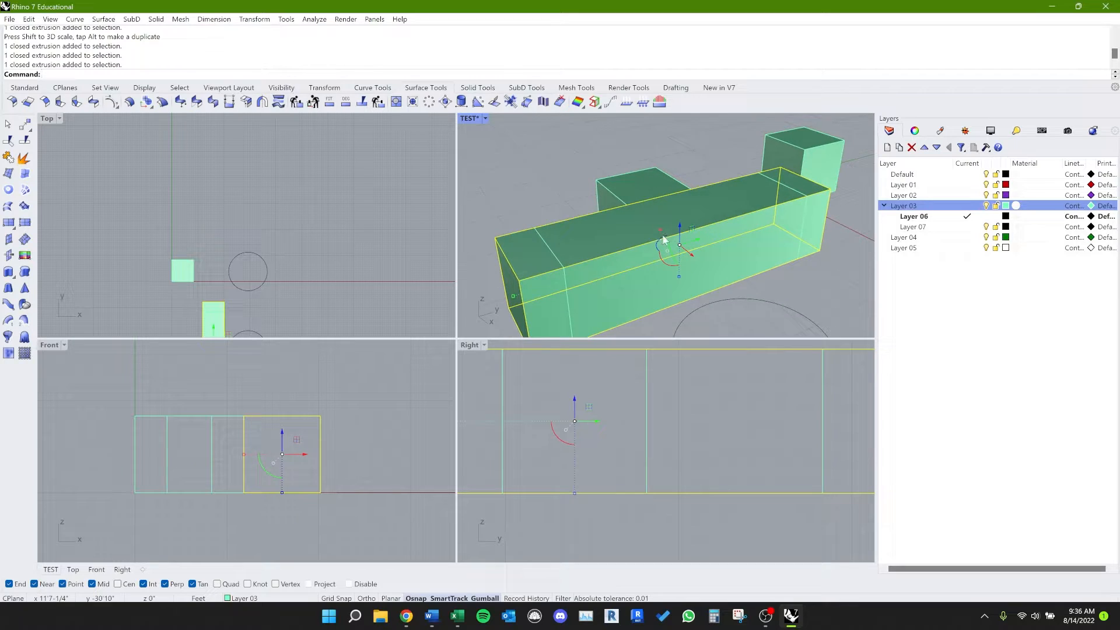
Step: Orbit around the longest box in the TEST viewport and tilt it diagonally about the X axis with the gumball's rotation arc
right_click(646, 273)
click(554, 280)
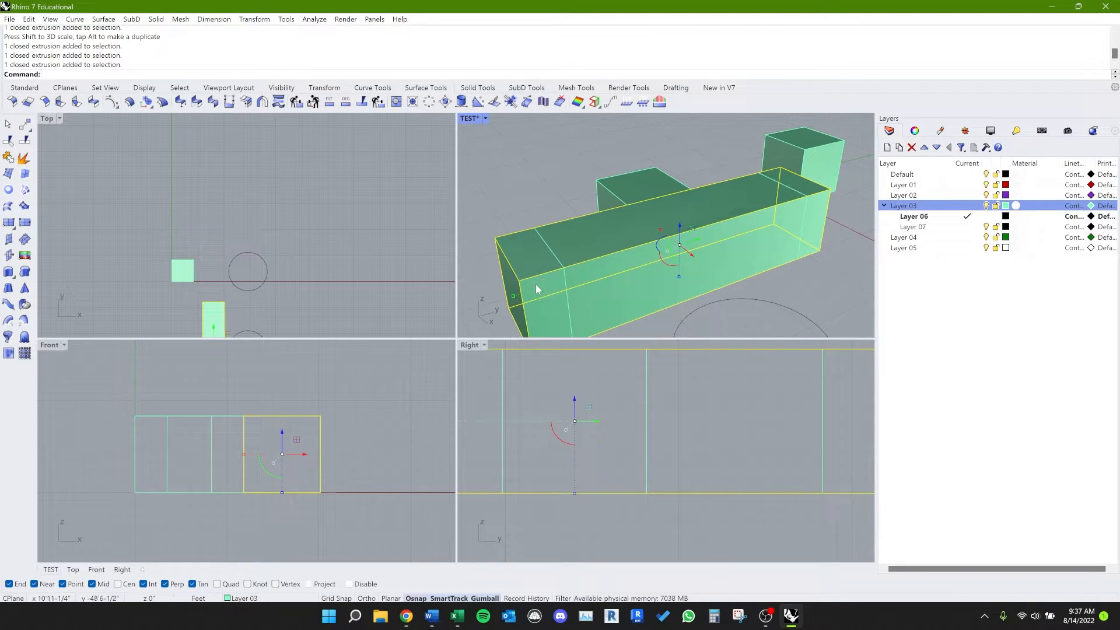
right_drag(535, 284, 601, 253)
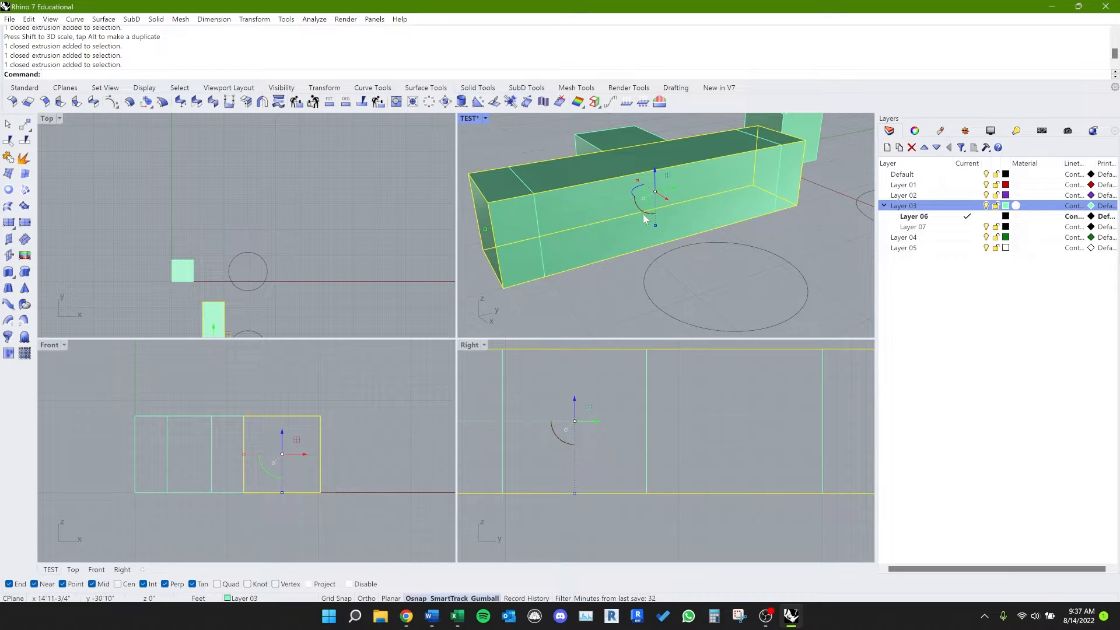
drag(643, 214, 608, 208)
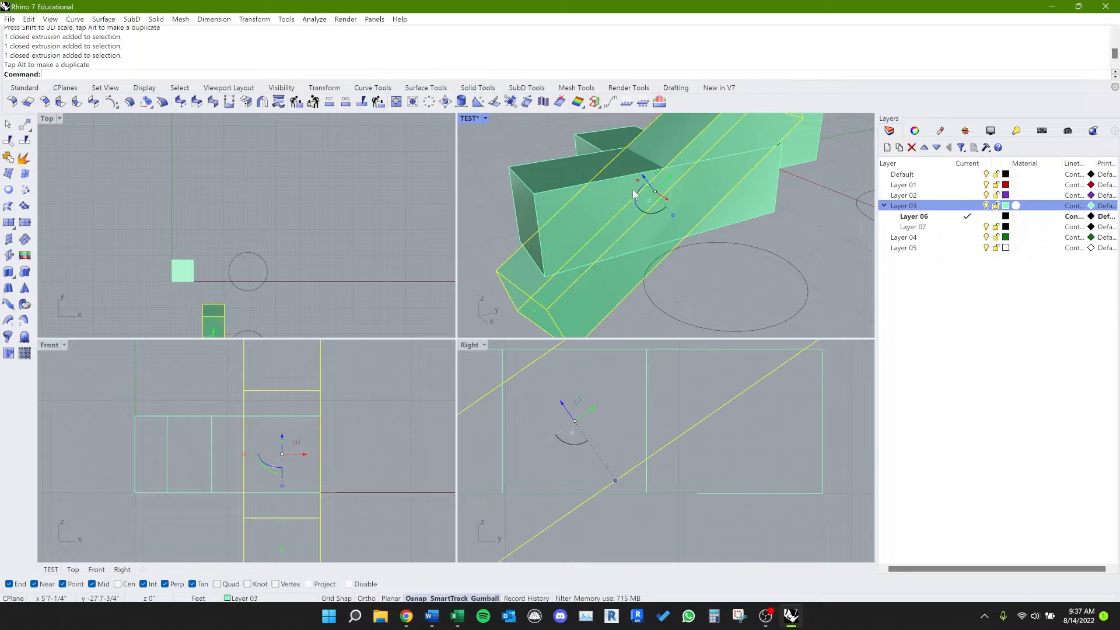
Step: Select the shorter elongated box and move it freely by the gumball's centre to a new position above the tilted box, then deselect it
click(648, 177)
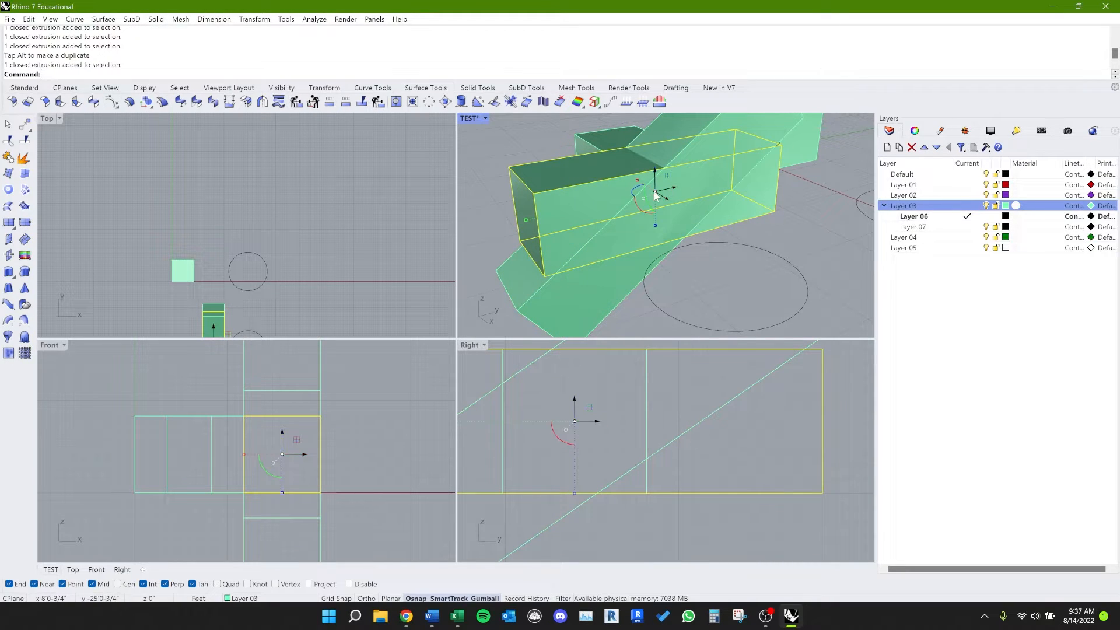
scroll(659, 195, up, 5)
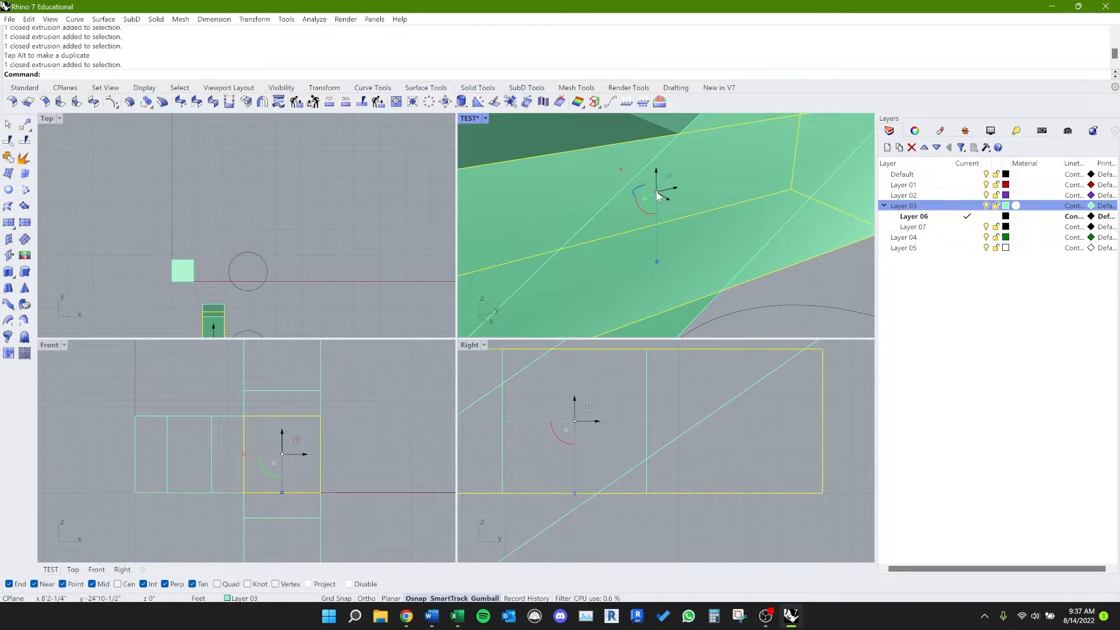
drag(657, 193, 669, 247)
scroll(669, 246, down, 10)
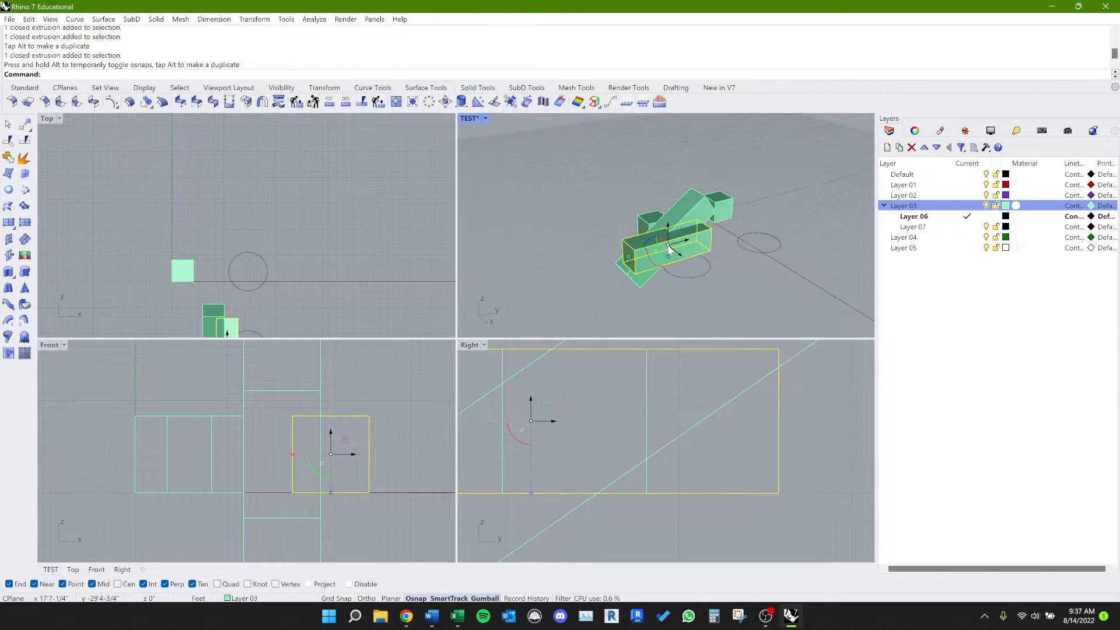
scroll(669, 246, up, 9)
scroll(669, 246, down, 4)
shift+right_drag(720, 210, 640, 271)
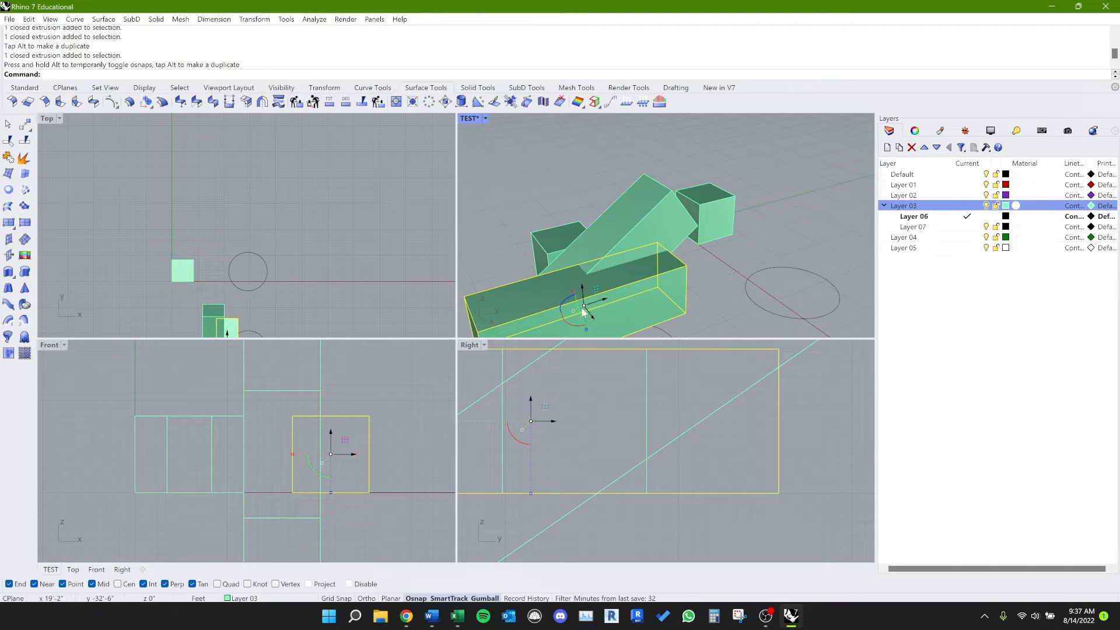
drag(586, 308, 672, 191)
click(713, 281)
Step: Move the circle nearest the boxes by the gumball's centre so its centre sits at the tilted box's lowest corner
shift+right_drag(663, 303, 600, 193)
click(594, 248)
right_drag(592, 252, 611, 273)
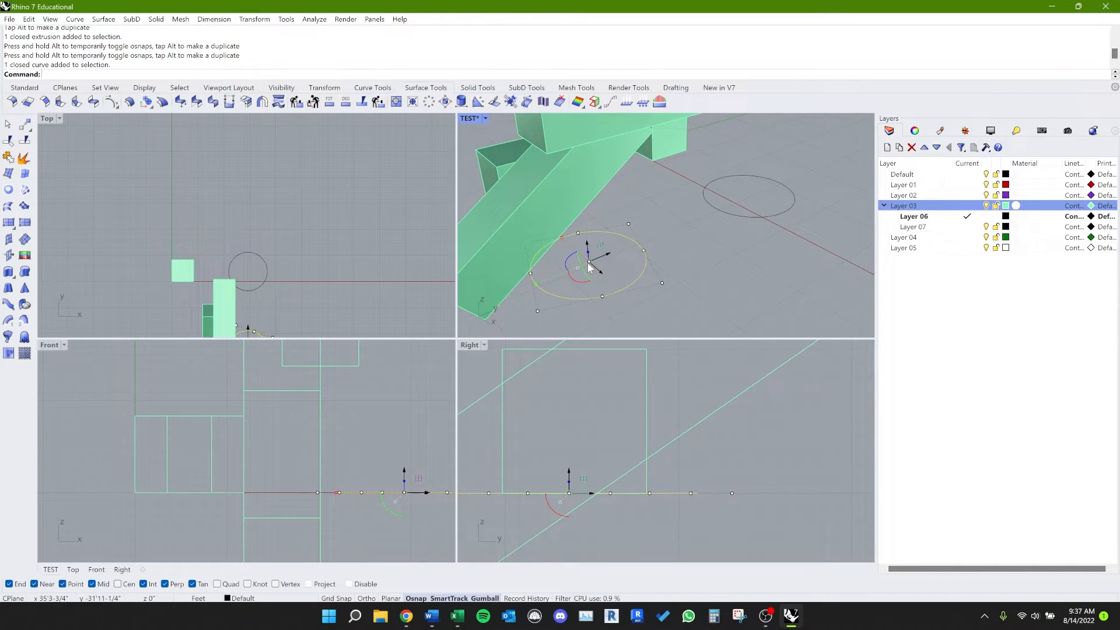
drag(589, 267, 485, 321)
click(581, 303)
shift+right_drag(581, 304, 660, 283)
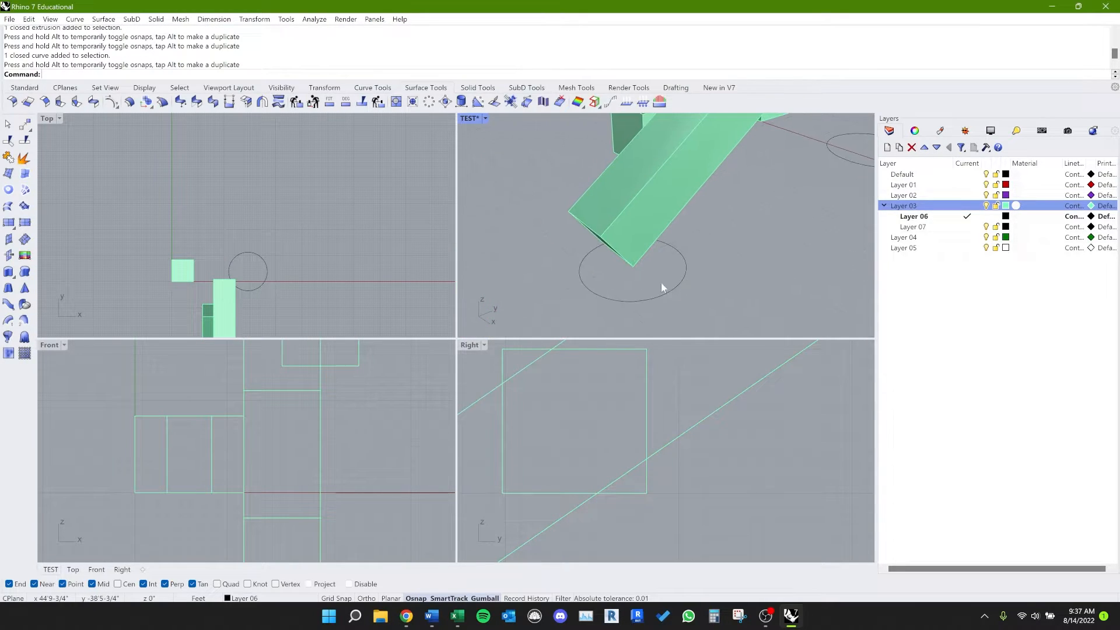
click(653, 296)
scroll(657, 292, up, 5)
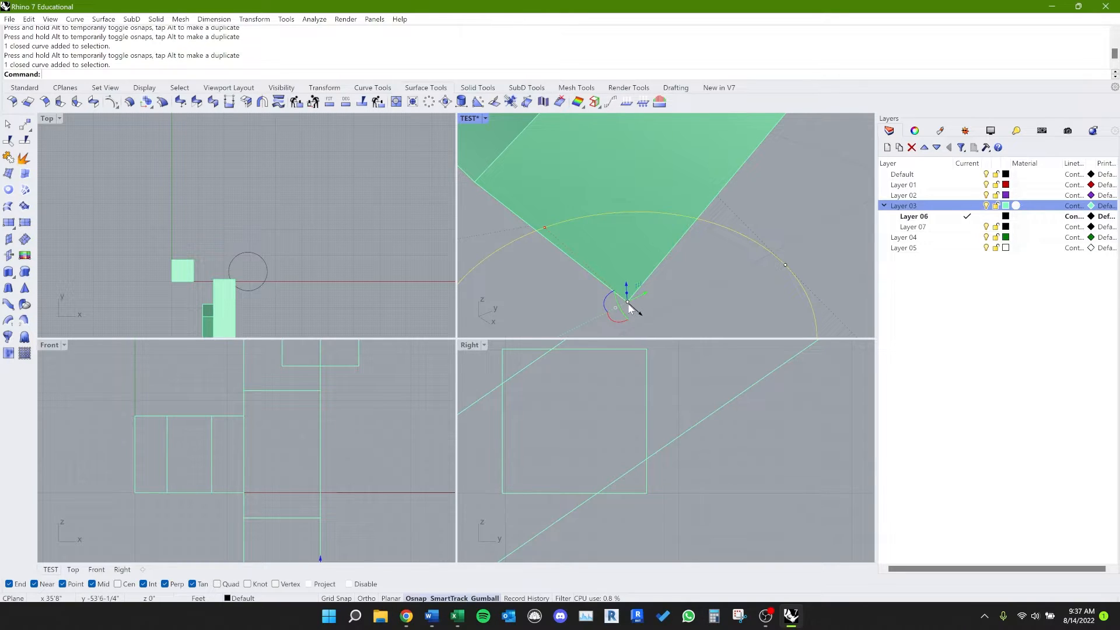
mouse_move(627, 308)
mouse_down()
mouse_move(700, 277)
mouse_move(642, 210)
mouse_move(633, 277)
mouse_move(645, 310)
mouse_move(629, 309)
mouse_up()
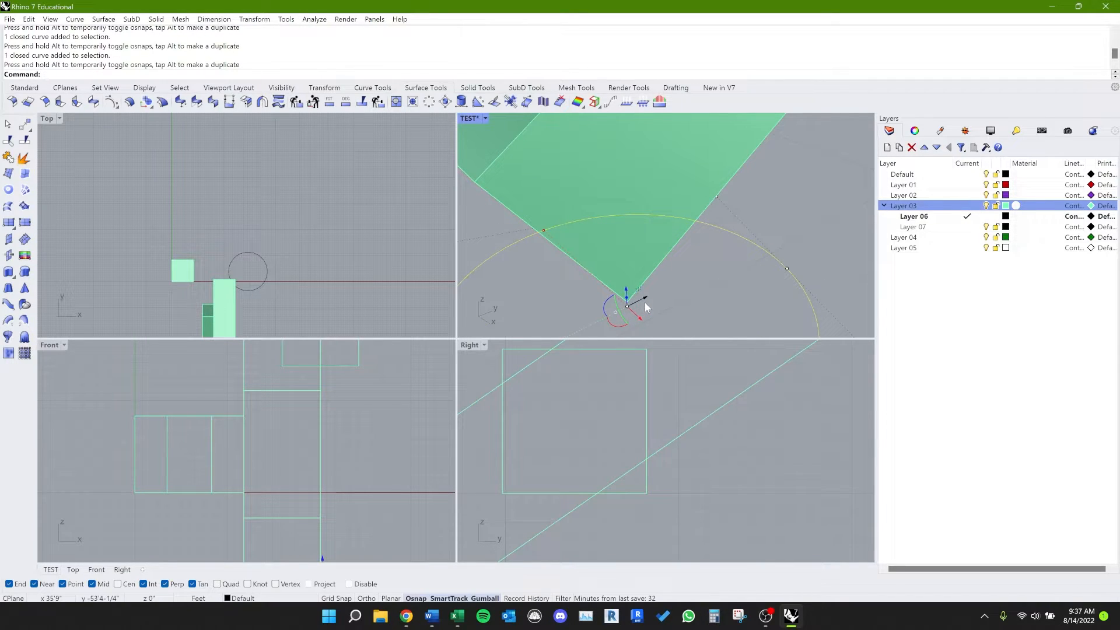
Step: Extrude the moved circle vertically into an open cylinder with the gumball's Z-axis extrude dot and deselect it
scroll(646, 308, down, 3)
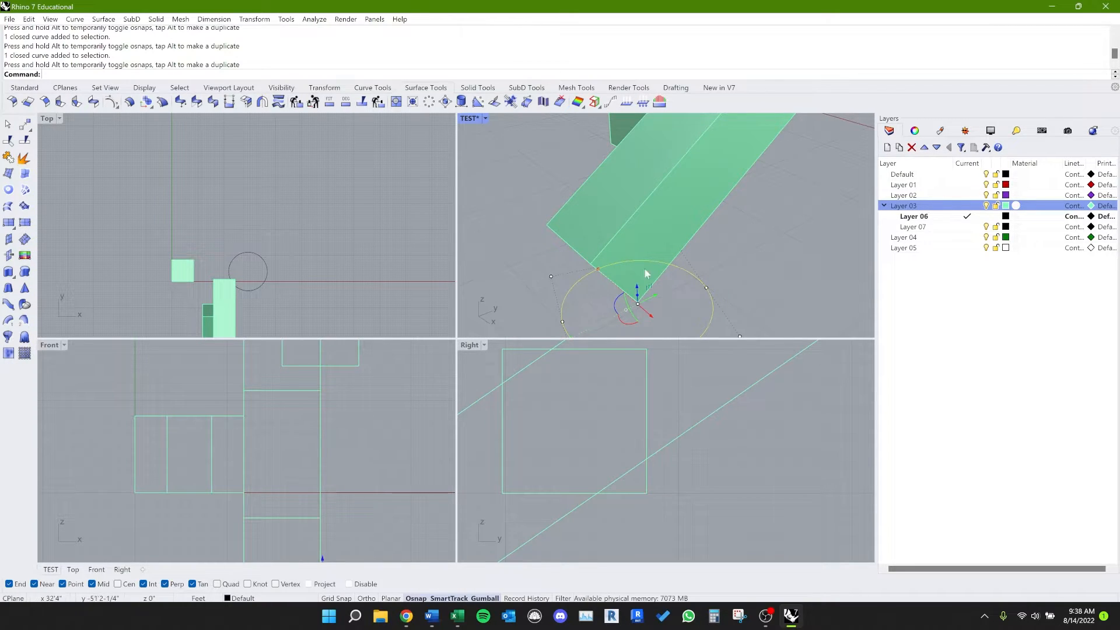
scroll(628, 247, down, 5)
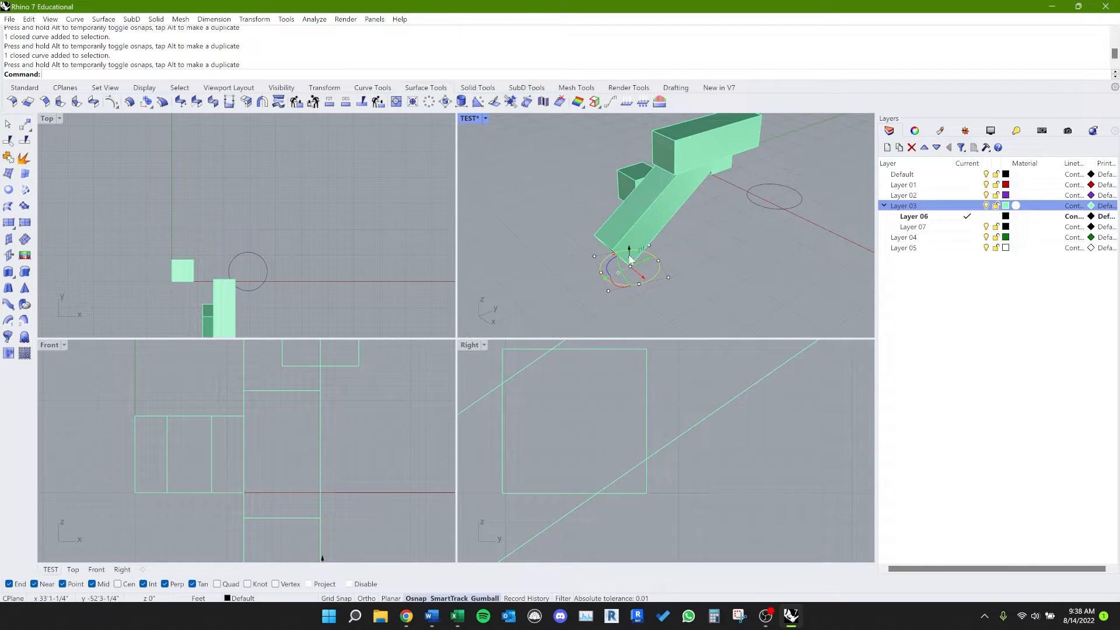
scroll(631, 260, up, 5)
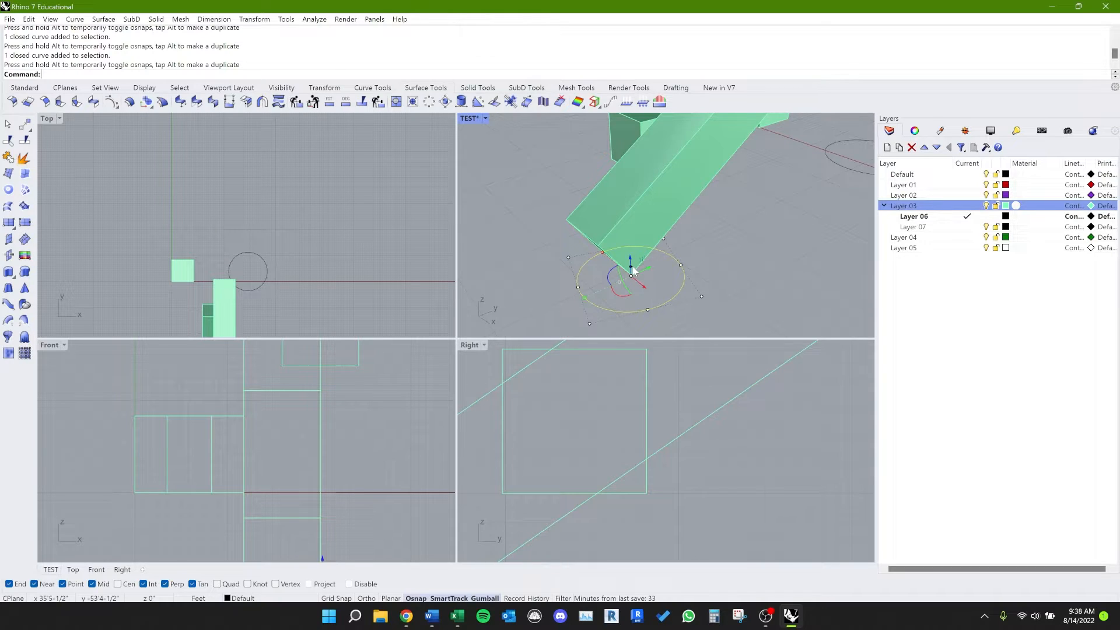
drag(634, 270, 621, 186)
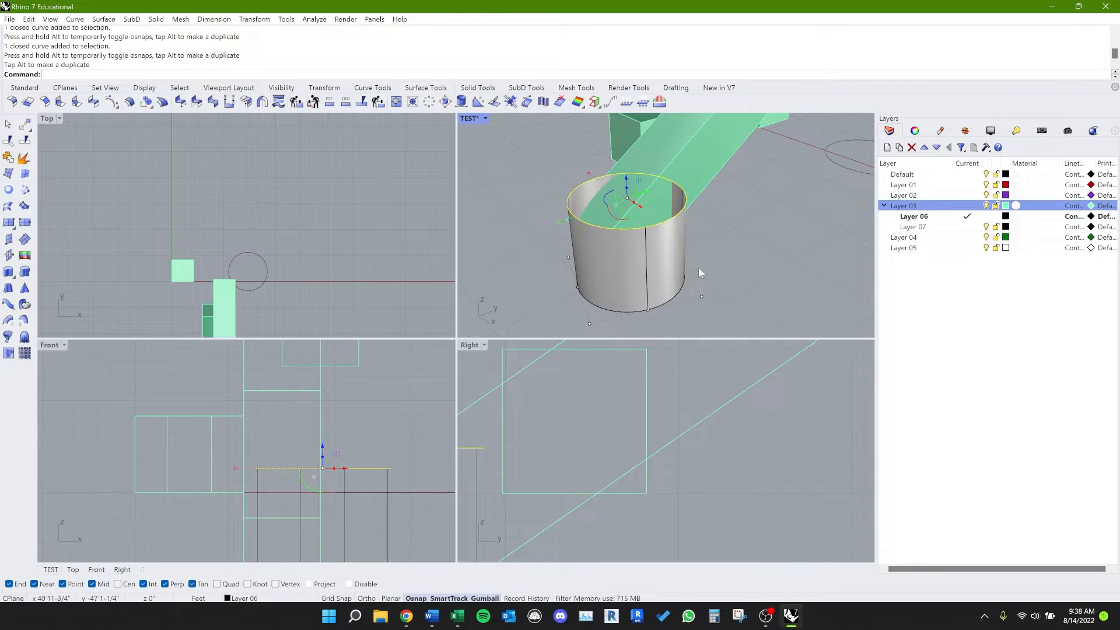
click(756, 257)
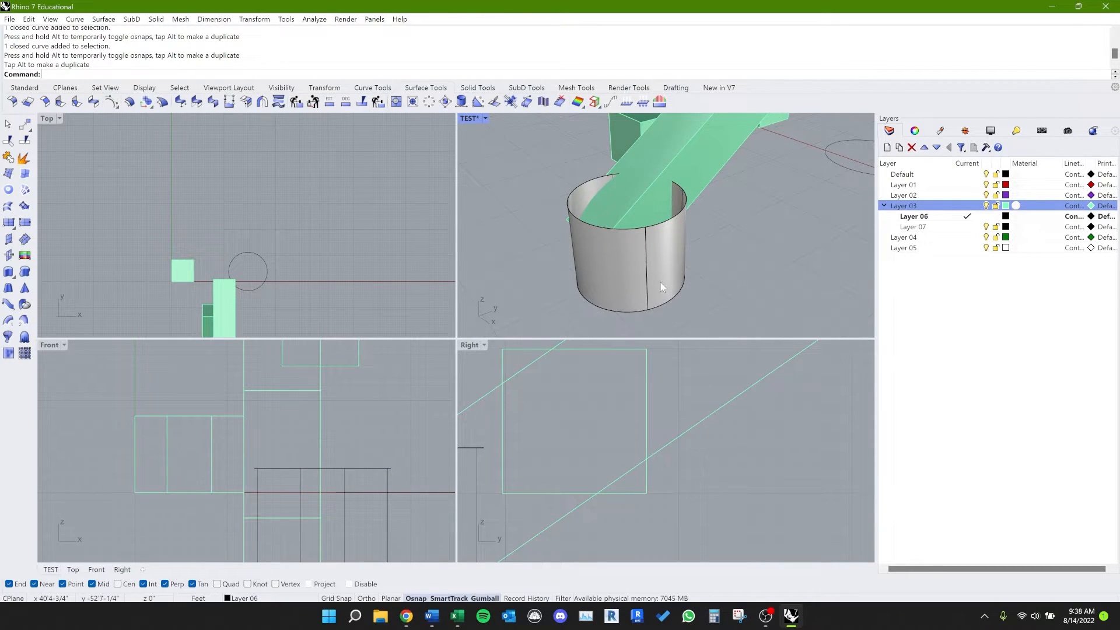
Step: Select the open cylinder wall and extrude it vertically into a closed polysurface with the gumball's Z-axis extrude dot
click(671, 246)
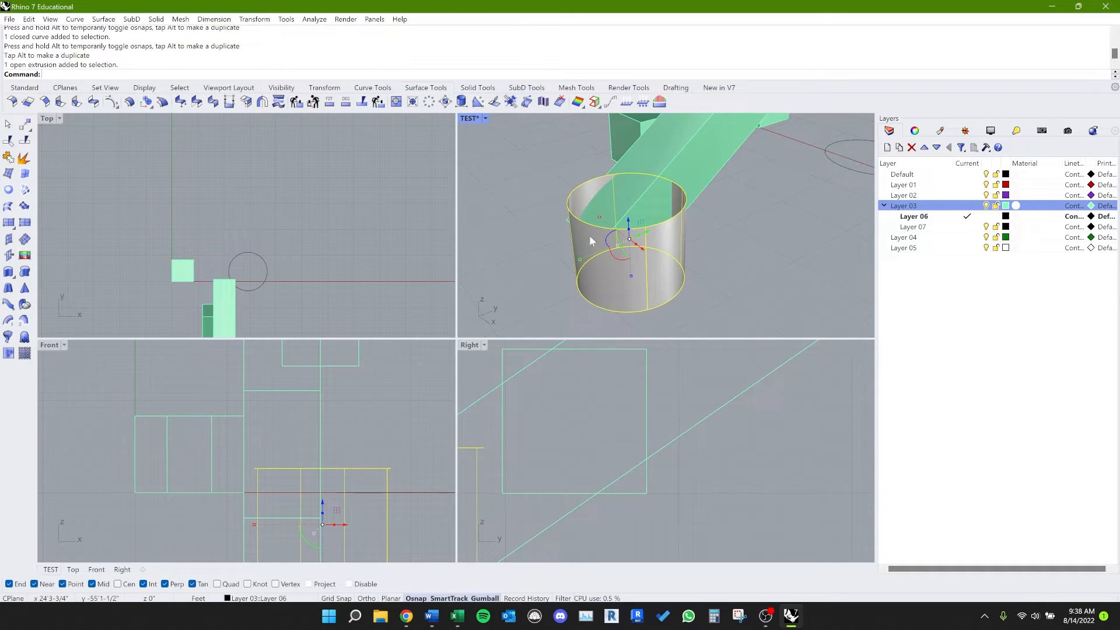
click(770, 286)
click(669, 289)
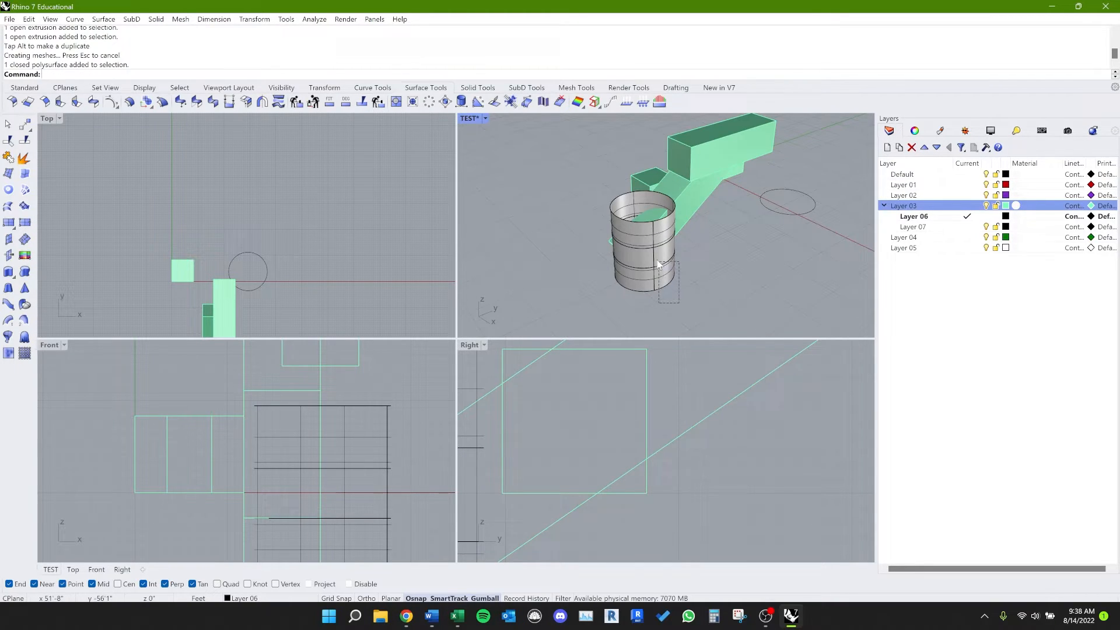
drag(658, 261, 704, 266)
Step: Maximize the TEST viewport and orbit to an elevated view of the boxes and the cylinder
right_drag(678, 245, 637, 257)
scroll(637, 257, down, 3)
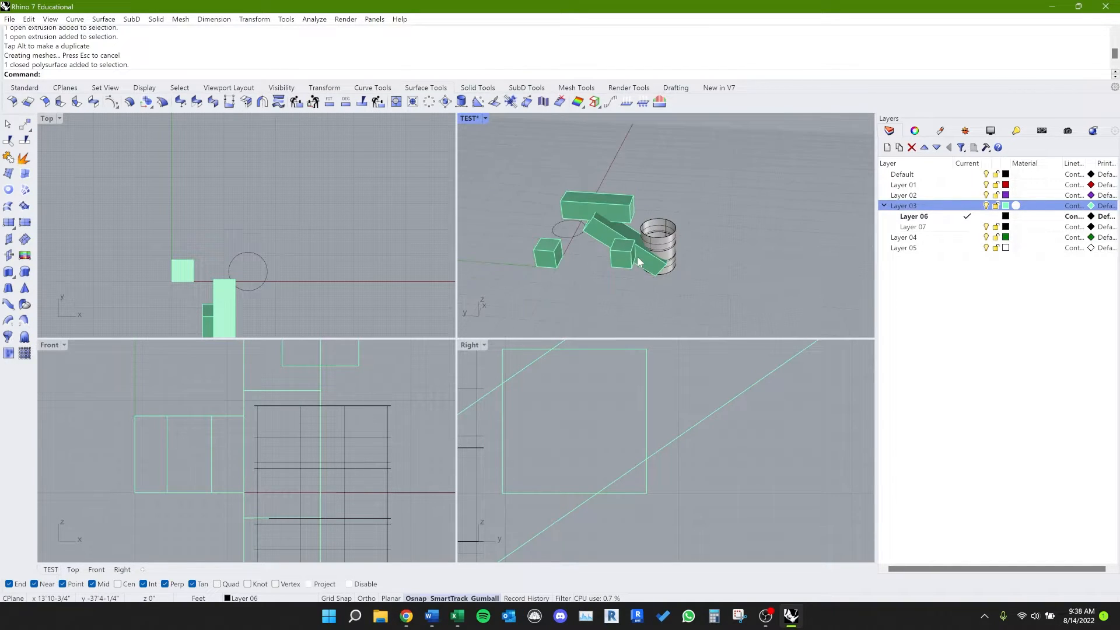
double_click(478, 119)
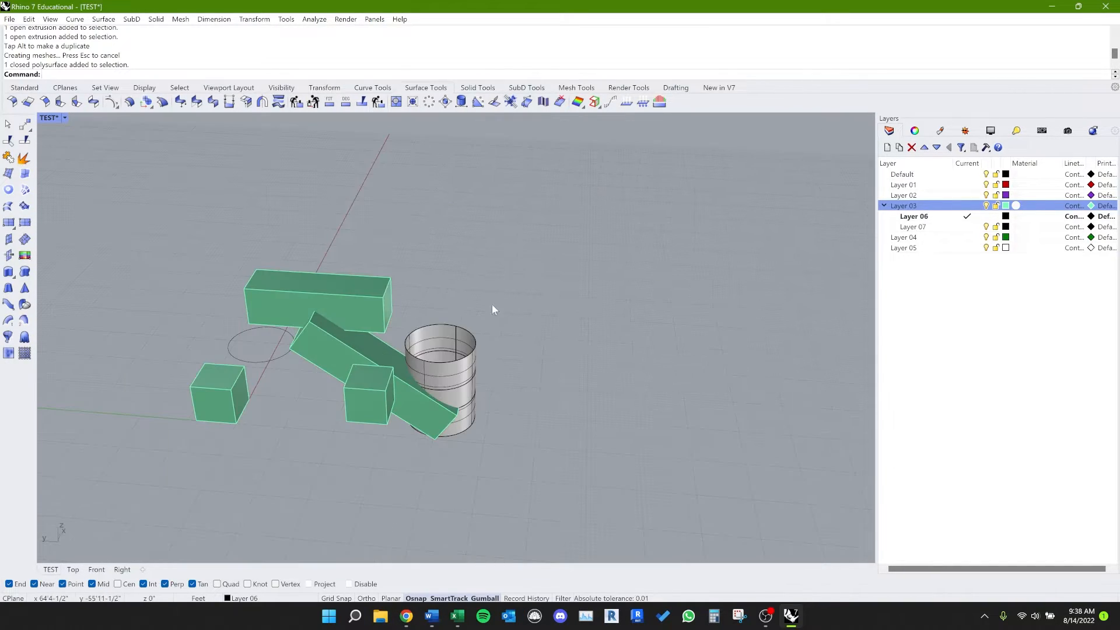
right_drag(533, 349, 558, 343)
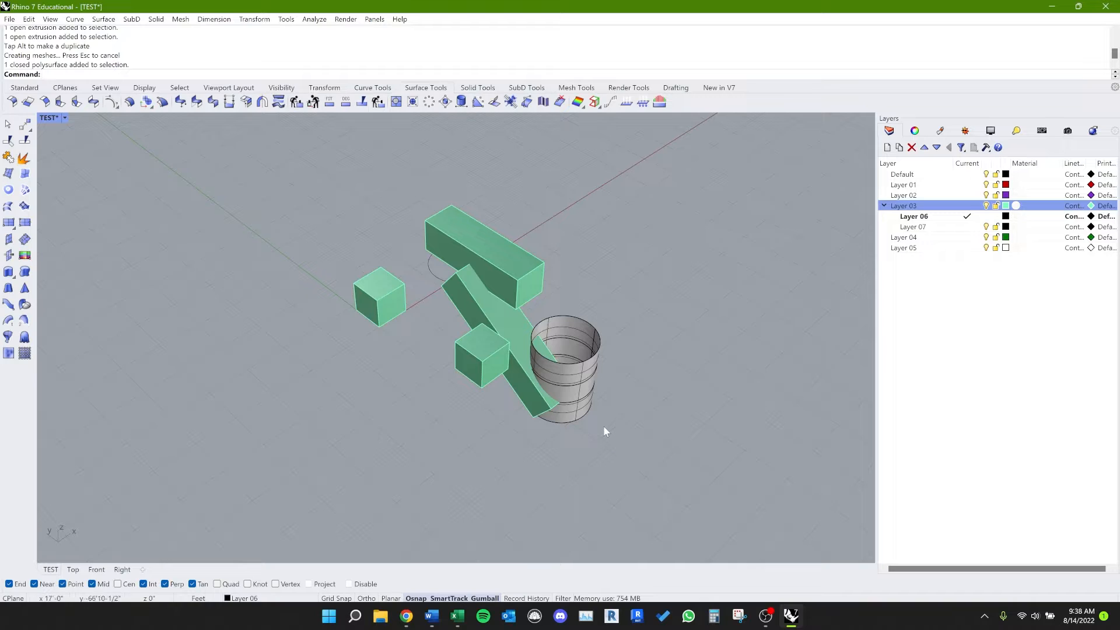
Step: Draw a winding degree-3 control-point curve on open ground beyond the cubes with the CV alias
key(Up)
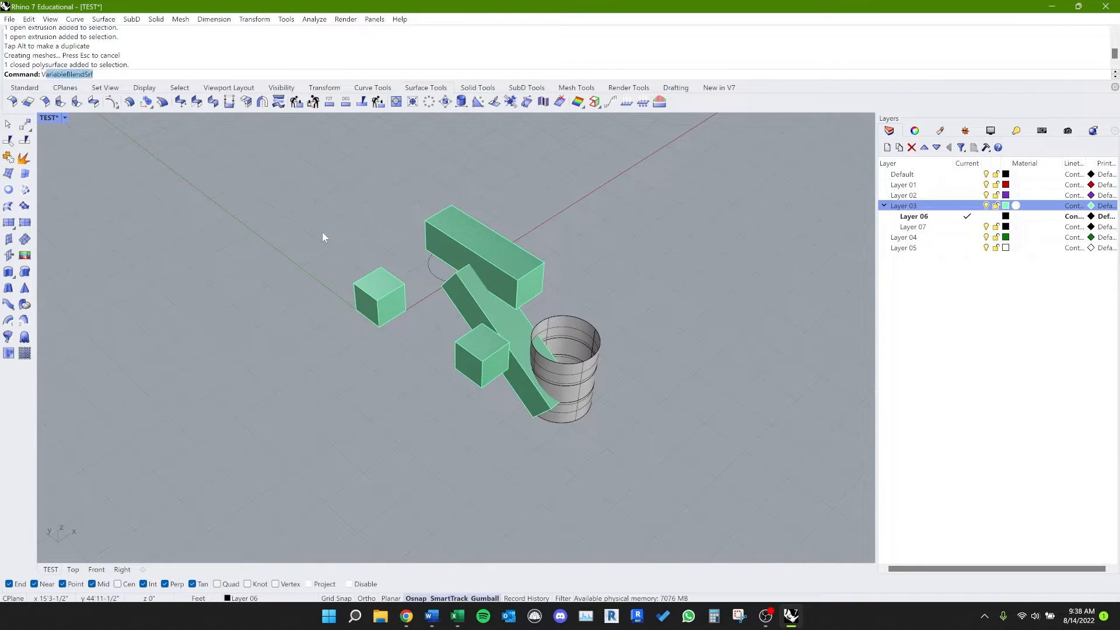
text(CV)
key(Return)
click(252, 365)
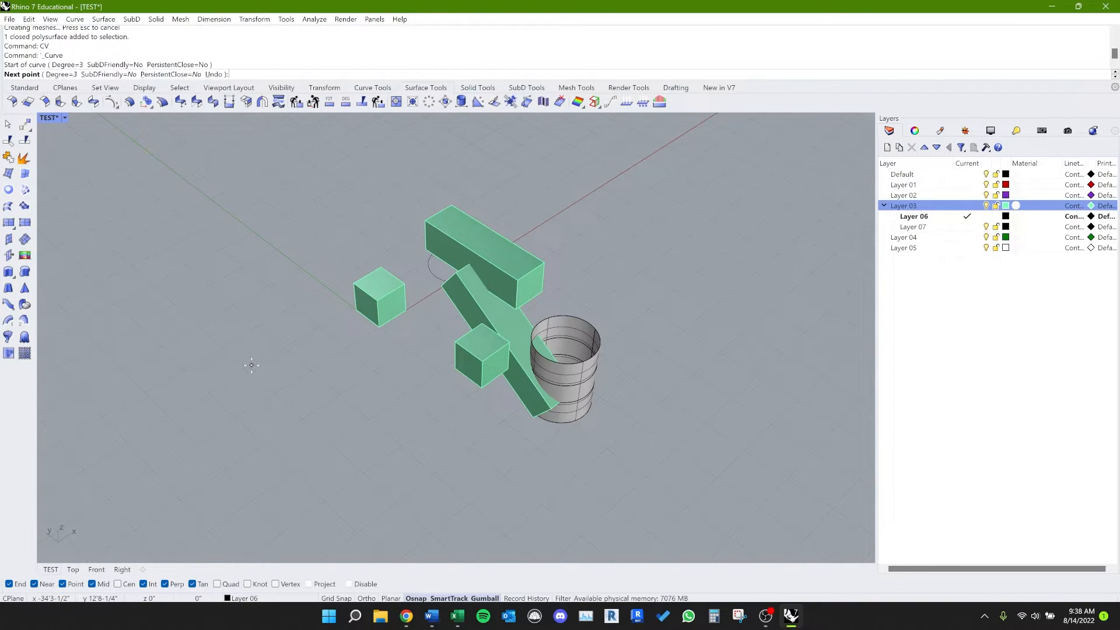
click(256, 307)
click(305, 308)
click(305, 272)
click(270, 245)
click(323, 168)
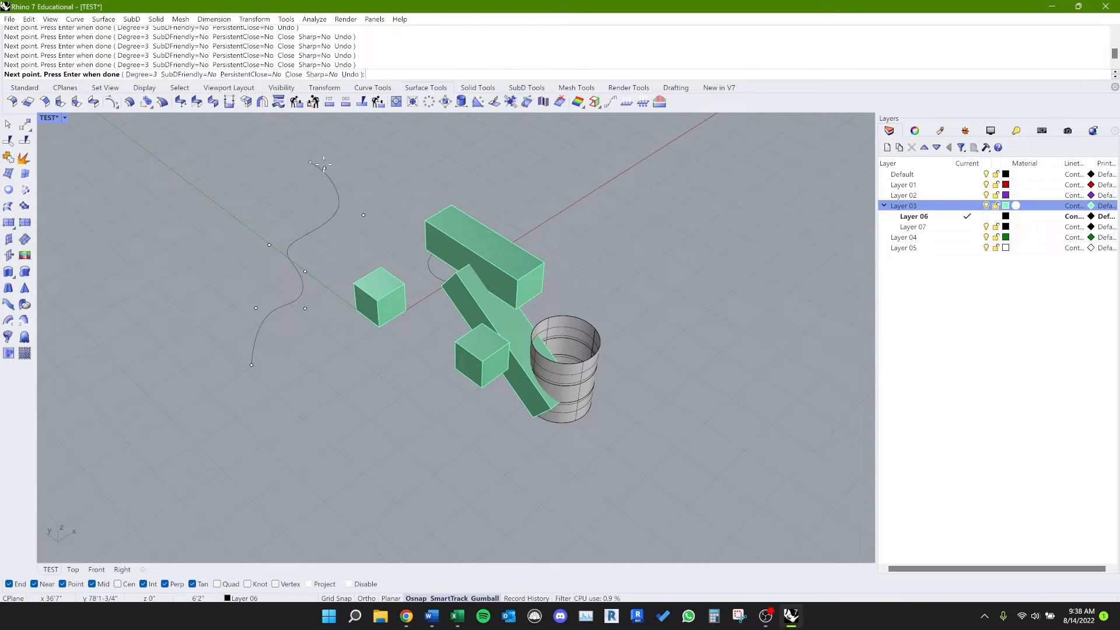
click(378, 165)
key(Return)
Step: Extrude the winding curve vertically into a wall surface with the gumball and orbit around the result
click(323, 229)
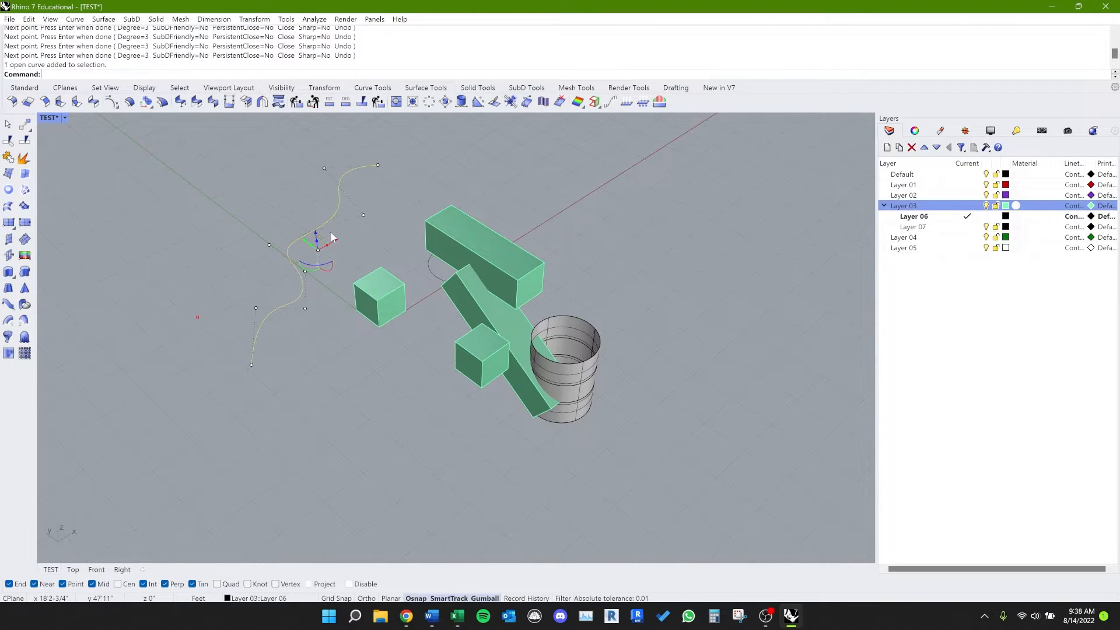
right_drag(329, 235, 320, 207)
drag(342, 279, 342, 232)
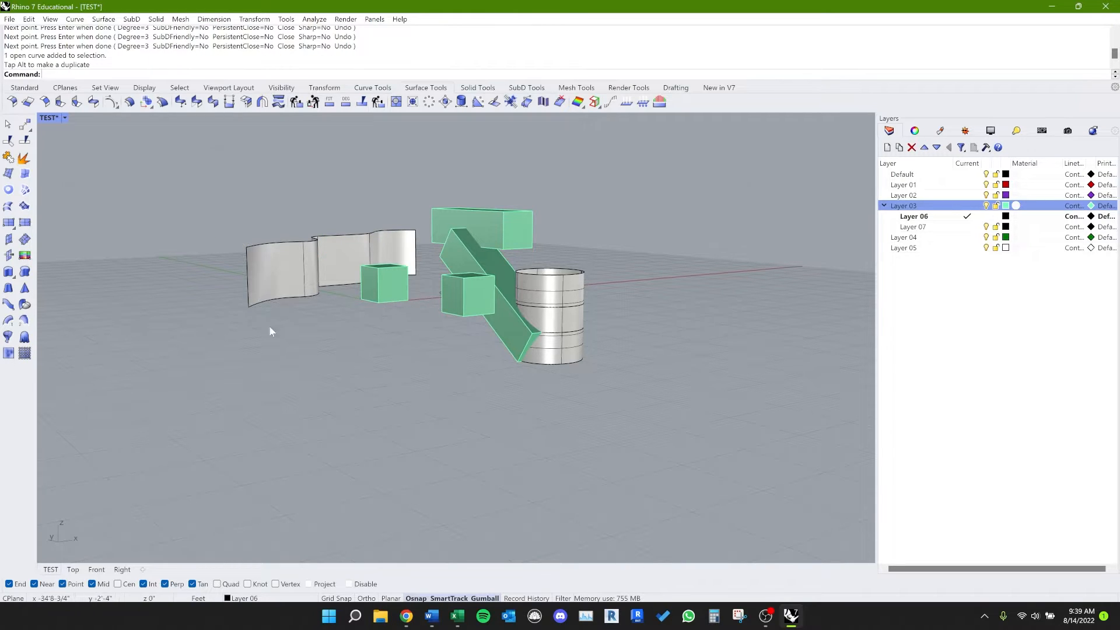
right_drag(268, 325, 295, 323)
Step: Start ExtrudeSrf on the curved wall with the ES alias, toggling DeleteInput to Yes and back to No
click(295, 328)
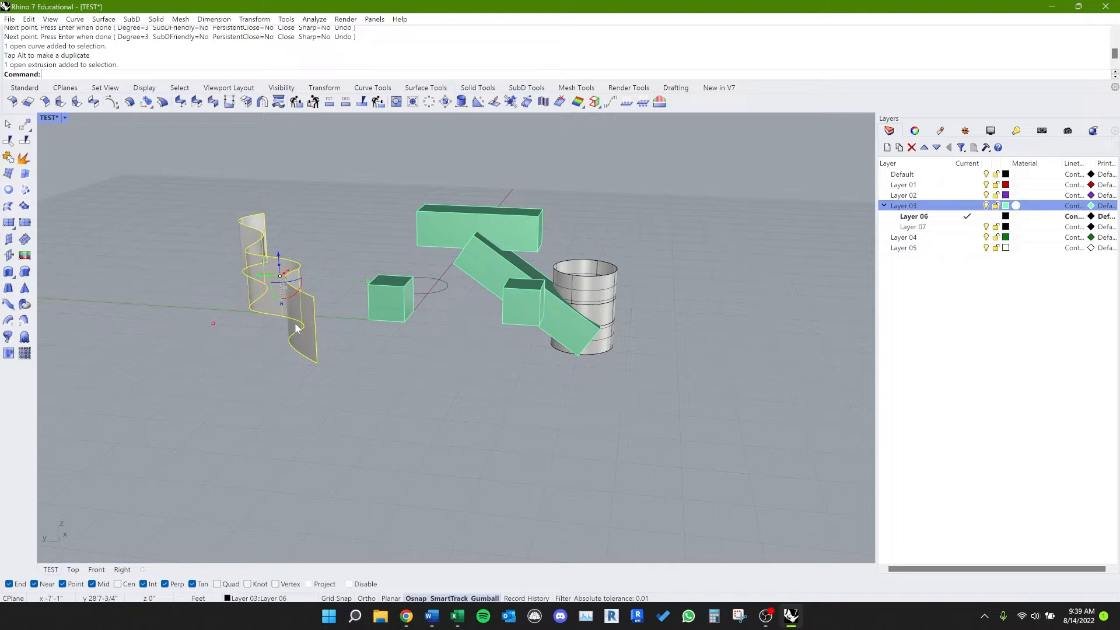
text(ES)
key(Return)
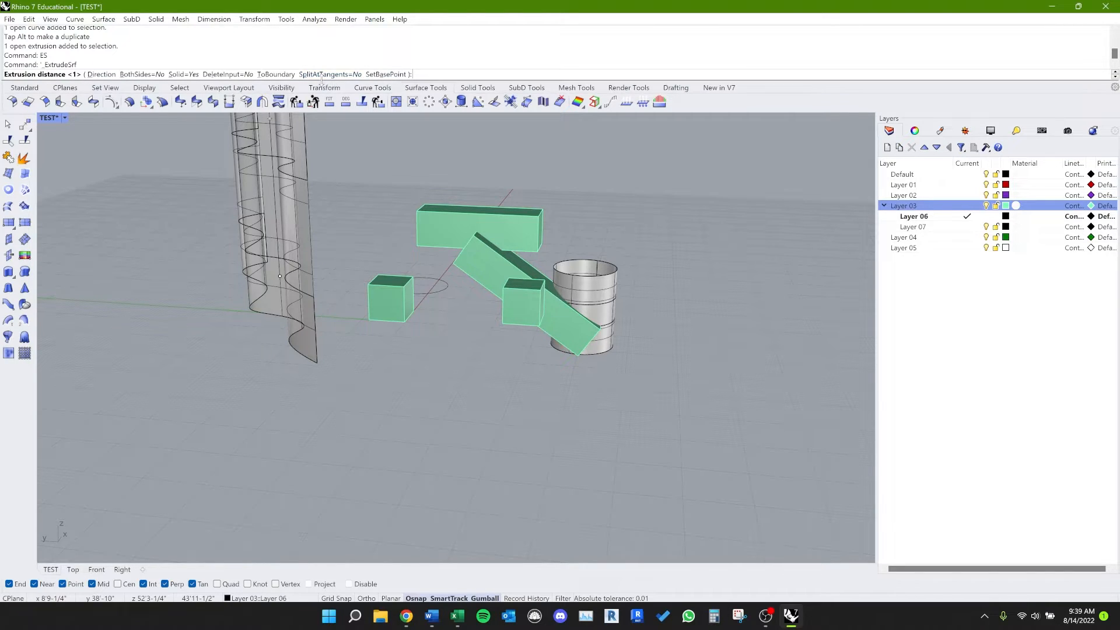
click(245, 75)
click(245, 74)
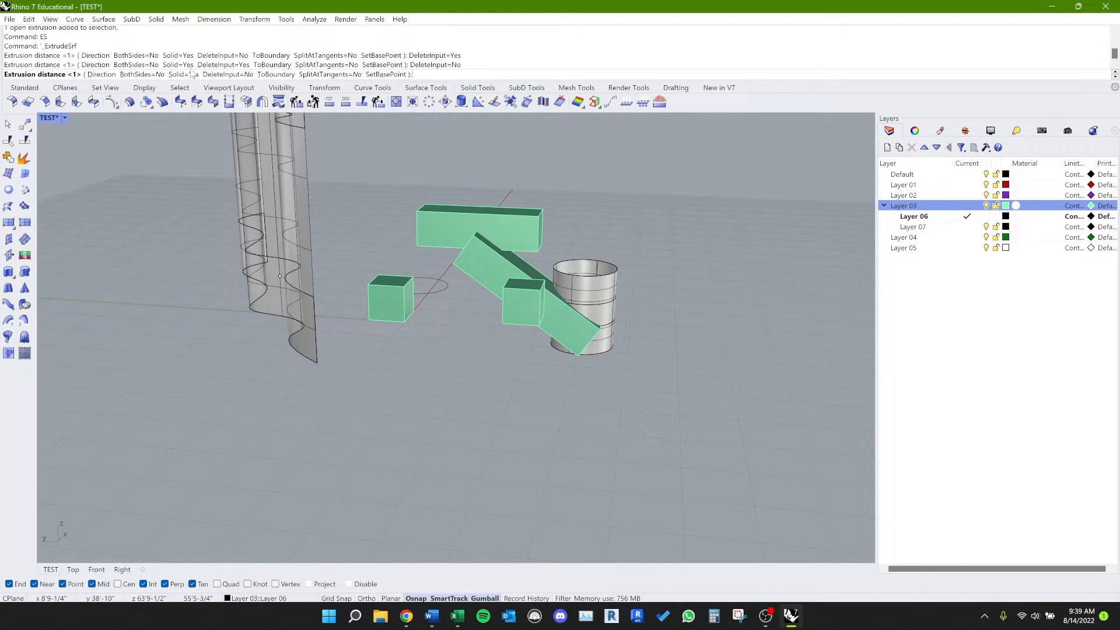
Step: Set the extrusion direction along Y from the wall's lower corner and extrude the wall horizontally into a thick solid
click(95, 76)
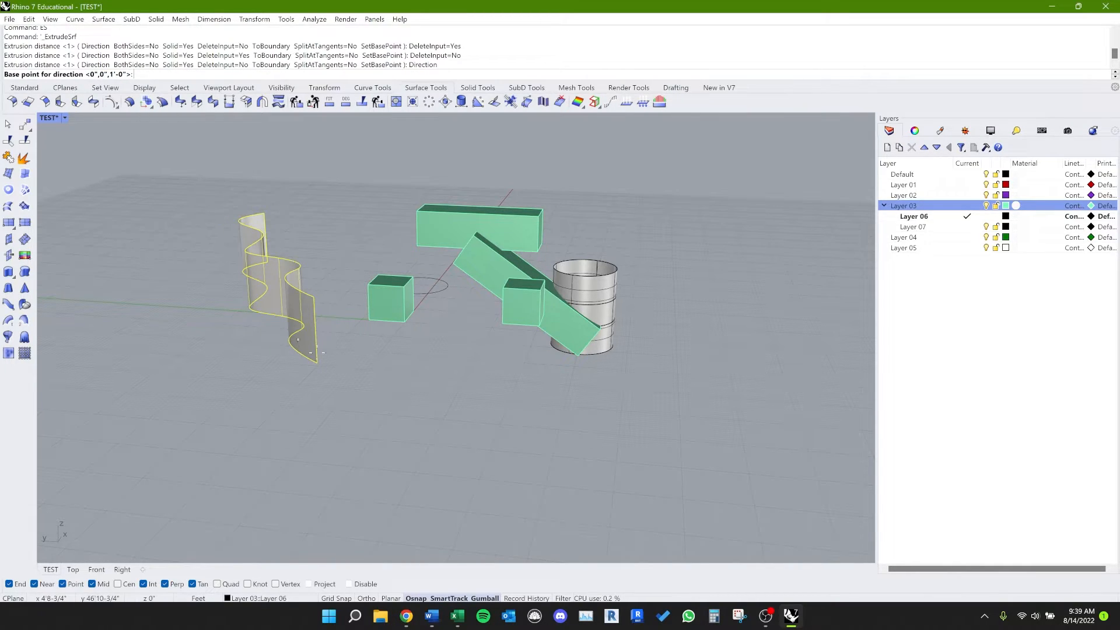
click(318, 363)
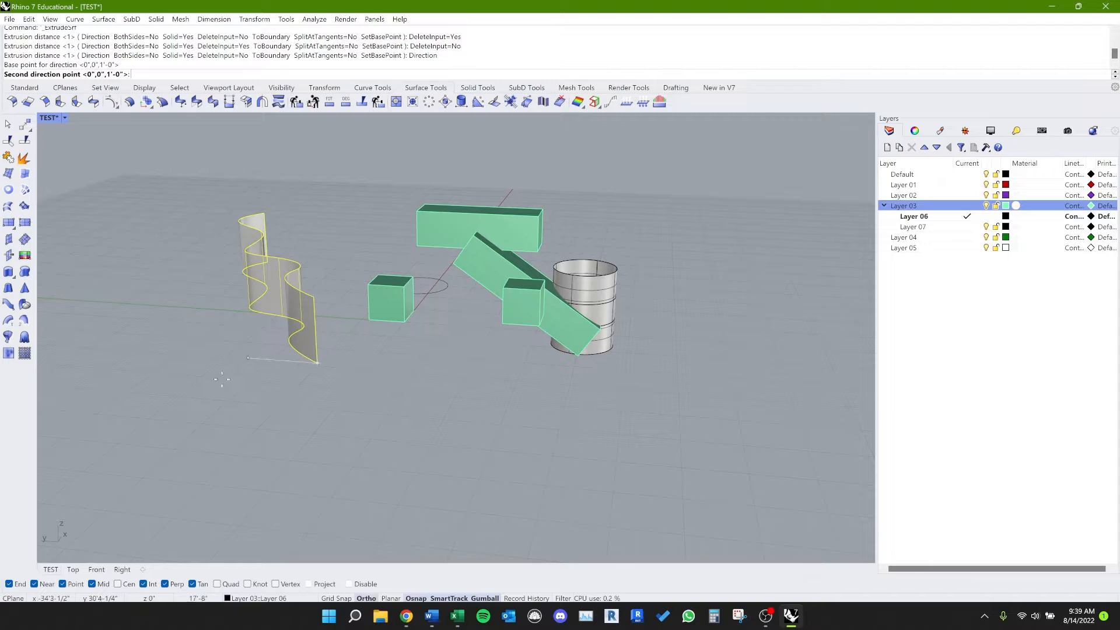
click(172, 353)
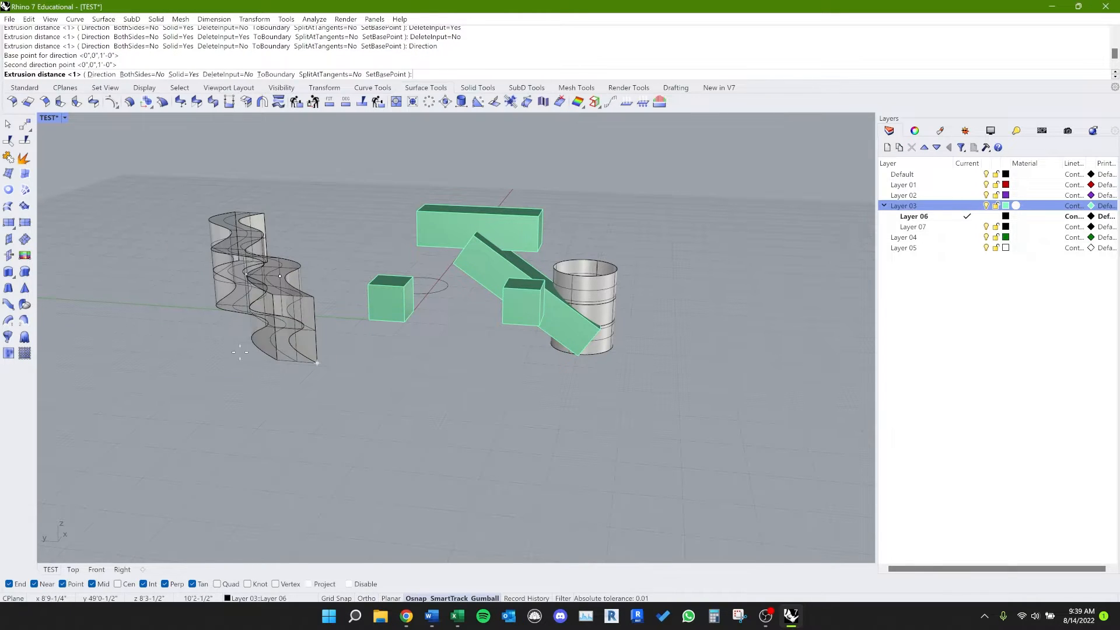
right_drag(318, 363, 384, 429)
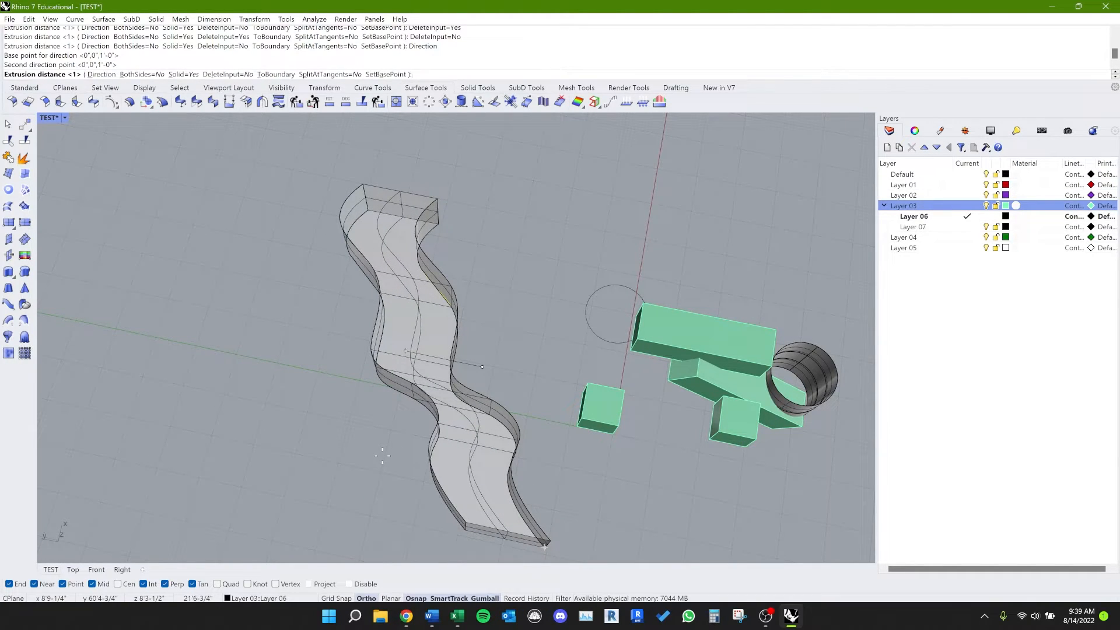
mouse_move(388, 459)
shift+right_down()
mouse_move(382, 407)
mouse_move(395, 378)
shift+right_up()
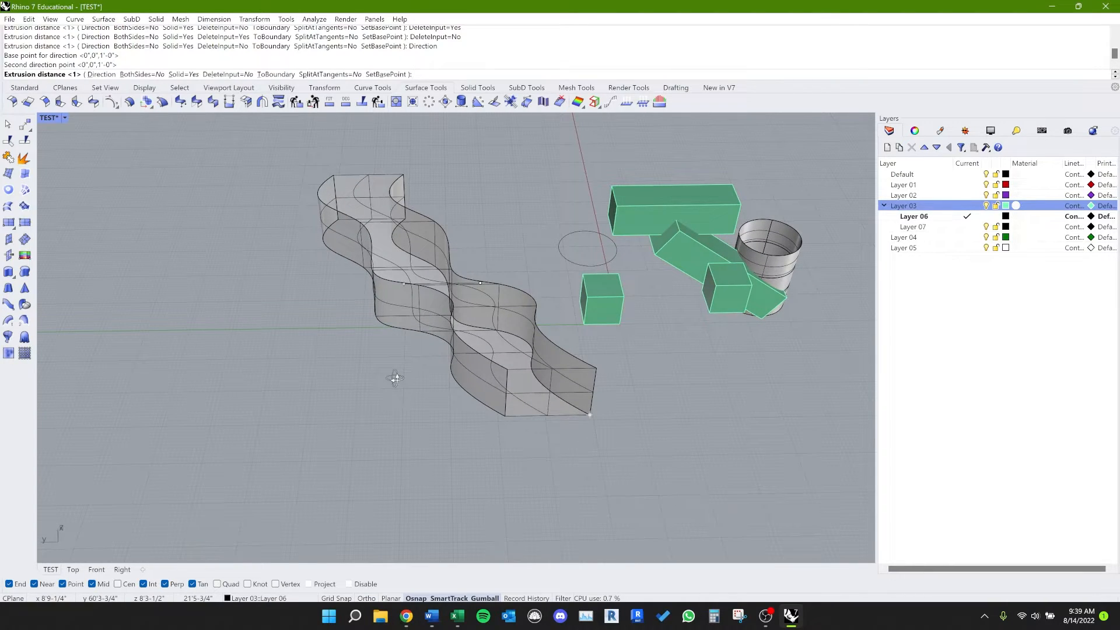
click(397, 342)
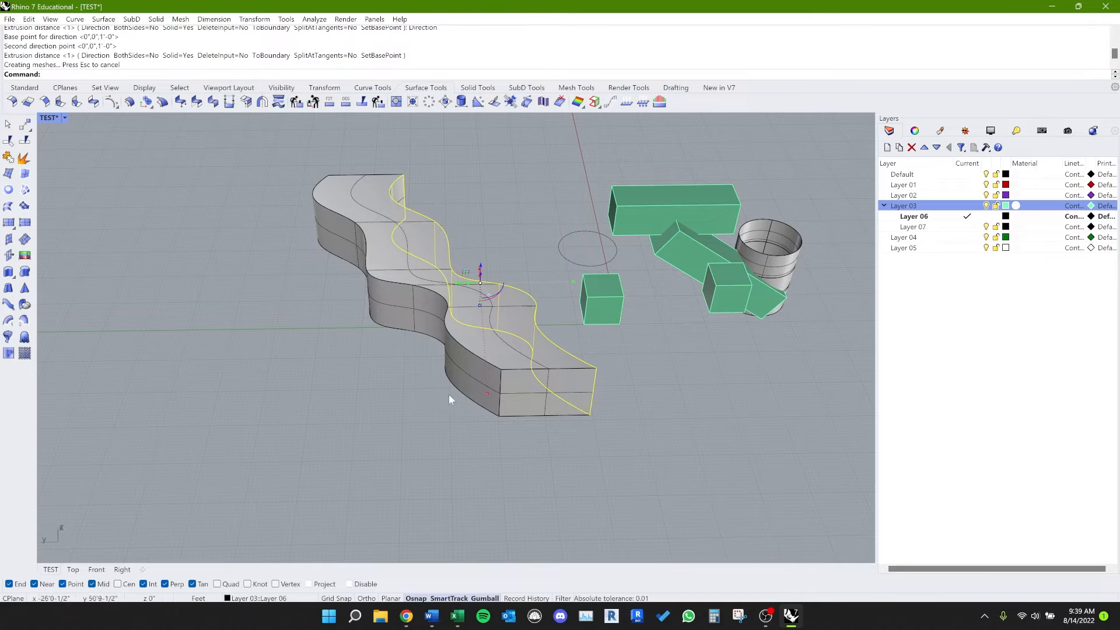
Step: Delete the thick extruded solid, keeping the curved wall surface
key(Escape)
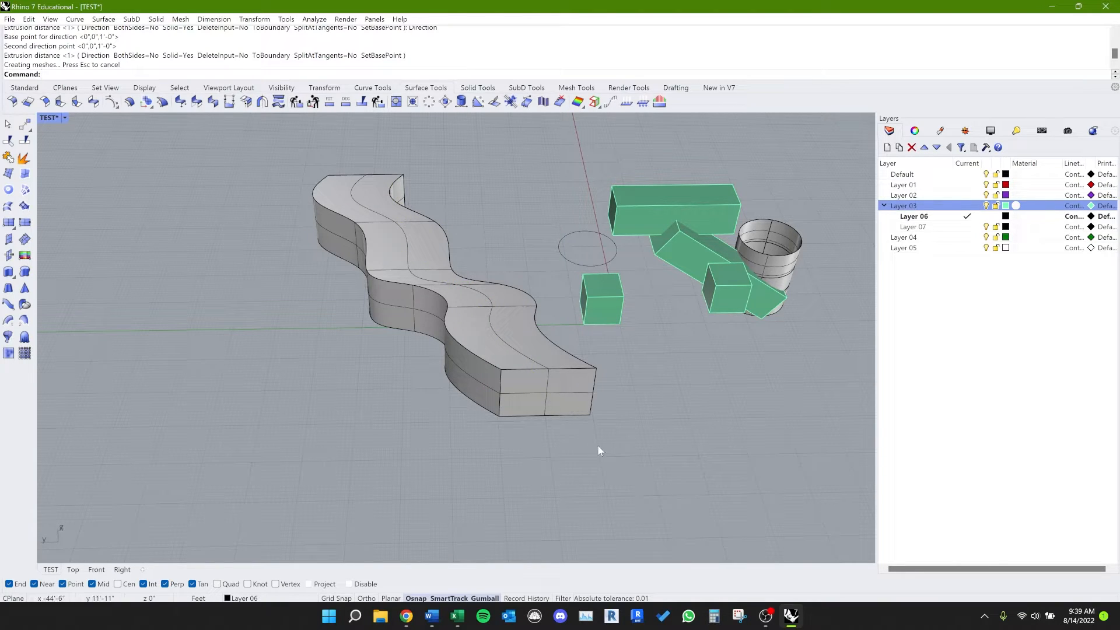
click(545, 396)
key(Delete)
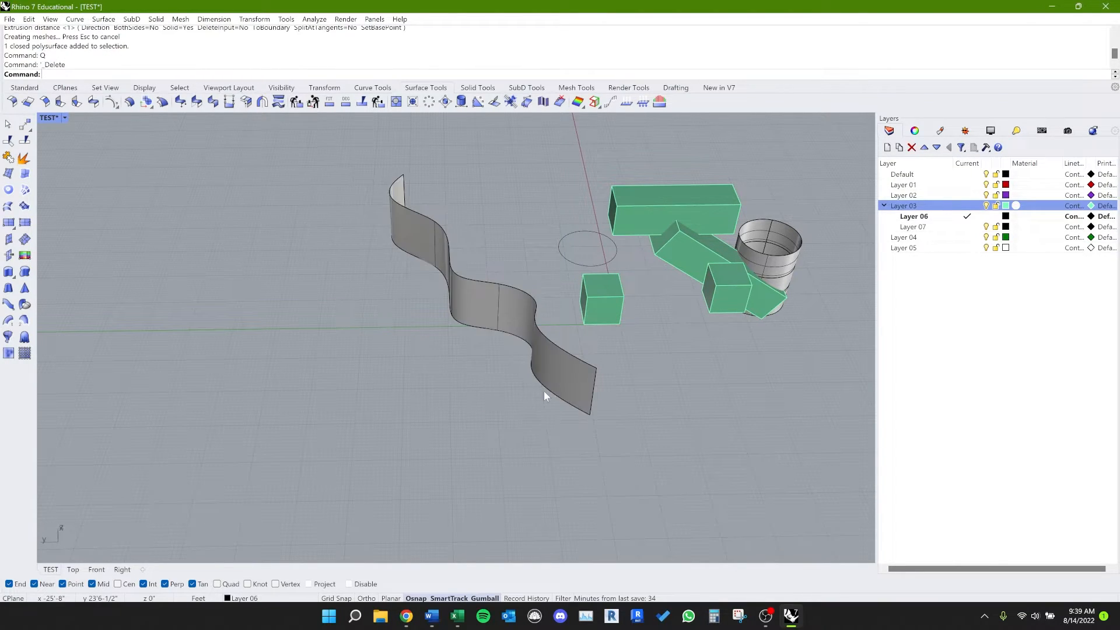
Step: Start OffsetSrf on the curved wall with the FS alias and flip all offset directions
click(563, 371)
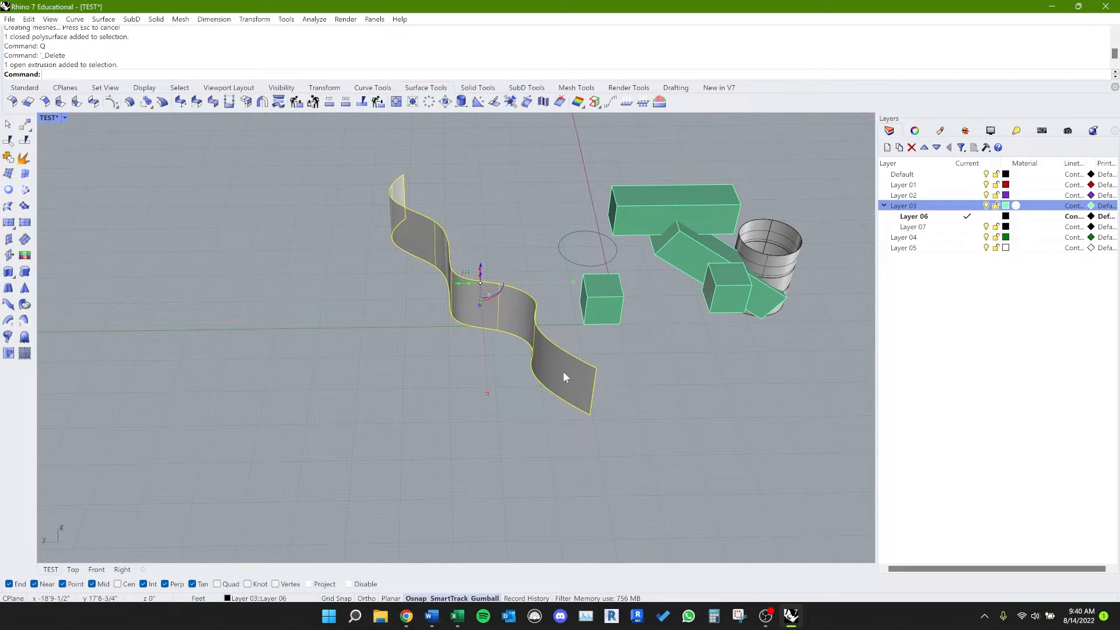
key(Return)
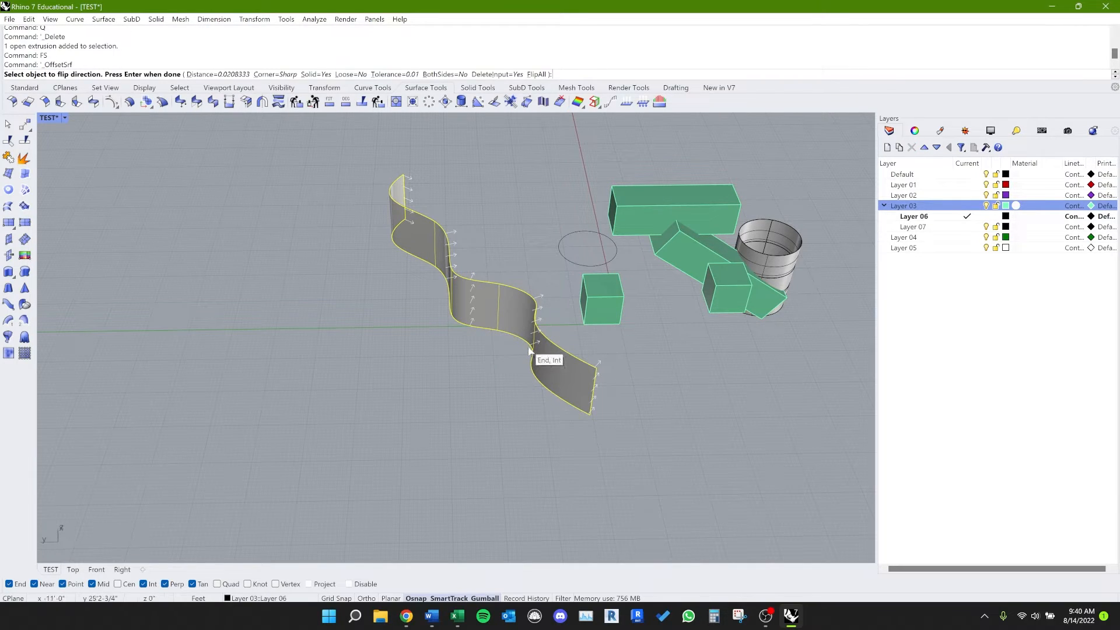
right_drag(507, 230, 469, 266)
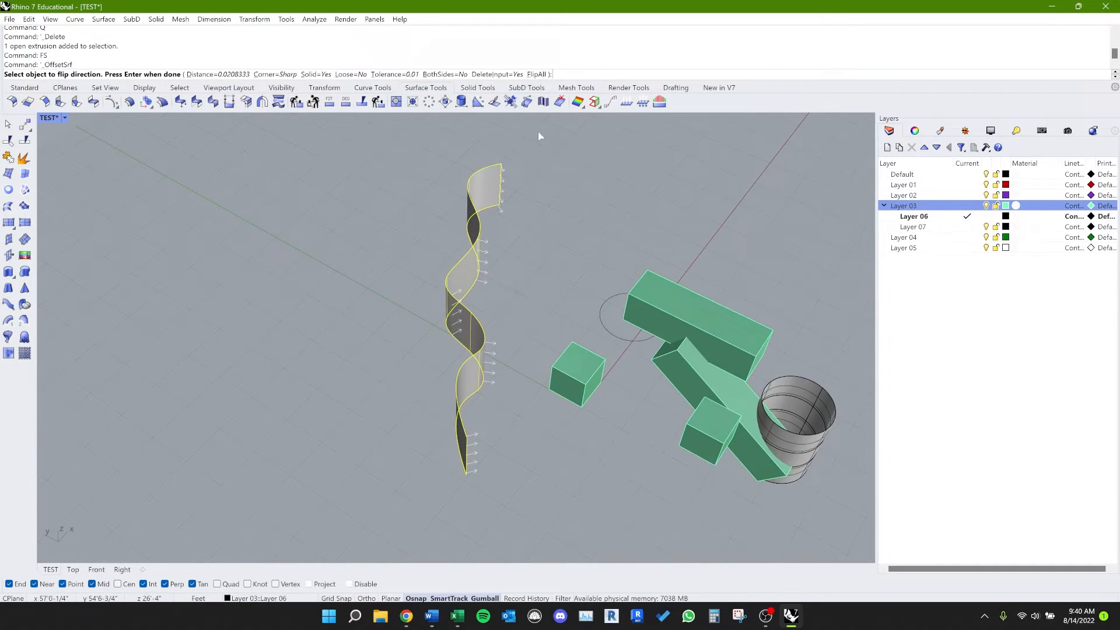
click(542, 76)
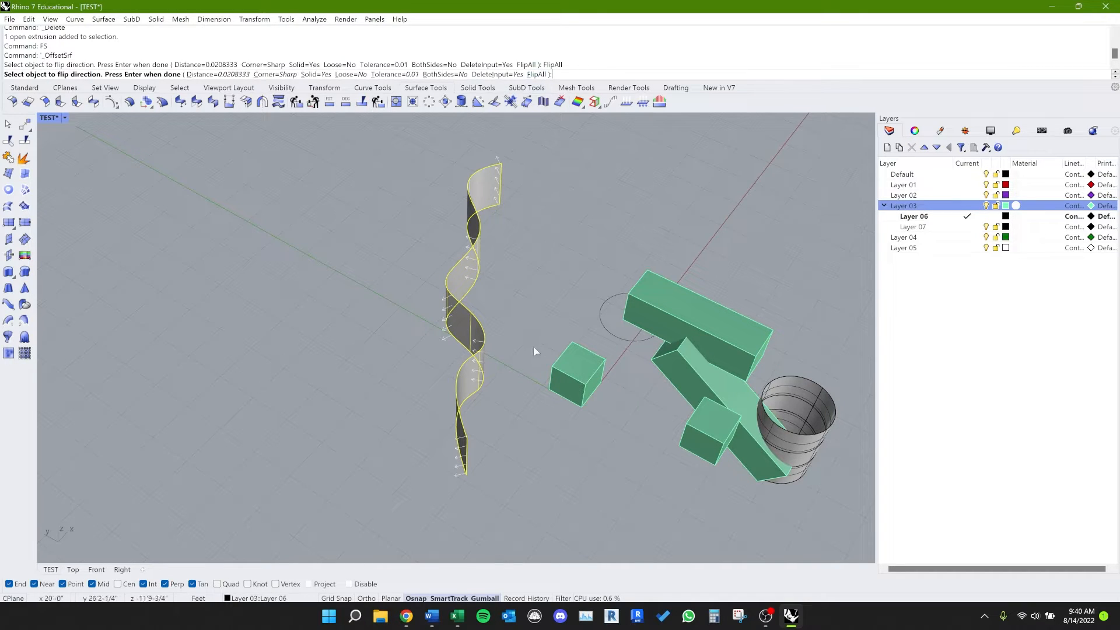
right_drag(488, 367, 533, 412)
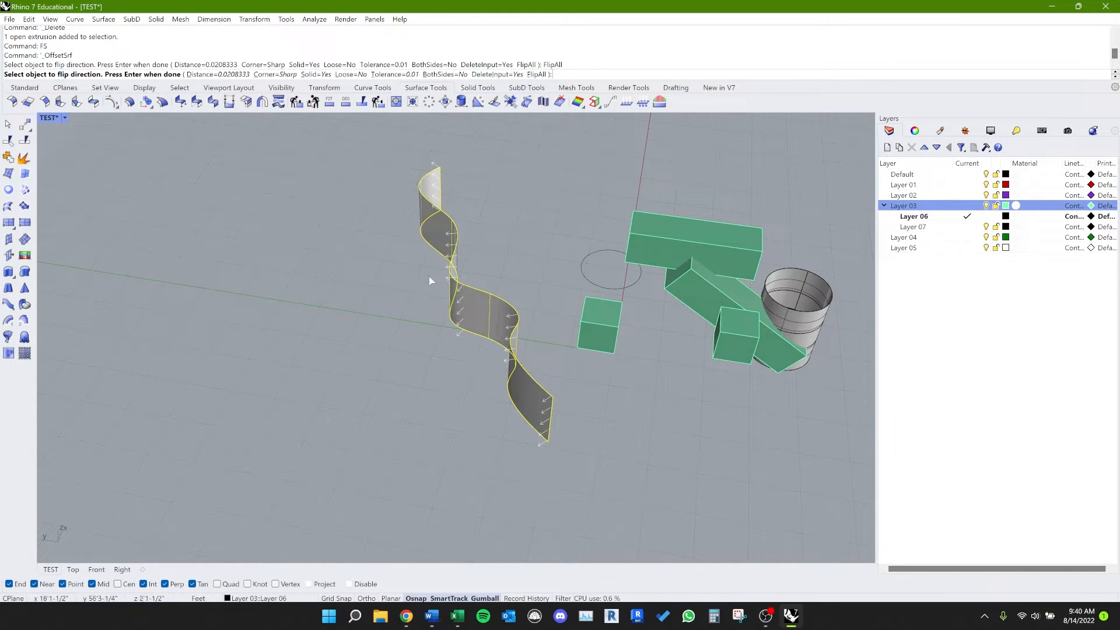
Step: Set the offset distance to 10' and offset the curved wall into a solid, inspecting it from several angles
click(240, 74)
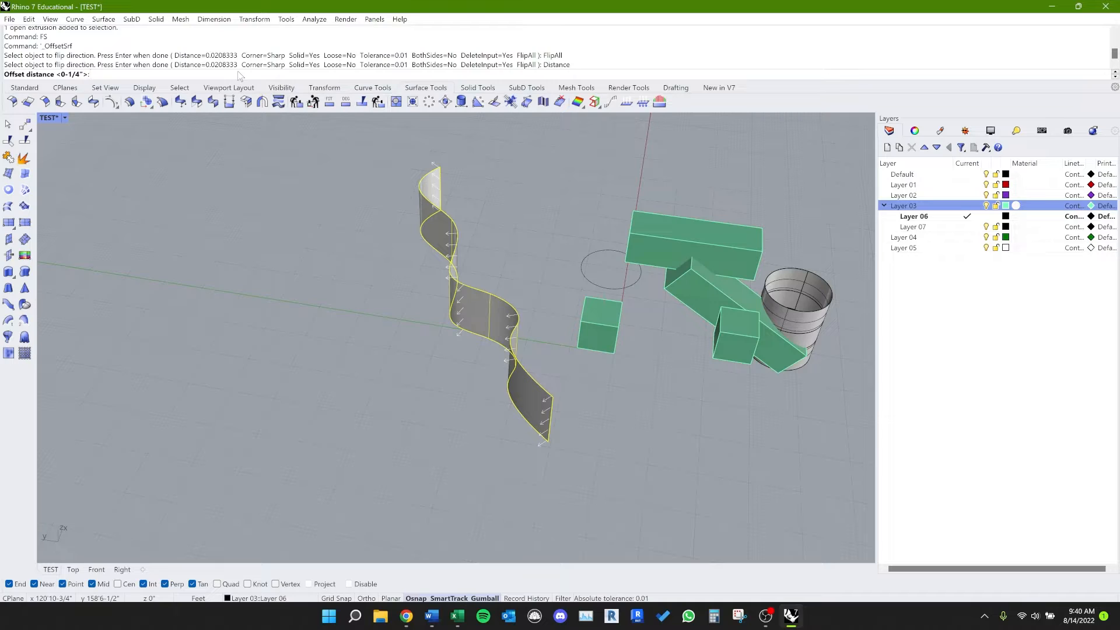
text(10')
key(Return)
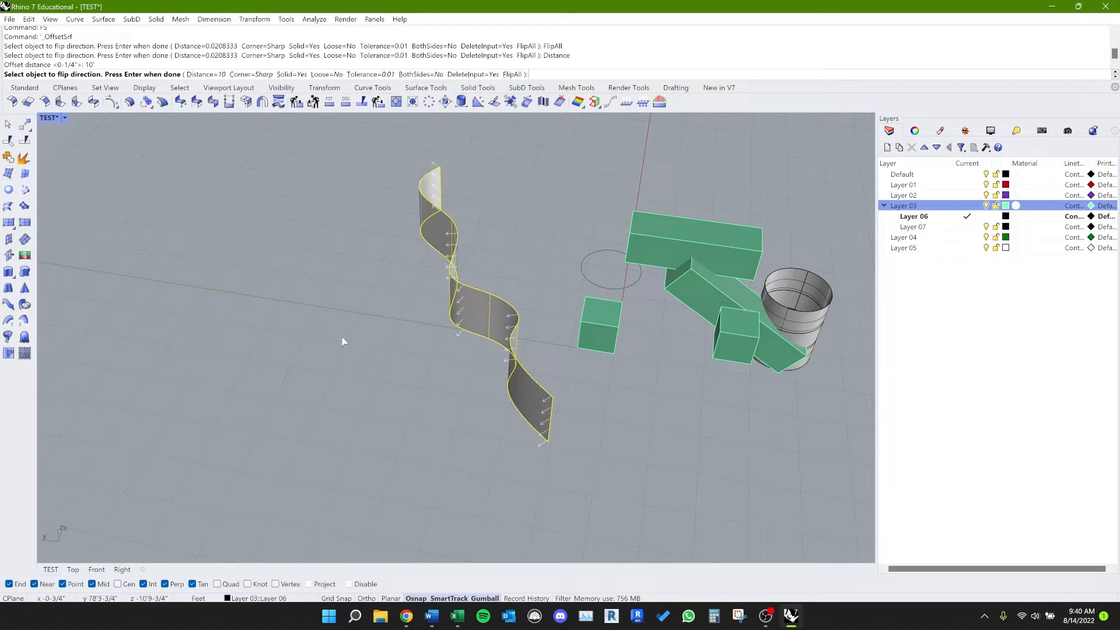
click(343, 361)
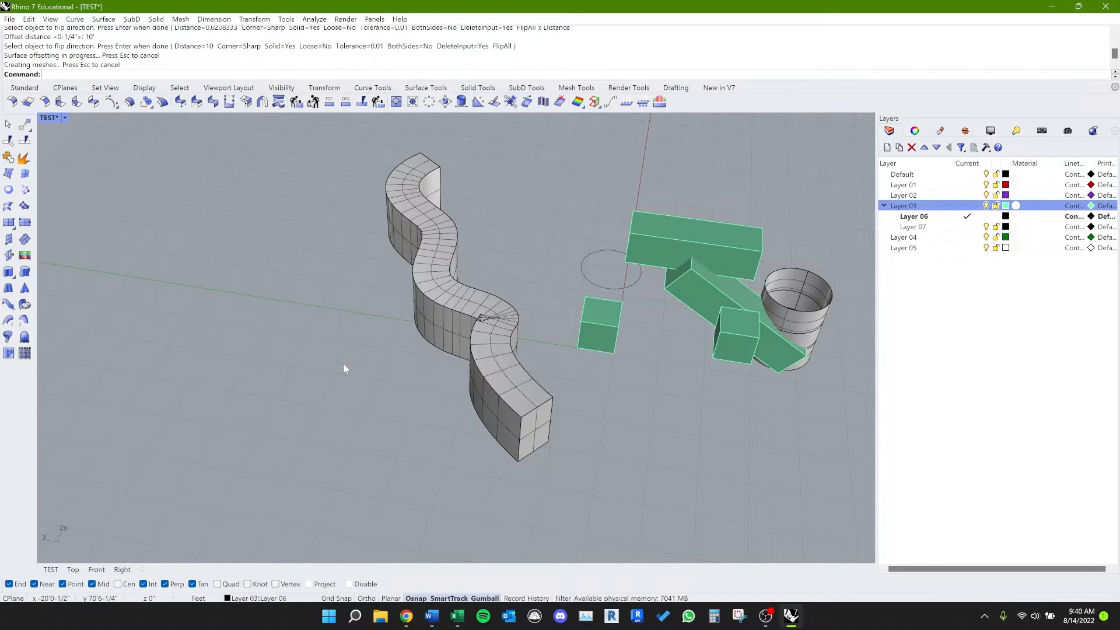
right_drag(446, 332, 460, 445)
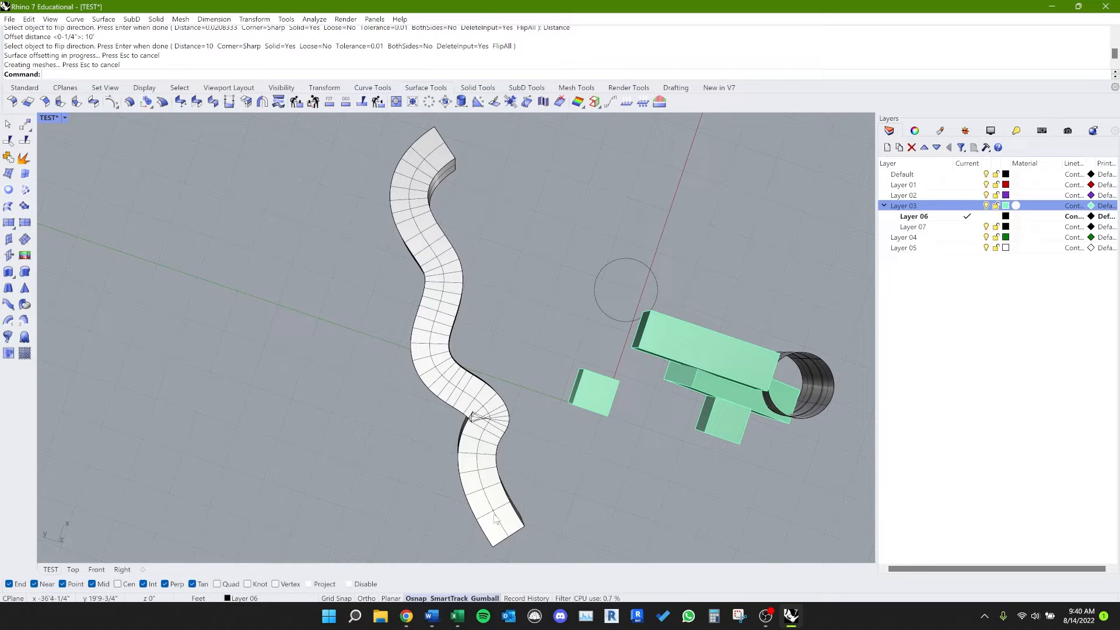
right_drag(497, 519, 522, 436)
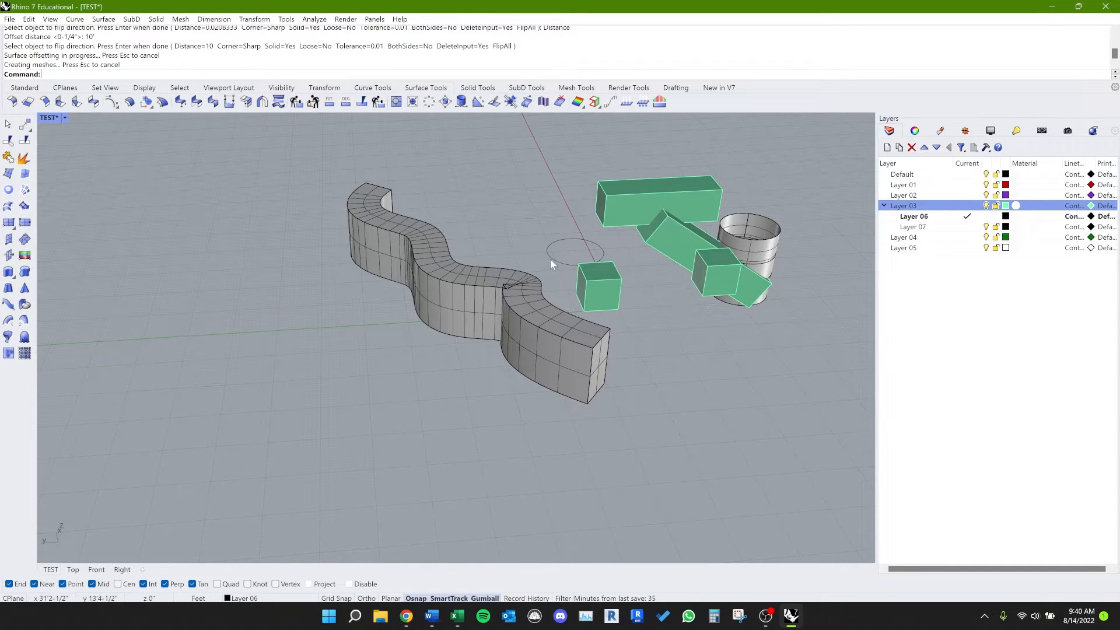
Step: Draw an open zigzag polyline on the ground beside the wavy wall with the XX alias
text(XX)
key(Return)
click(321, 462)
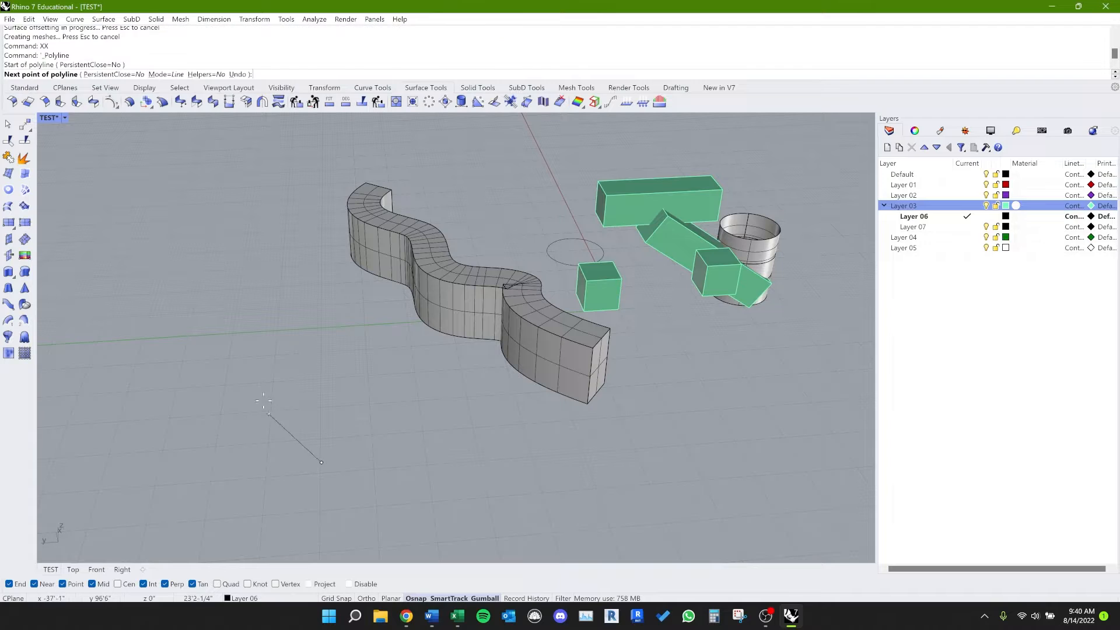
click(260, 398)
click(329, 390)
click(248, 304)
click(346, 290)
click(269, 243)
right_click(307, 241)
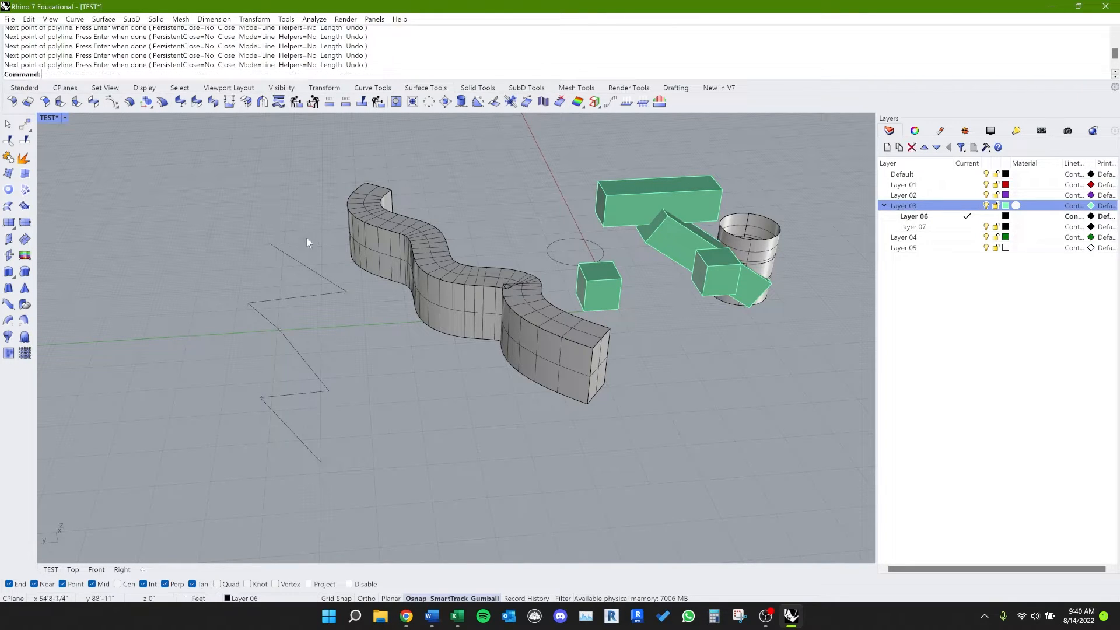
Step: Show the zigzag polyline's control points and move the second vertex from one end to stretch that corner
click(327, 294)
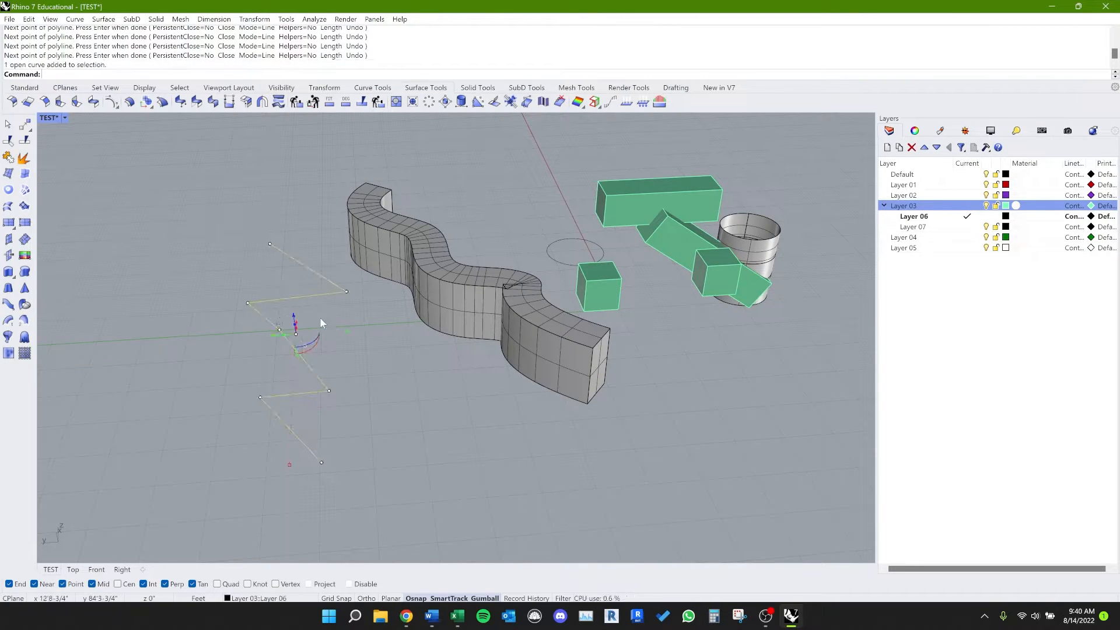
click(347, 291)
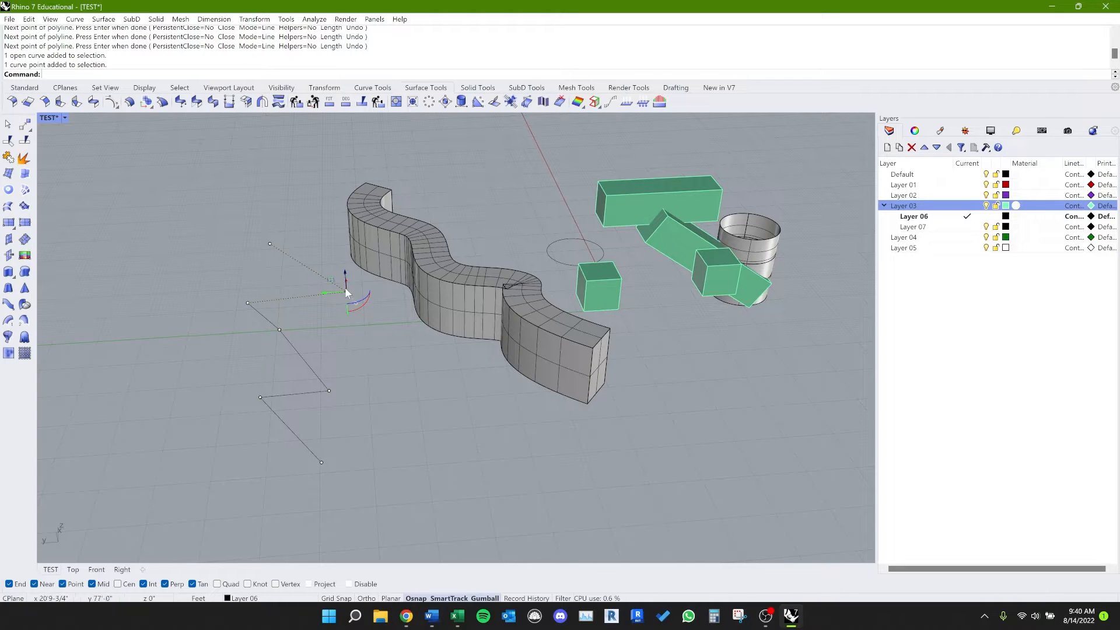
right_drag(347, 335, 379, 342)
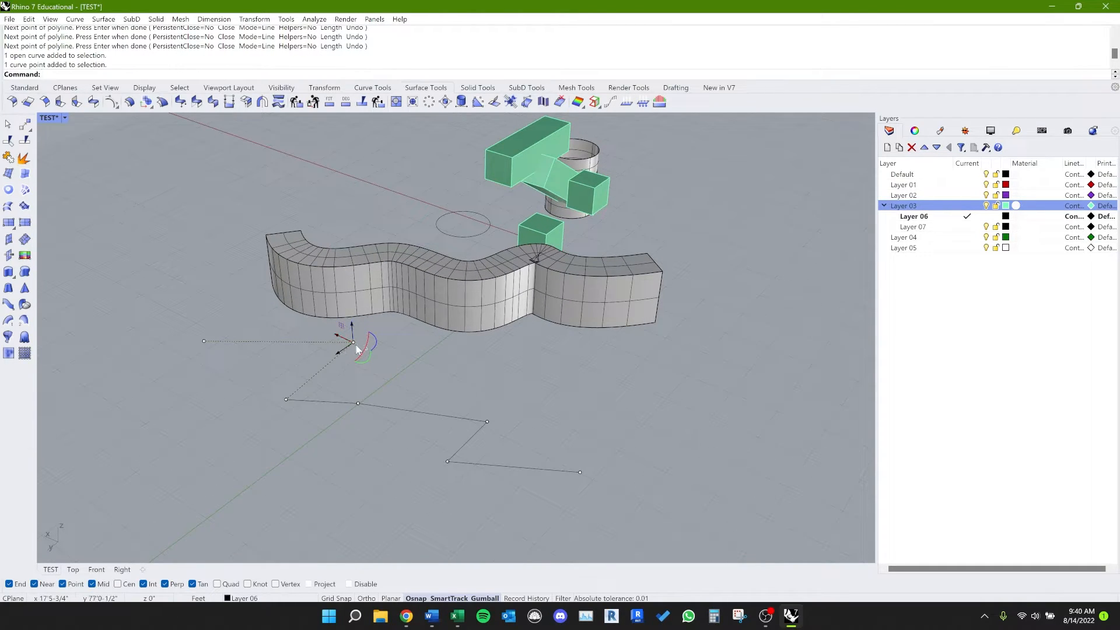
drag(357, 348, 406, 350)
Step: Try to display solid edit points on the zigzag polyline with SolidPtOn
click(476, 395)
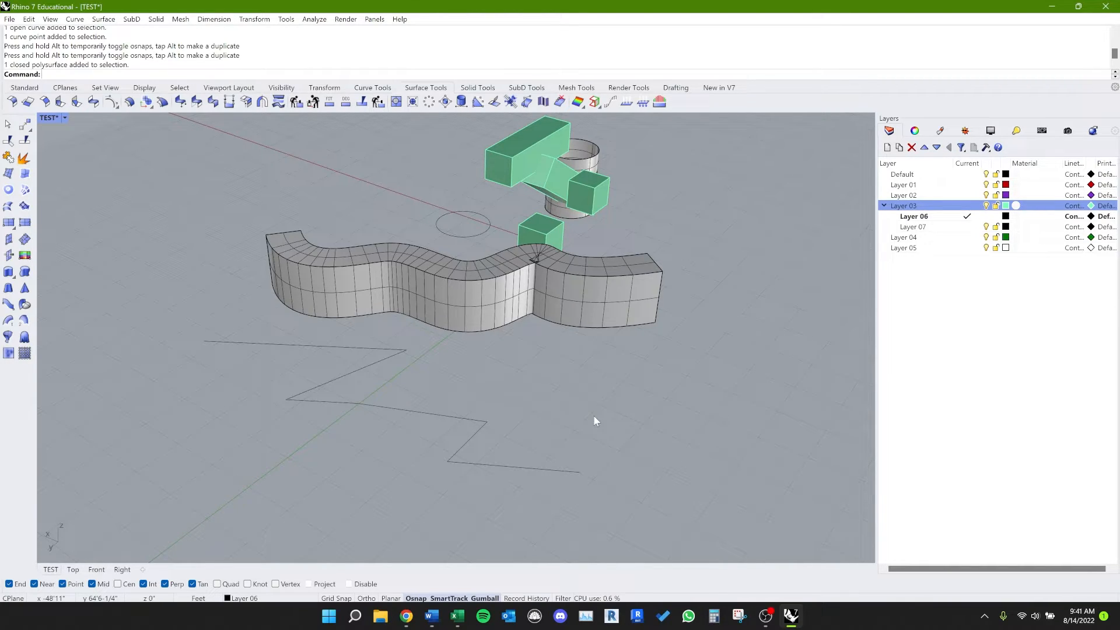
click(579, 472)
right_click(613, 487)
key(Escape)
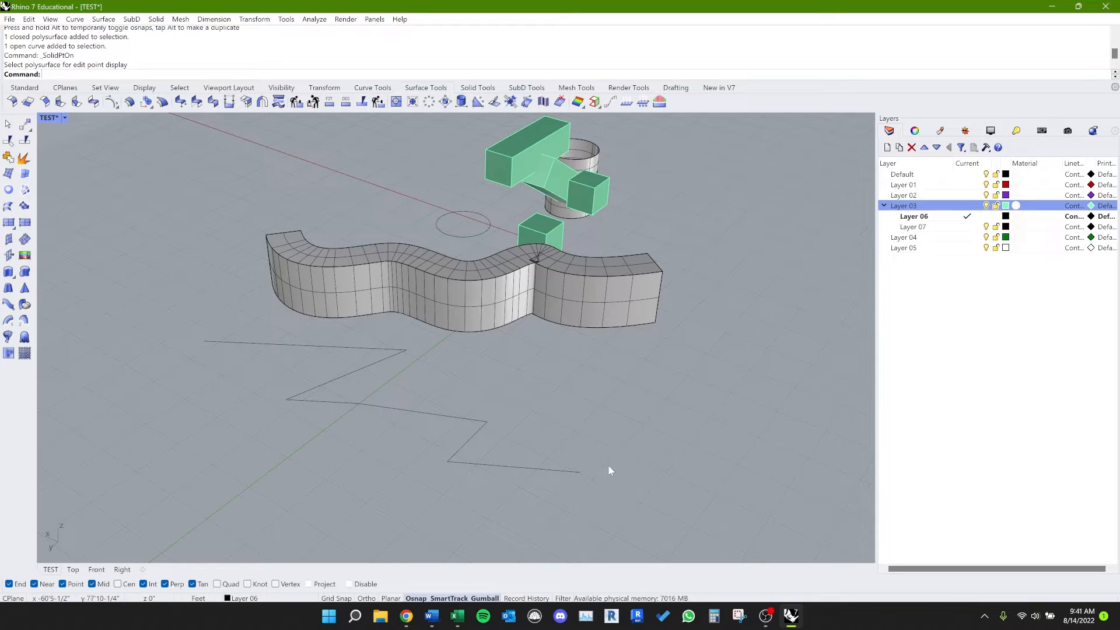
text(sol)
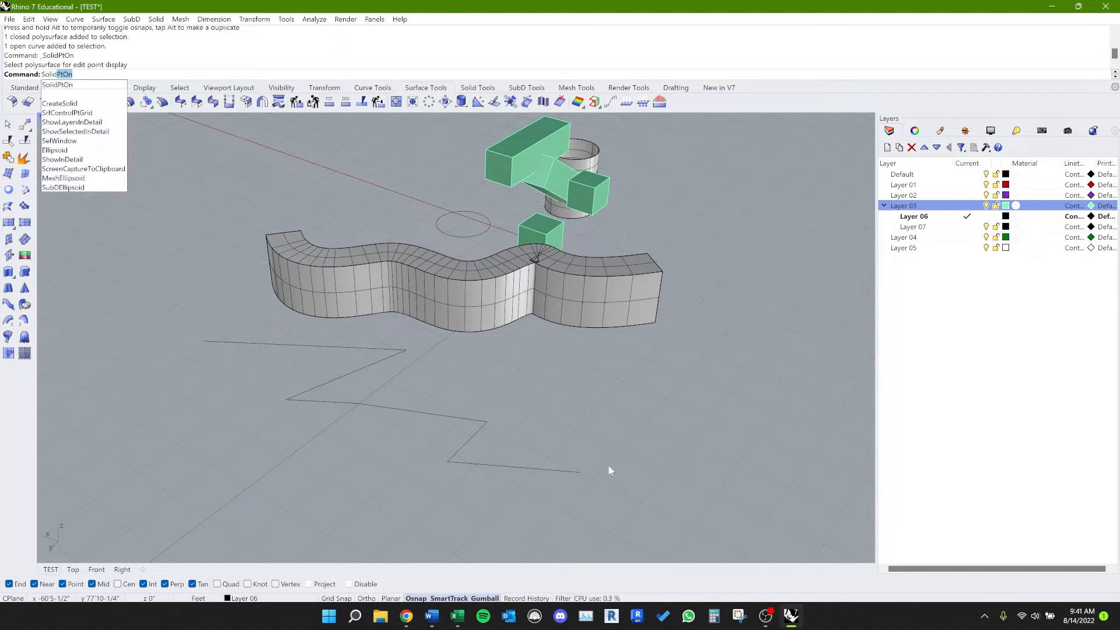
key(Escape)
text(pton)
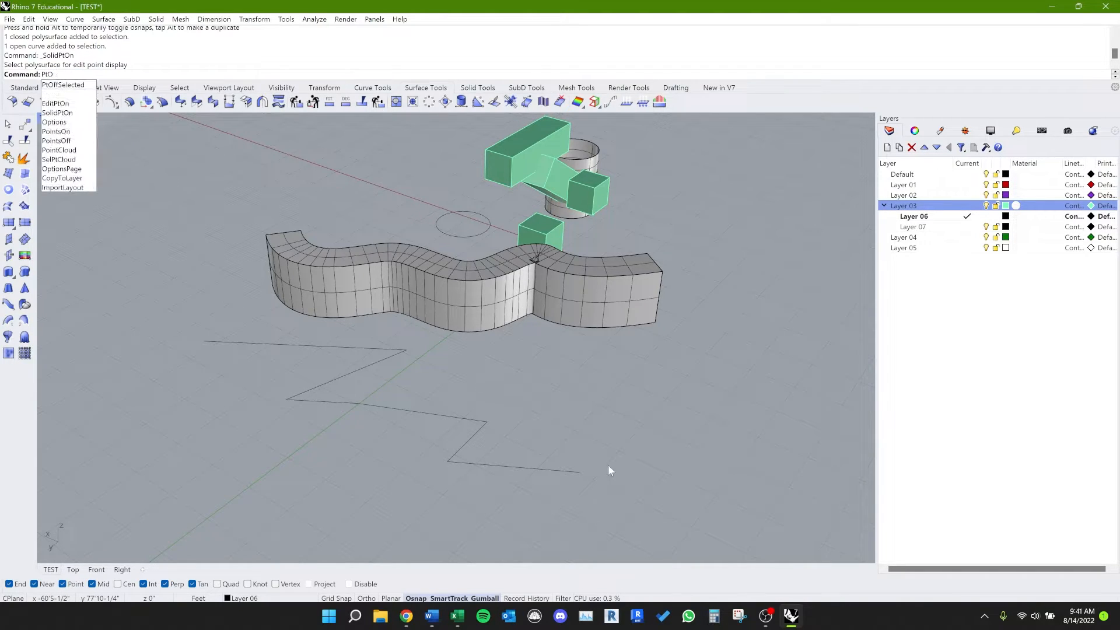
key(BackSpace)
key(BackSpace)
key(BackSpace)
key(BackSpace)
text(so)
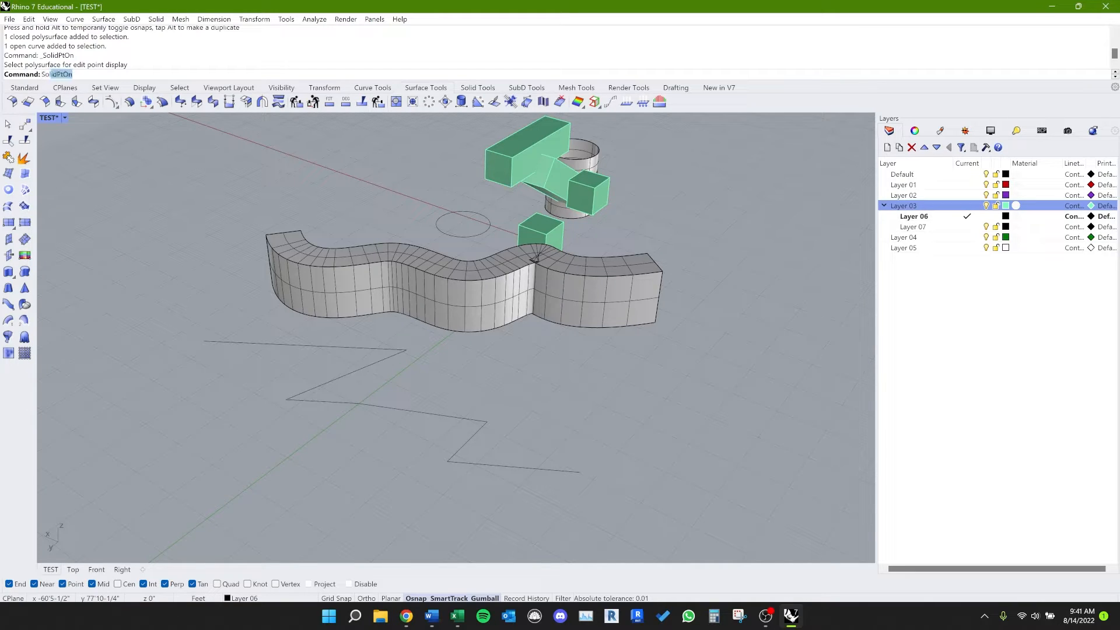
key(BackSpace)
key(BackSpace)
key(BackSpace)
text(PointsOn)
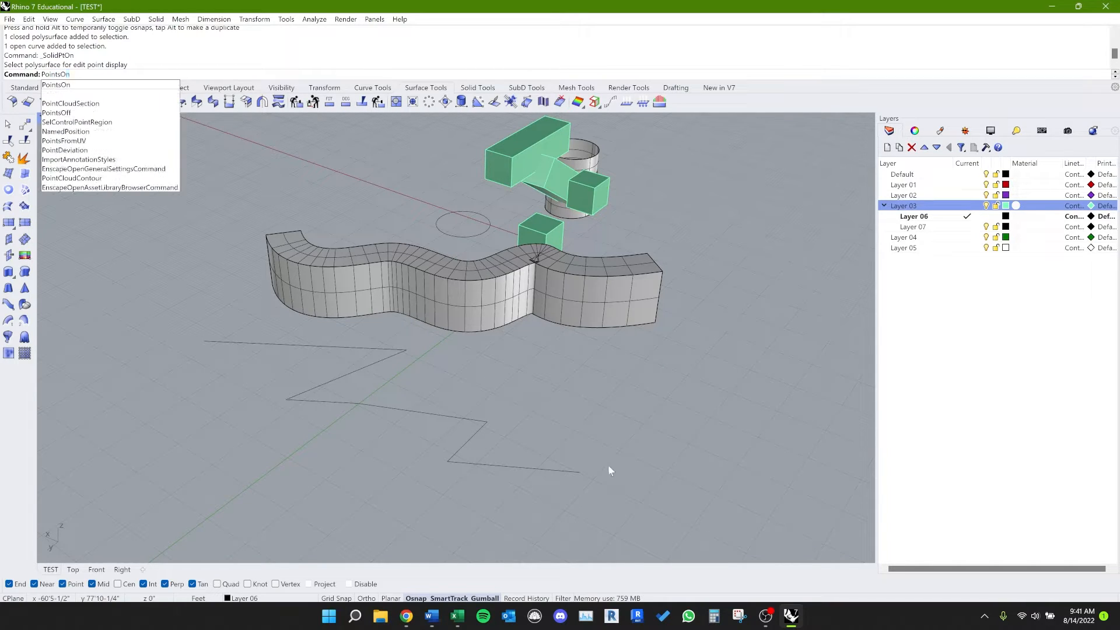
key(Escape)
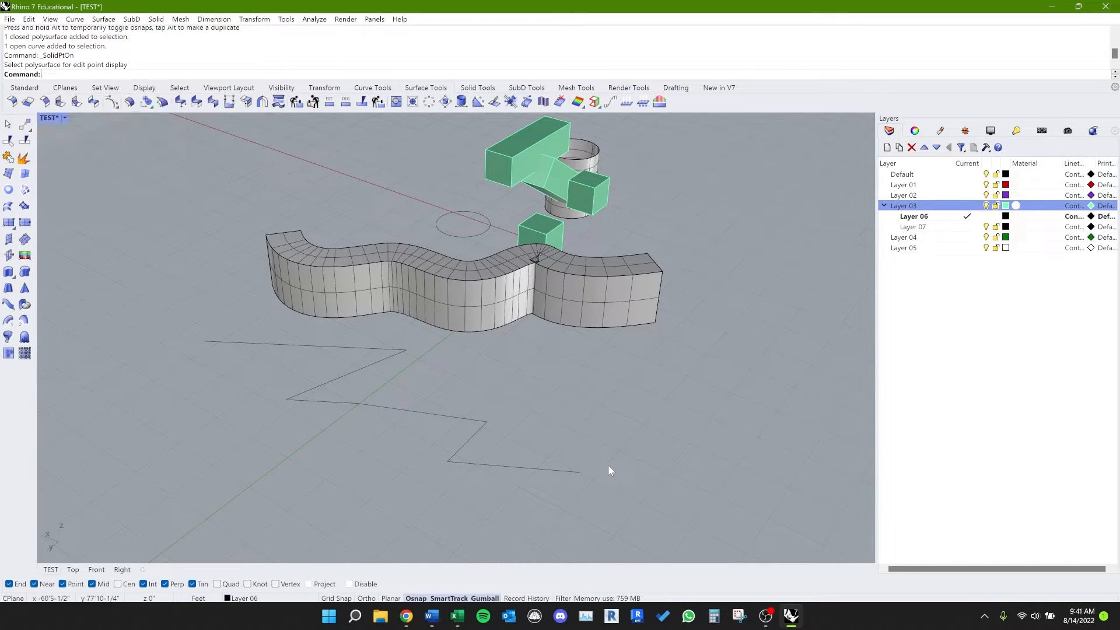
Step: Turn on solid edit points for the wavy offset wall with SolidPtOn
click(475, 335)
click(419, 413)
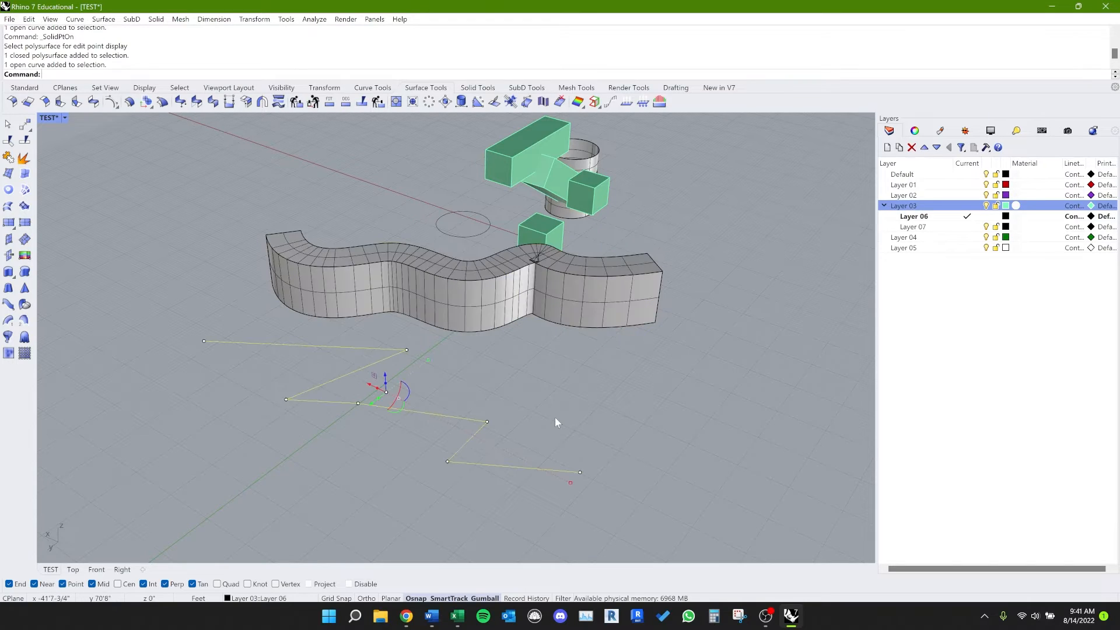
key(Escape)
key(Return)
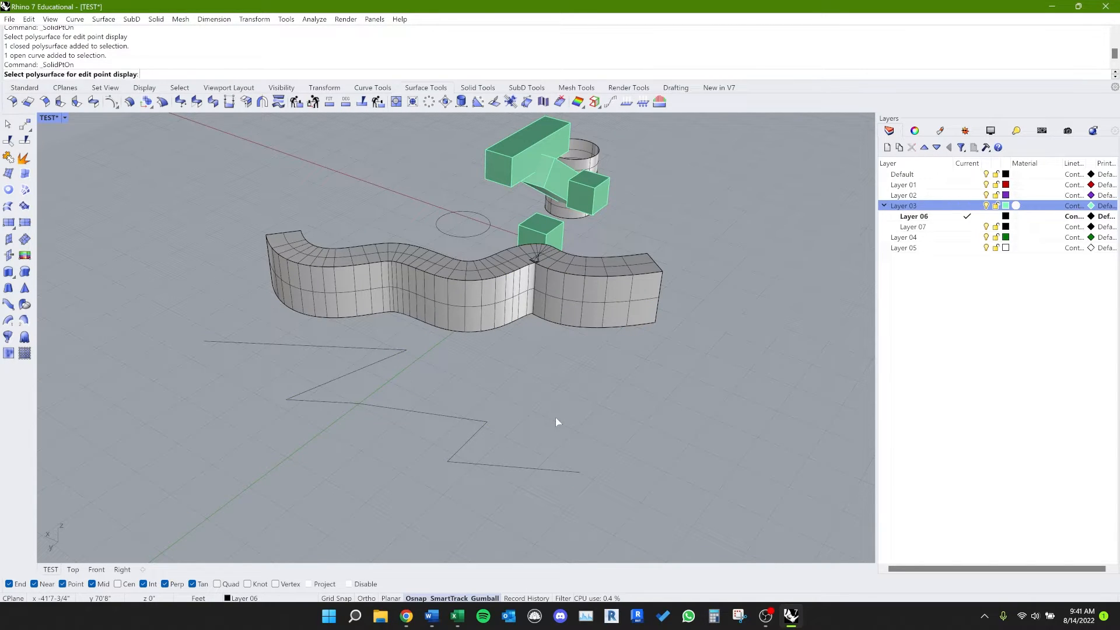
click(510, 295)
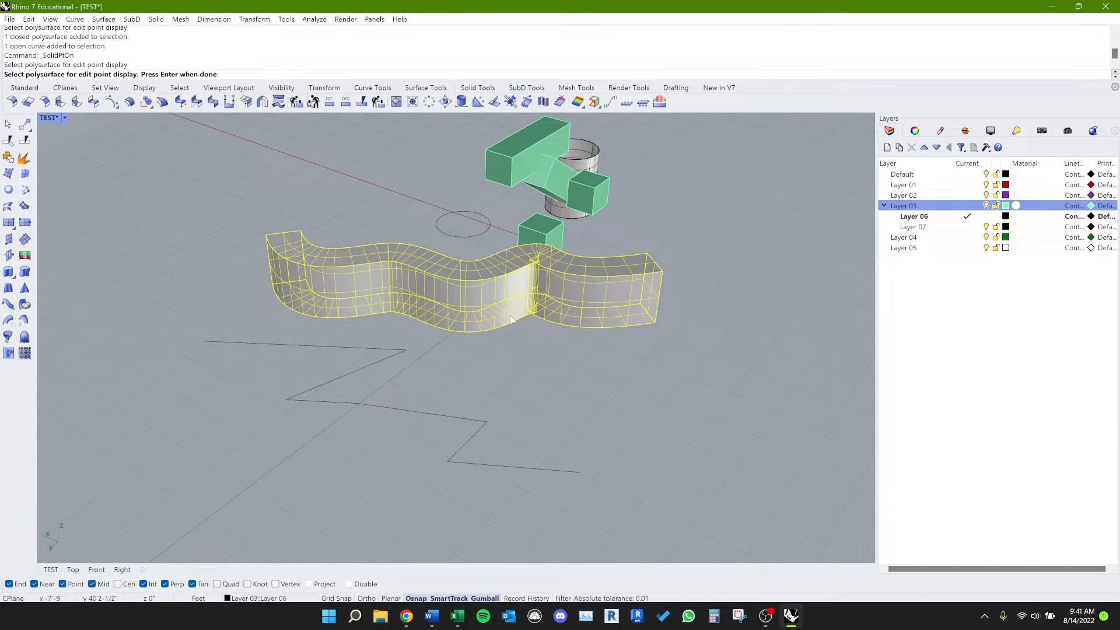
key(Return)
Step: Turn on solid edit points for the small cube nearest the wavy wall and move its near top corner outward to deform it
right_drag(540, 368, 528, 345)
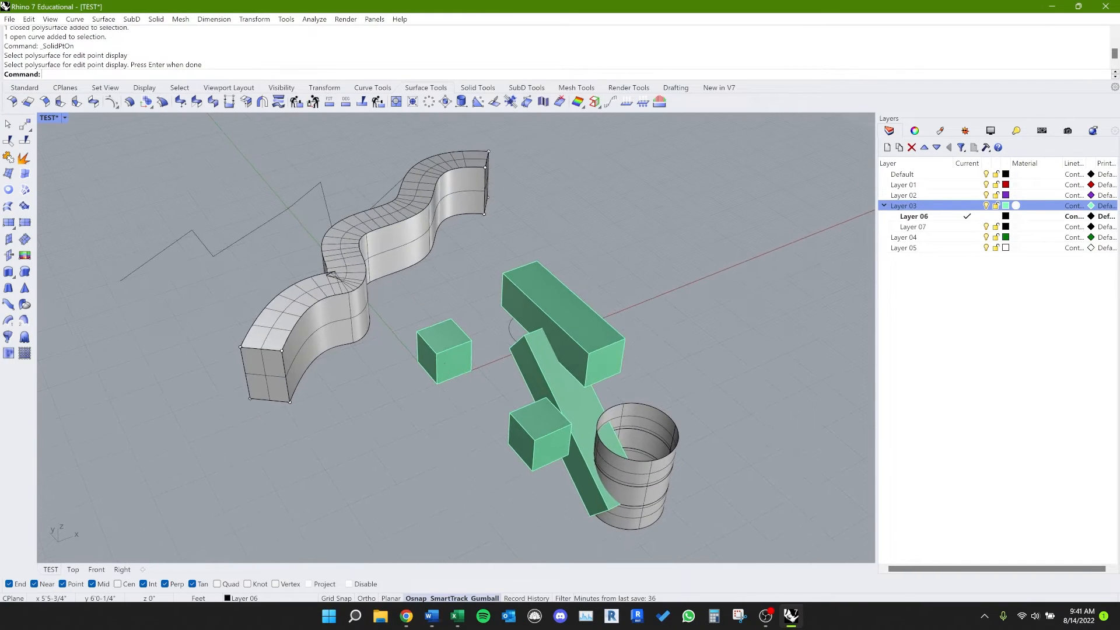
click(445, 357)
key(Return)
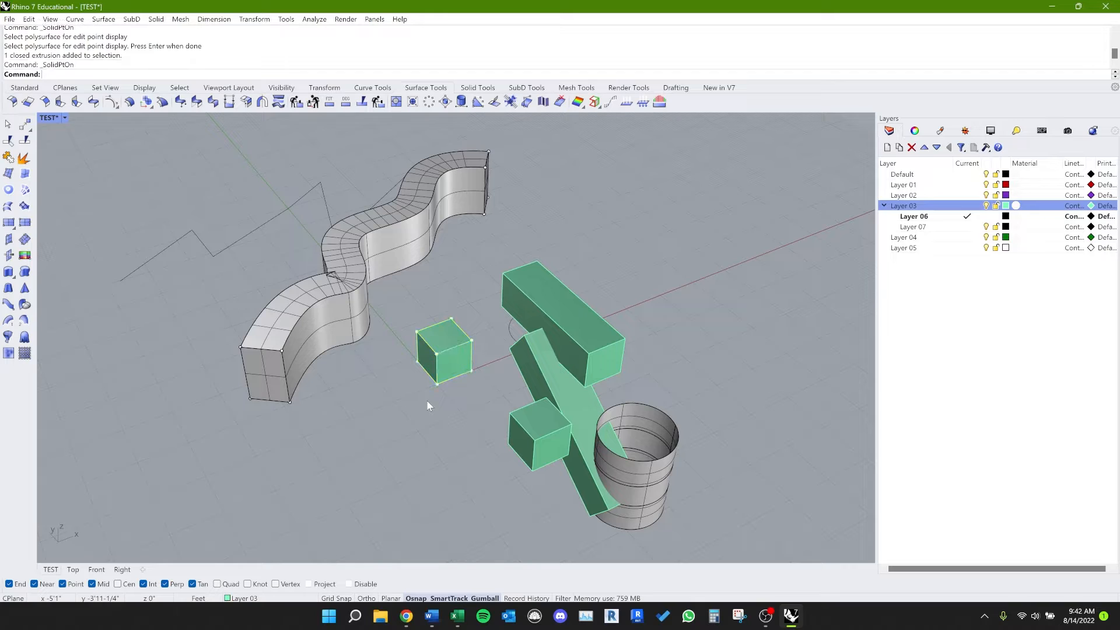
right_drag(446, 383, 480, 301)
click(479, 303)
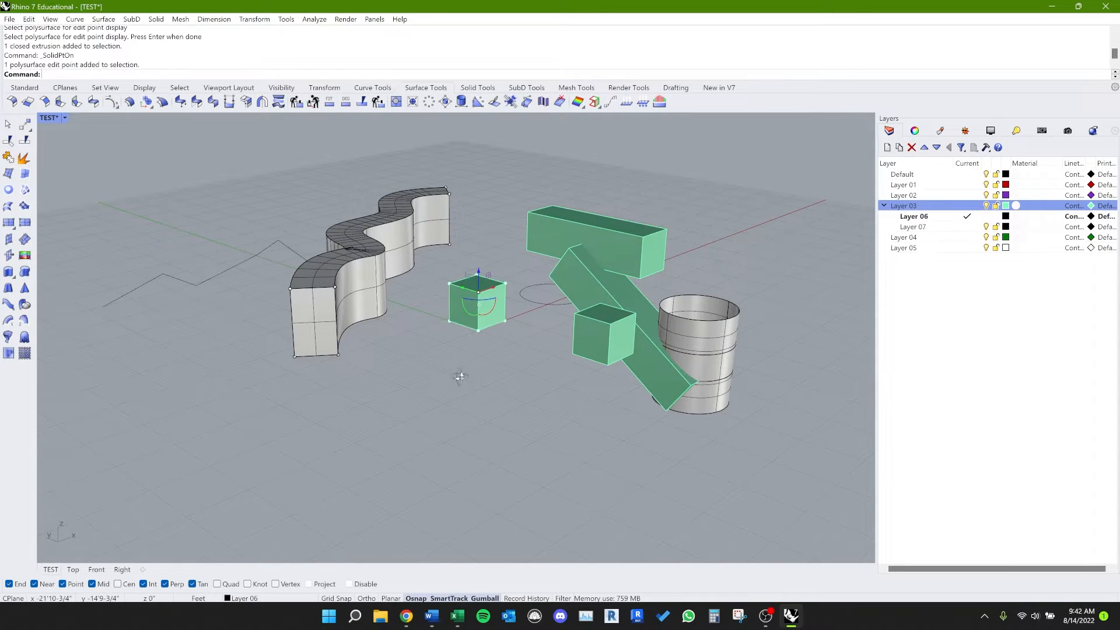
right_drag(461, 378, 521, 420)
drag(520, 374, 510, 429)
click(520, 510)
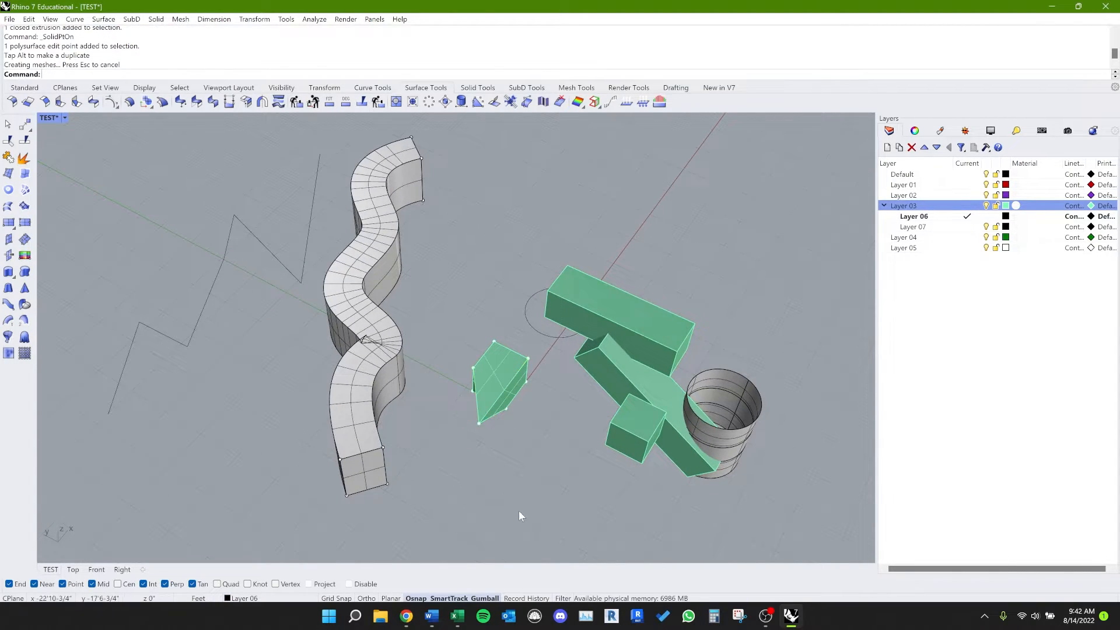
right_drag(519, 510, 519, 366)
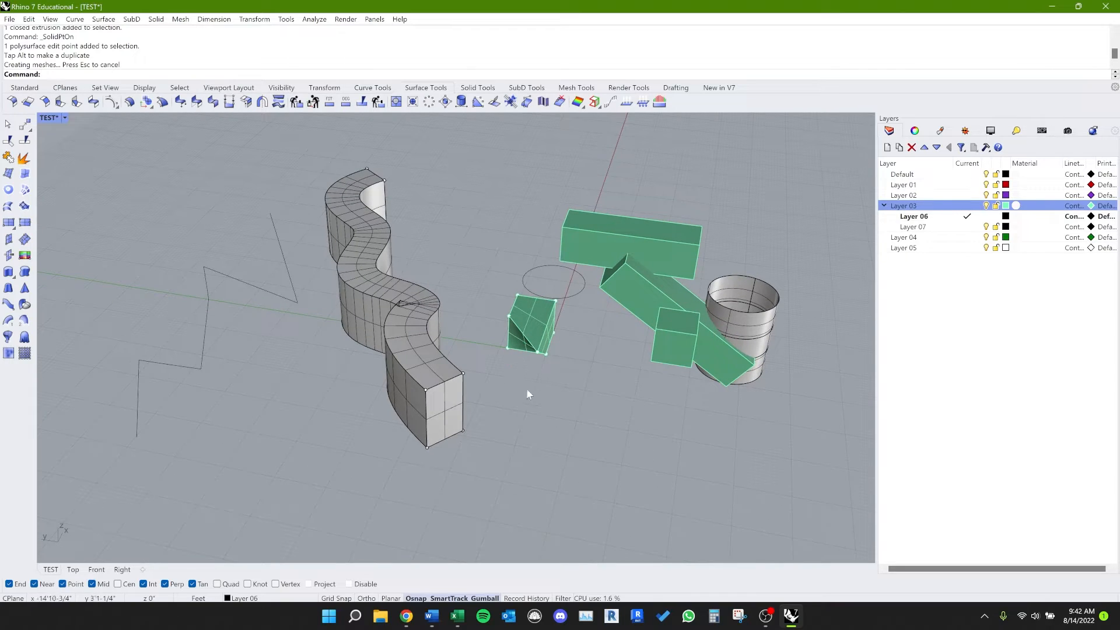
Step: Turn on control points for the zigzag polyline with PointsOn
right_drag(515, 450, 422, 450)
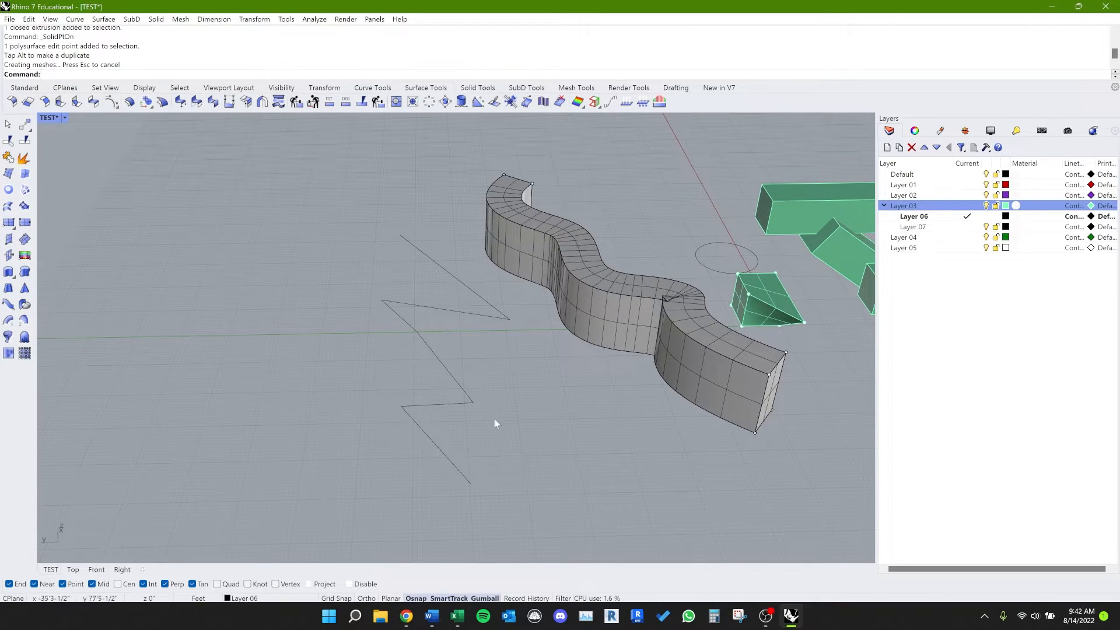
key(F10)
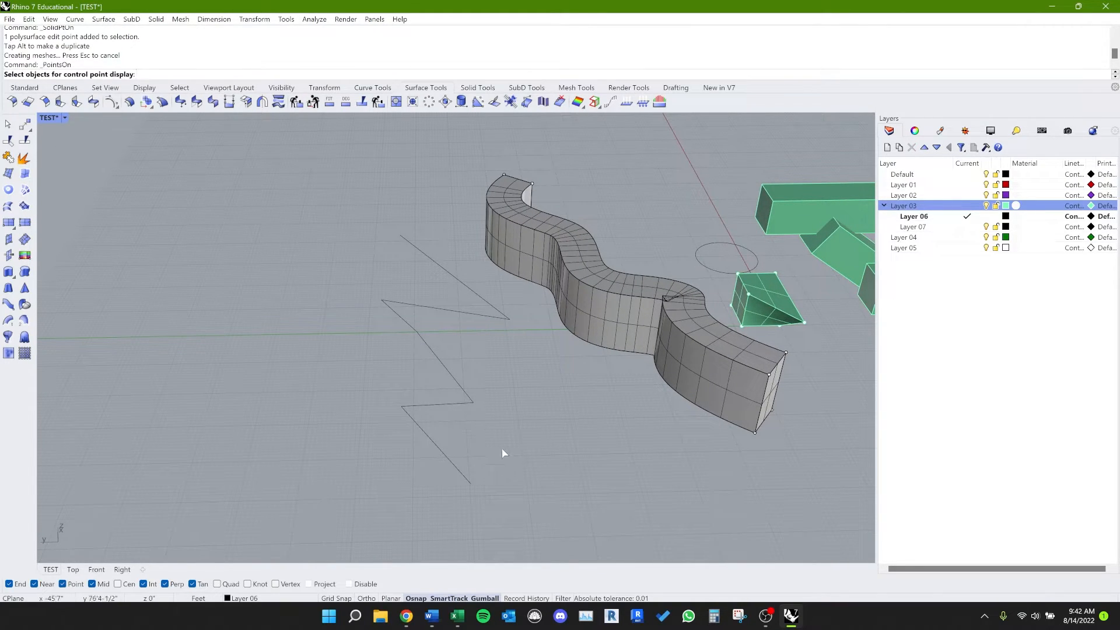
drag(512, 477, 431, 362)
key(Return)
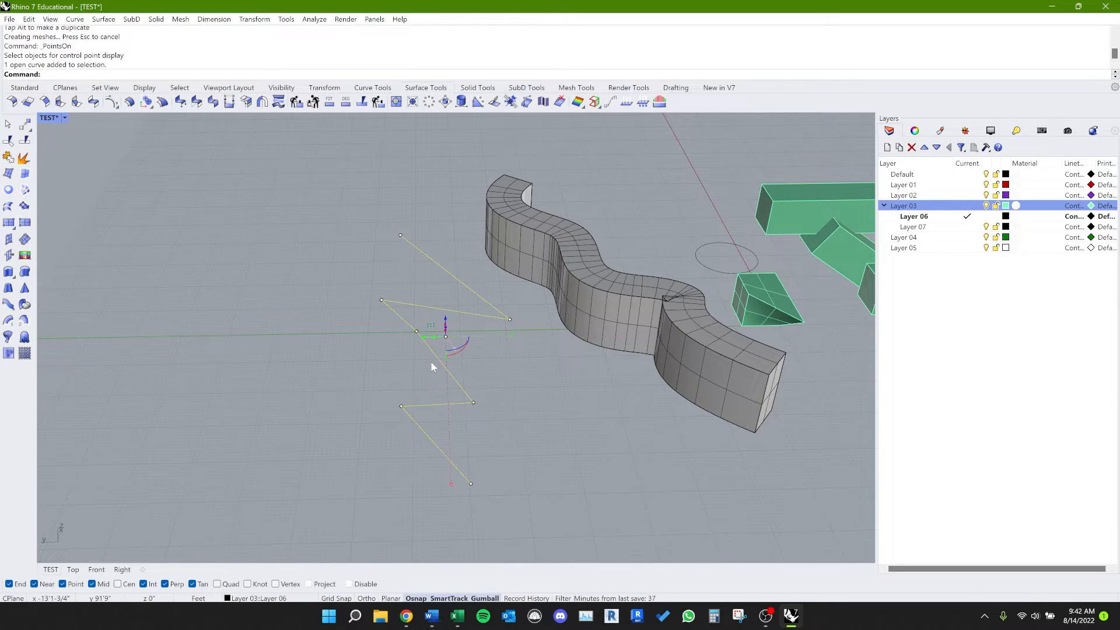
key(F10)
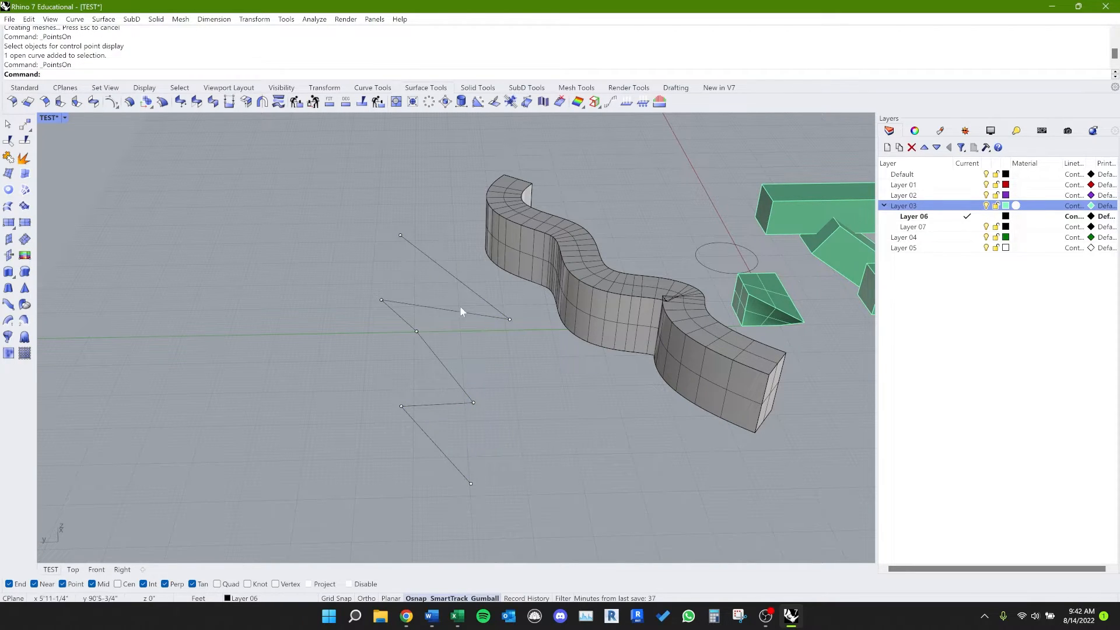
Step: Move the polyline's middle control point along the Y axis, away from the wavy wall
click(418, 328)
click(455, 364)
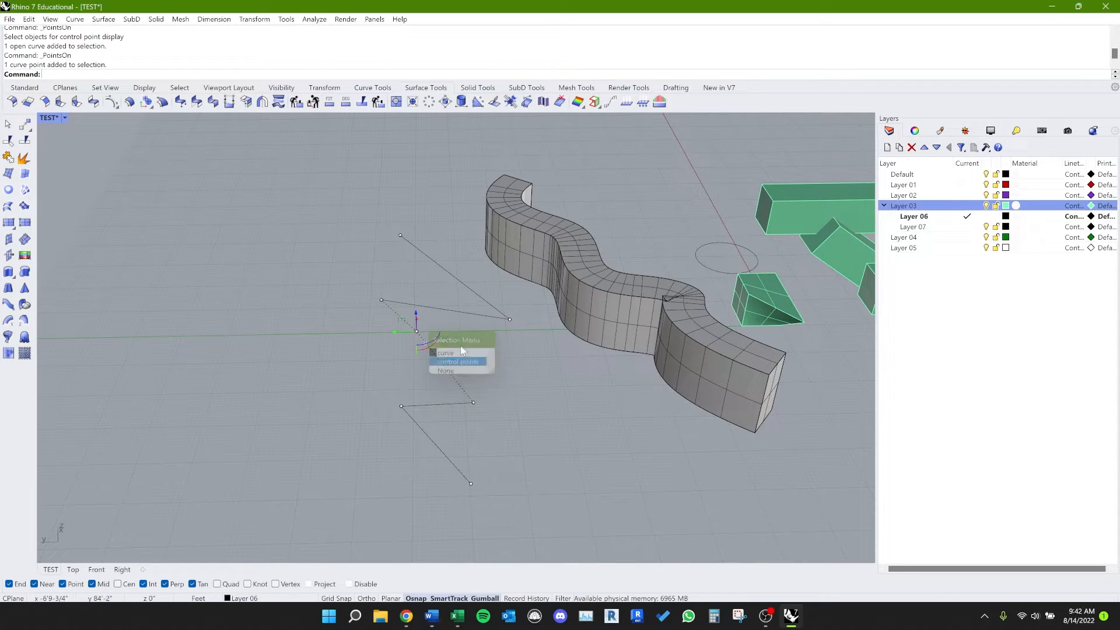
drag(398, 332, 306, 333)
click(364, 362)
right_drag(437, 373, 356, 379)
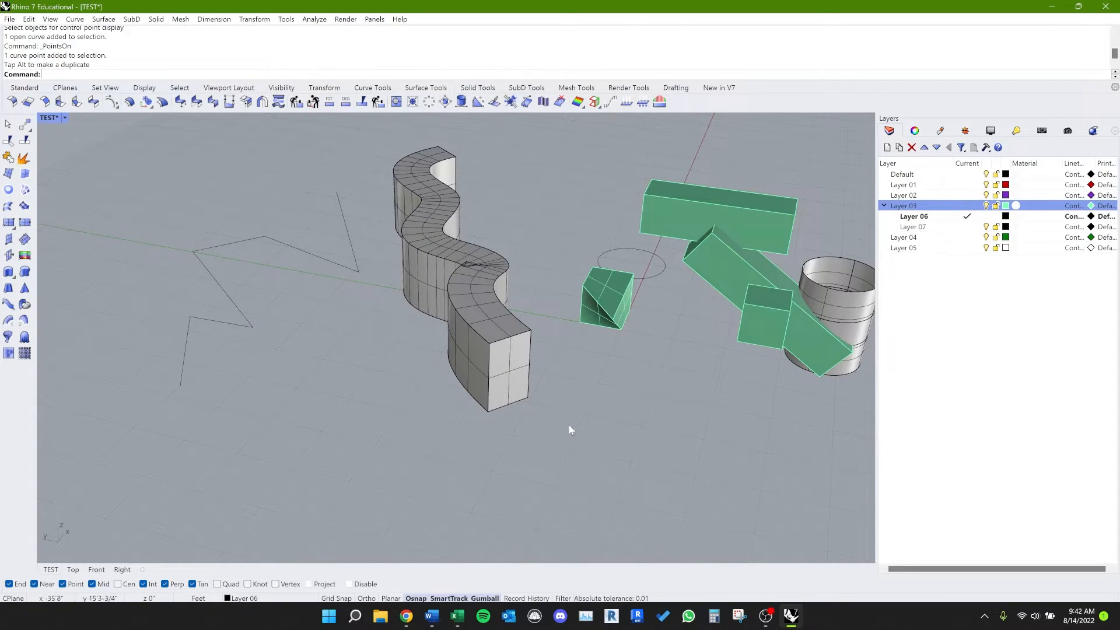
Step: Select the zigzag polyline, winding curve, wavy wall and deformed cube together and turn on solid edit points with SolidPtOn
mouse_move(674, 490)
mouse_down()
mouse_move(153, 257)
mouse_move(164, 287)
mouse_up()
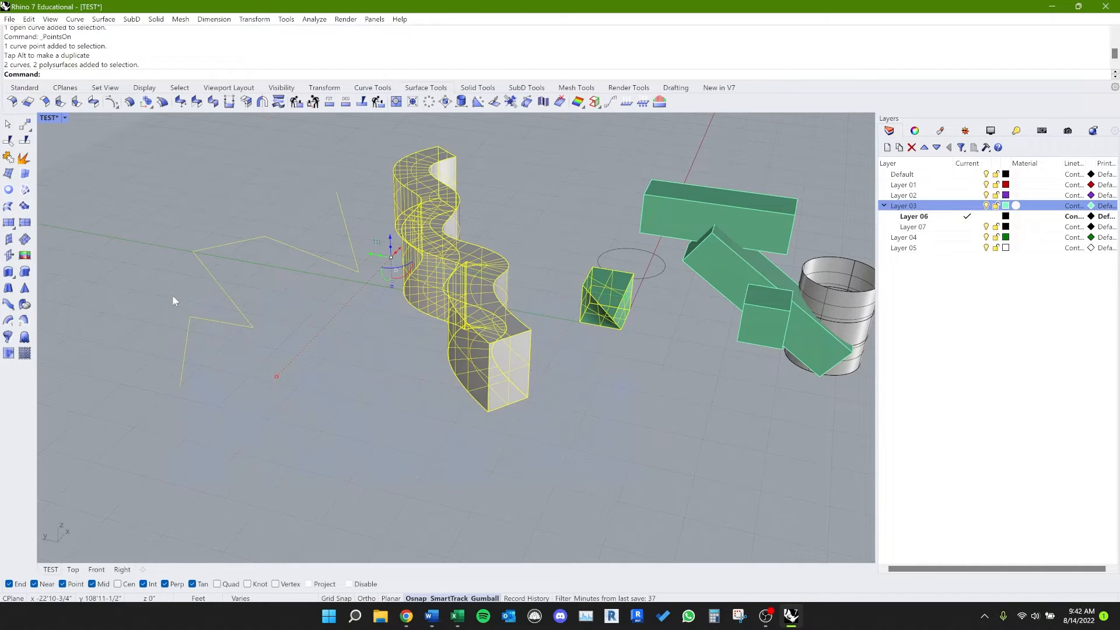
key(F10)
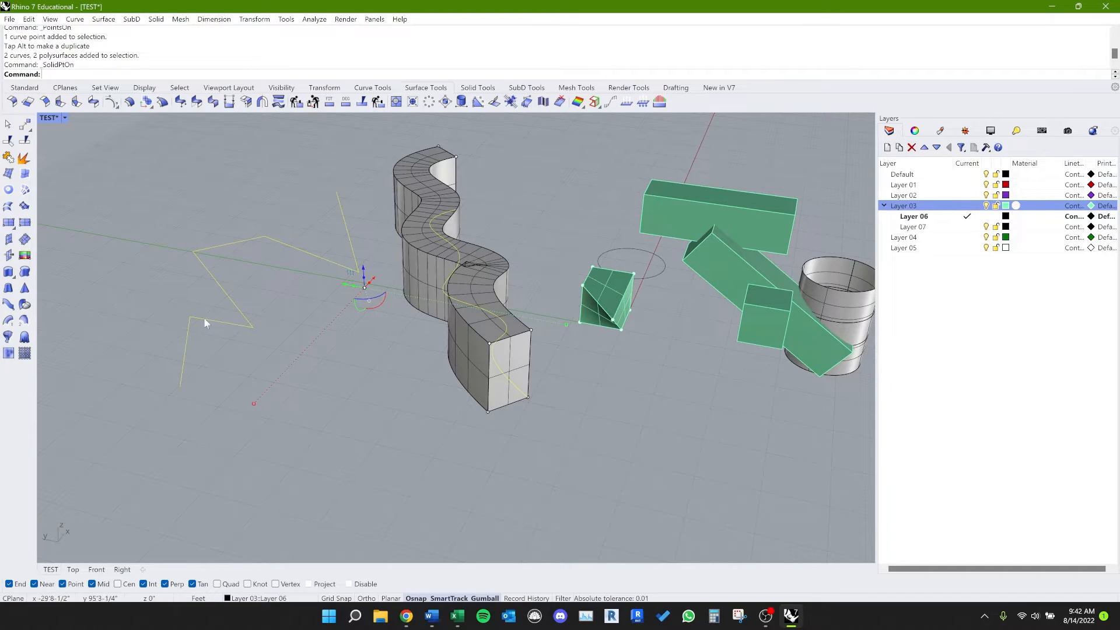
Step: Try to turn on control points with PointsOn for the zigzag polyline, winding curve and wavy wall together, and turn off all edit points
key(F10)
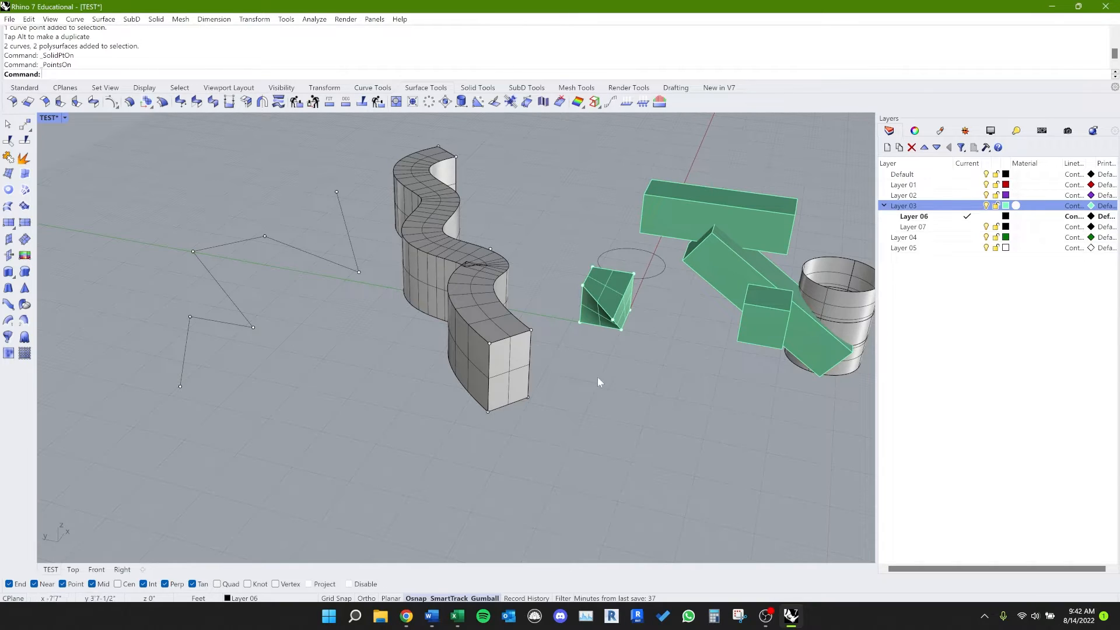
drag(580, 512, 152, 318)
key(F10)
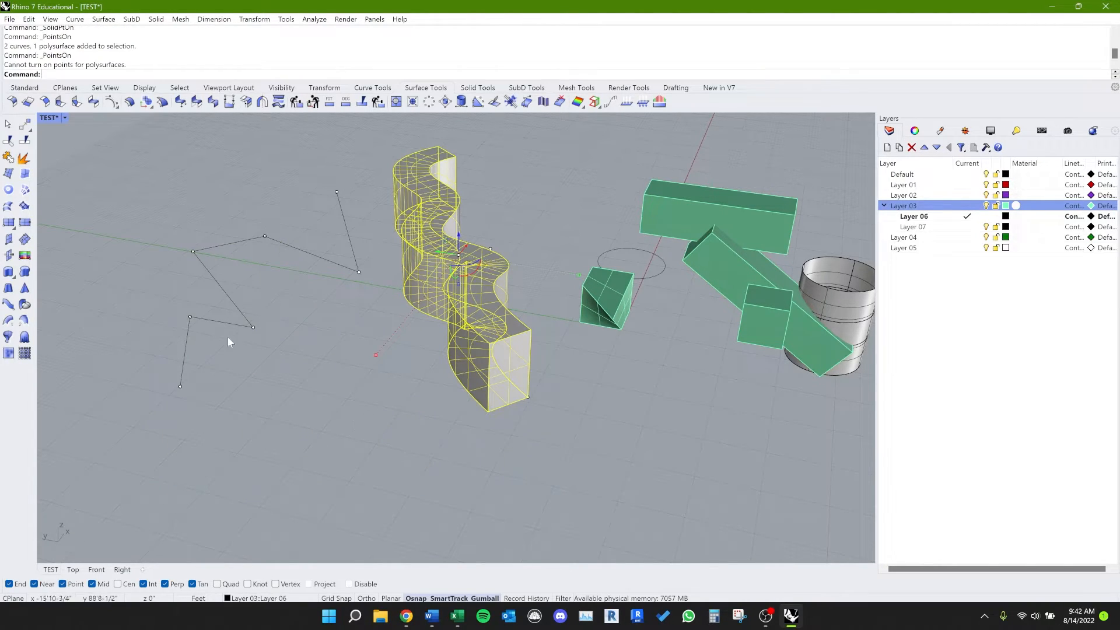
click(576, 349)
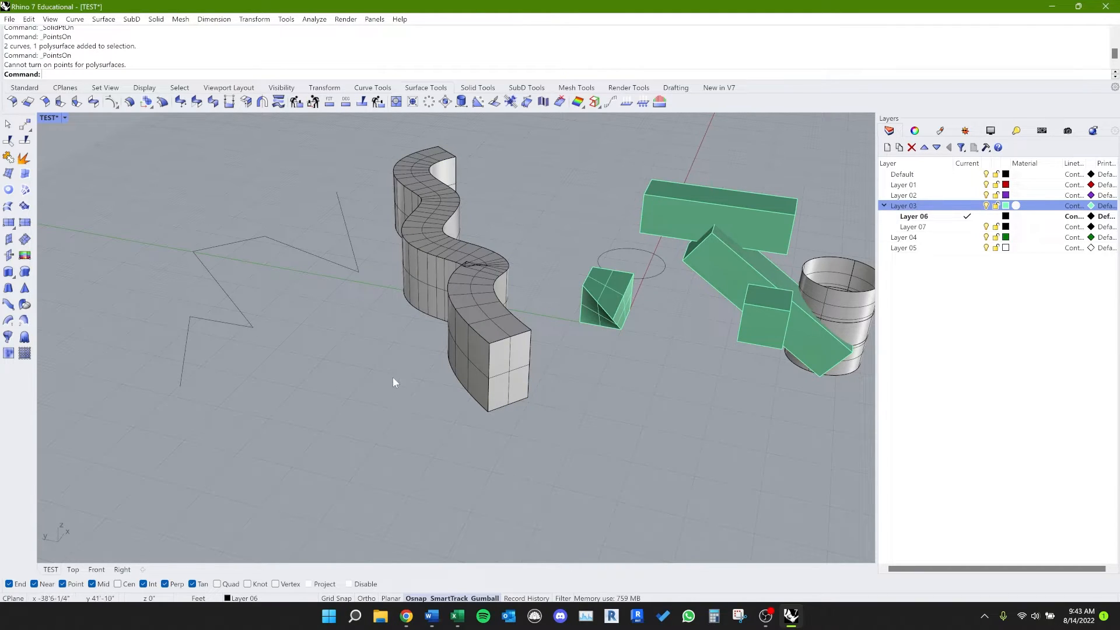
Step: Hide the wavy wall, the zigzag polyline and the winding curve with the HH alias, and bring all hidden objects back with Show
scroll(394, 362, down, 2)
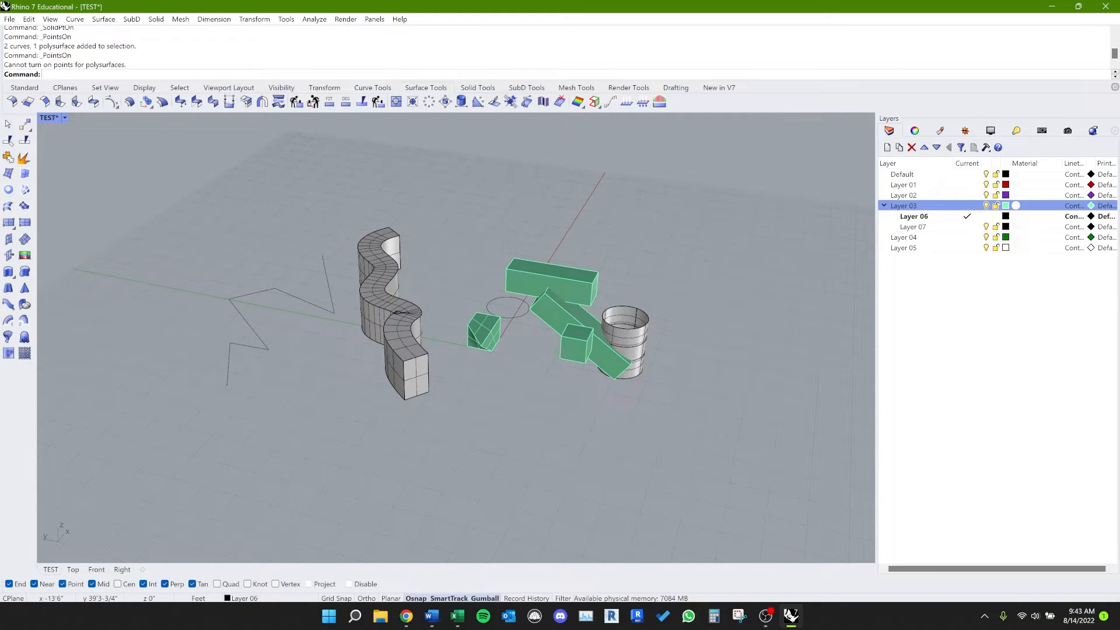
click(387, 354)
text(HH)
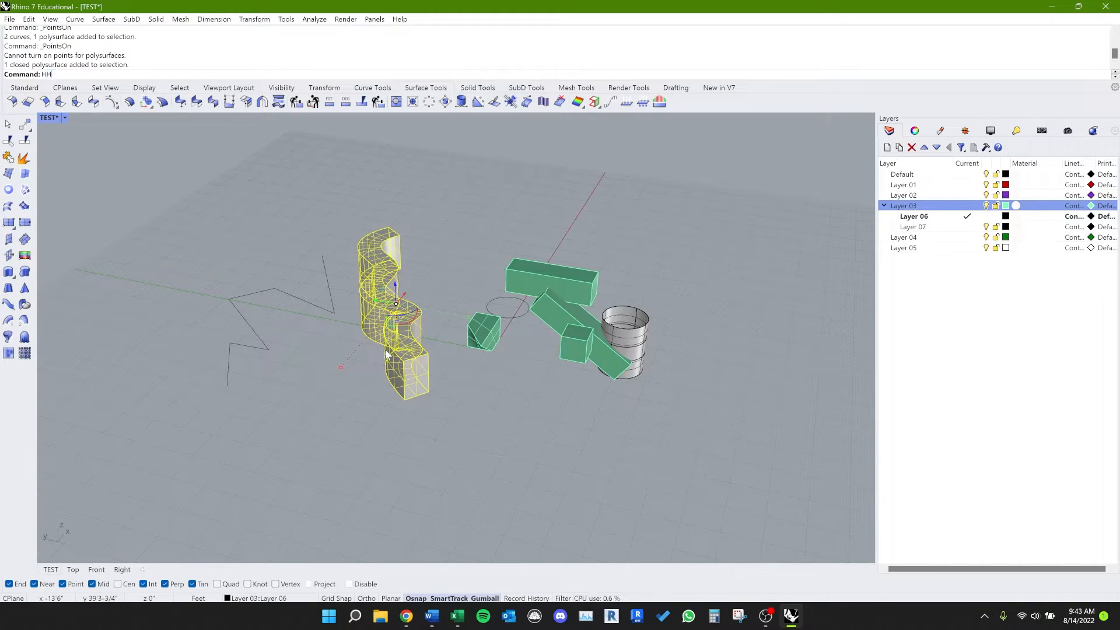
key(Return)
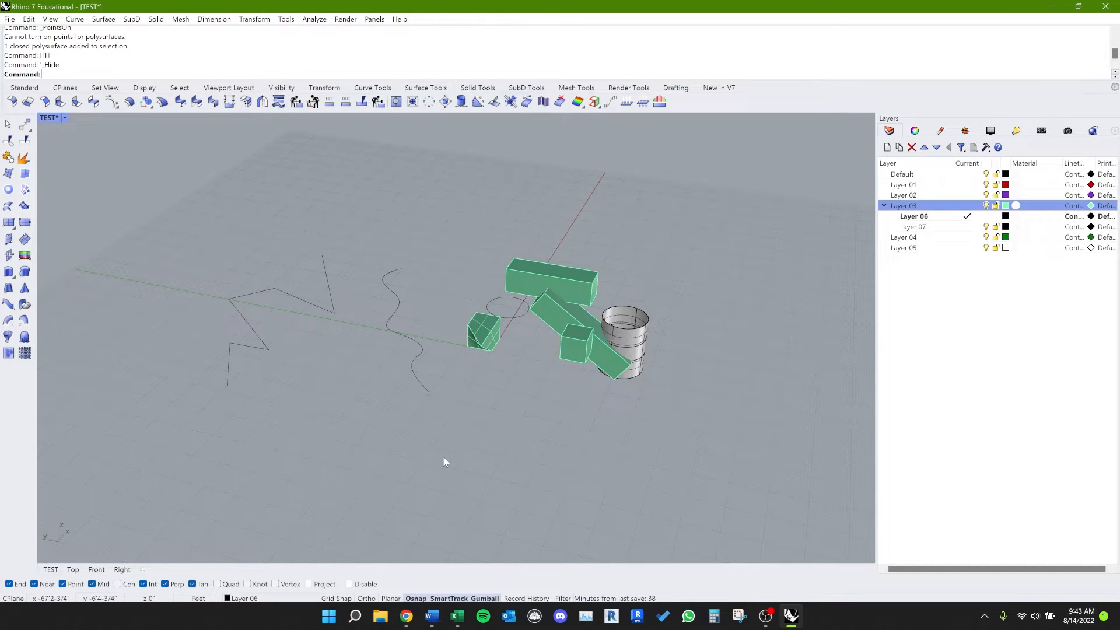
drag(444, 459, 228, 313)
text(hh)
key(Return)
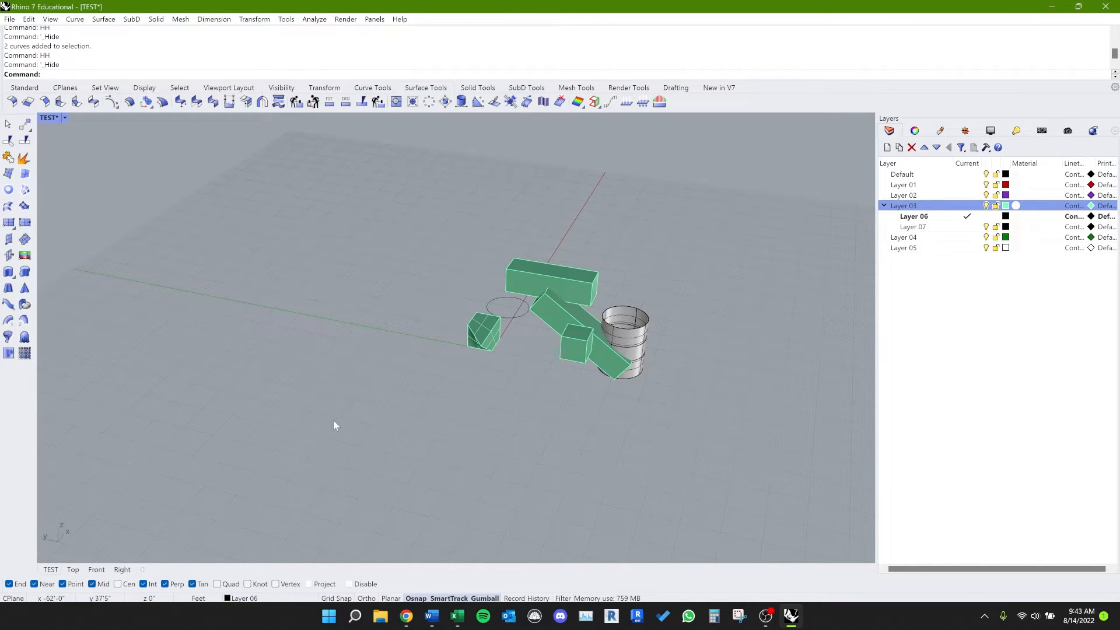
text(show)
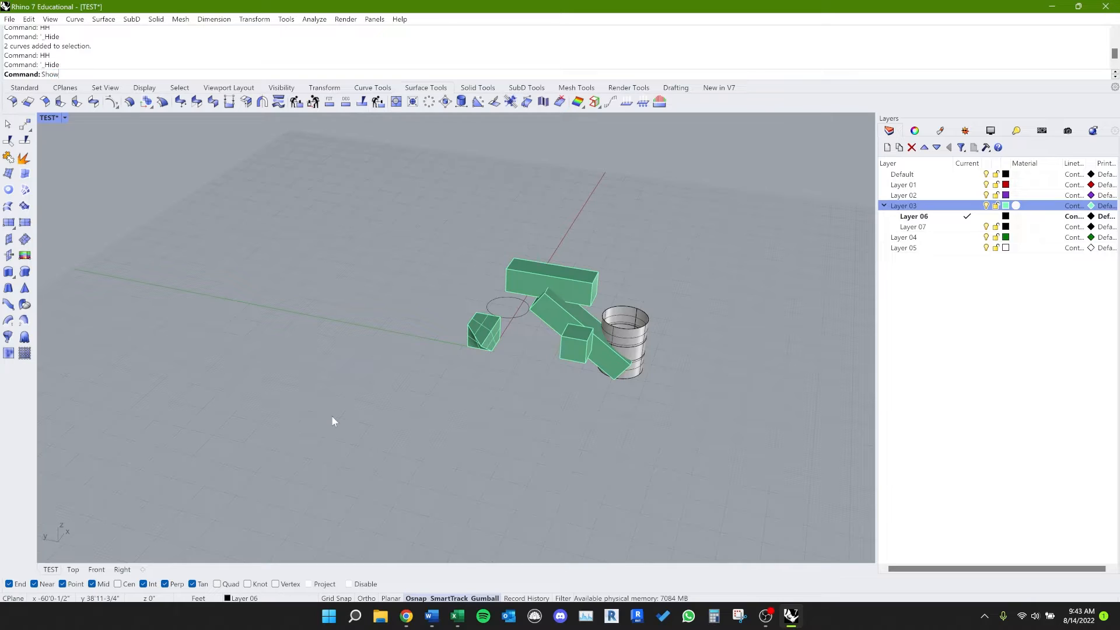
key(Return)
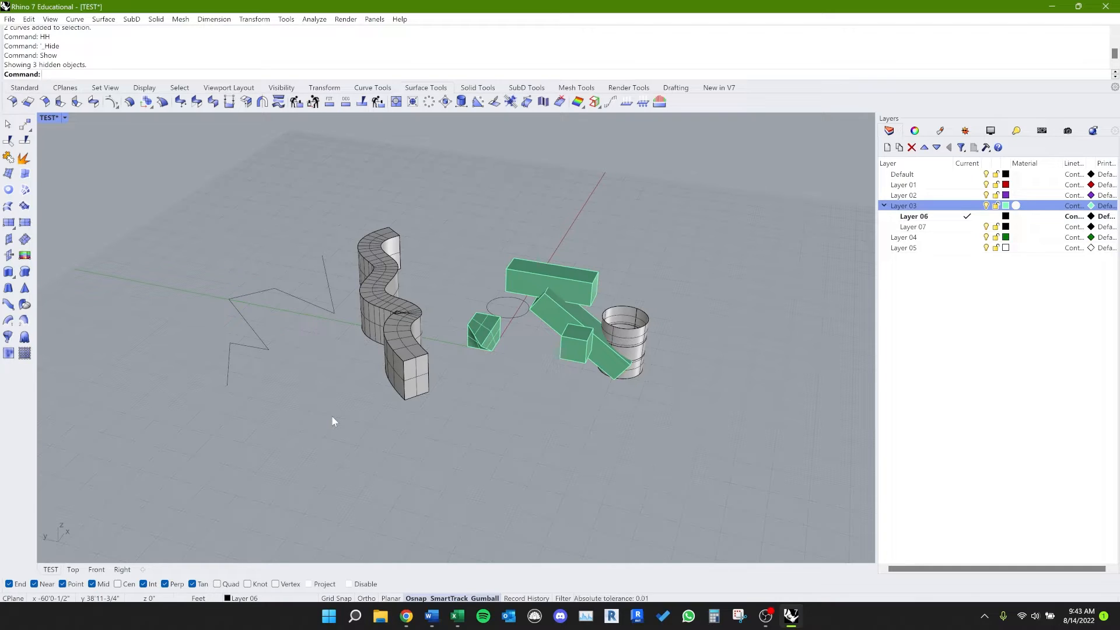
Step: Hide the polyline, winding curve, wavy wall, circle, deformed cube and both long green boxes together with the HH alias
drag(543, 476, 204, 187)
shift+right_drag(411, 305, 418, 304)
text(HH)
key(Return)
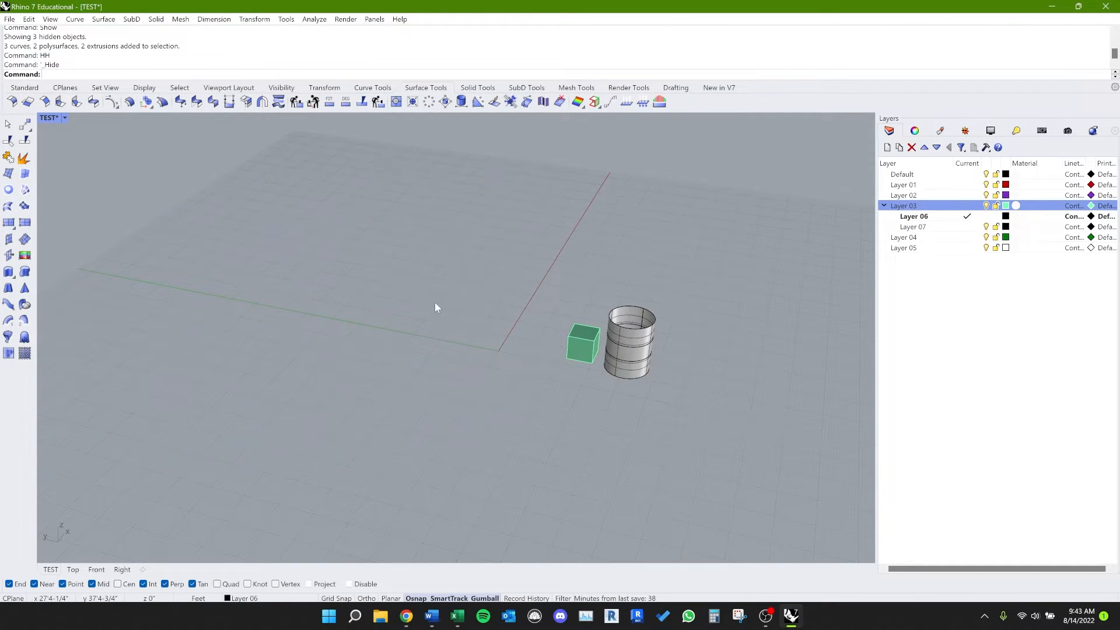
Step: Unhide only the deformed cube and the wavy wall with ShowSelected (alias SS)
text(SS)
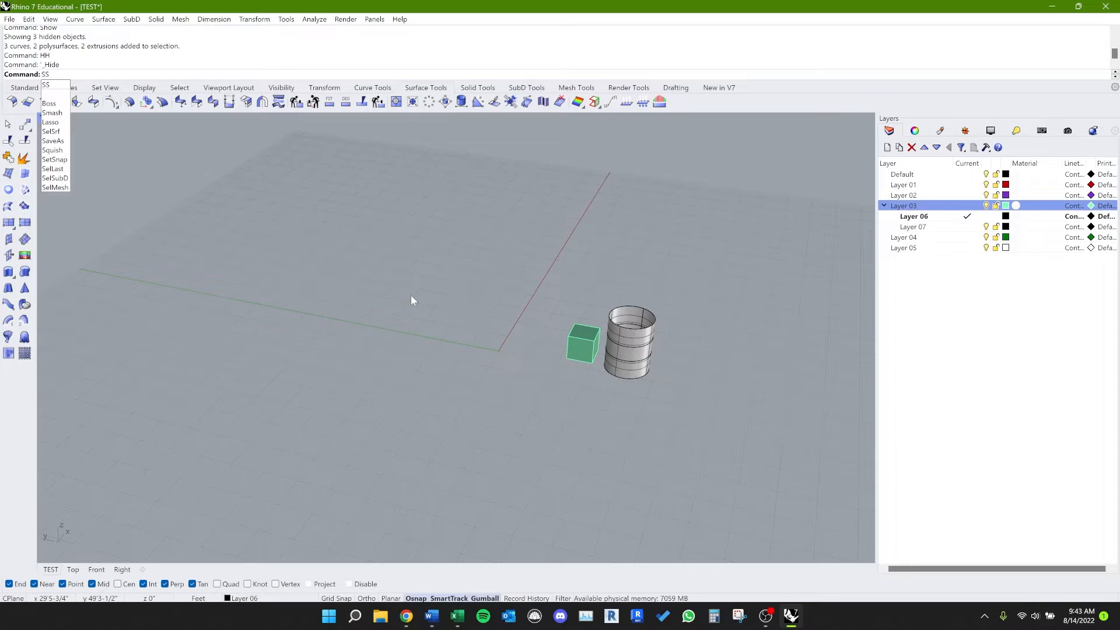
key(Return)
scroll(607, 447, down, 3)
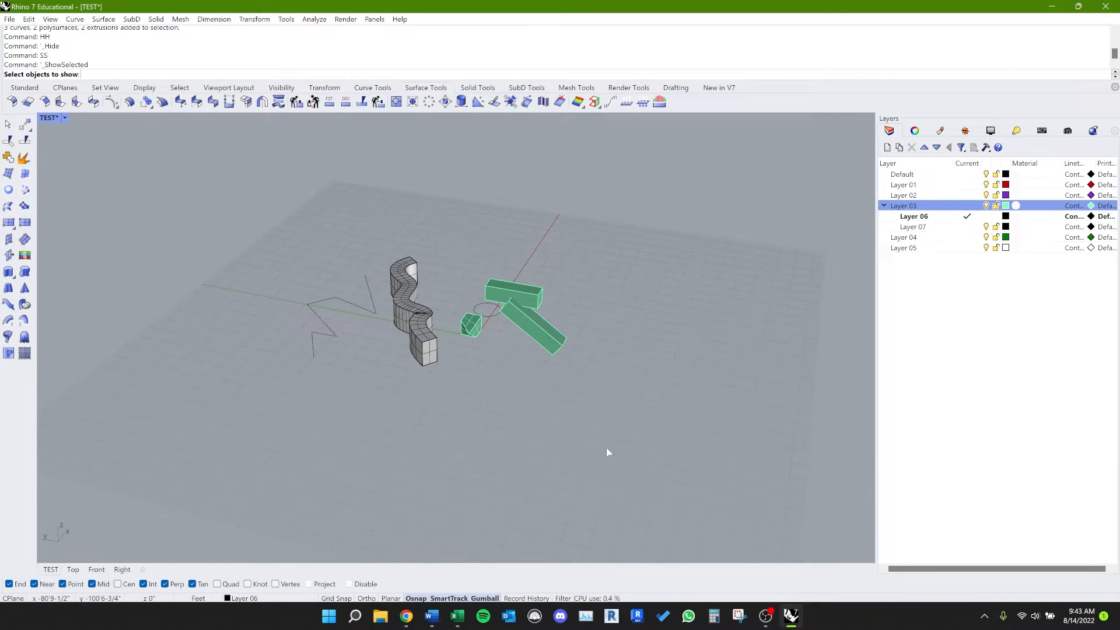
drag(607, 452, 544, 411)
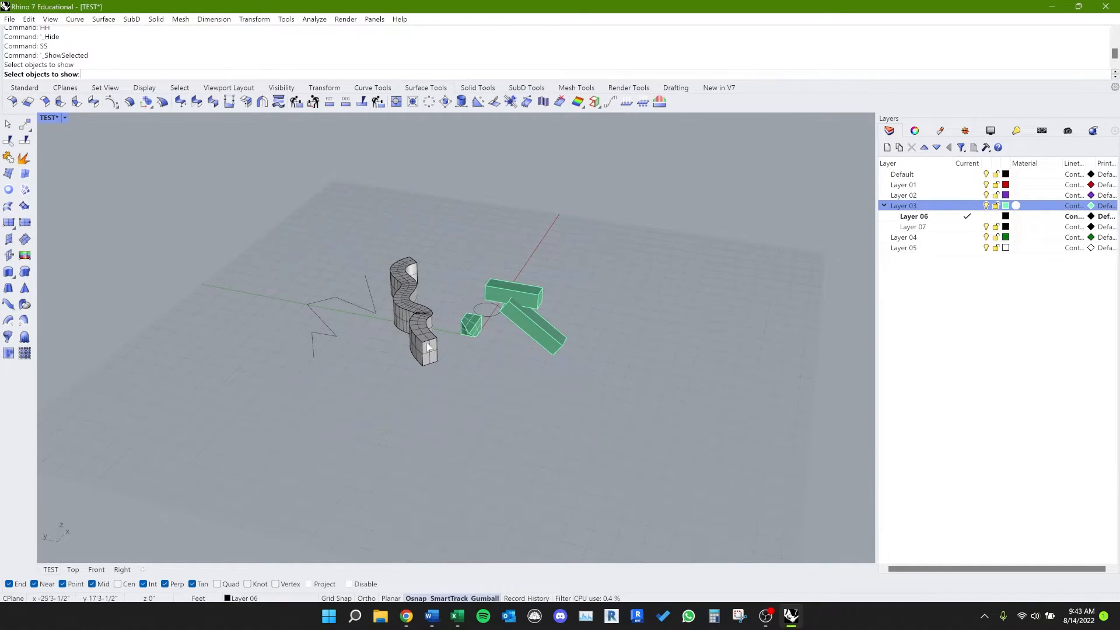
scroll(413, 321, up, 5)
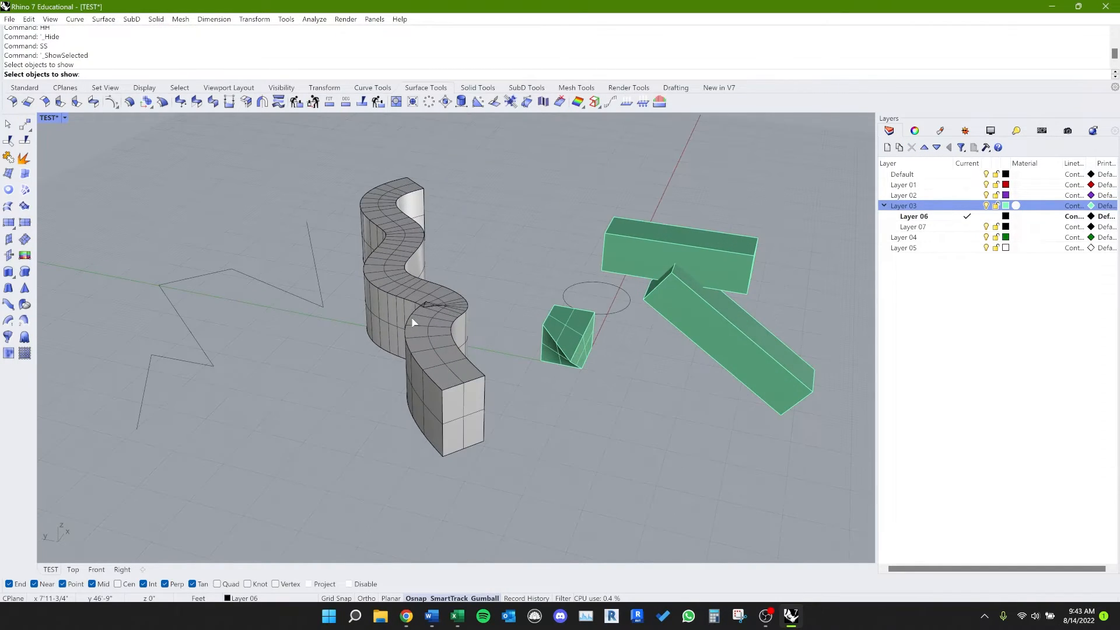
click(564, 330)
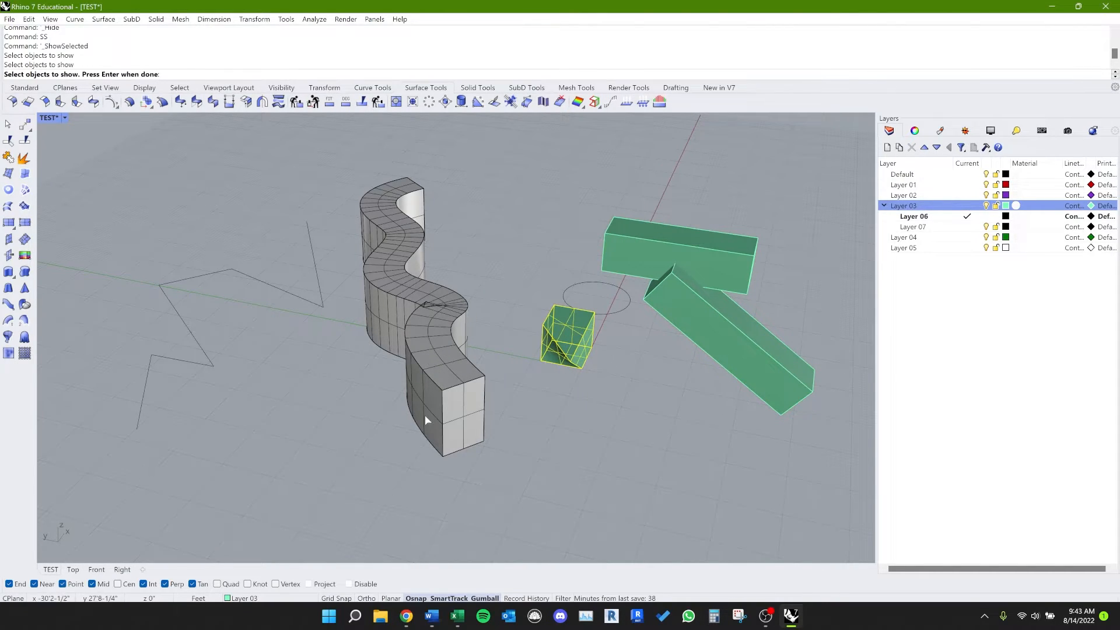
click(370, 332)
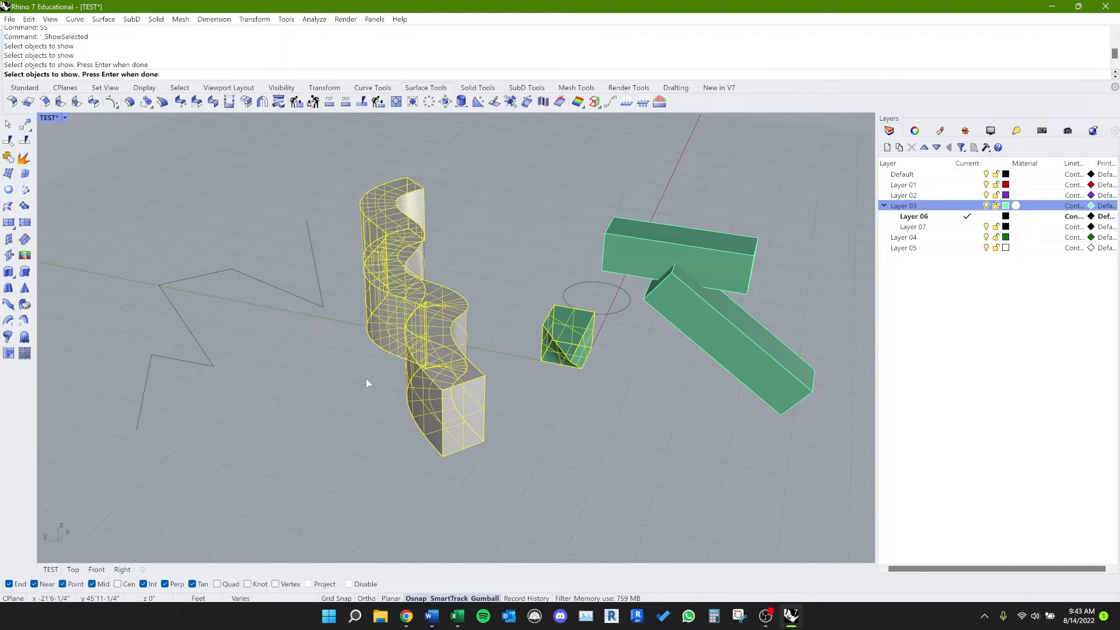
key(Return)
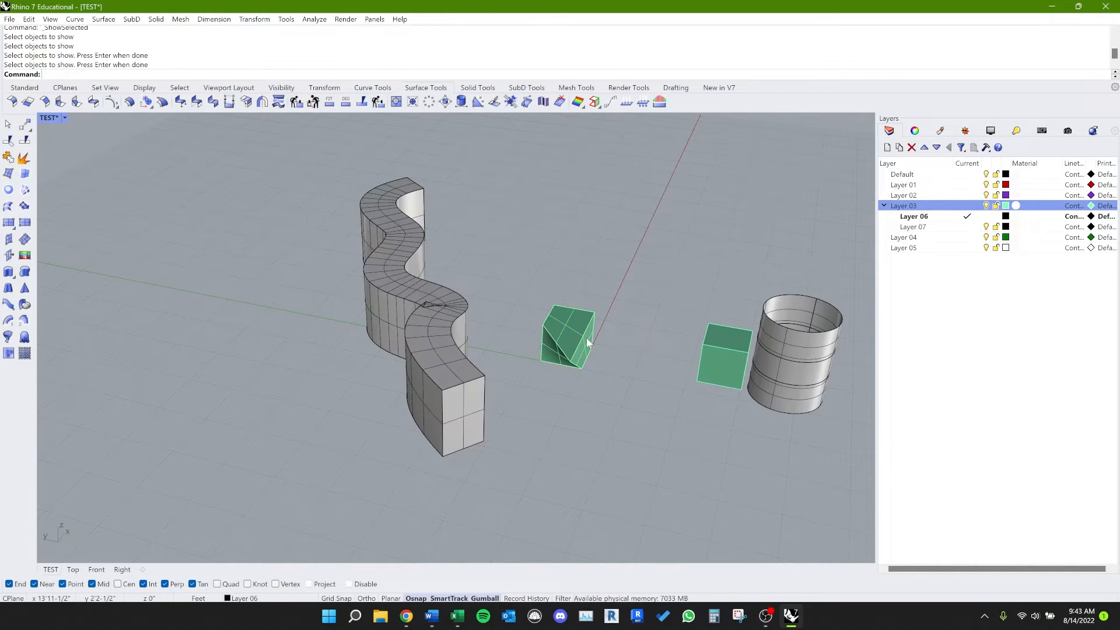
Step: Hide the wavy wall using the full Hide command and undo the hide
right_drag(570, 331, 631, 376)
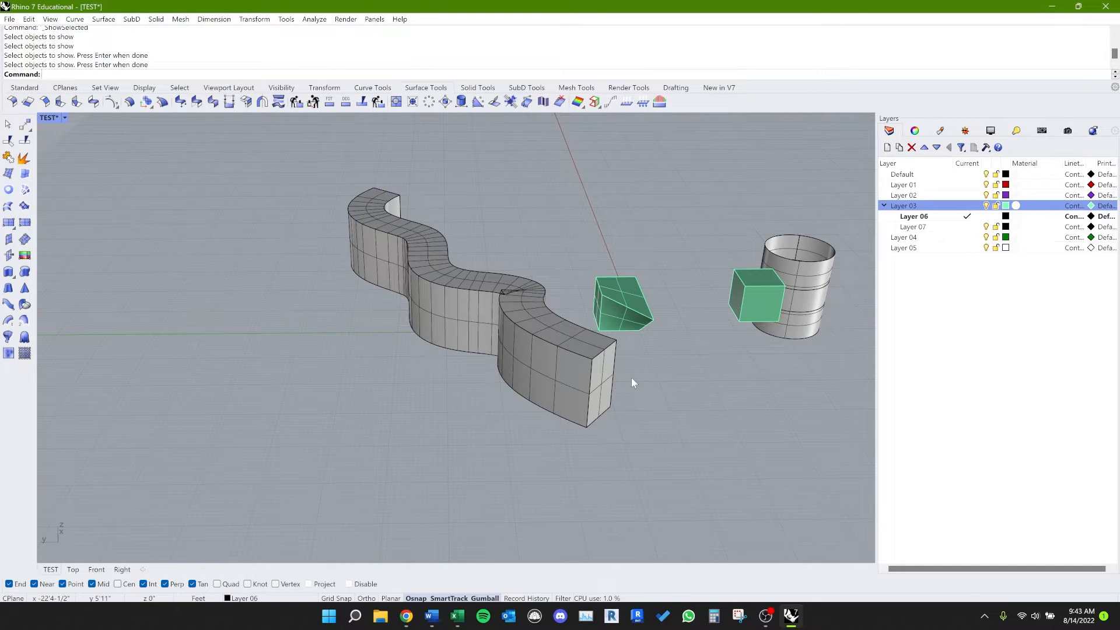
click(526, 377)
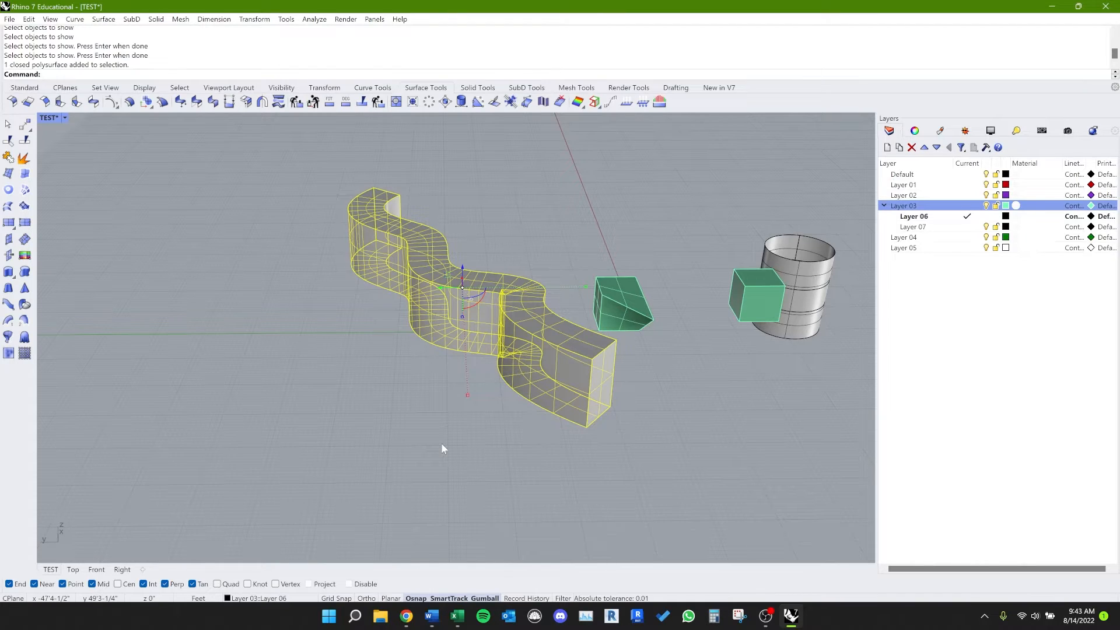
text(hide)
key(Return)
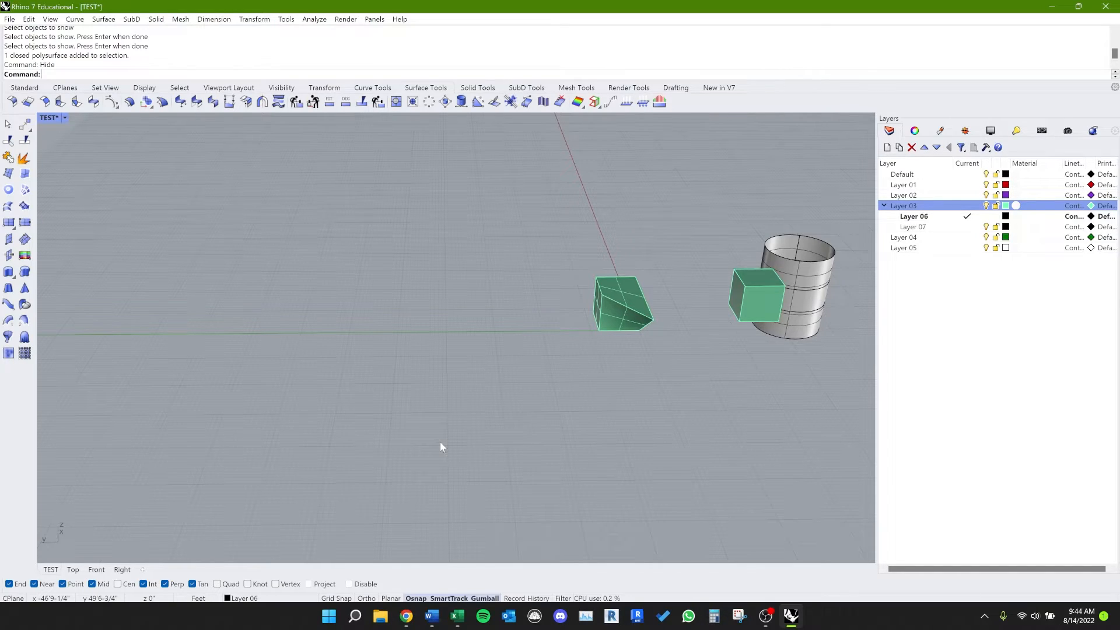
key(ctrl+z)
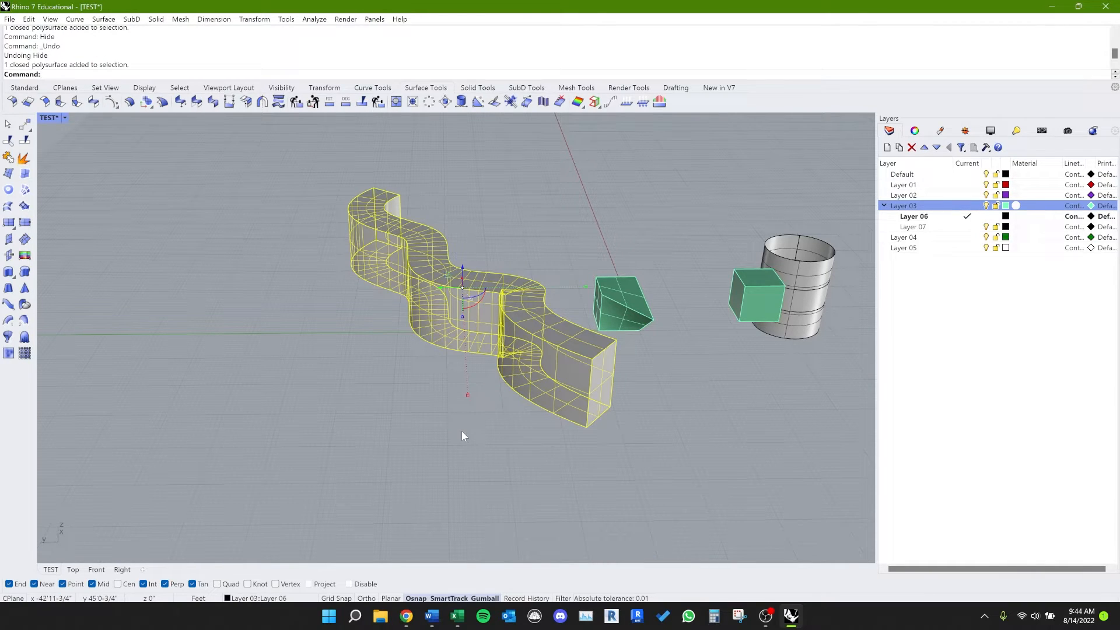
Step: Isolate the wavy wall with the II alias and bring the other objects back with Unisolate (alias HR)
text(II)
key(Return)
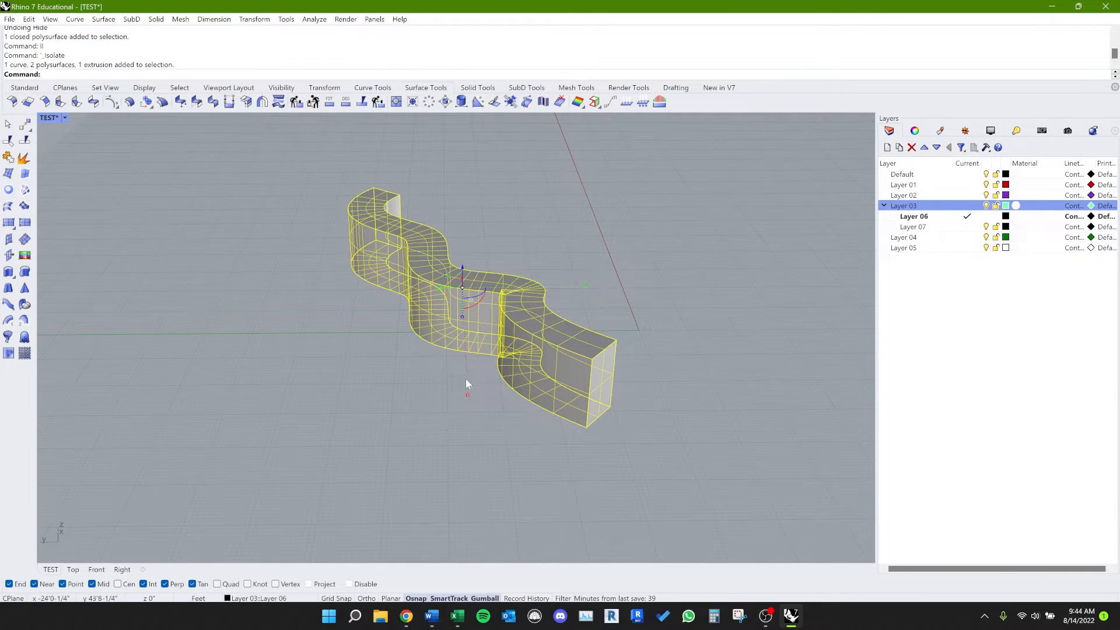
click(349, 367)
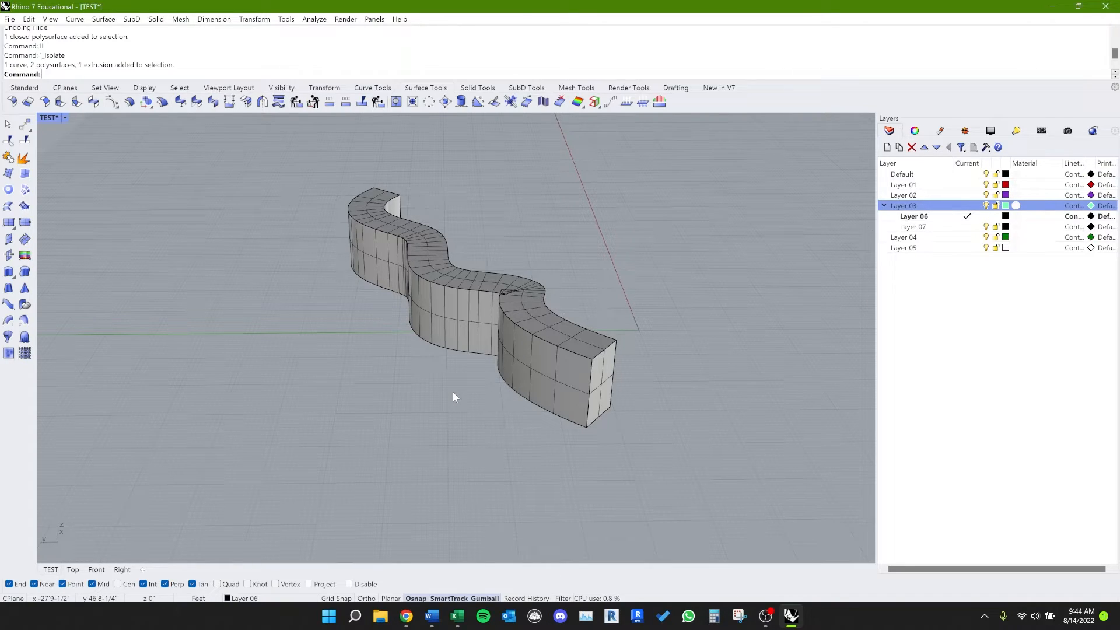
text(HR)
key(Return)
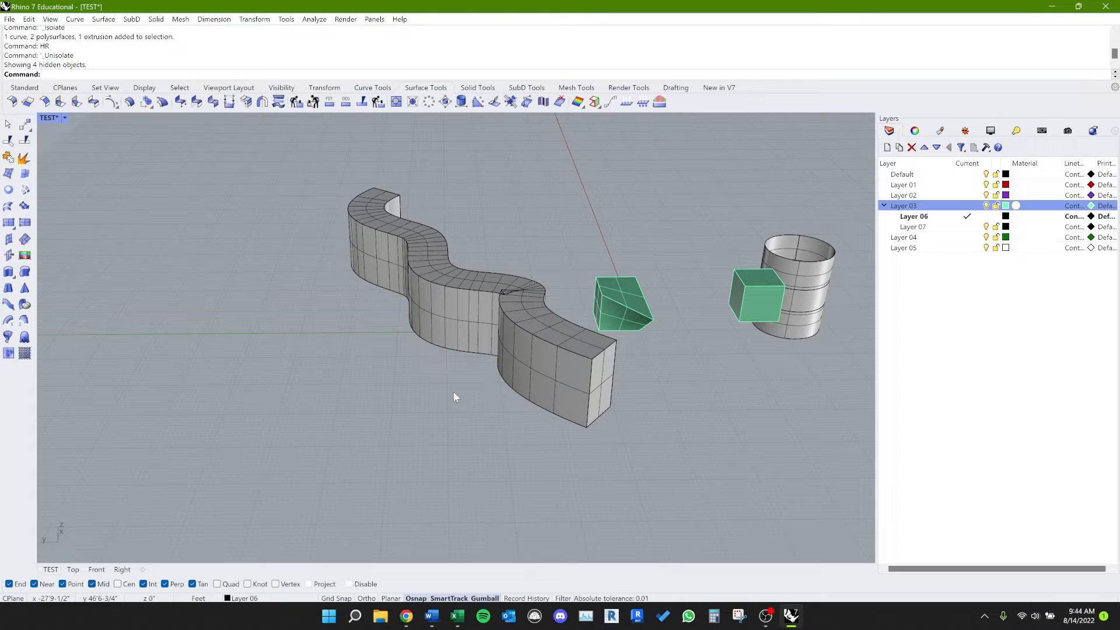
click(468, 318)
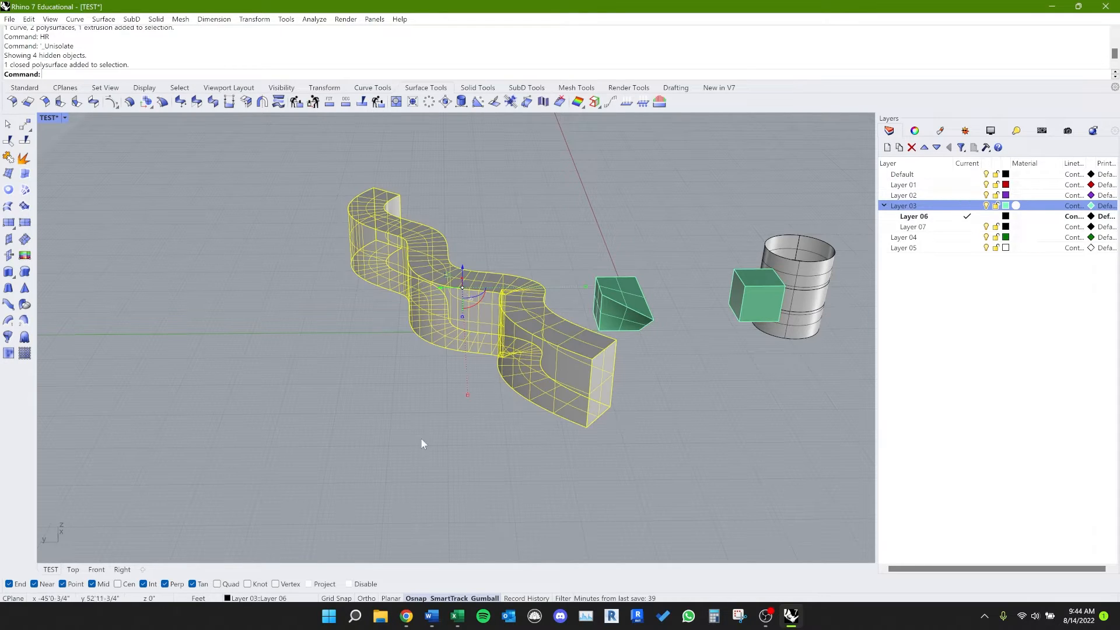
right_drag(422, 442, 387, 443)
key(Escape)
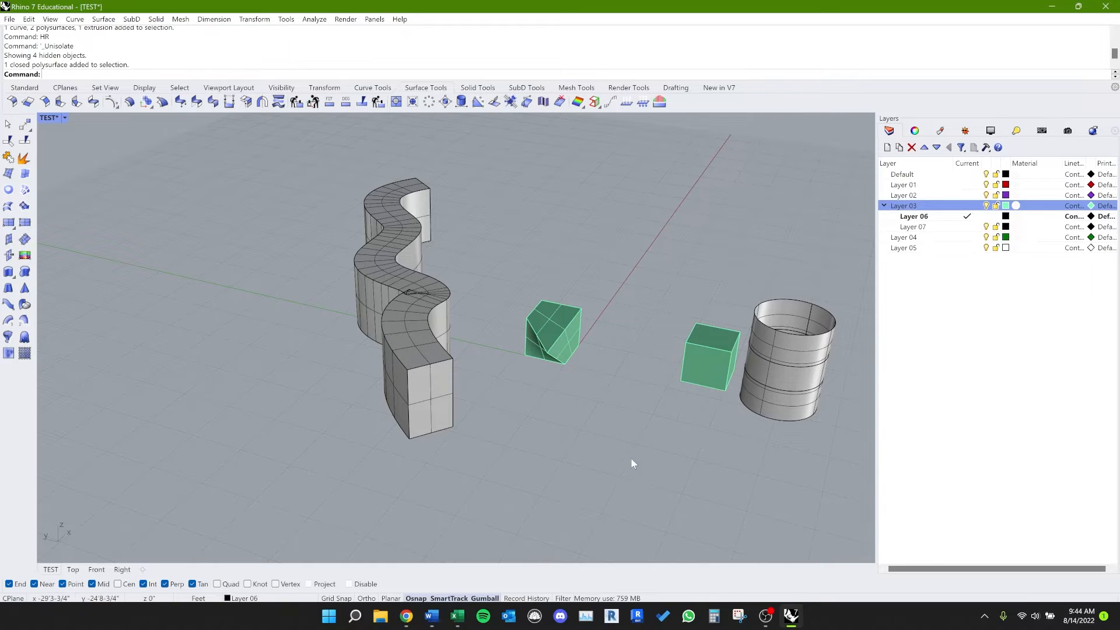
mouse_move(633, 463)
right_down()
mouse_move(600, 487)
mouse_move(610, 464)
right_up()
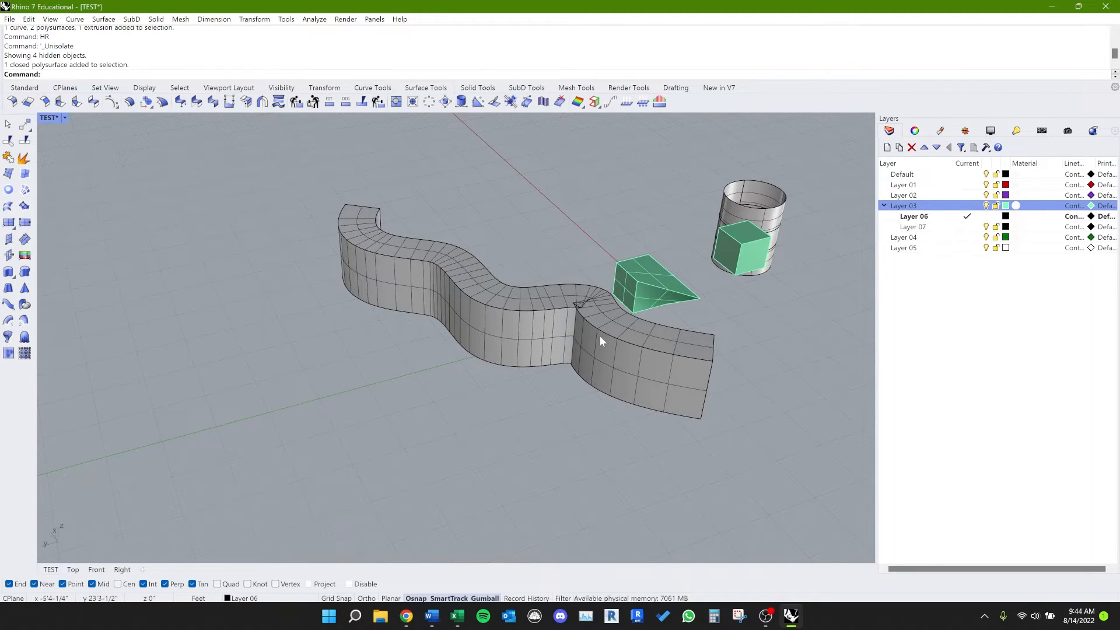
mouse_move(537, 403)
right_down()
mouse_move(492, 408)
mouse_move(527, 387)
mouse_move(500, 397)
mouse_move(577, 386)
right_up()
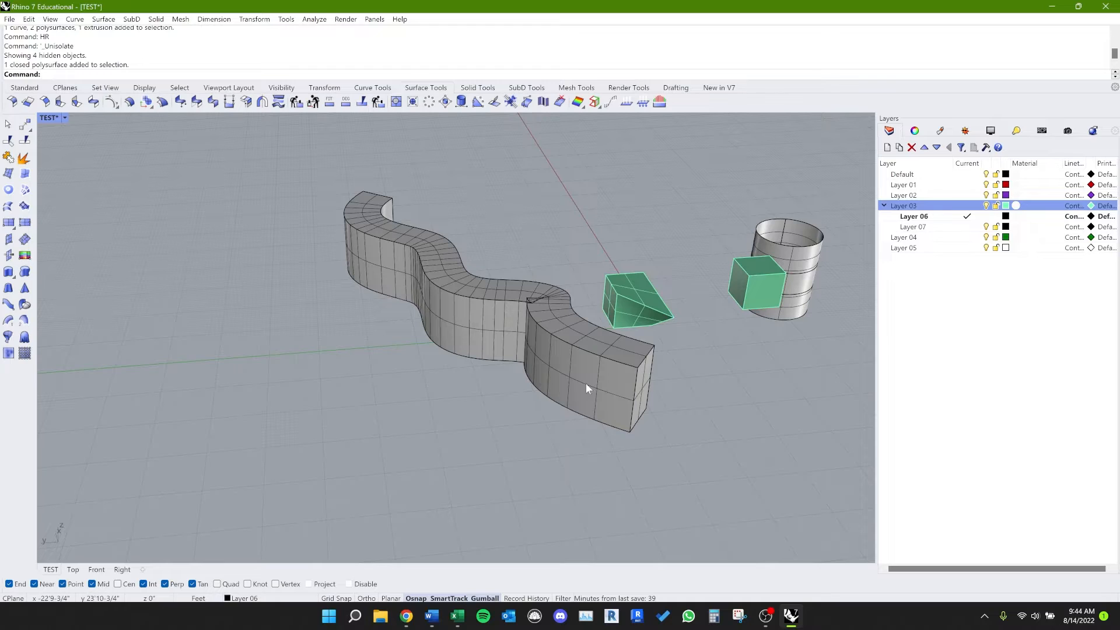
Step: Fit all visible objects in the view with Zoom Extents (alias ZE)
scroll(691, 359, up, 6)
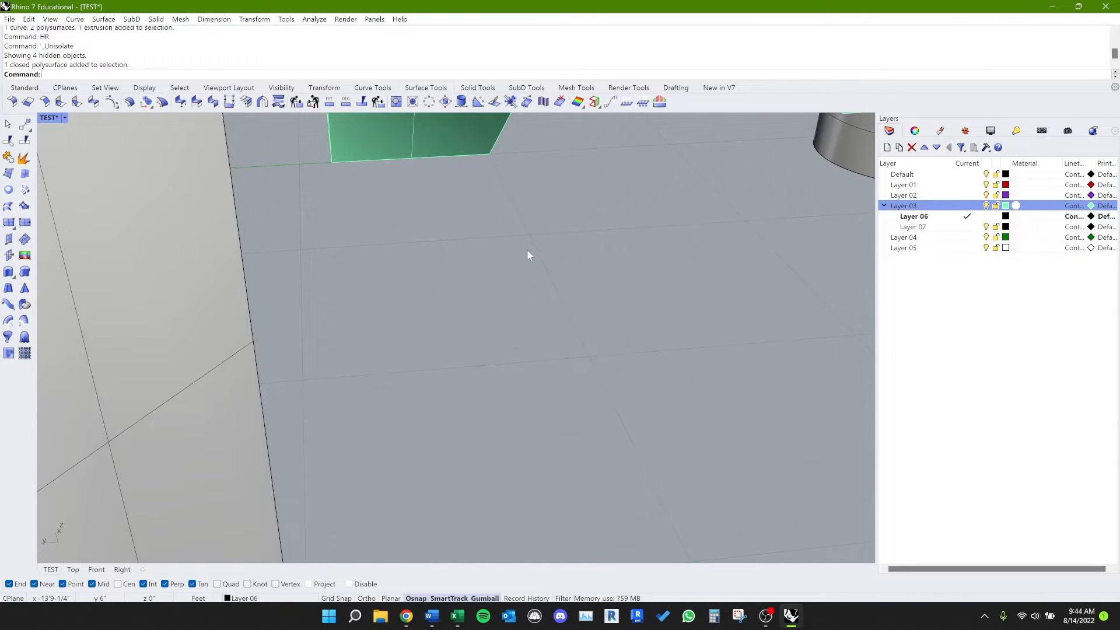
text(ZE)
key(Return)
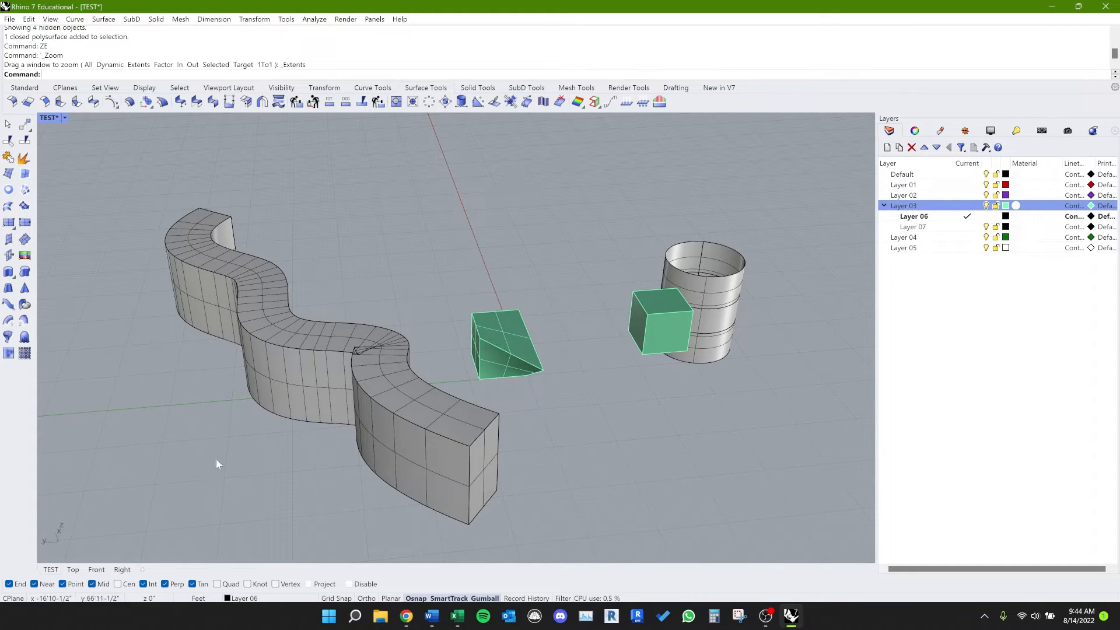
Step: Zoom to the deformed cube with Zoom Selected (alias ZS) and view its elongated corner from the side
click(515, 349)
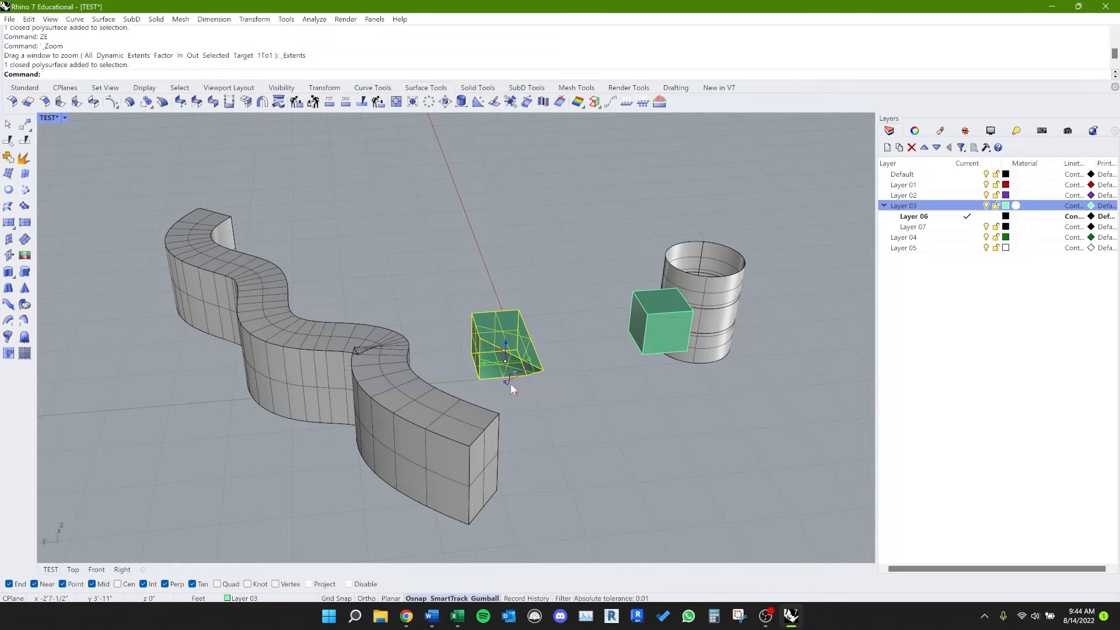
text(ZS)
key(Return)
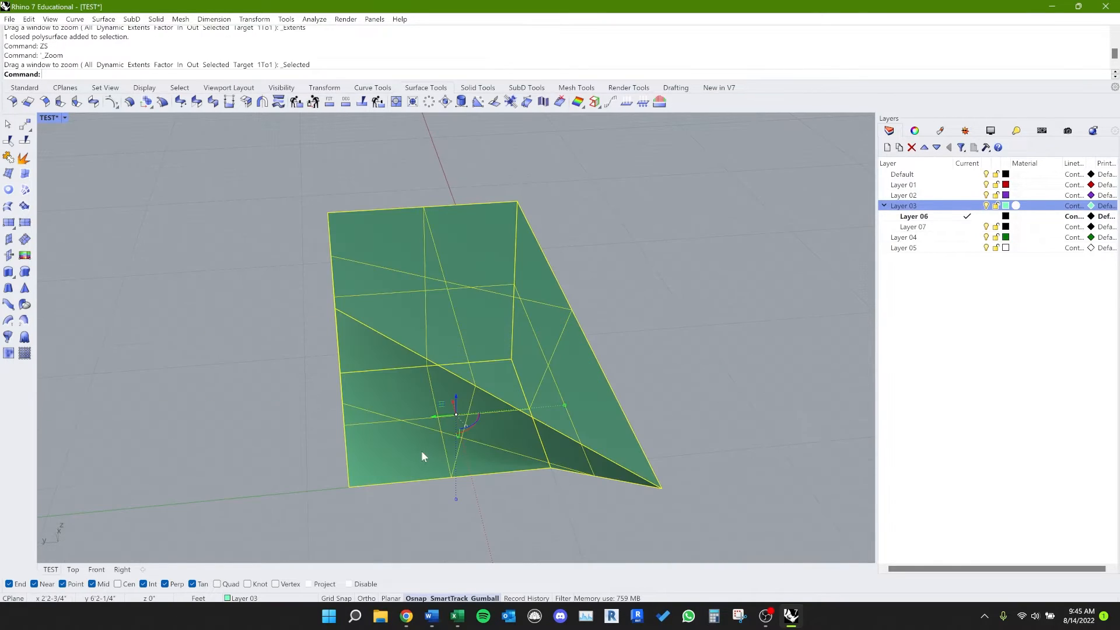
right_drag(730, 345, 744, 327)
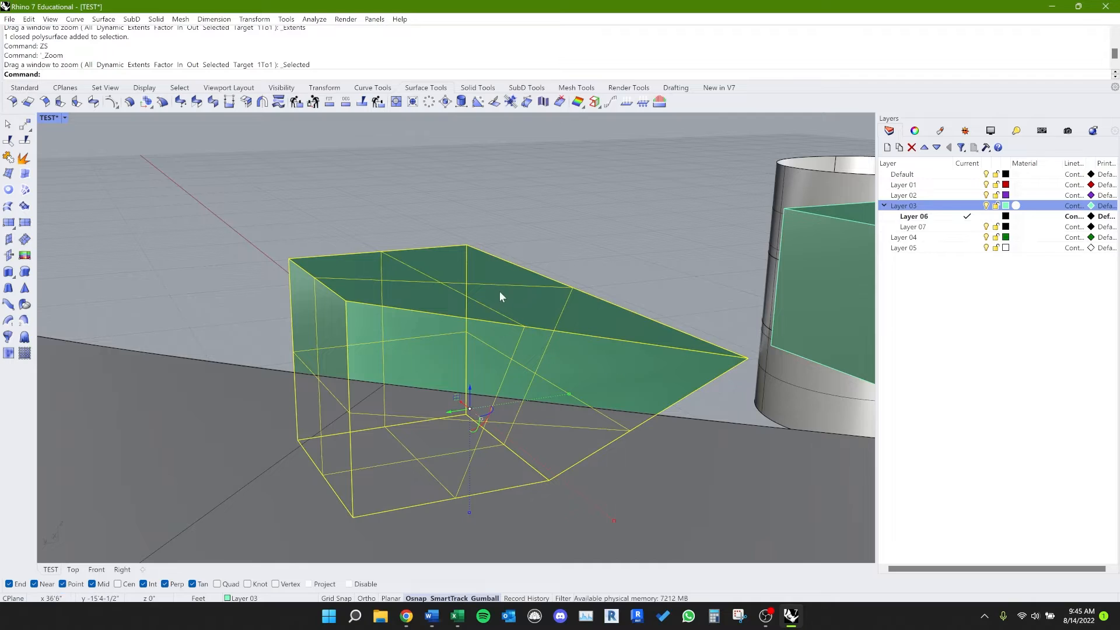
Step: Turn on the deformed cube's solid points and zoom to its back top corner point with Zoom Selected (alias ZS)
key(F10)
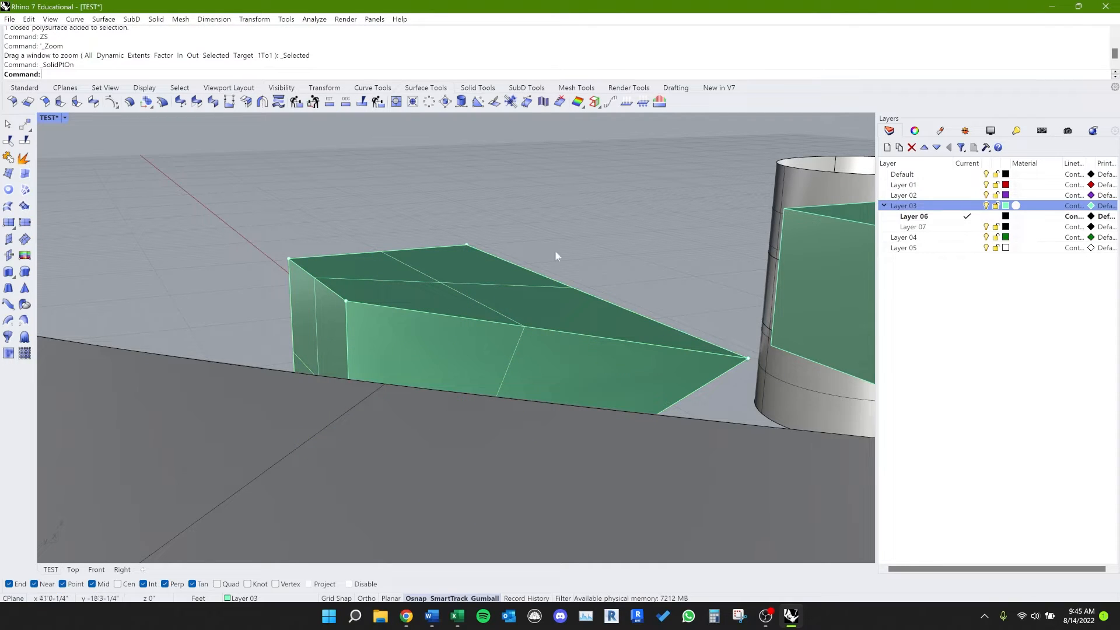
click(465, 246)
click(467, 245)
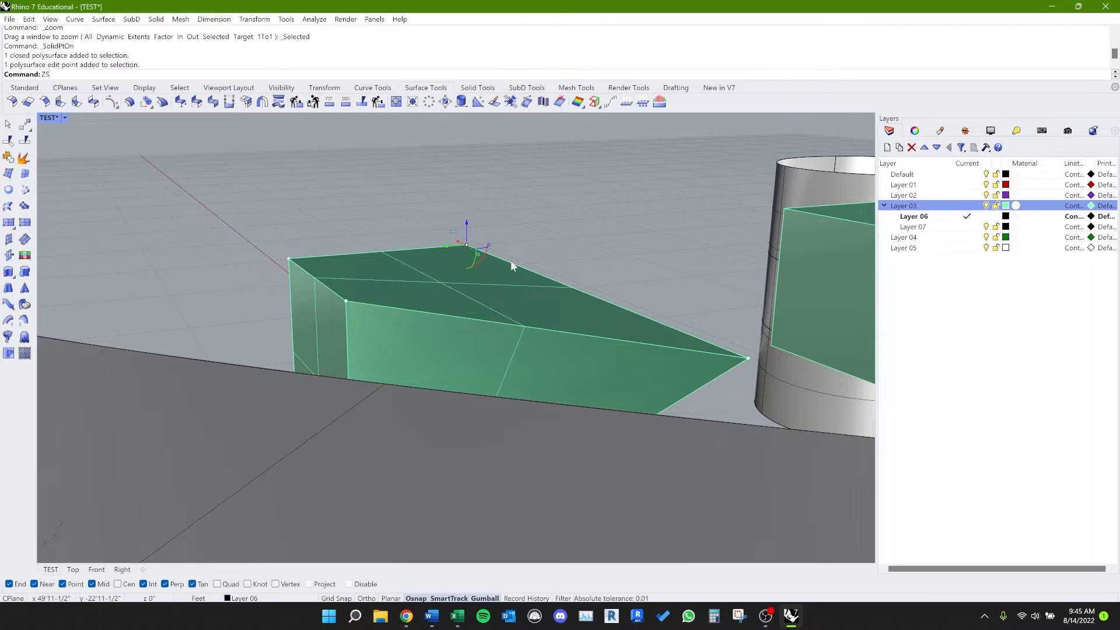
text(ZS)
key(Return)
scroll(606, 289, down, 5)
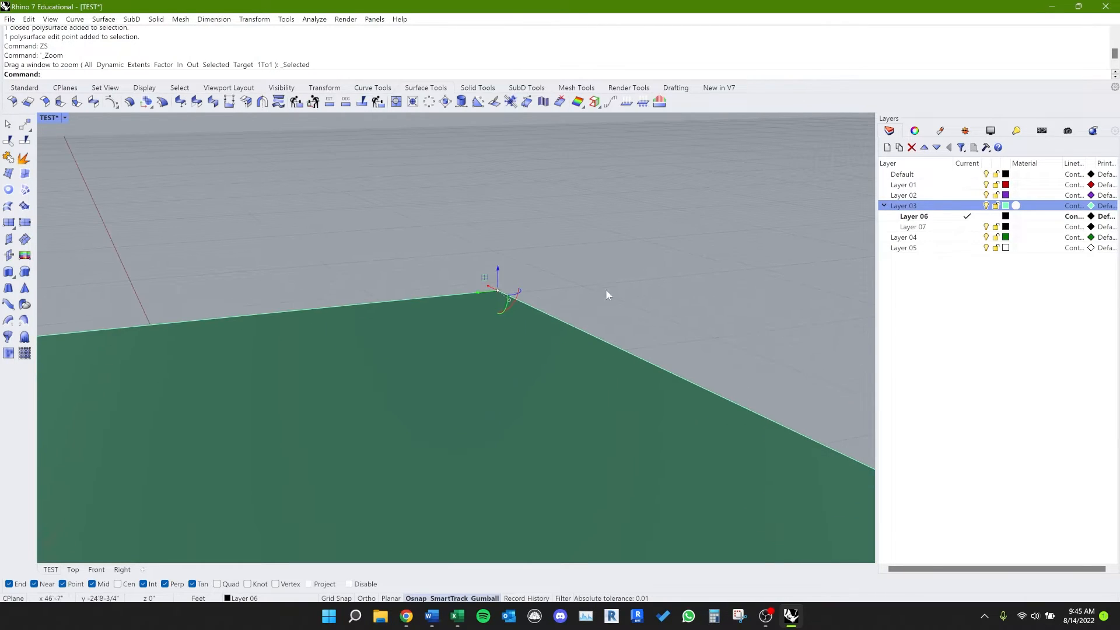
Step: Examine the wavy wall, deformed cube, plain cube and cylinder from several angles and distances
scroll(587, 334, down, 15)
right_drag(587, 334, 521, 354)
scroll(559, 411, up, 8)
scroll(558, 411, down, 7)
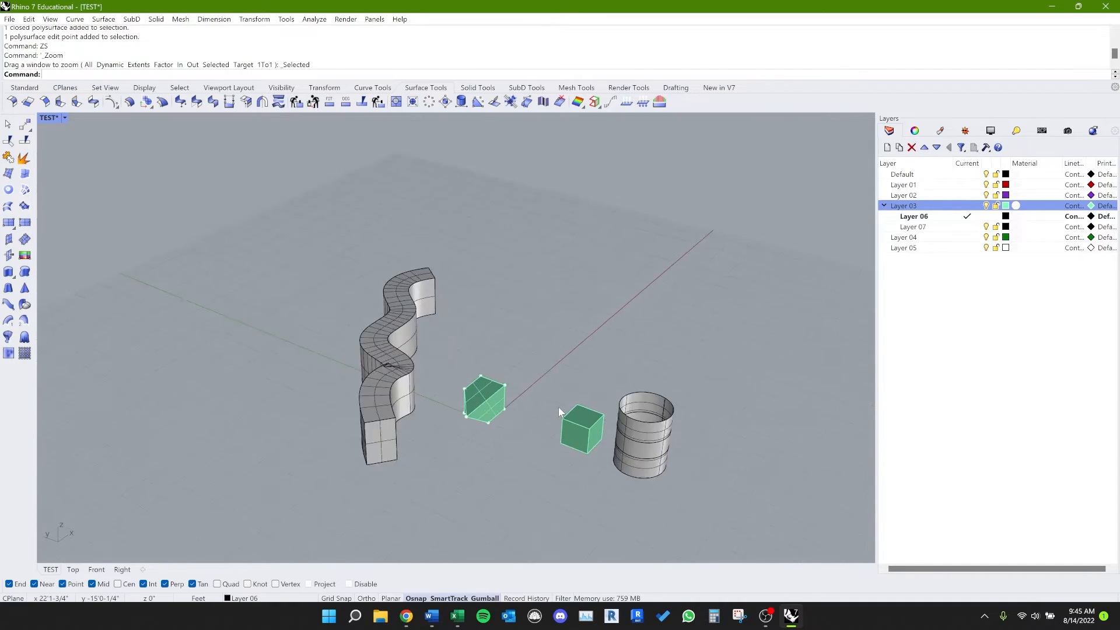
scroll(544, 433, up, 9)
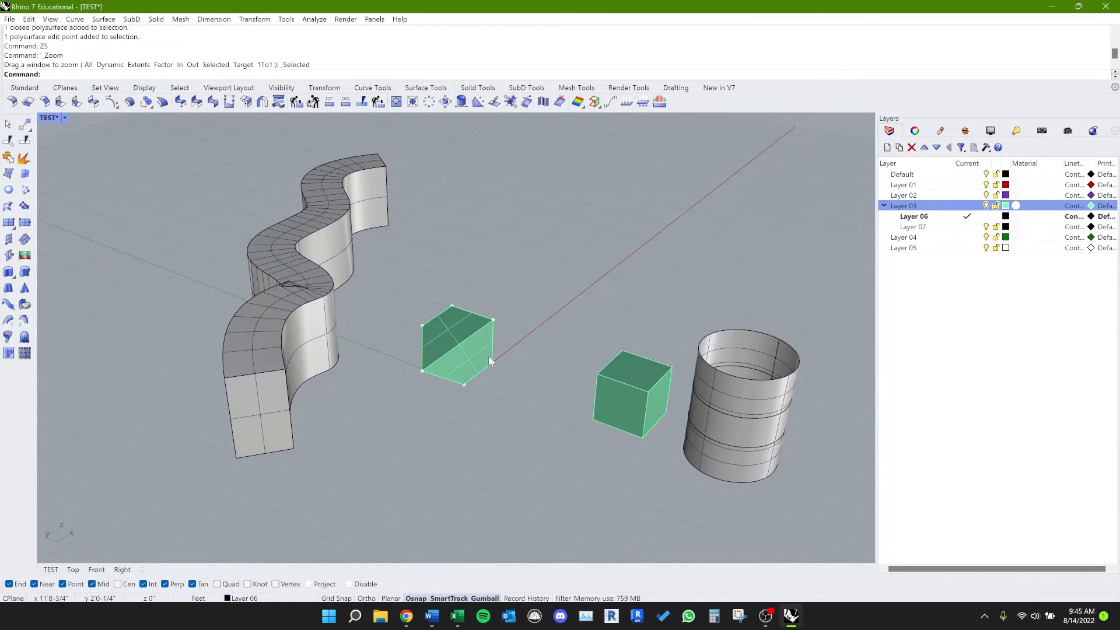
scroll(488, 356, down, 5)
right_drag(502, 376, 572, 405)
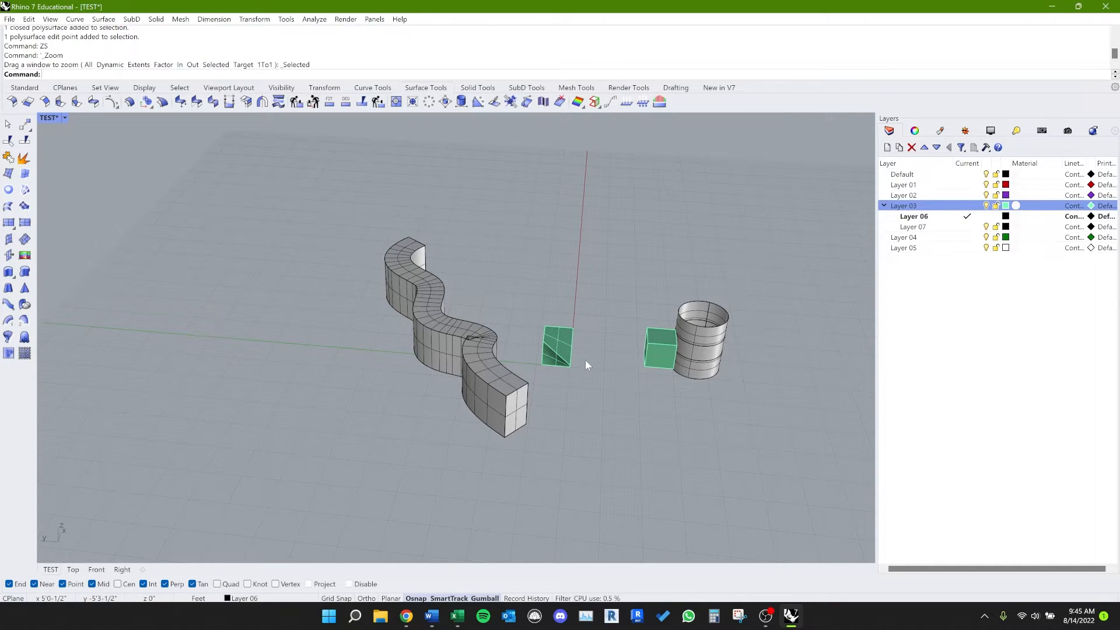
right_drag(616, 390, 641, 388)
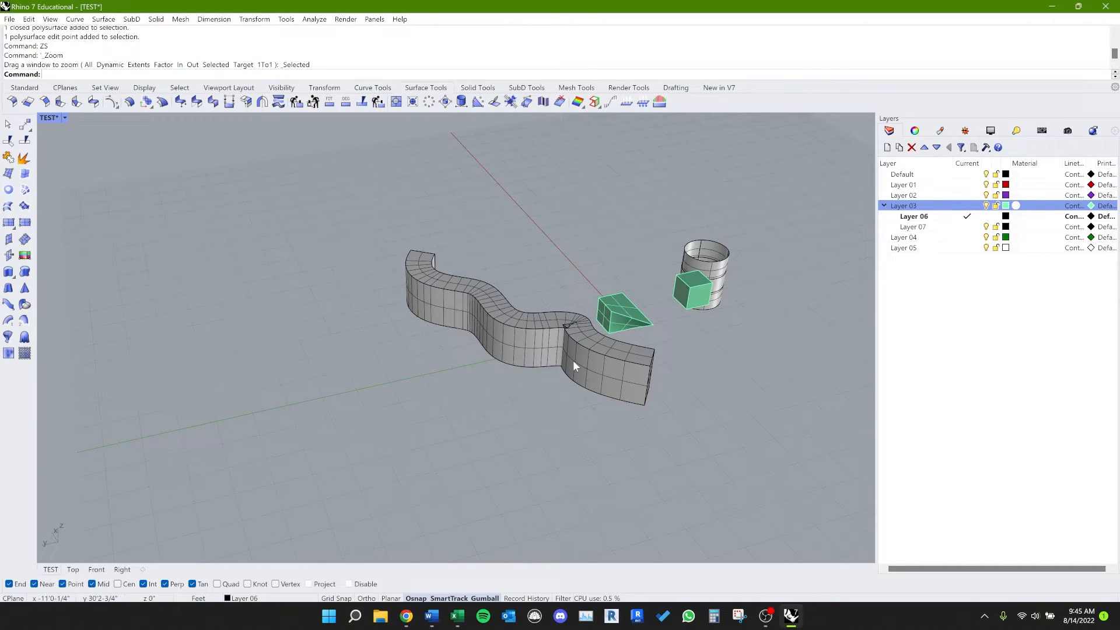
scroll(607, 349, up, 4)
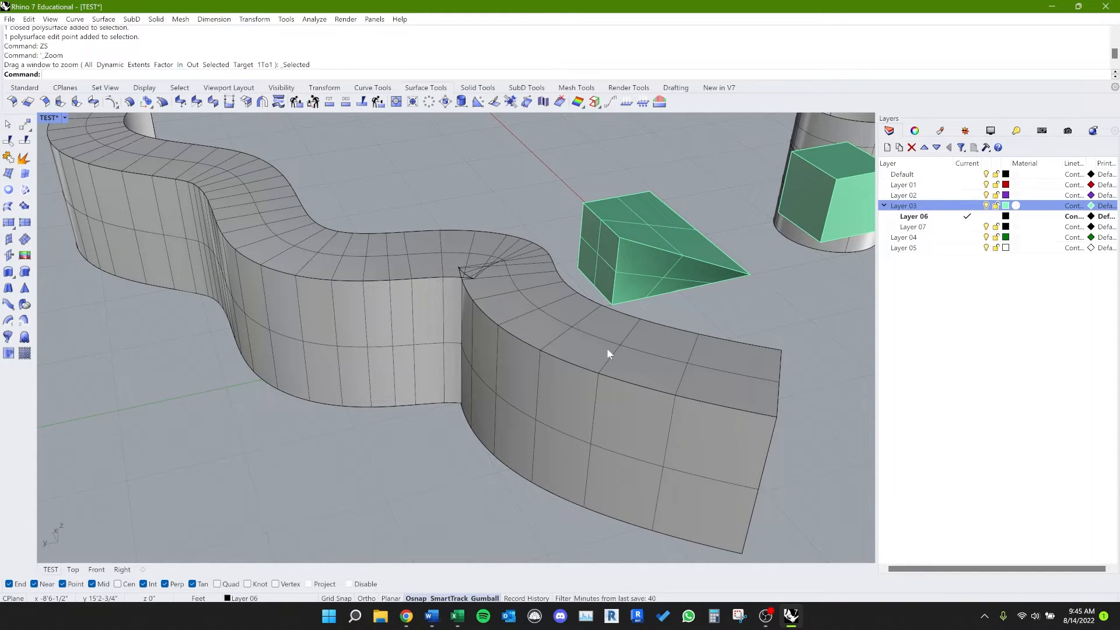
scroll(607, 351, down, 10)
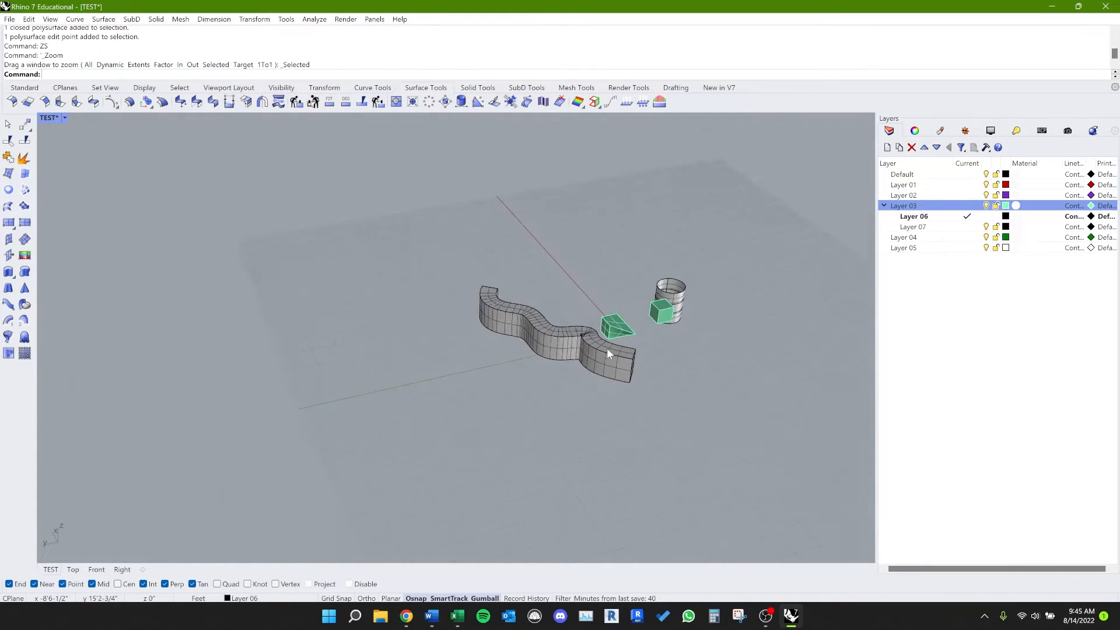
scroll(607, 350, up, 5)
scroll(606, 350, up, 8)
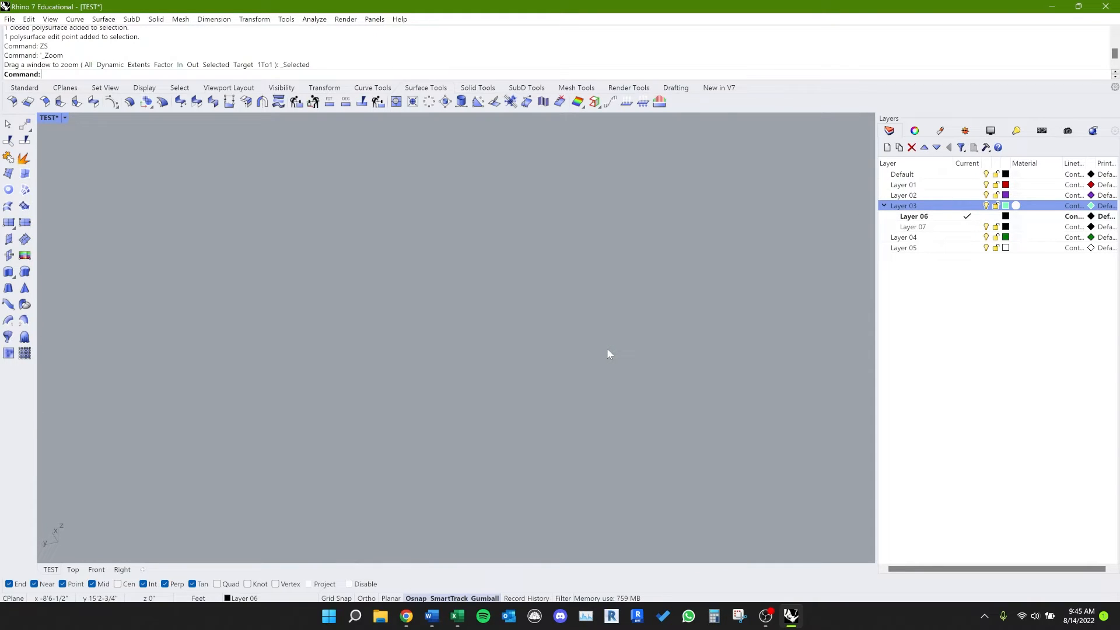
scroll(607, 350, down, 6)
scroll(606, 353, down, 1)
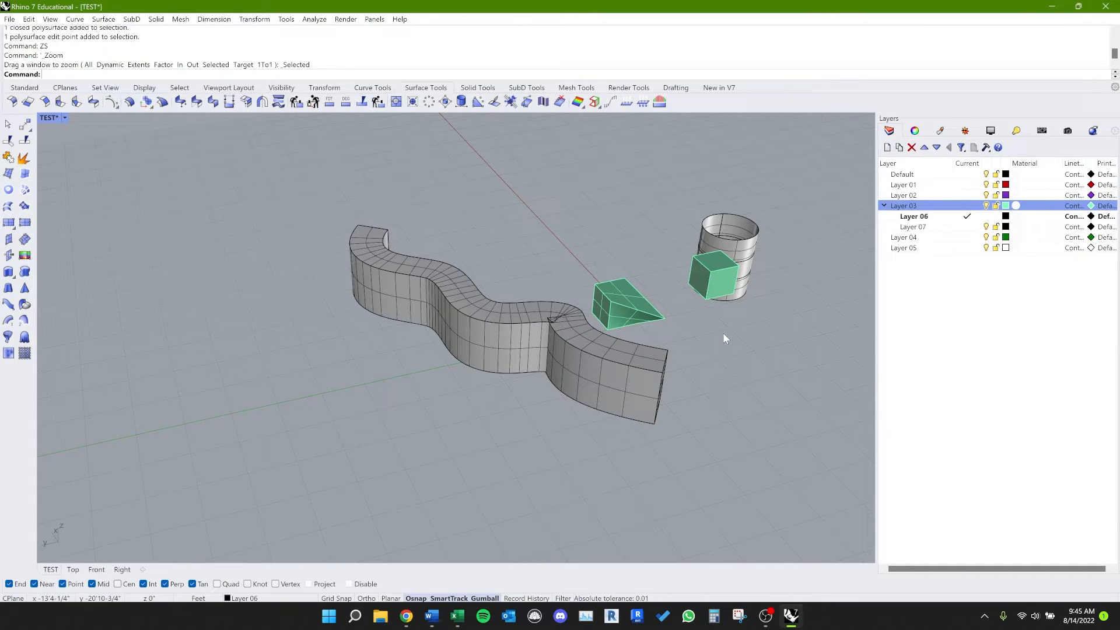
scroll(703, 310, down, 5)
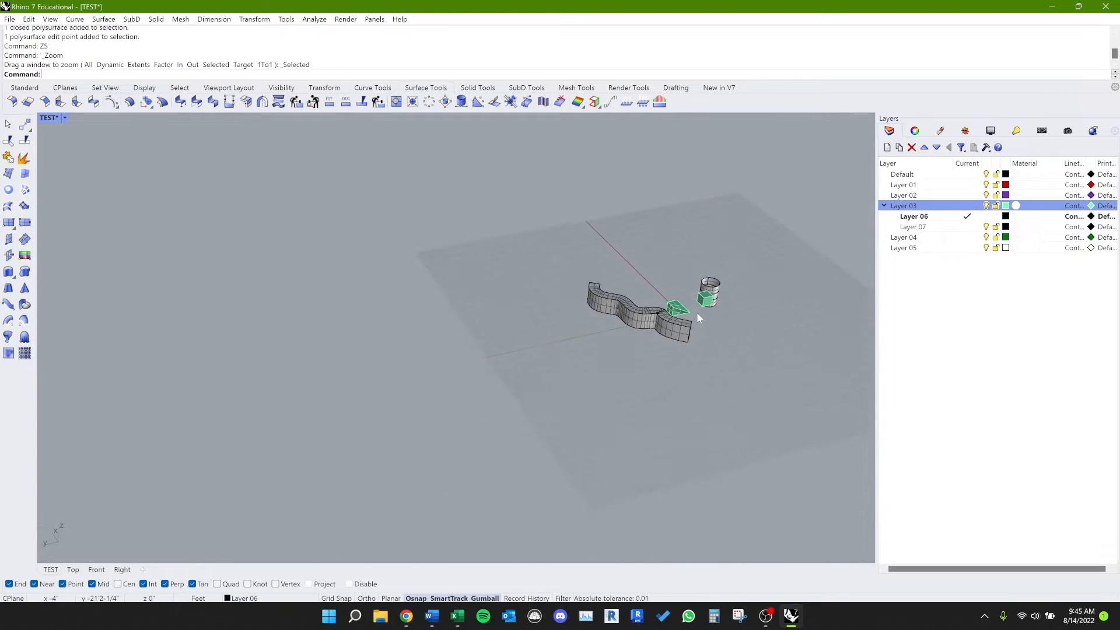
scroll(697, 312, up, 5)
scroll(697, 313, up, 2)
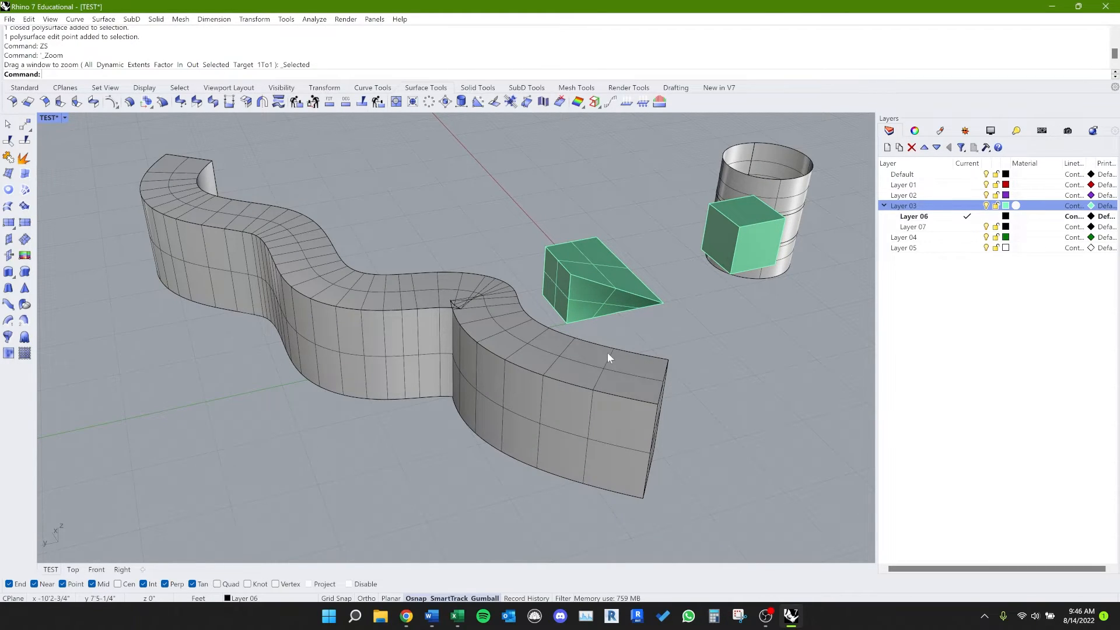
scroll(608, 353, down, 2)
scroll(607, 358, down, 2)
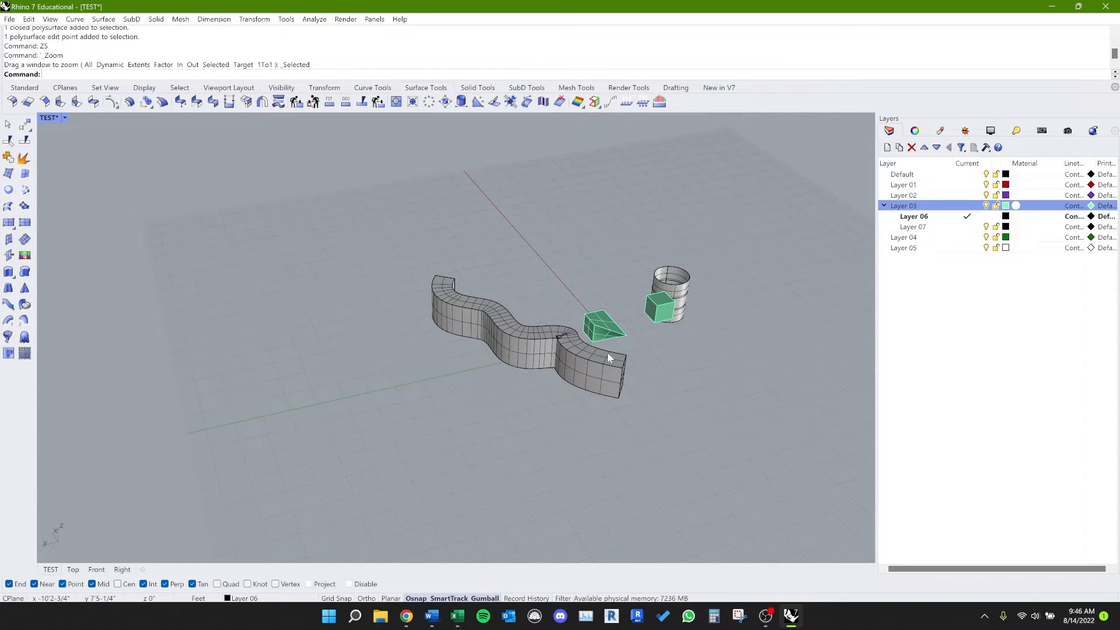
scroll(608, 354, up, 4)
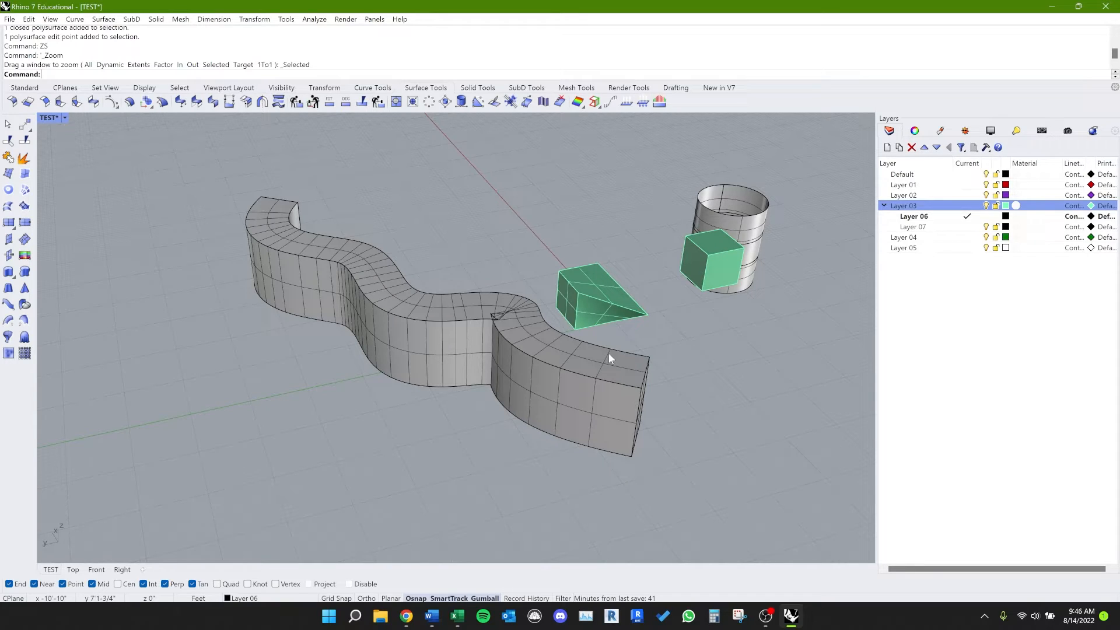
Step: Rotate the deformed cube horizontally about its bottom corner with the Rotate command (alias RR), using two reference points
text(rot)
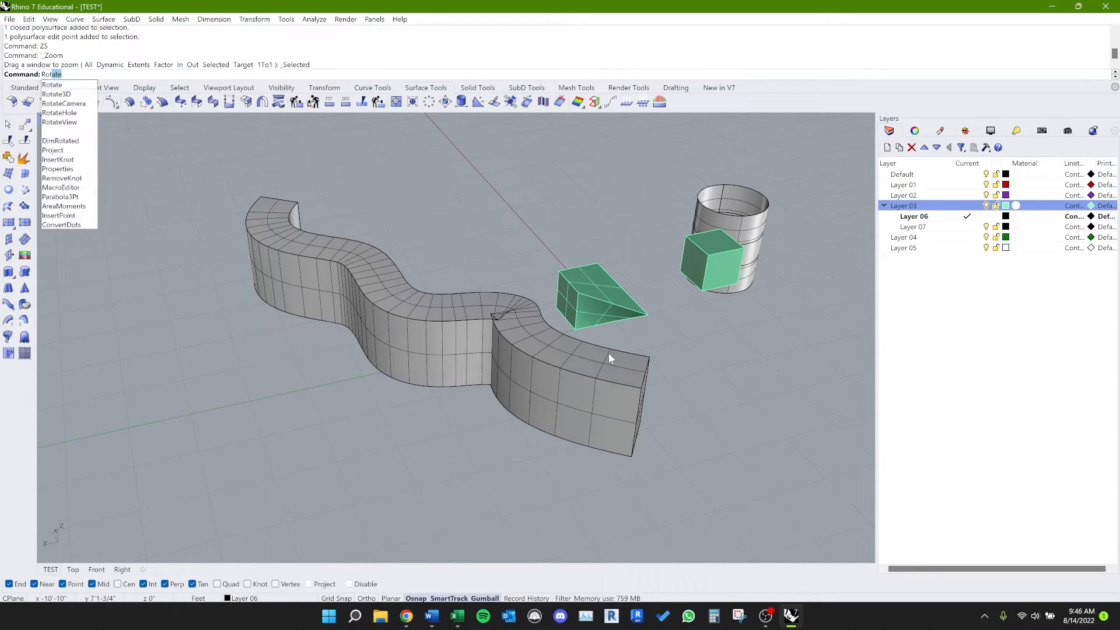
key(Escape)
text(RR)
key(Return)
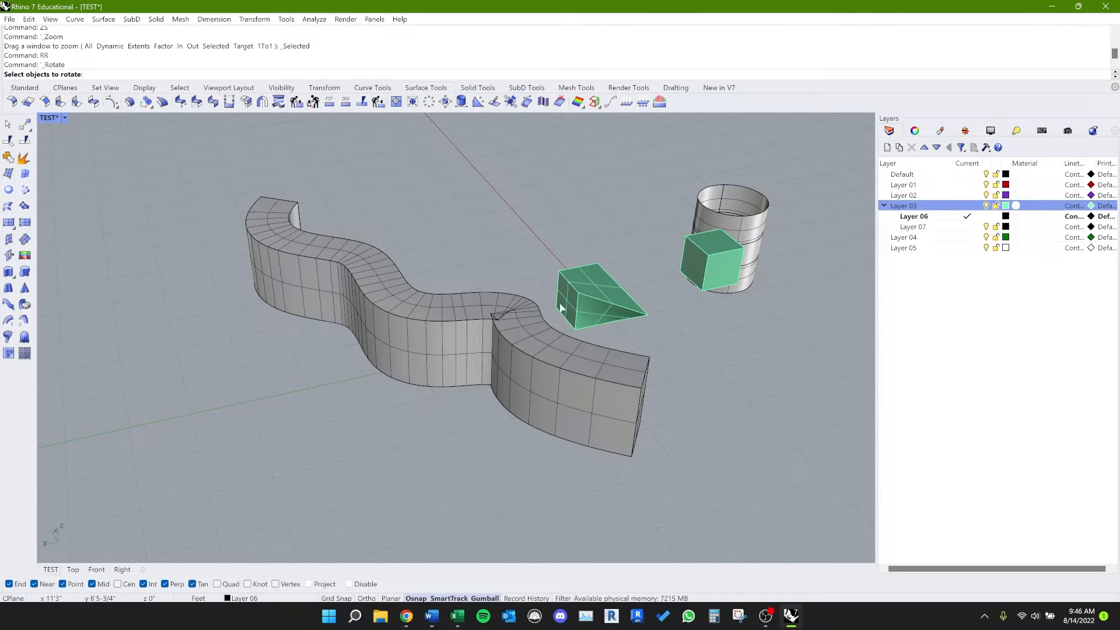
click(570, 325)
key(Return)
right_drag(590, 342, 493, 430)
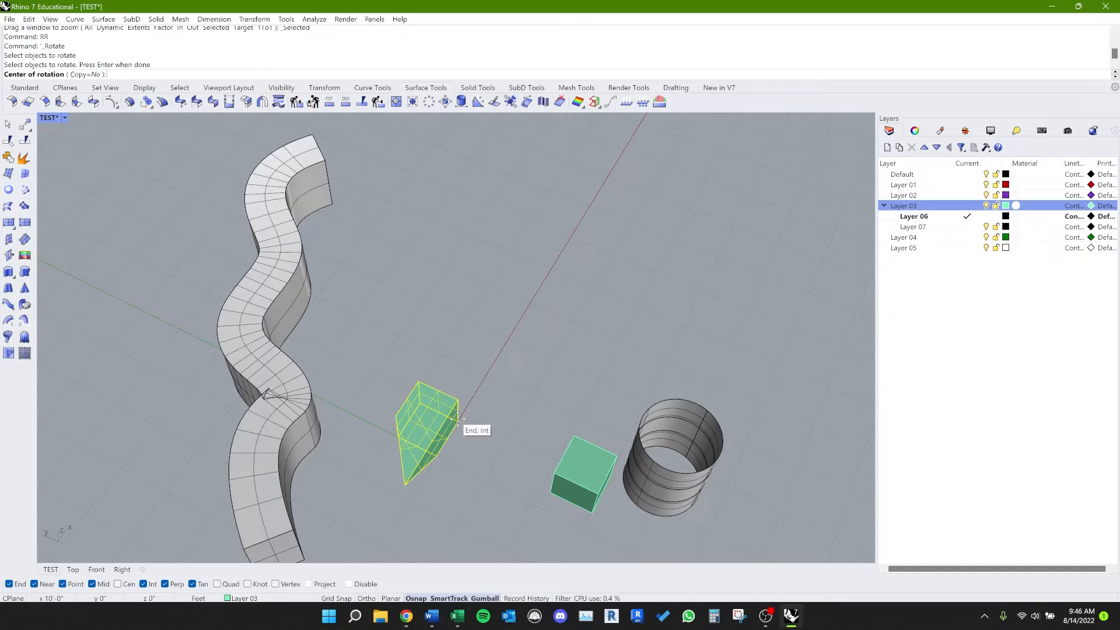
click(486, 417)
click(516, 393)
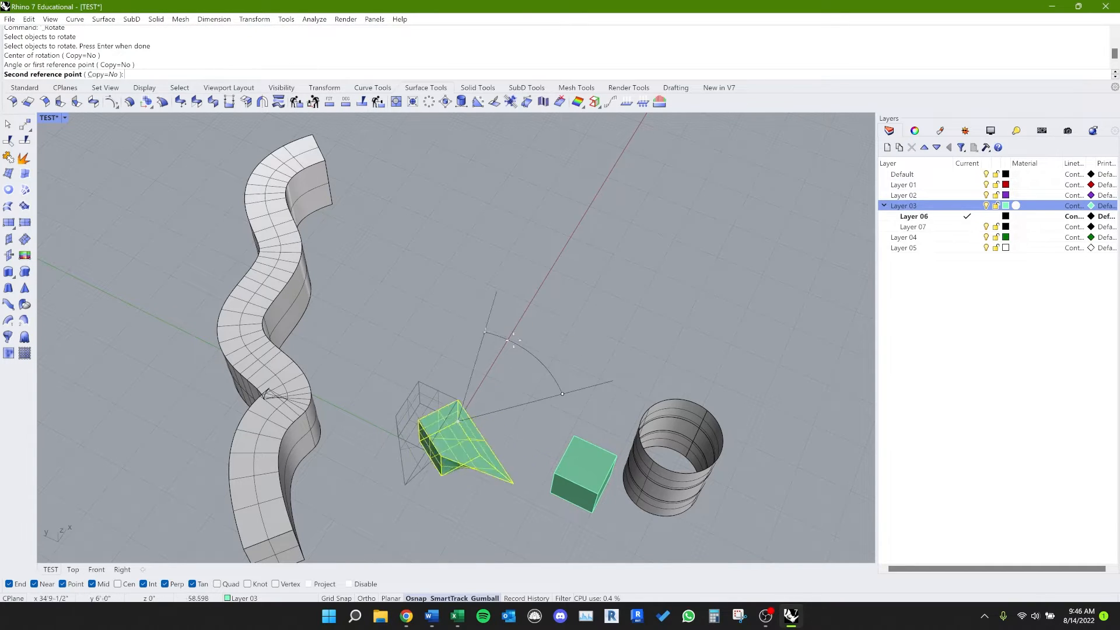
click(562, 389)
mouse_move(562, 389)
right_down()
mouse_move(555, 369)
mouse_move(558, 384)
right_up()
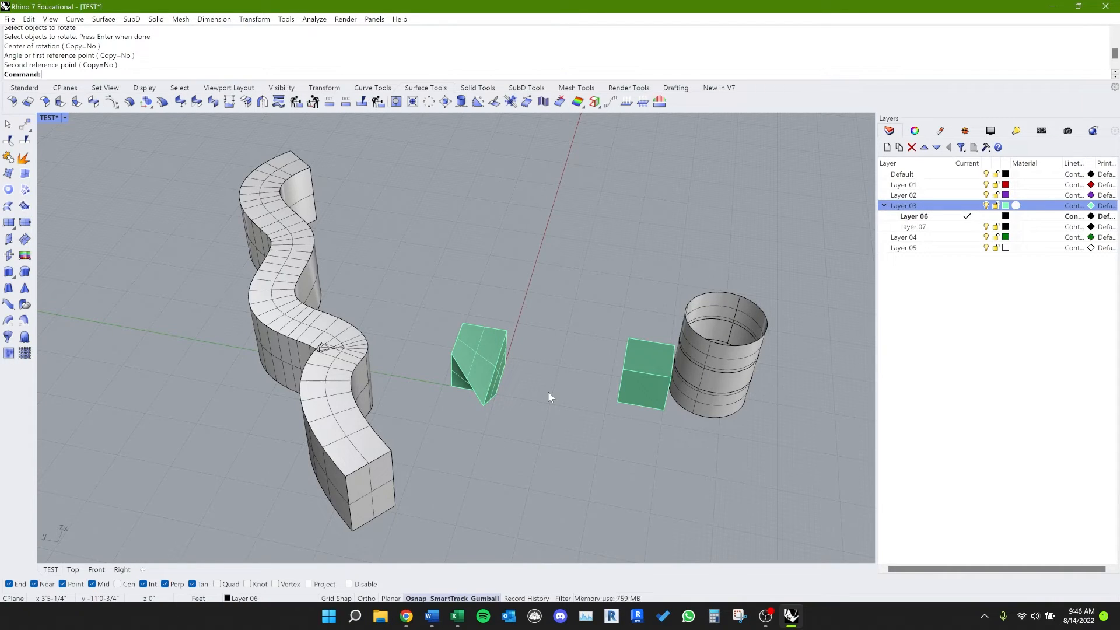
Step: Try to rotate the deformed cube with Rotate3D (alias RD) about an axis from its top corner to an edge midpoint
text(RD)
key(Return)
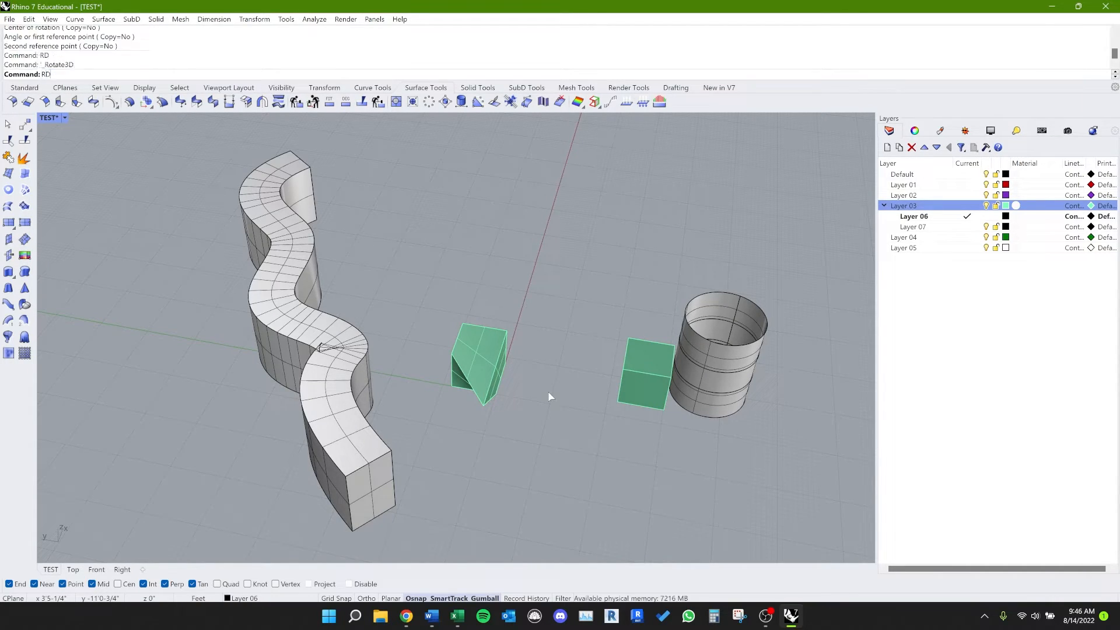
click(496, 379)
right_drag(503, 442, 402, 376)
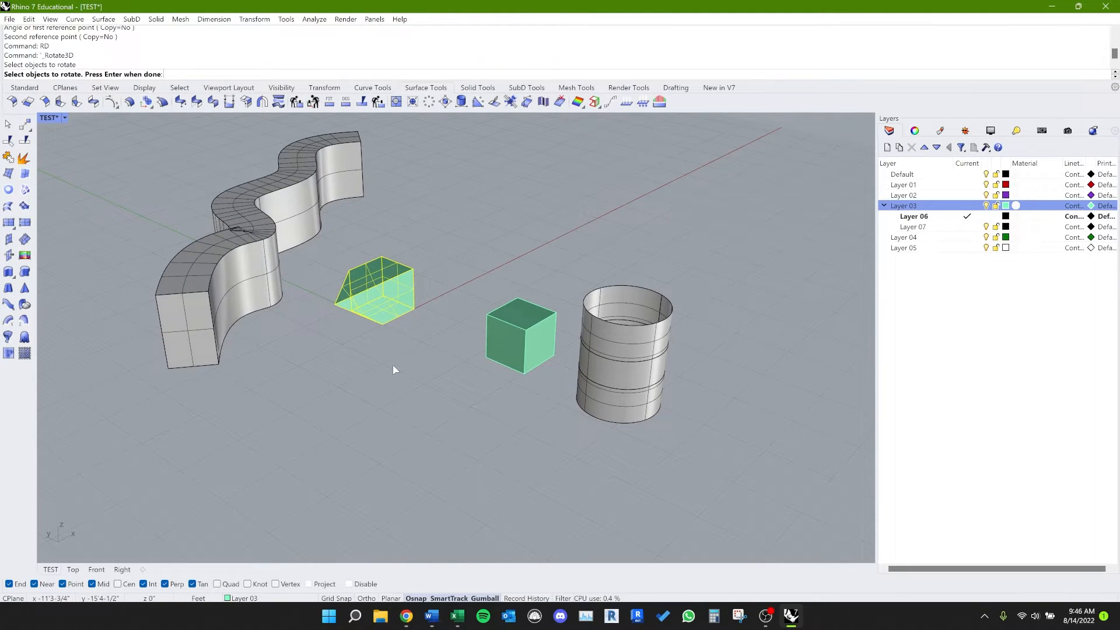
key(Return)
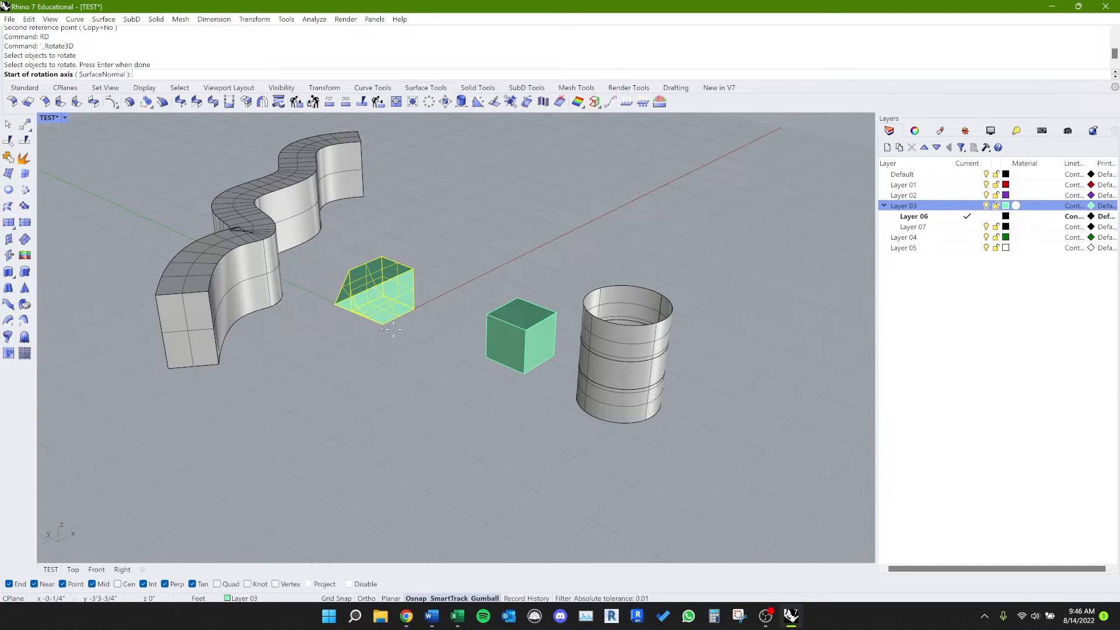
click(415, 269)
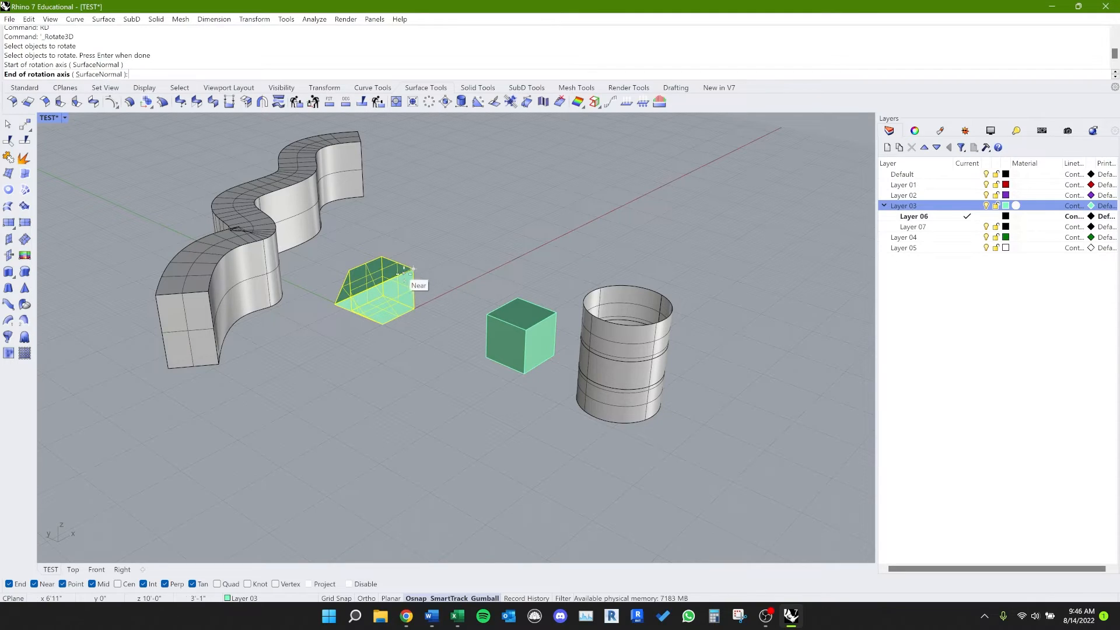
click(377, 285)
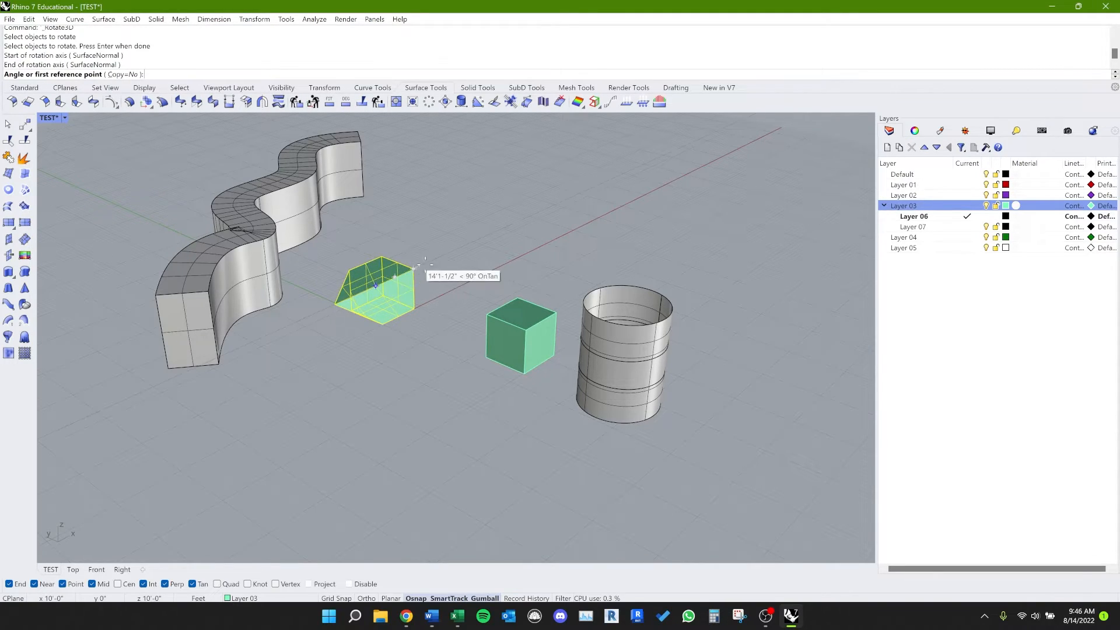
click(459, 269)
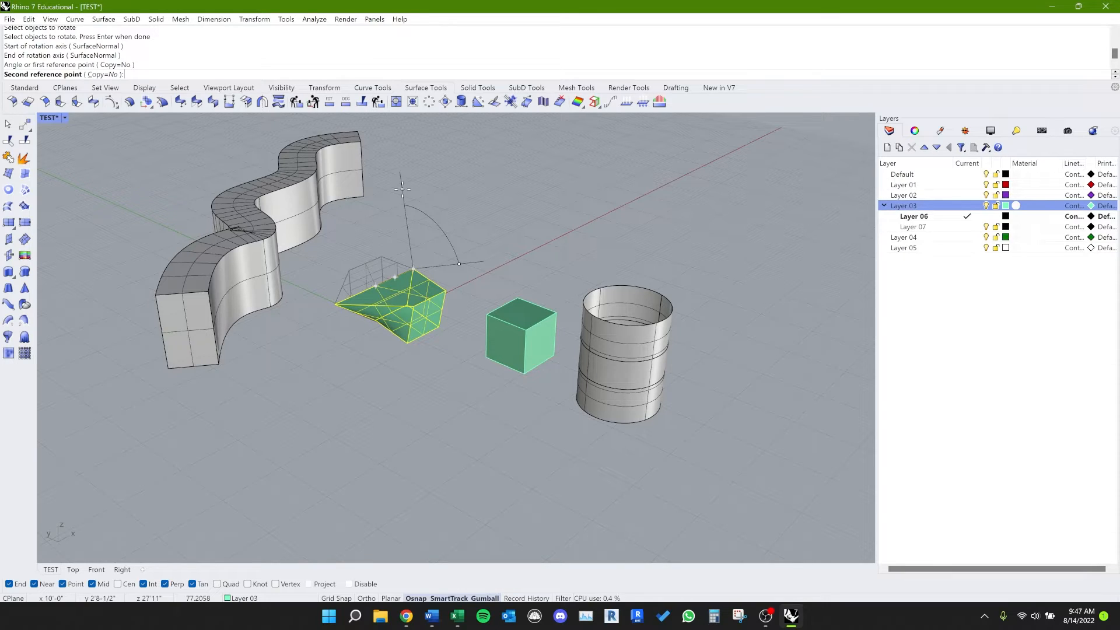
click(402, 192)
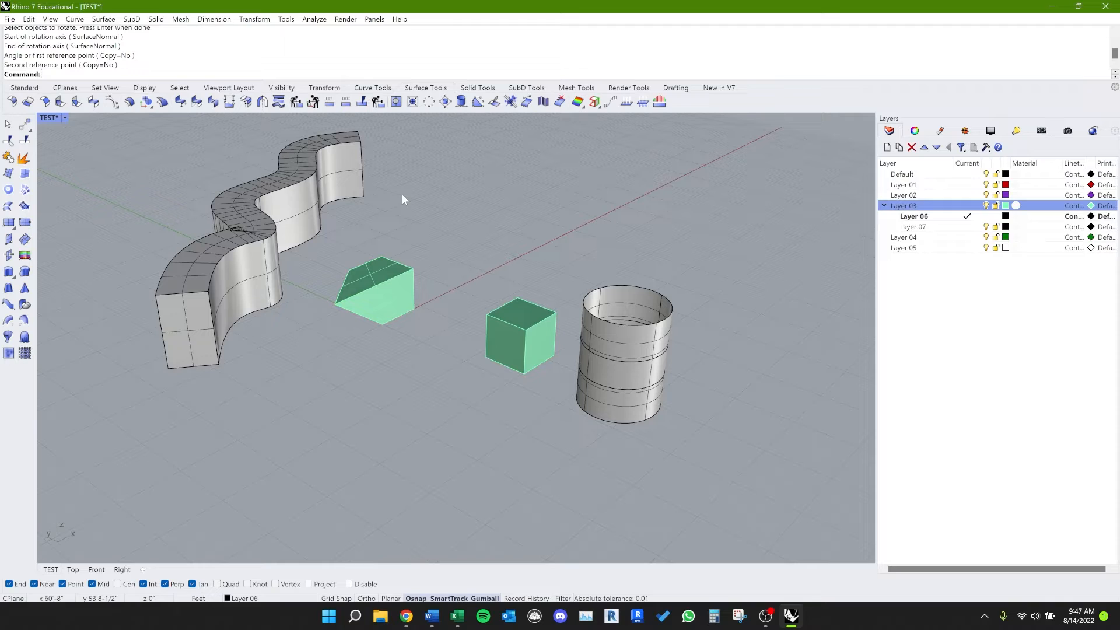
Step: Explode the wavy wall into separate surfaces with the Explode command (alias EX)
right_drag(317, 248, 281, 268)
click(271, 225)
click(360, 245)
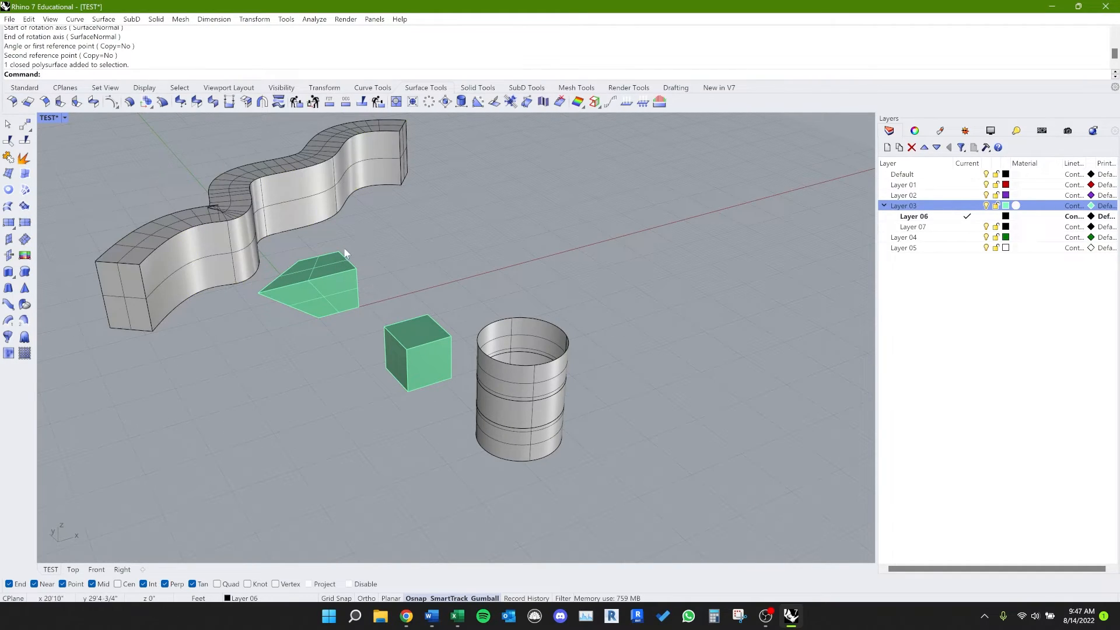
click(229, 274)
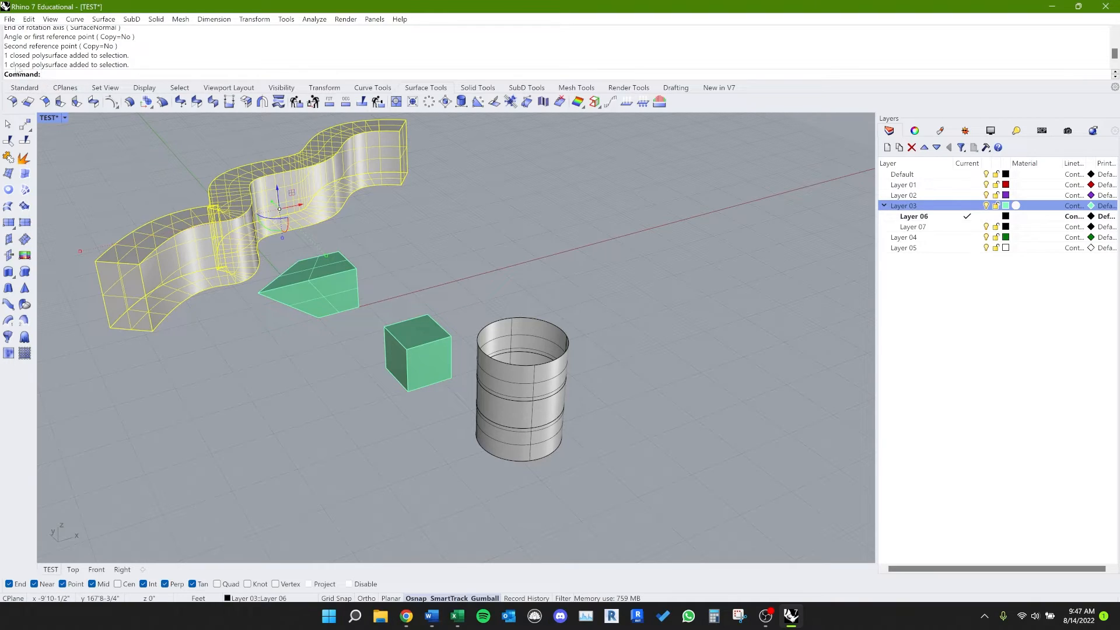
click(207, 365)
click(184, 243)
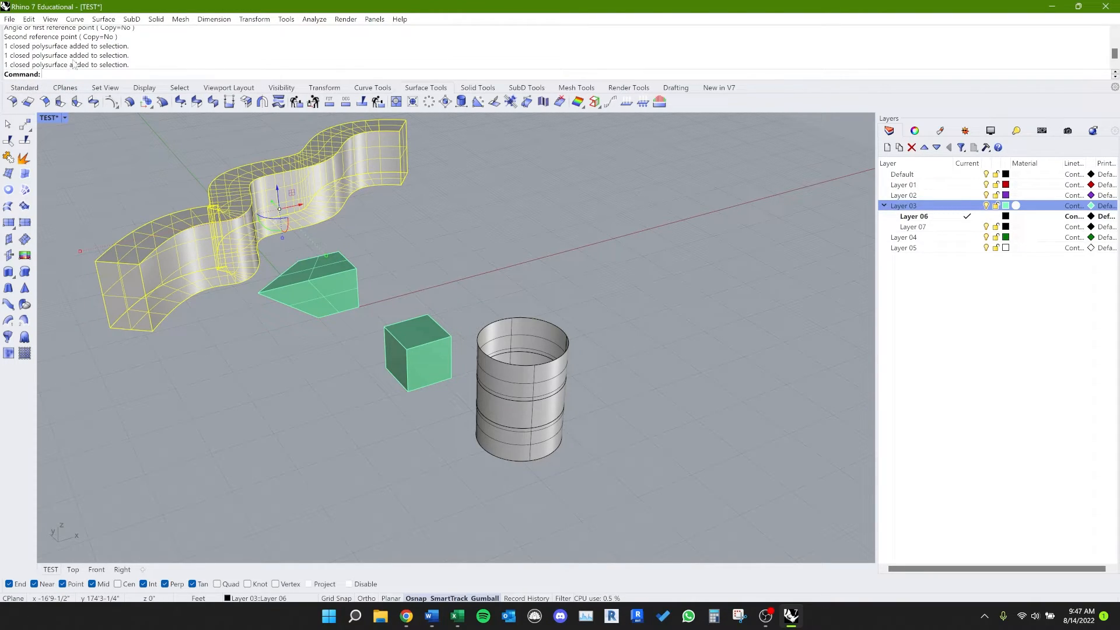
click(210, 345)
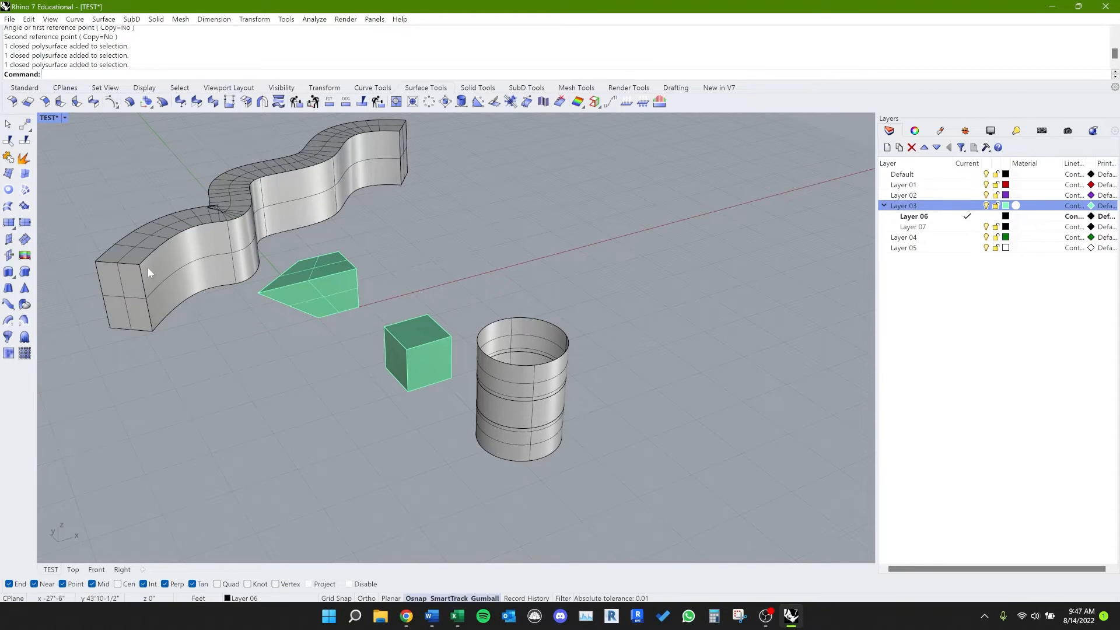
click(201, 269)
text(EX)
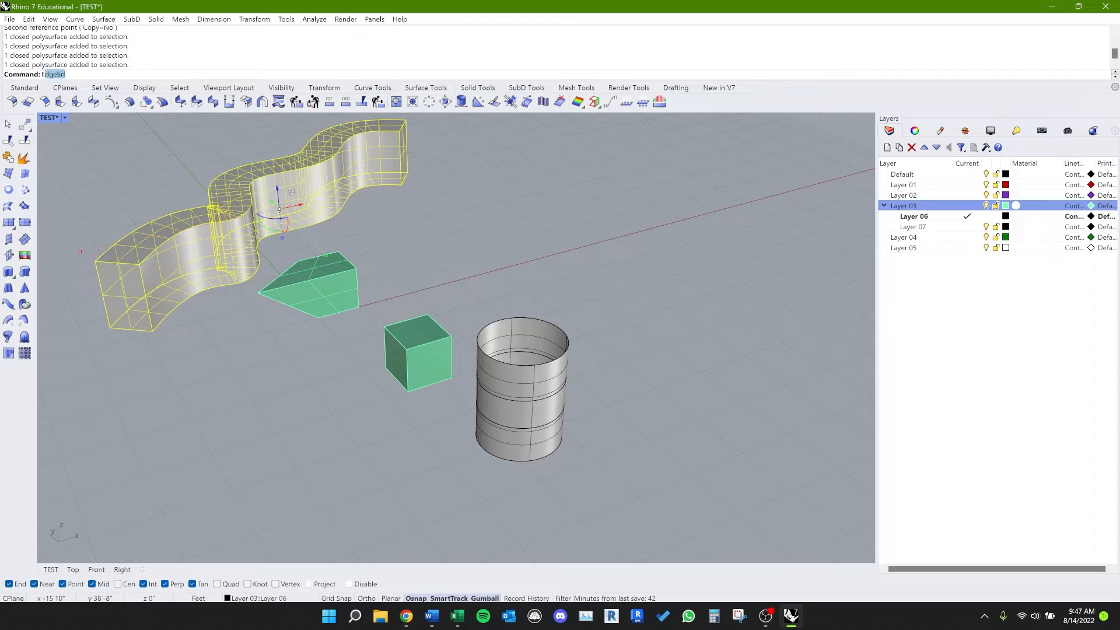
key(Return)
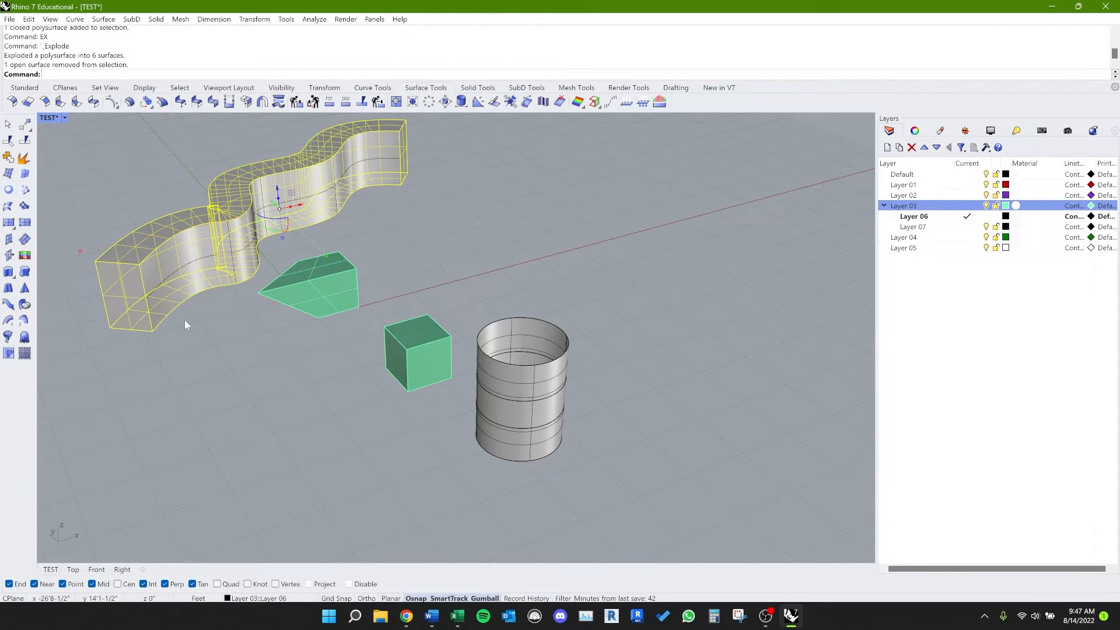
Step: Join the wall's surfaces except its front curved face (alias JJ), and delete that loose face (alias Q)
text(JJ)
key(Return)
click(190, 269)
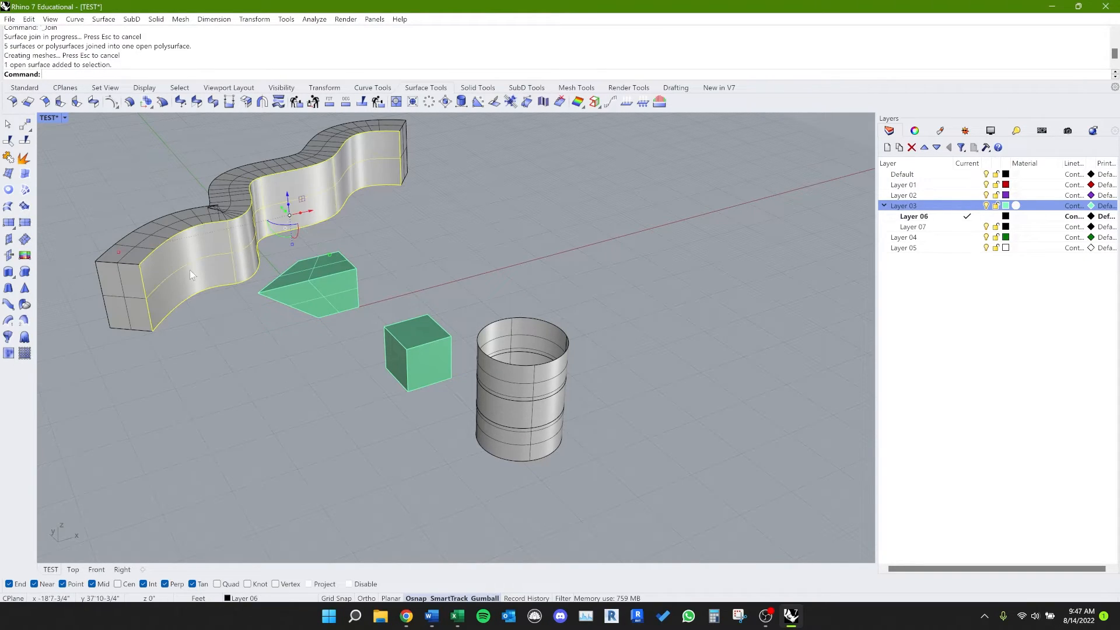
text(Q)
key(Return)
click(198, 284)
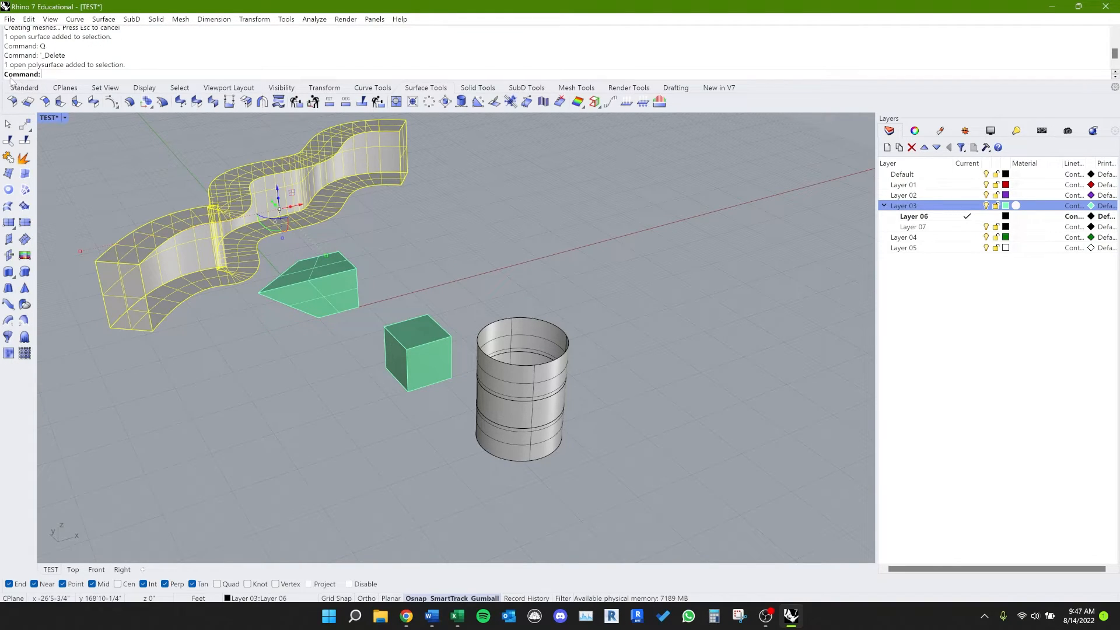
Step: Undo the deletion of the wall's front curved face and the join of its other surfaces
click(221, 424)
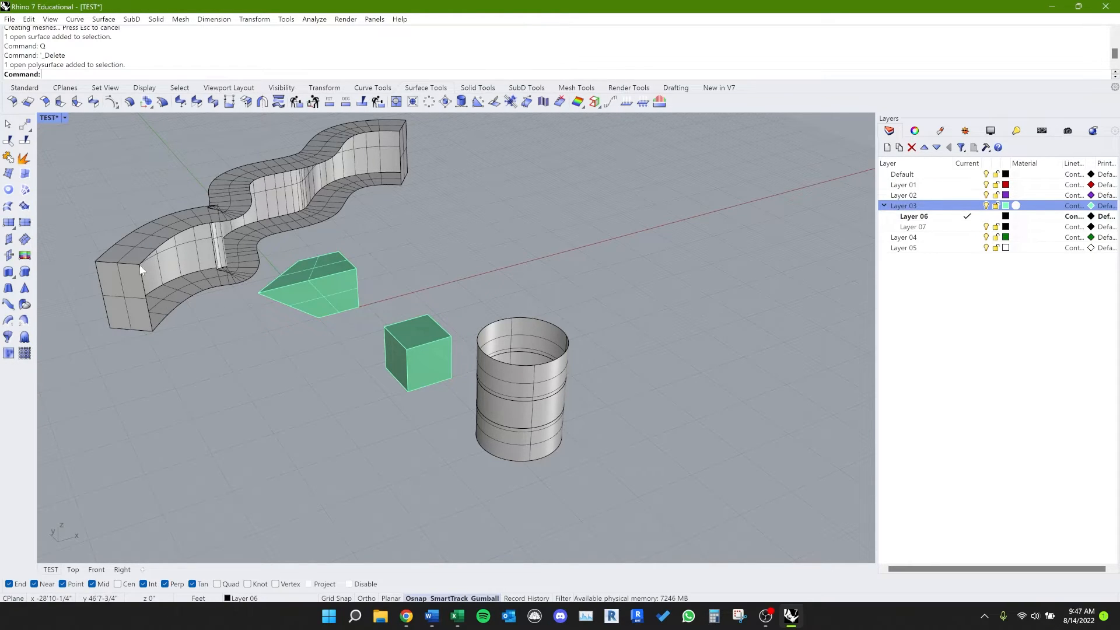
scroll(139, 265, up, 10)
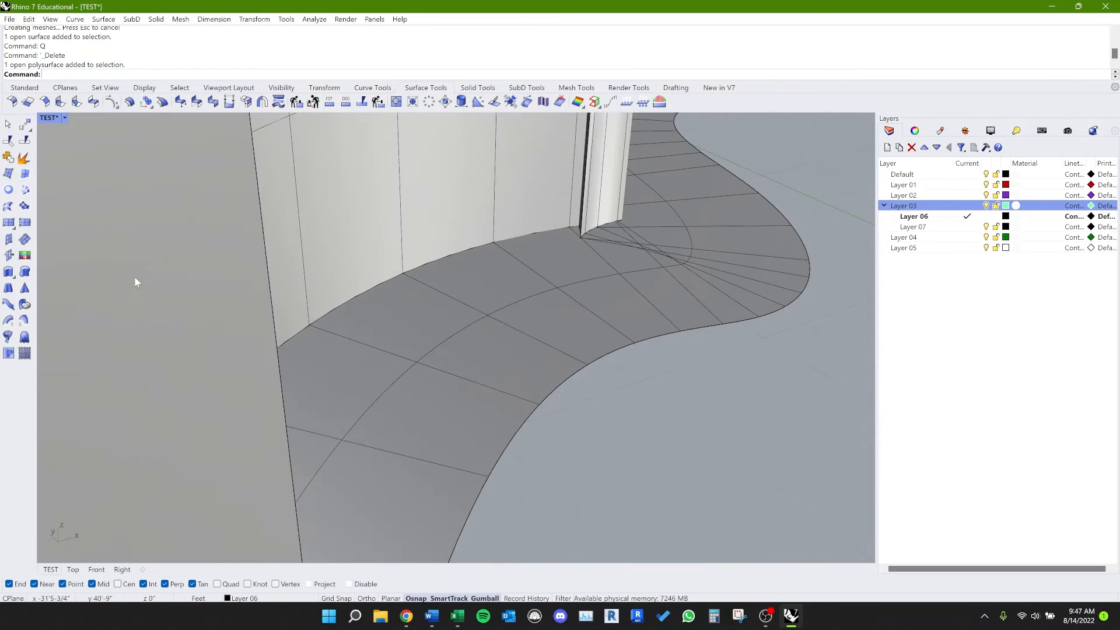
scroll(135, 283, down, 12)
key(ctrl+z)
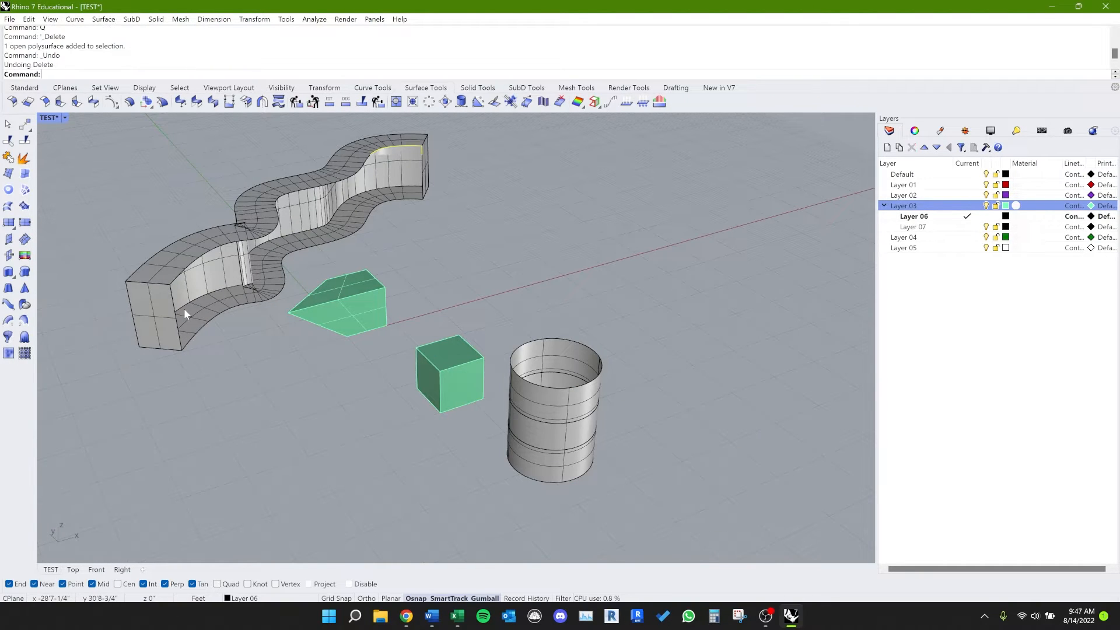
key(ctrl+z)
click(279, 389)
Step: Turn on the solid points of the wall's front curved surface and move its near top corner point 0.5 along X
click(194, 284)
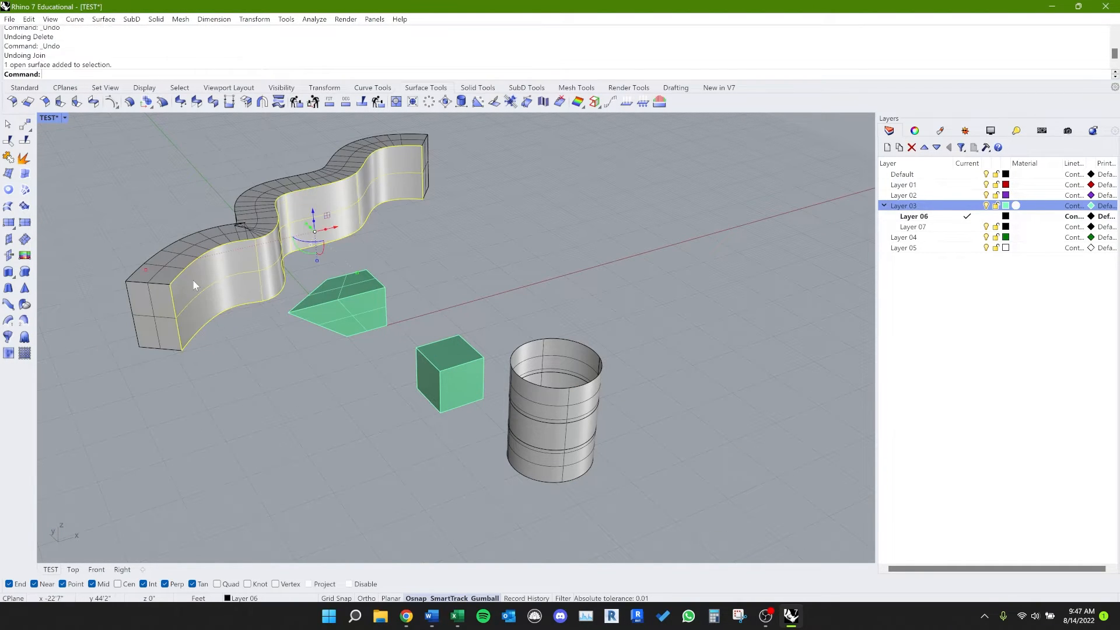
scroll(183, 318, up, 8)
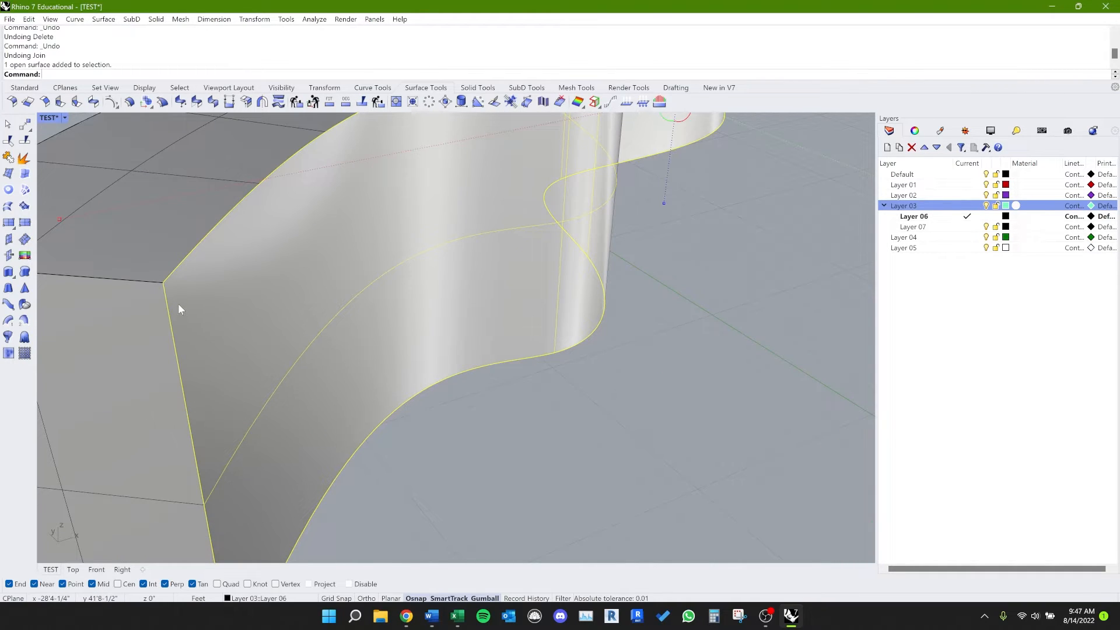
key(F10)
scroll(163, 284, up, 1)
scroll(162, 285, down, 1)
scroll(356, 341, down, 4)
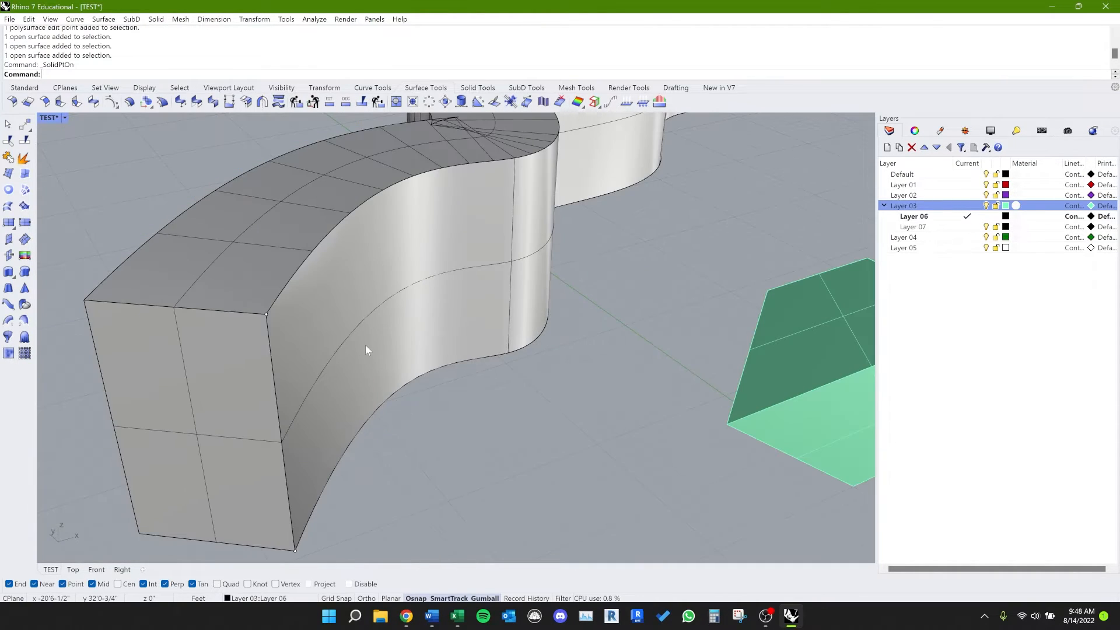
drag(129, 180, 332, 383)
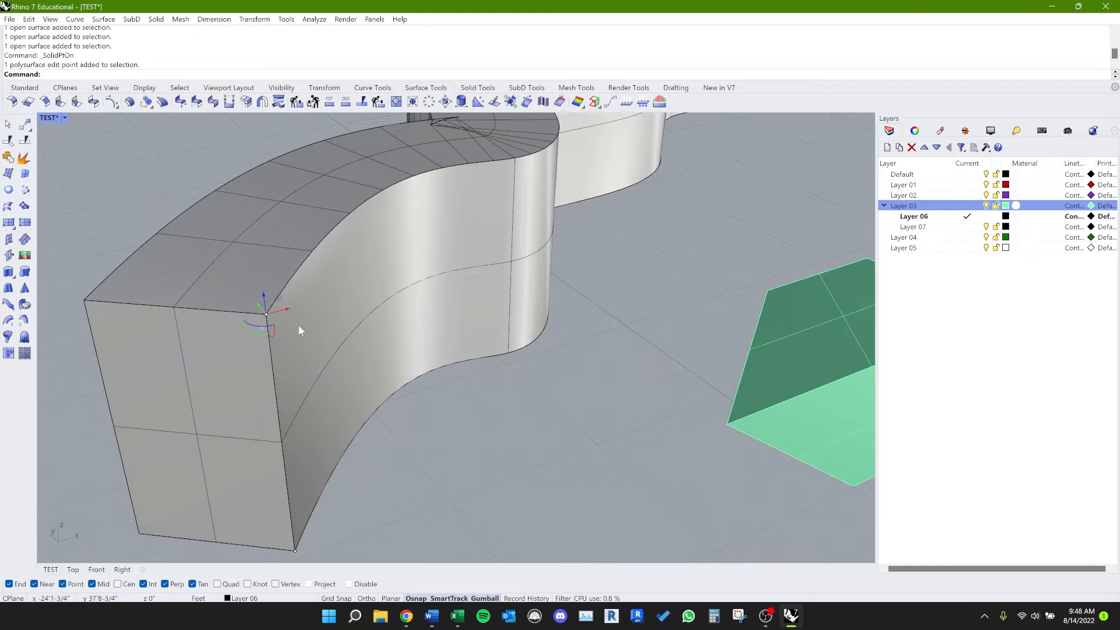
click(285, 311)
text(0)
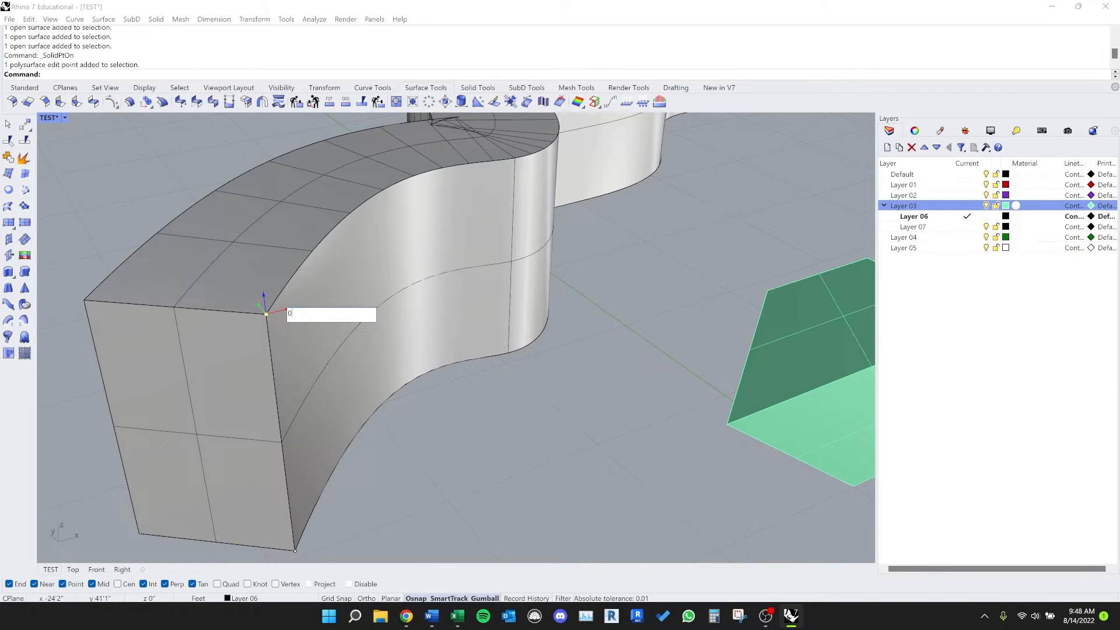
text(.5)
key(Return)
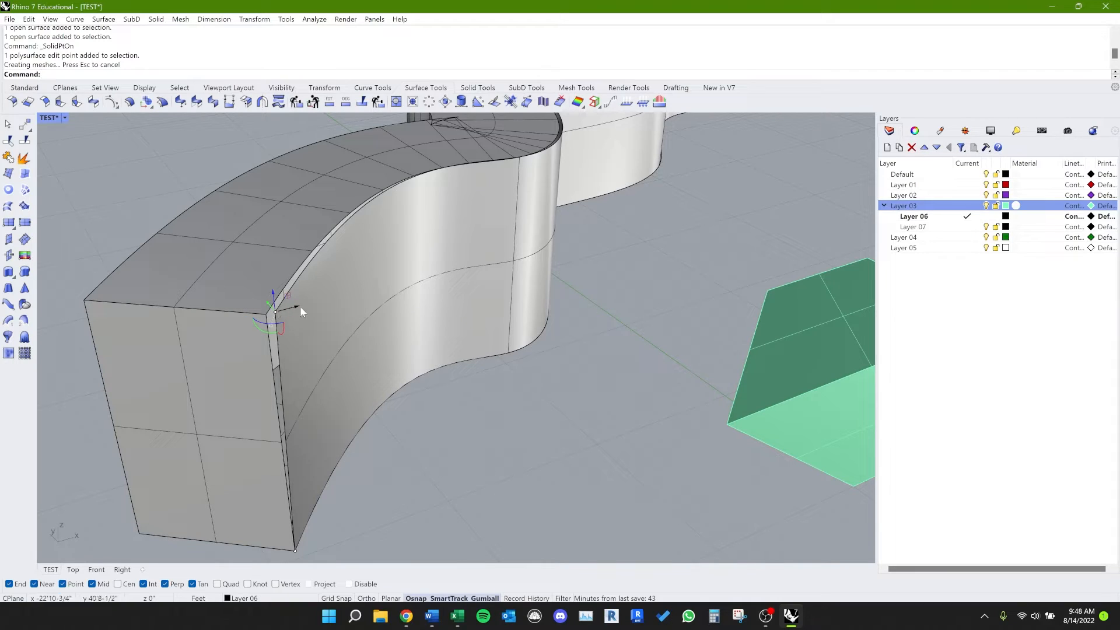
Step: Move the same corner point back along X so only a very thin gap separates it from the wall's corner
click(300, 310)
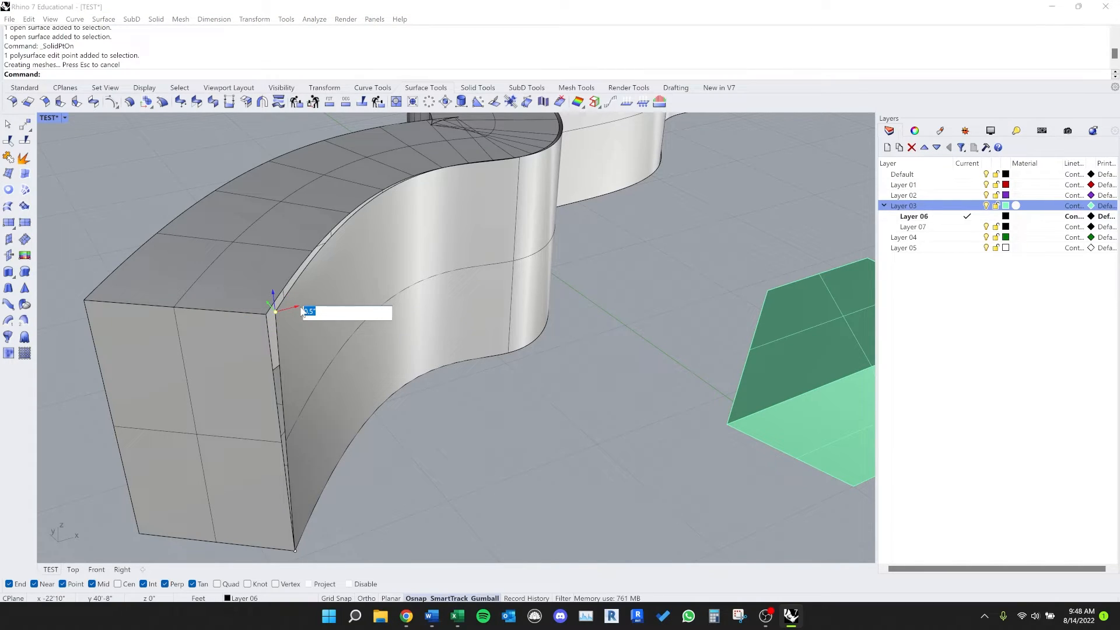
key(Left)
text(-)
key(Return)
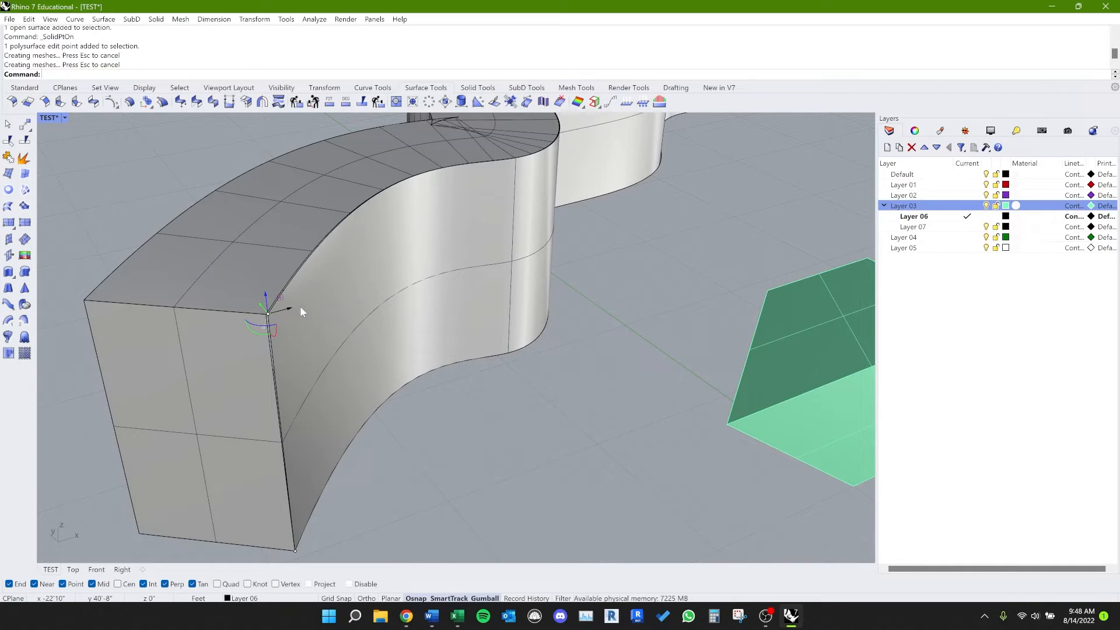
Step: Select all the wavy wall's surfaces and join them with the Join command (alias JJ)
scroll(467, 385, down, 8)
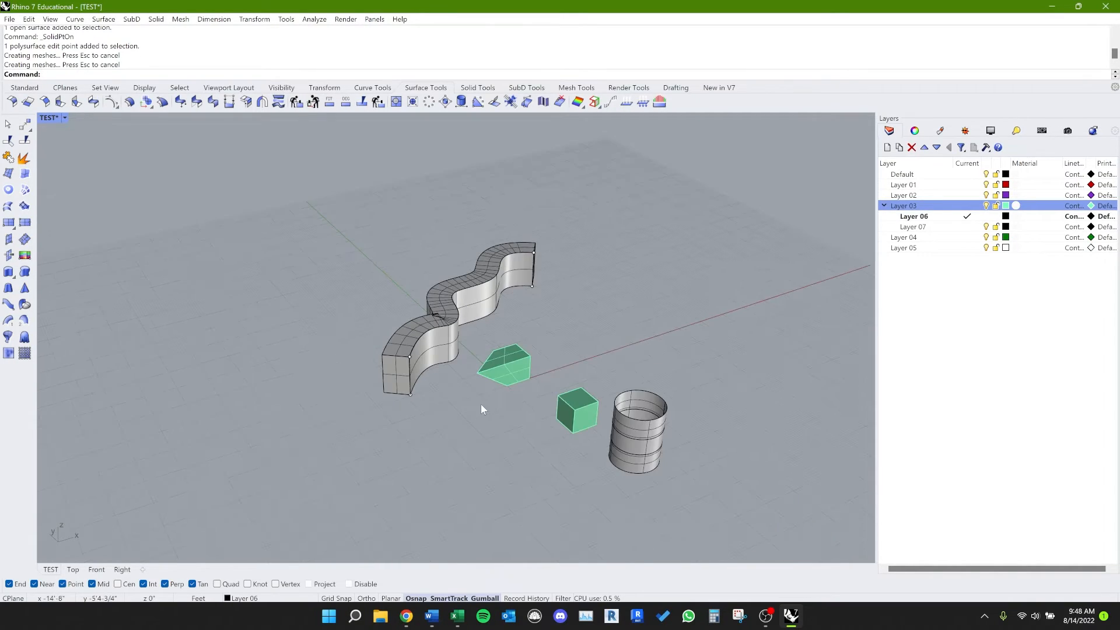
drag(451, 425, 390, 350)
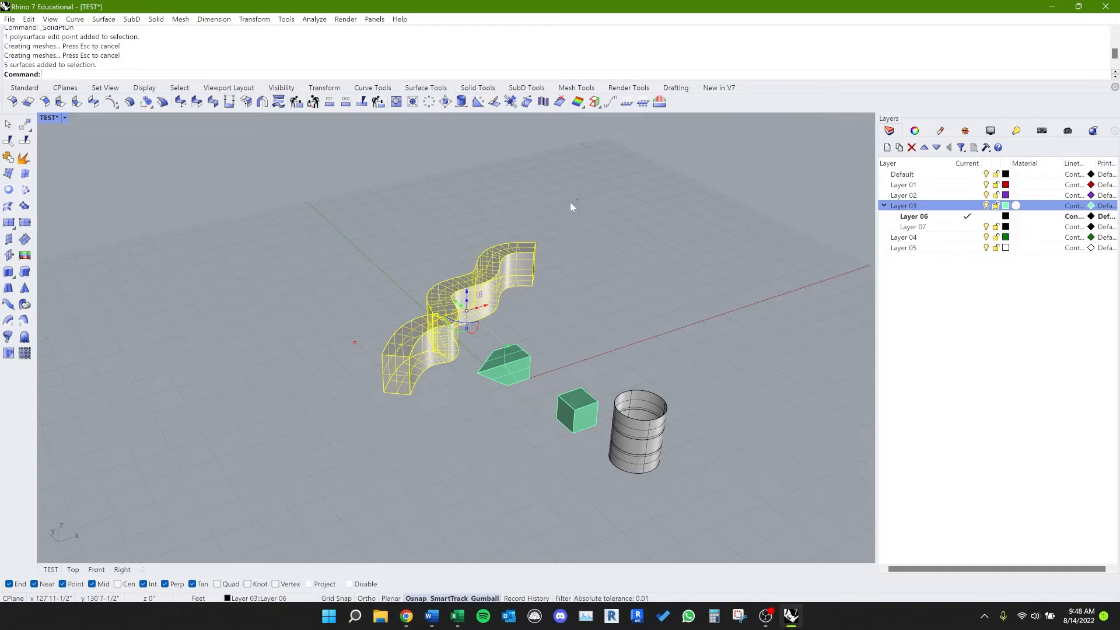
ctrl+shift+click(517, 301)
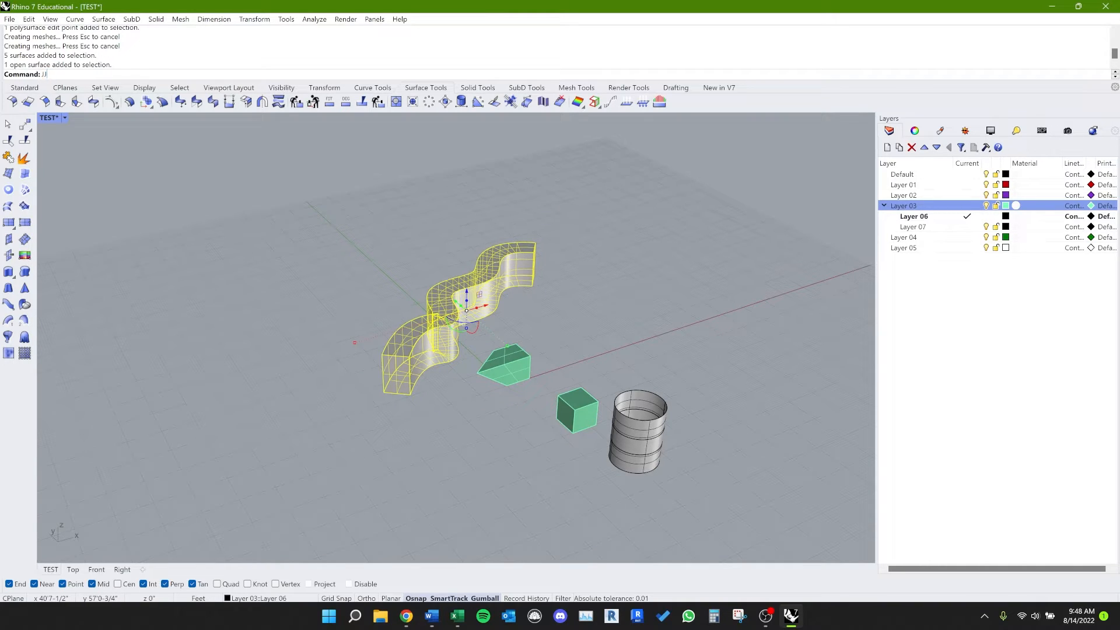
text(j)
key(Return)
Step: Inspect the joined wall from several angles and close up at the corner where its point was moved
click(613, 310)
right_drag(556, 296, 415, 318)
click(414, 318)
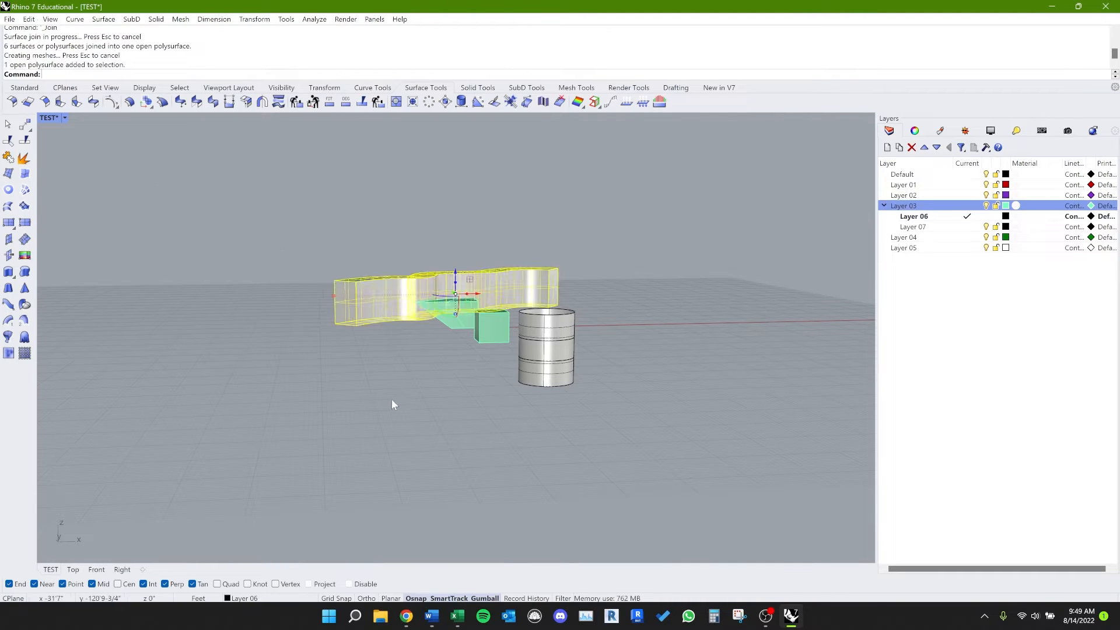
mouse_move(253, 241)
right_down()
mouse_move(356, 384)
mouse_move(398, 419)
right_up()
click(397, 419)
scroll(384, 369, up, 4)
scroll(407, 366, up, 5)
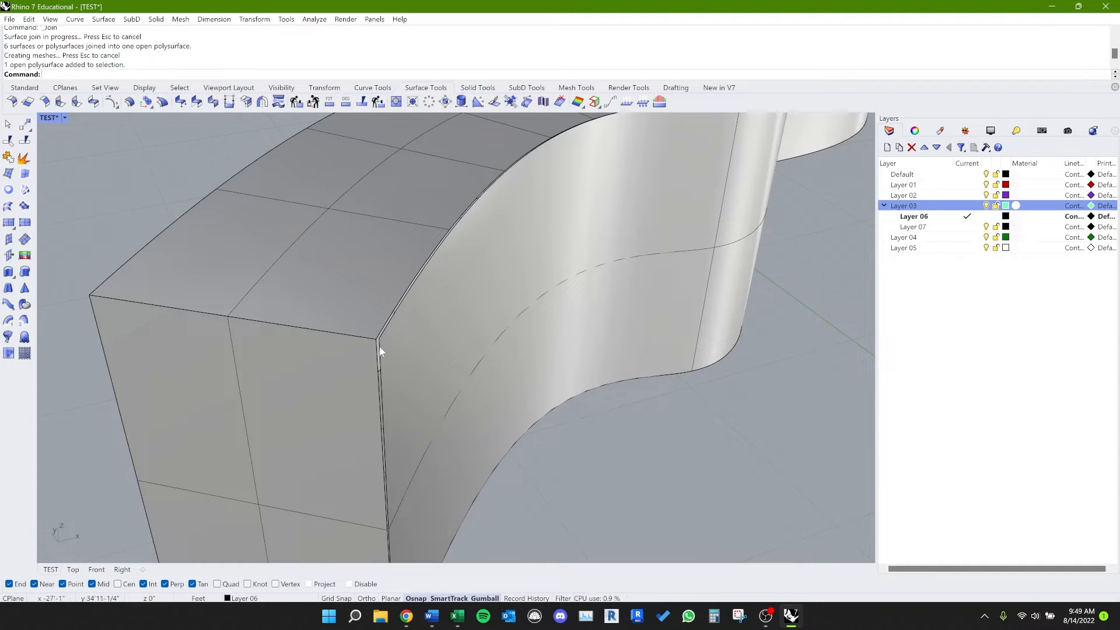
scroll(382, 350, up, 3)
scroll(382, 350, down, 8)
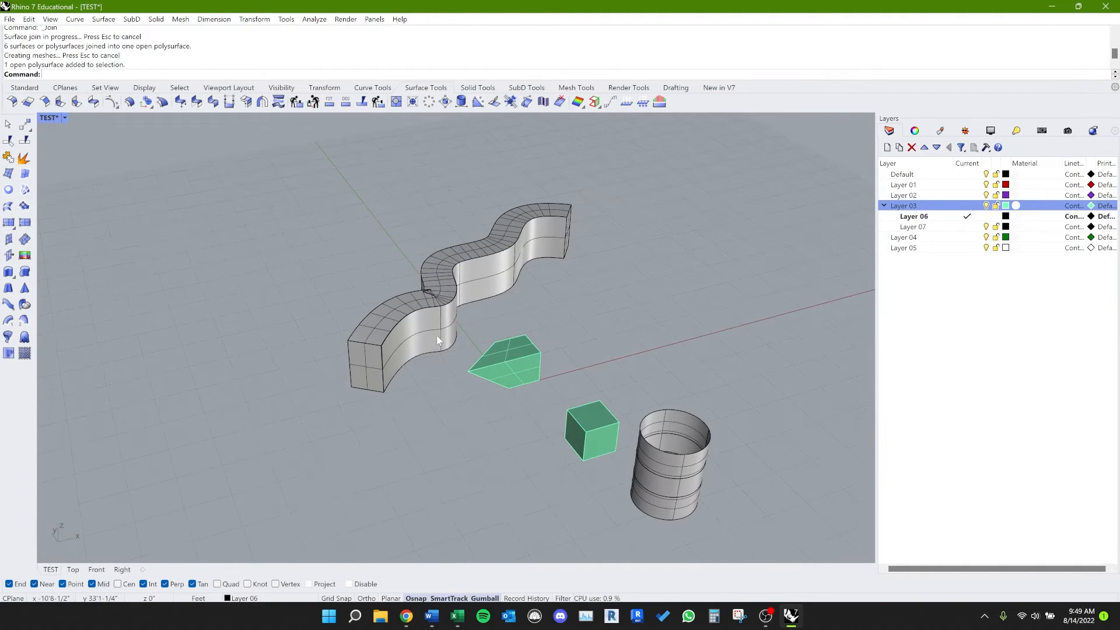
right_drag(416, 380, 305, 403)
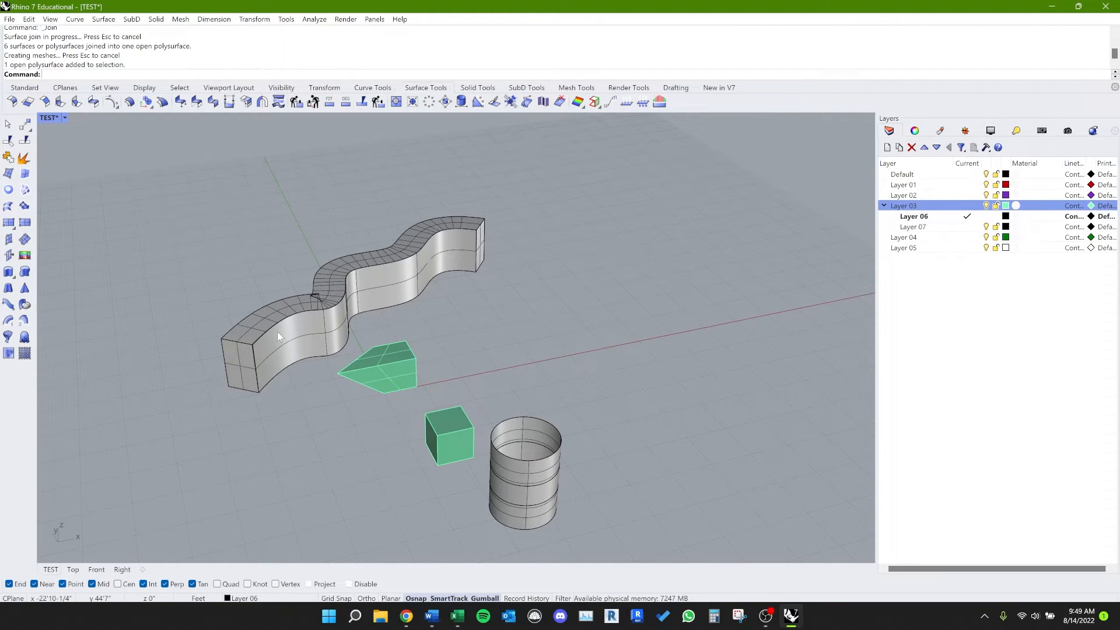
Step: Run ShowEdges on the joined wall and examine its naked edges close up at the near top corner
text(howEdges)
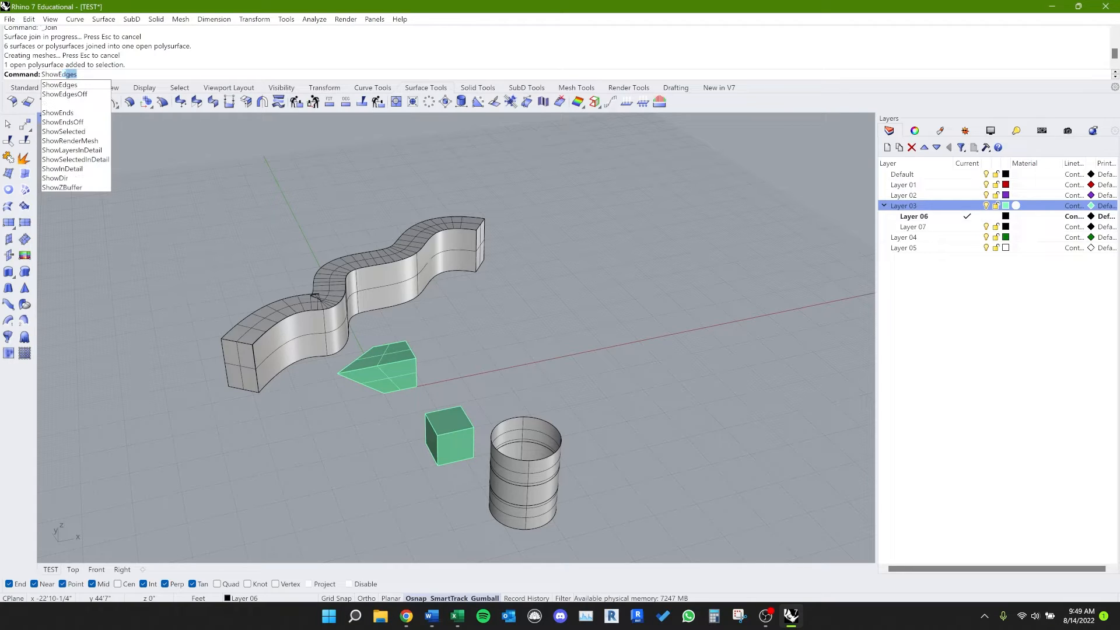
key(Return)
click(298, 319)
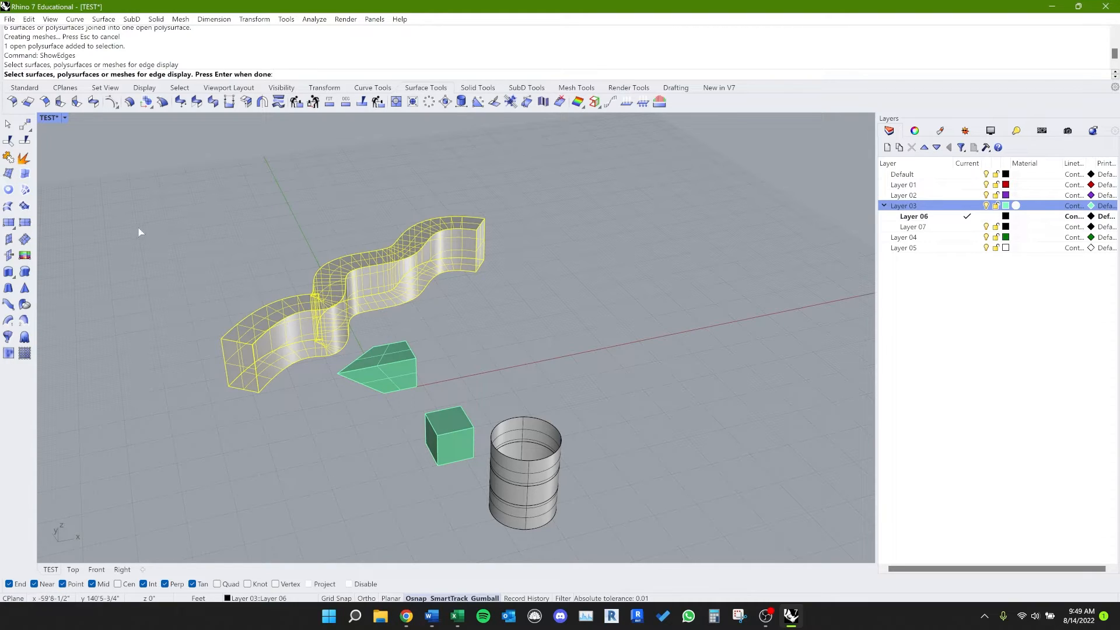
key(Return)
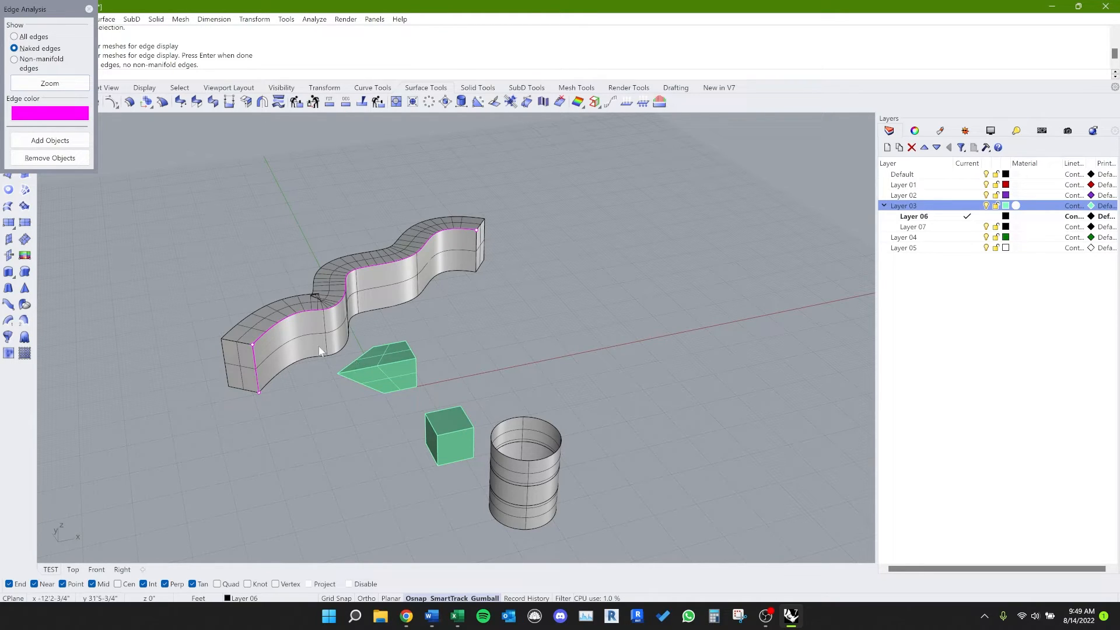
scroll(300, 338, up, 8)
scroll(285, 341, down, 3)
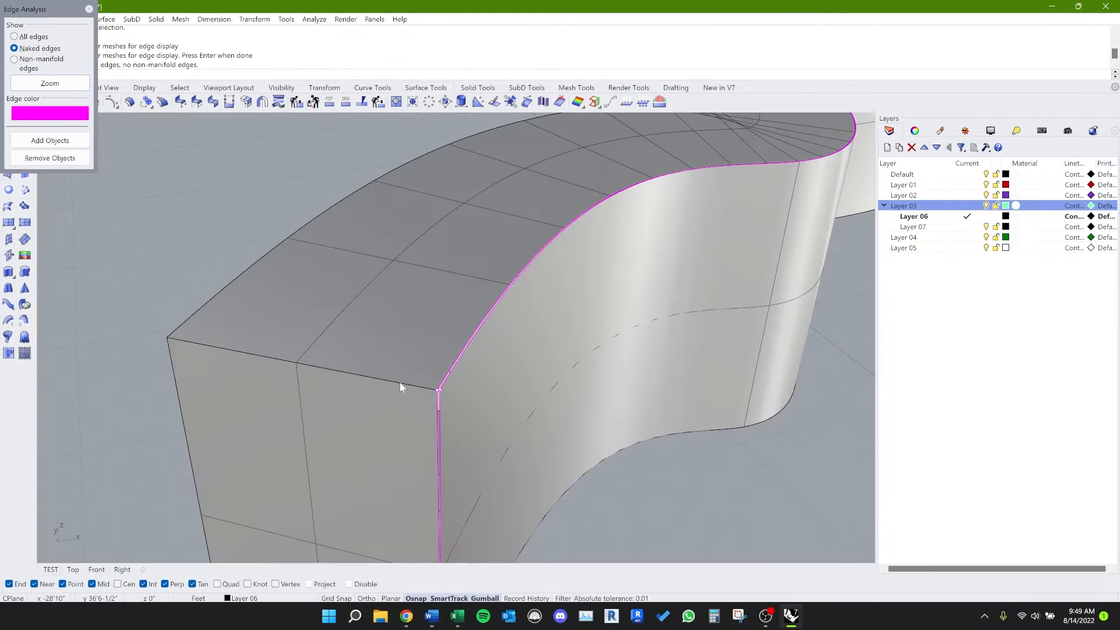
scroll(456, 377, up, 2)
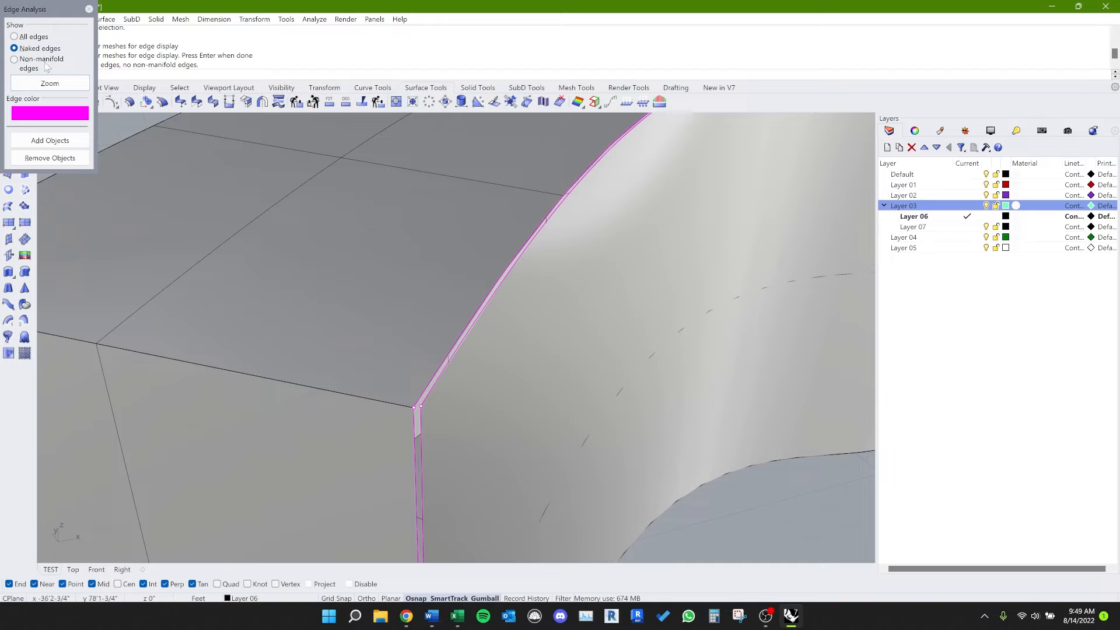
Step: Display all edges of the wall, switch the display back to naked edges, and end the edge analysis
click(14, 36)
scroll(277, 395, down, 4)
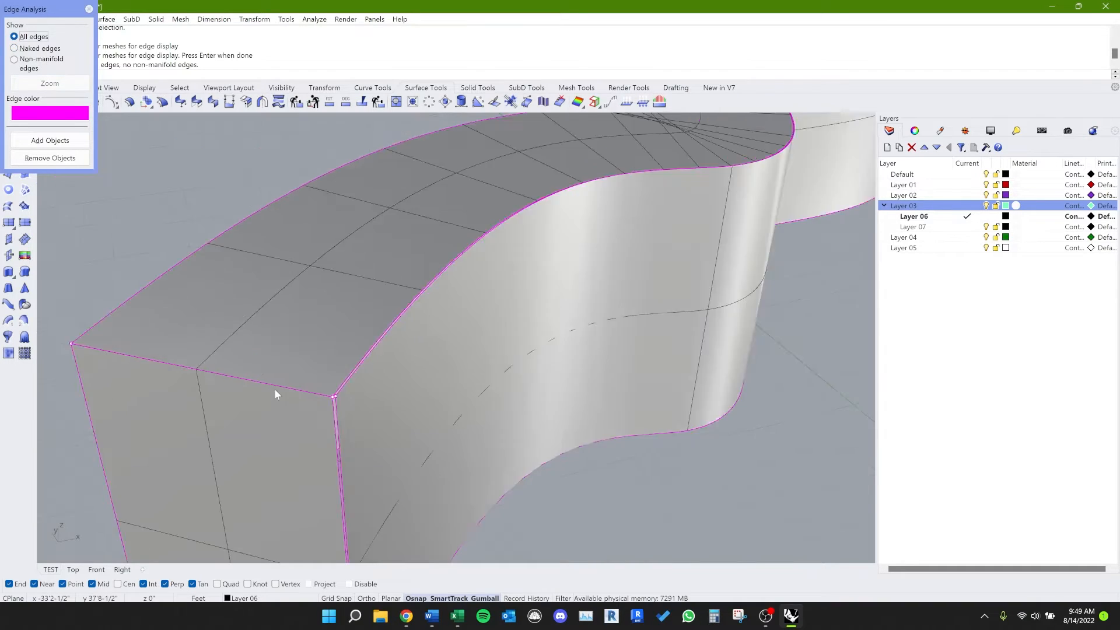
scroll(277, 394, down, 4)
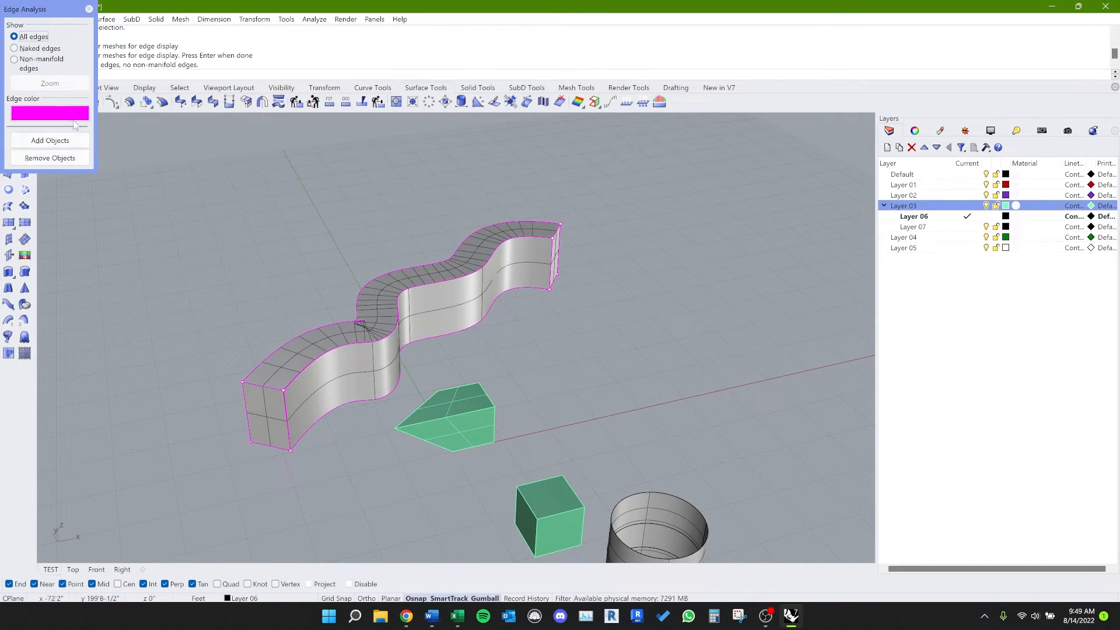
click(14, 49)
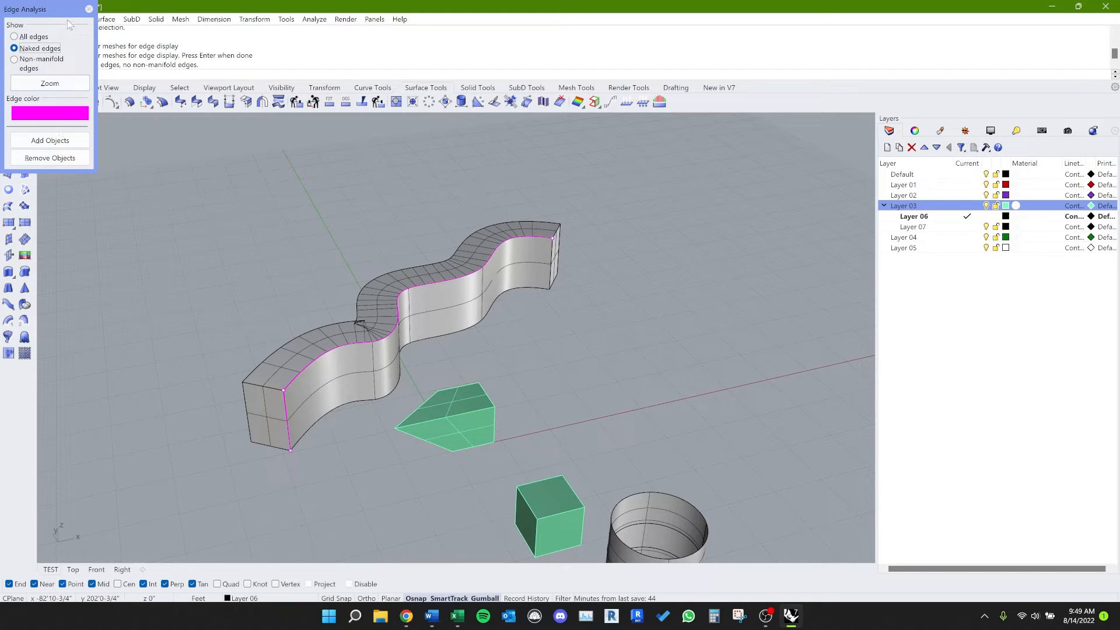
click(89, 8)
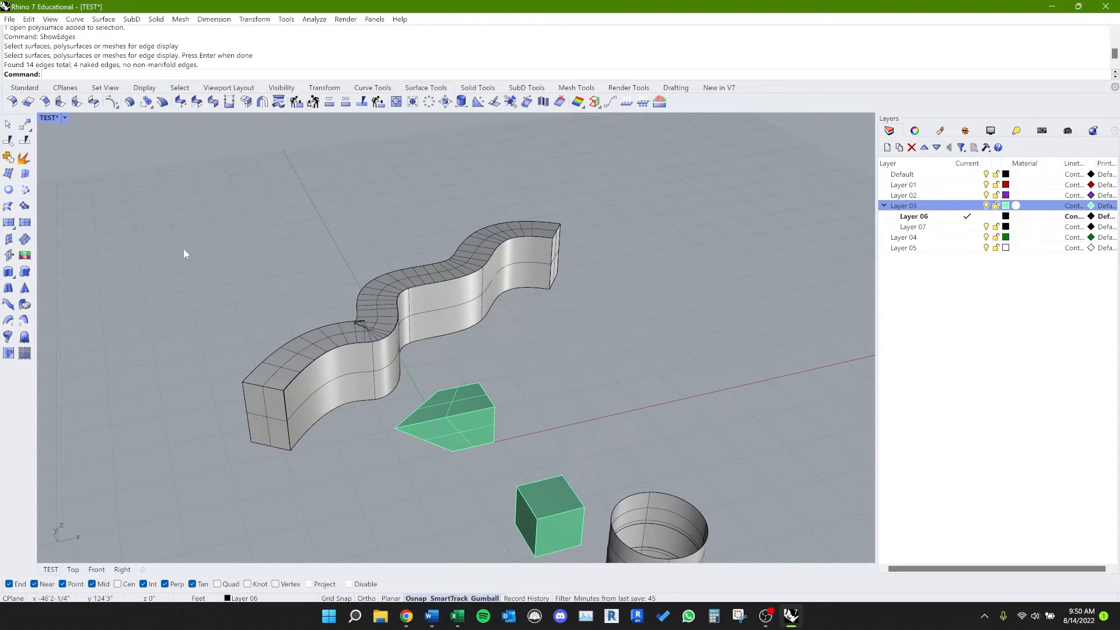
Step: Move the deformed cube so that it overlaps the wavy wall's front curved face
click(296, 393)
click(374, 503)
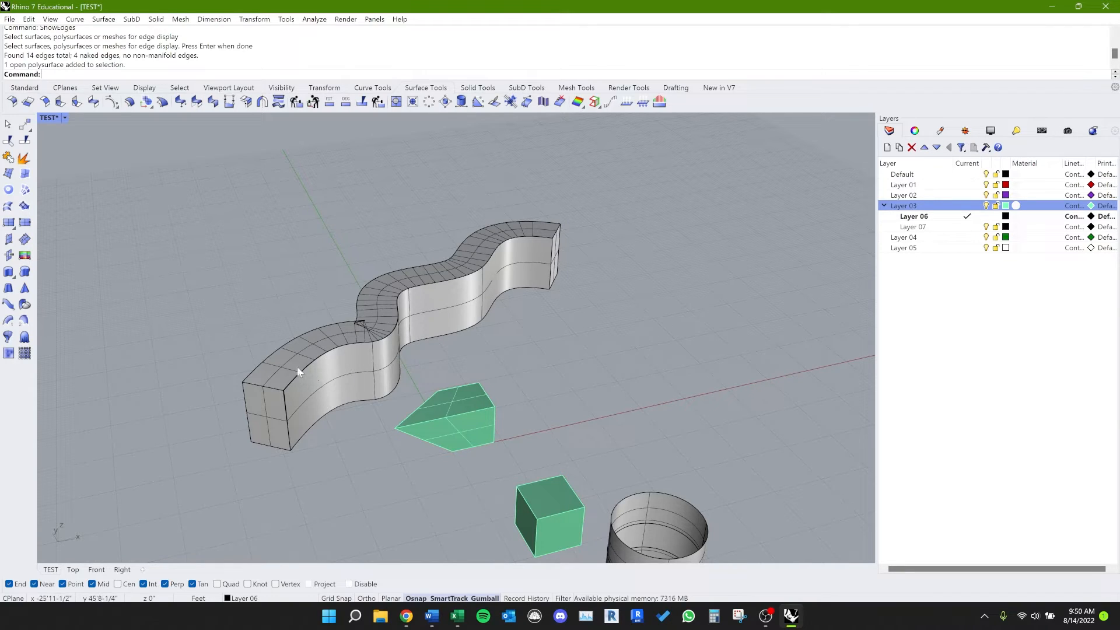
click(451, 407)
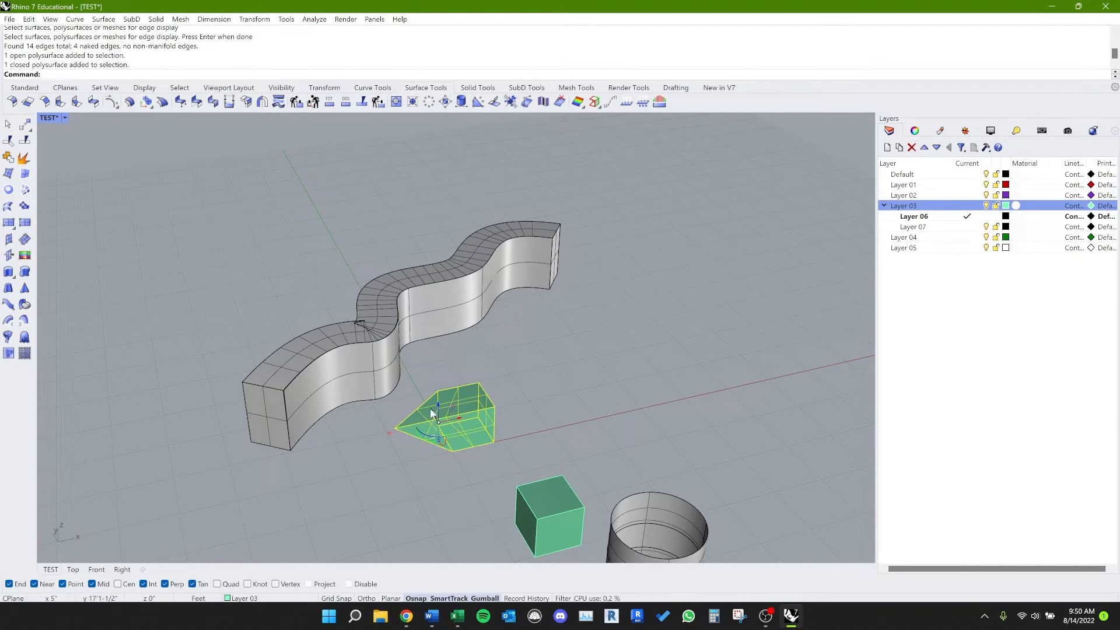
drag(429, 408, 364, 349)
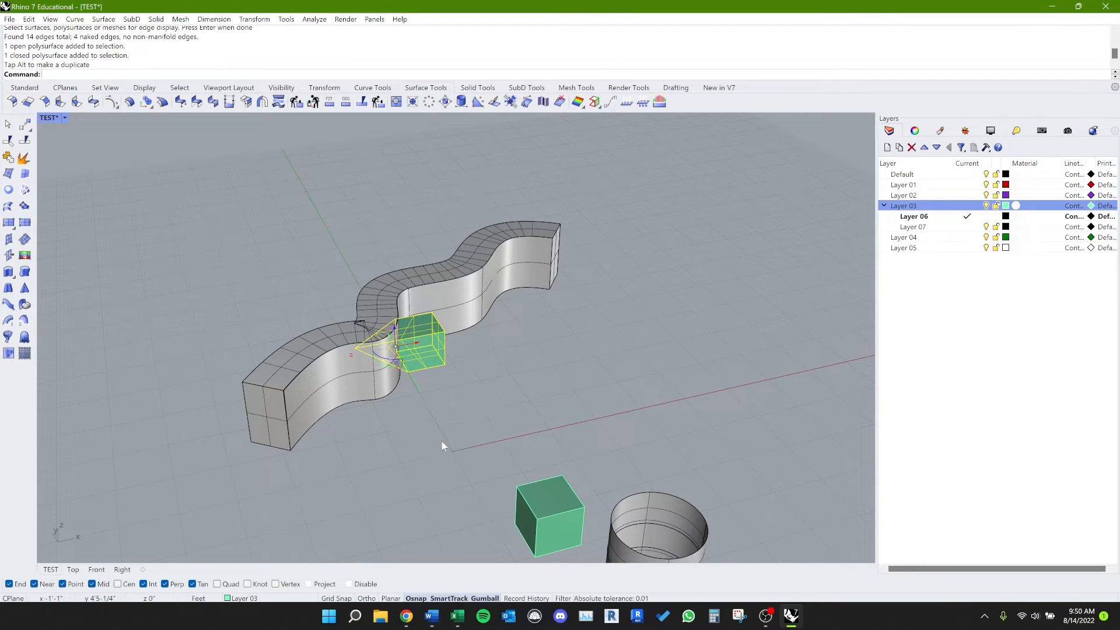
click(441, 441)
mouse_move(441, 442)
right_down()
mouse_move(395, 385)
mouse_move(379, 390)
right_up()
Step: Try to subtract the deformed cube from the wavy wall with BooleanDifference
text(BBo)
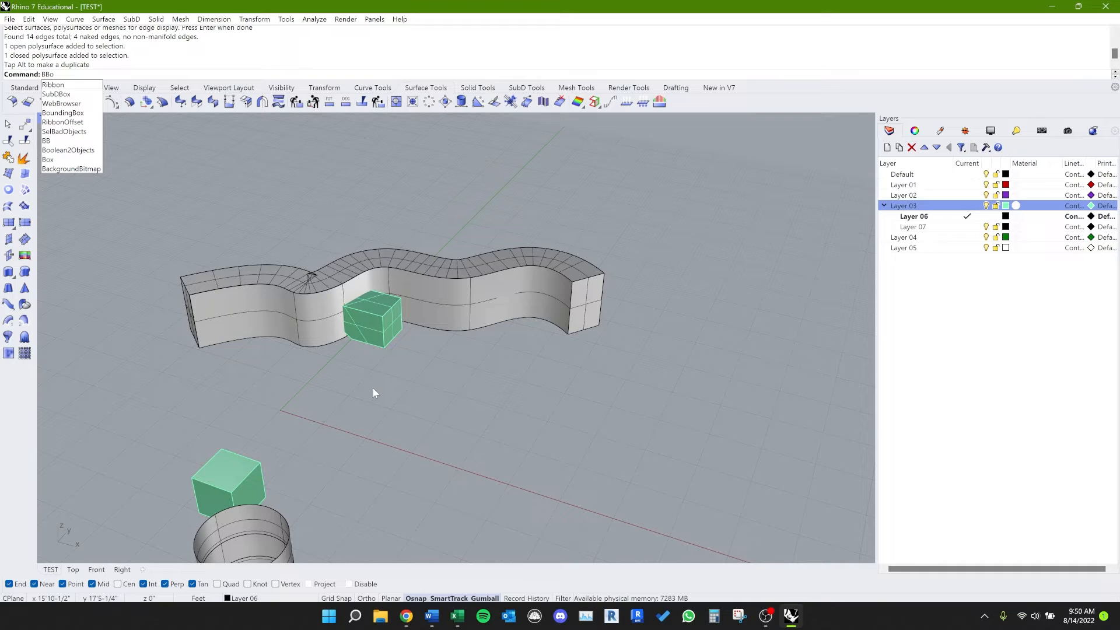
text(BBo)
key(BackSpace)
key(BackSpace)
text(ooleanDifference)
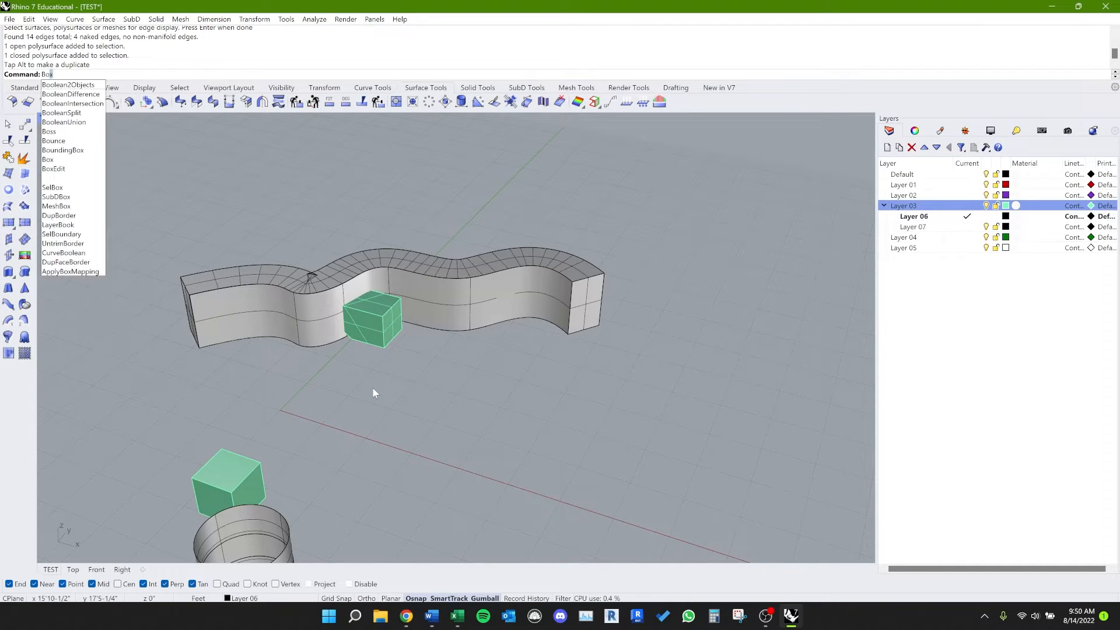
key(Return)
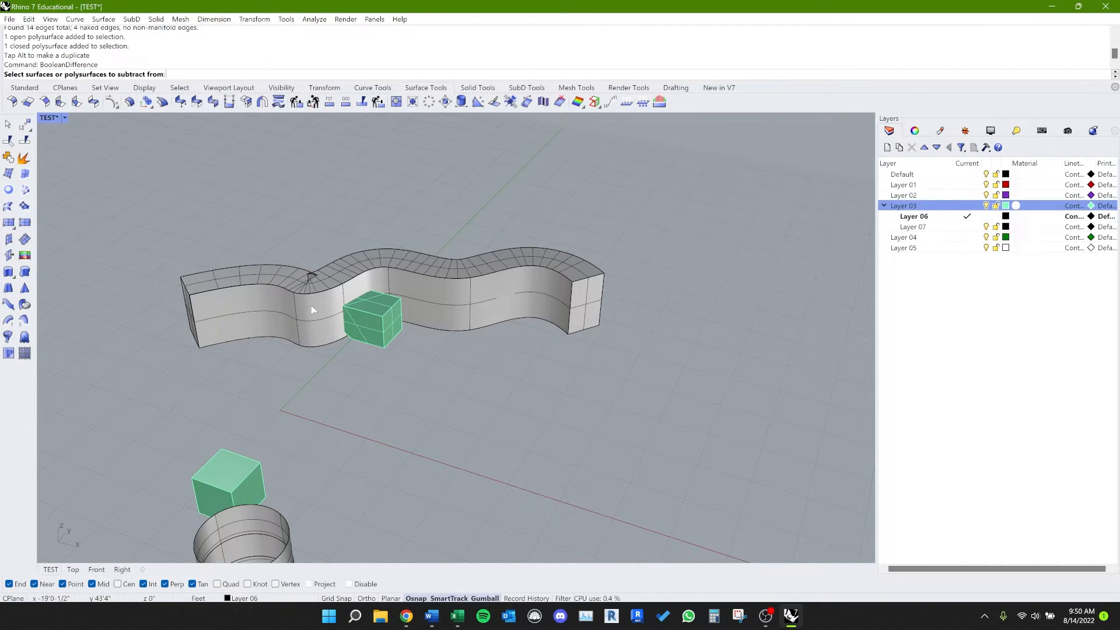
click(292, 308)
key(Return)
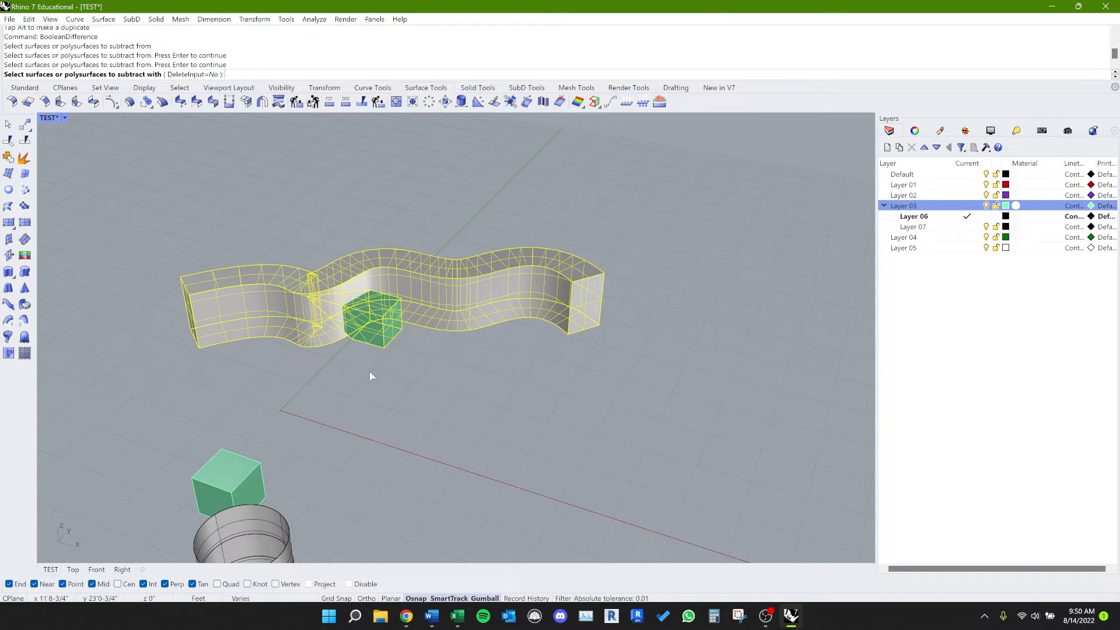
key(Escape)
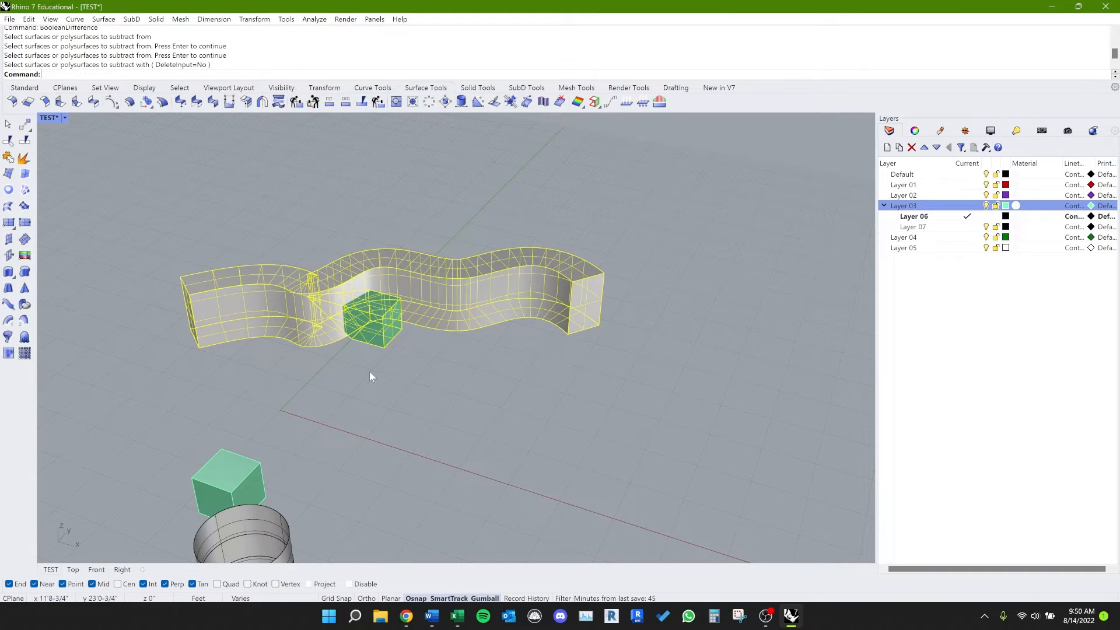
Step: Repeat BooleanDifference on the wavy wall, using the deformed cube as the cutter and keeping the input objects
key(Return)
click(308, 330)
key(Return)
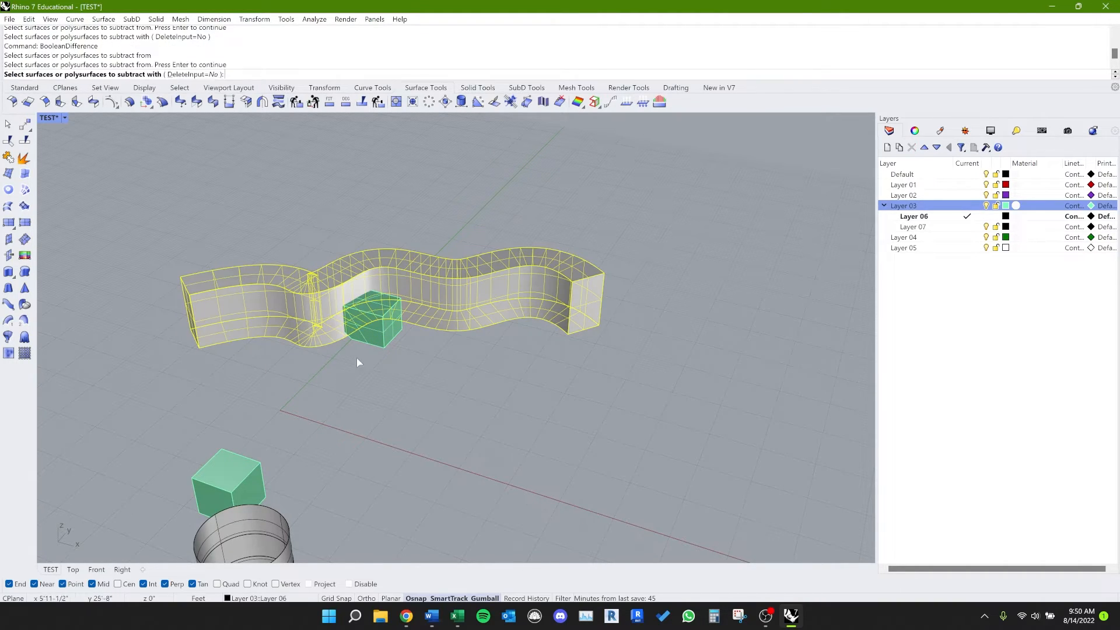
click(369, 333)
key(Return)
Step: Move the deformed cube off the wavy wall so that it stands clear of the front face
click(375, 342)
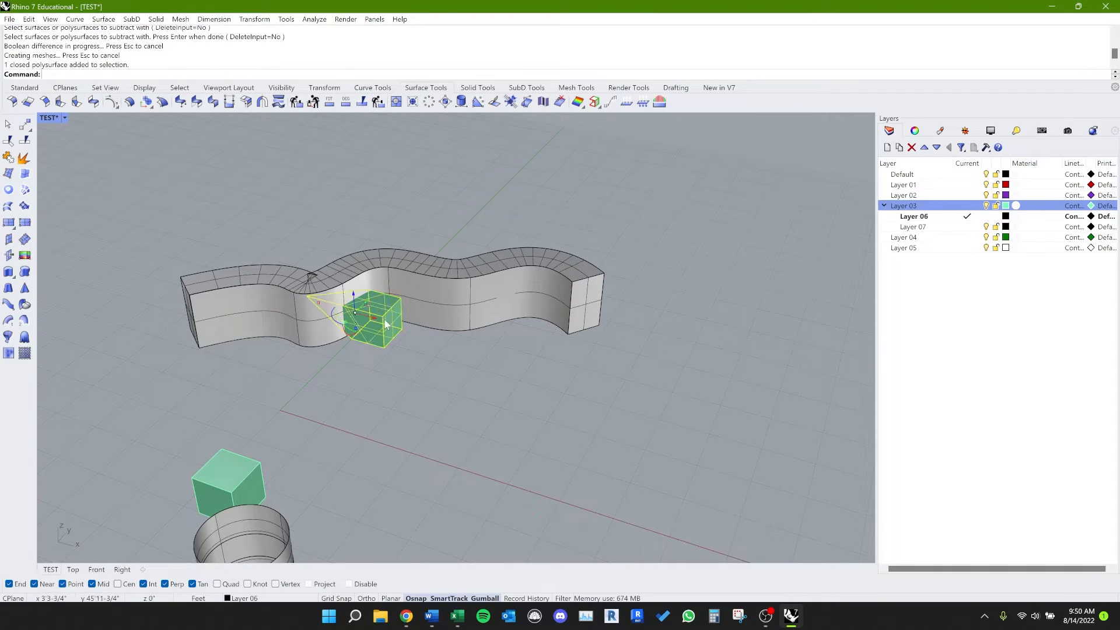
drag(372, 316, 467, 346)
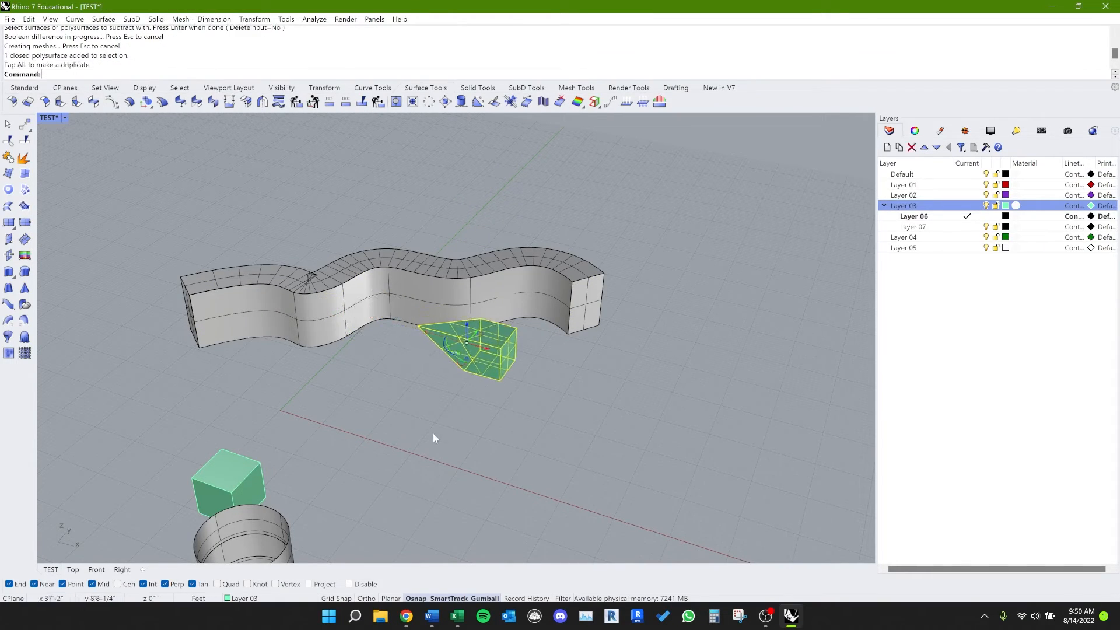
click(376, 342)
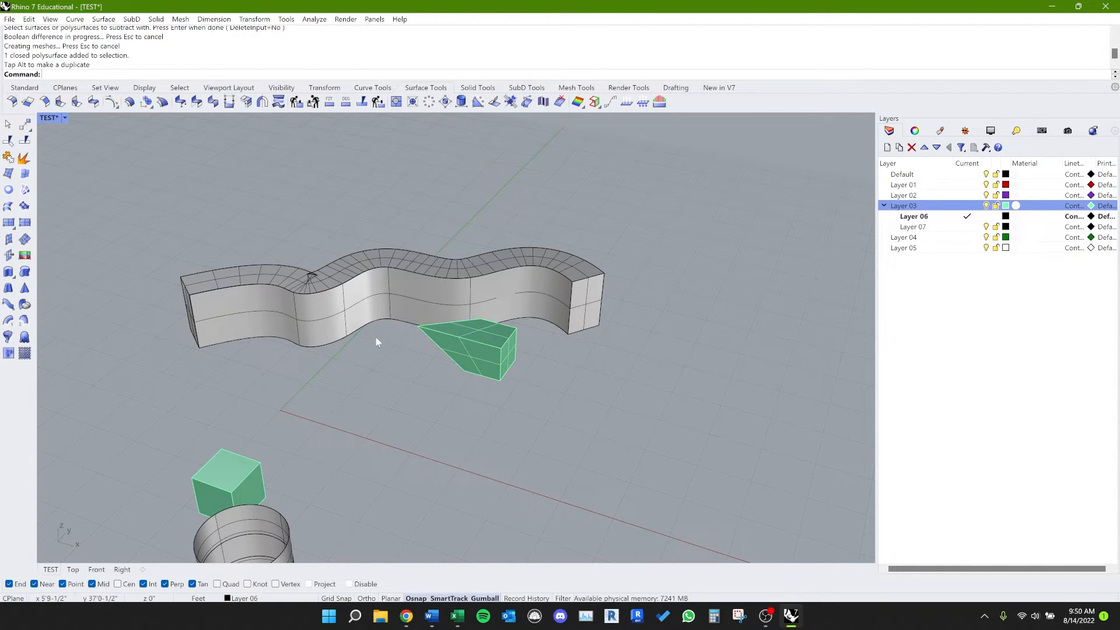
click(484, 320)
right_drag(390, 403, 390, 368)
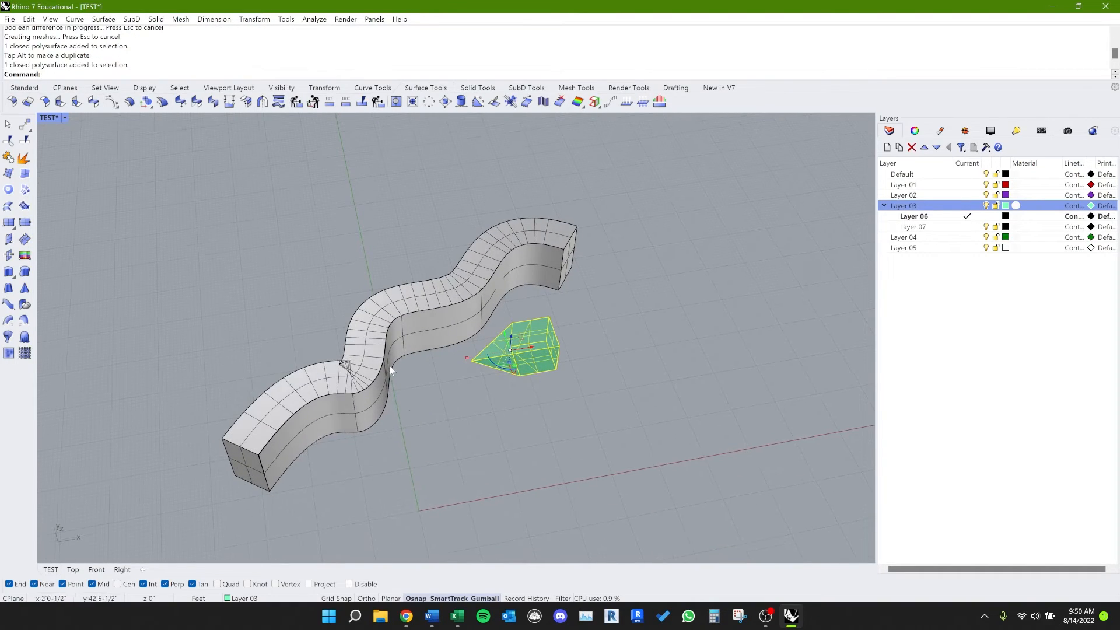
Step: Examine the wavy wall's near top corner close up and check the whole wall for open edges
click(390, 366)
scroll(251, 456, up, 6)
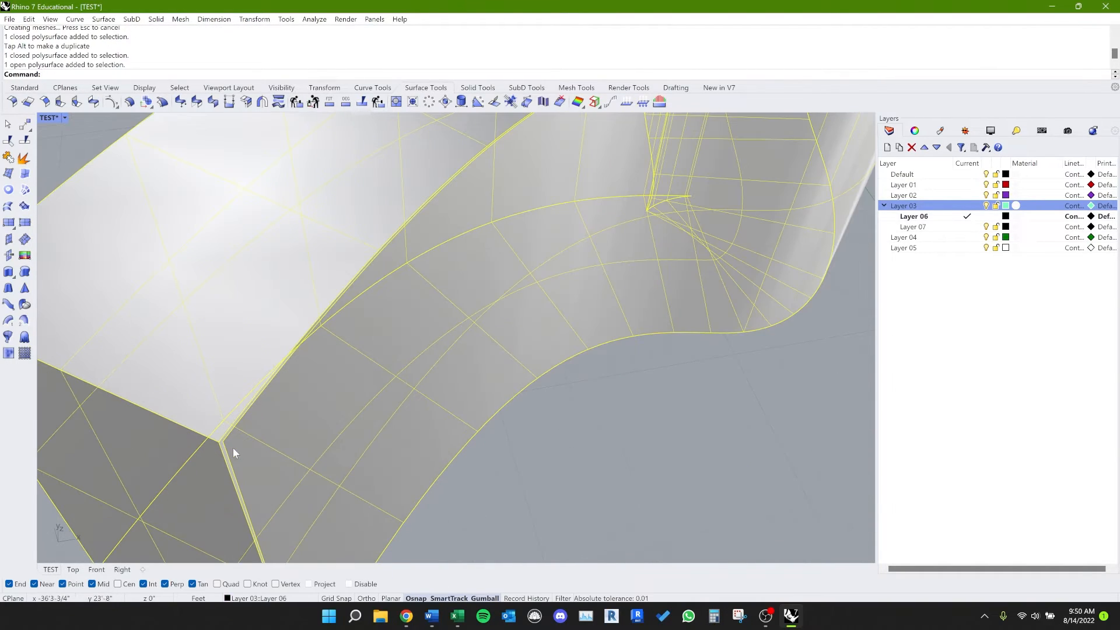
click(521, 447)
scroll(521, 447, down, 10)
right_drag(507, 439, 527, 409)
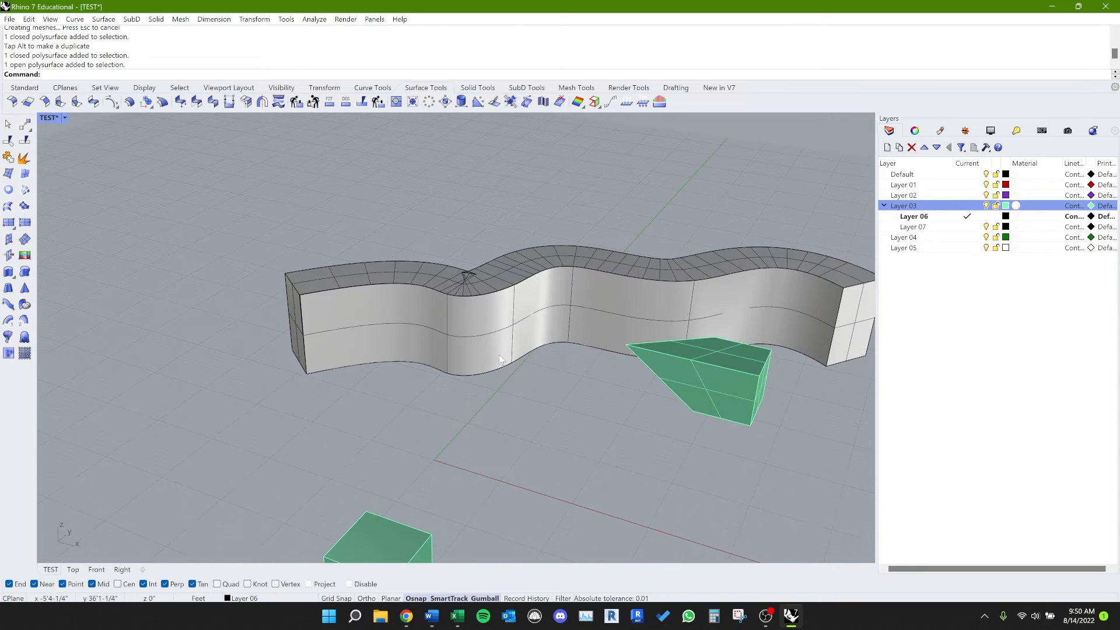
scroll(399, 350, down, 8)
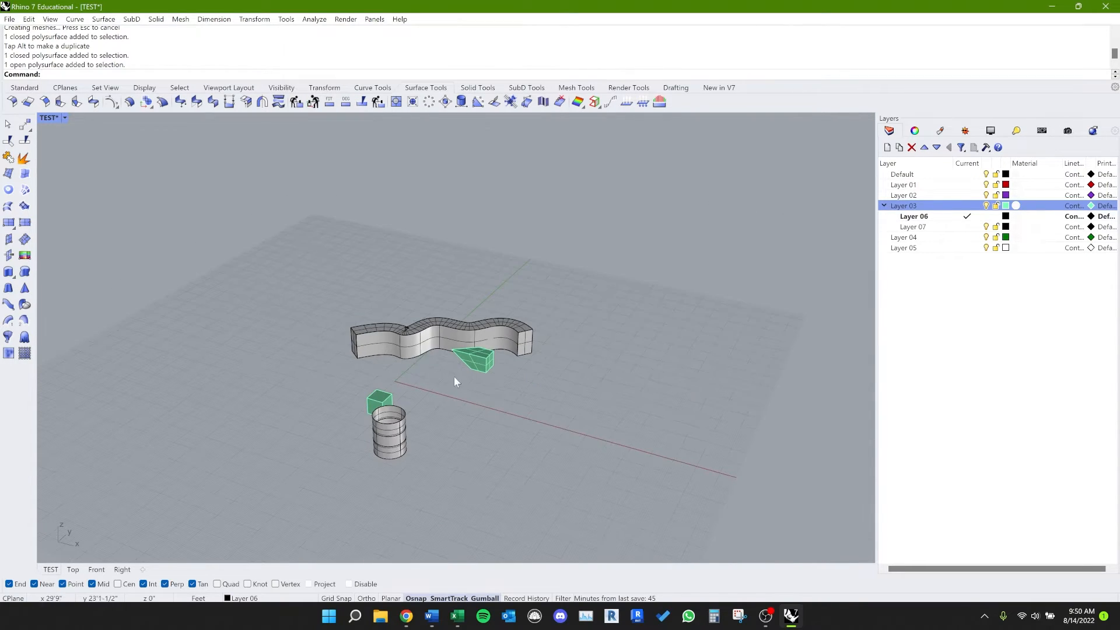
right_drag(446, 391, 525, 401)
scroll(445, 339, up, 10)
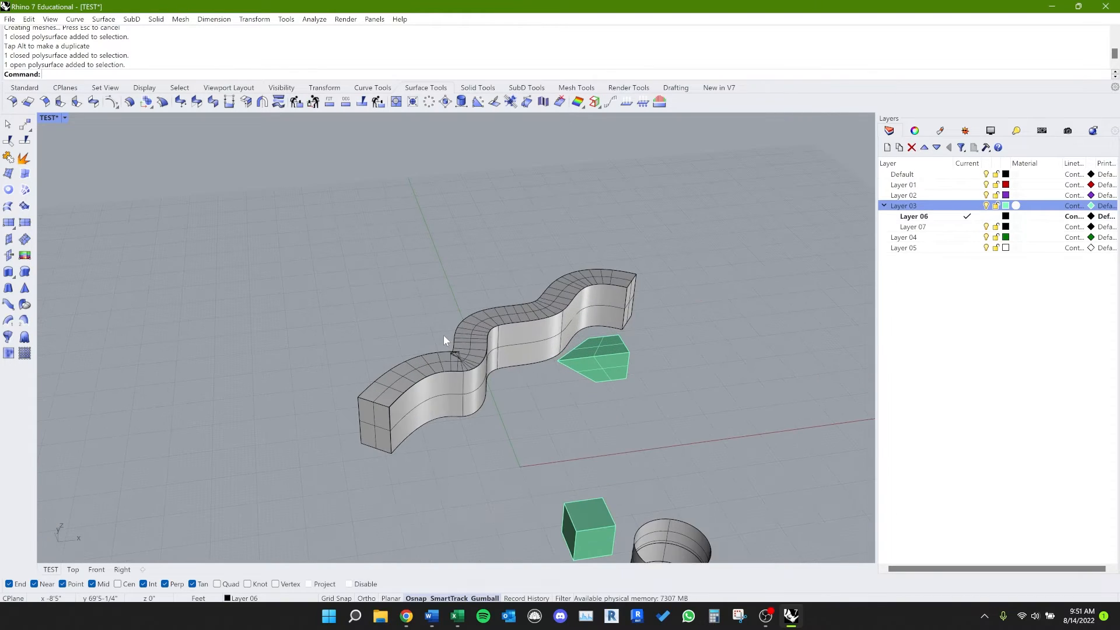
mouse_move(623, 450)
shift+right_down()
mouse_move(500, 288)
mouse_move(568, 296)
mouse_move(531, 310)
mouse_move(513, 383)
mouse_move(496, 372)
mouse_move(450, 387)
shift+right_up()
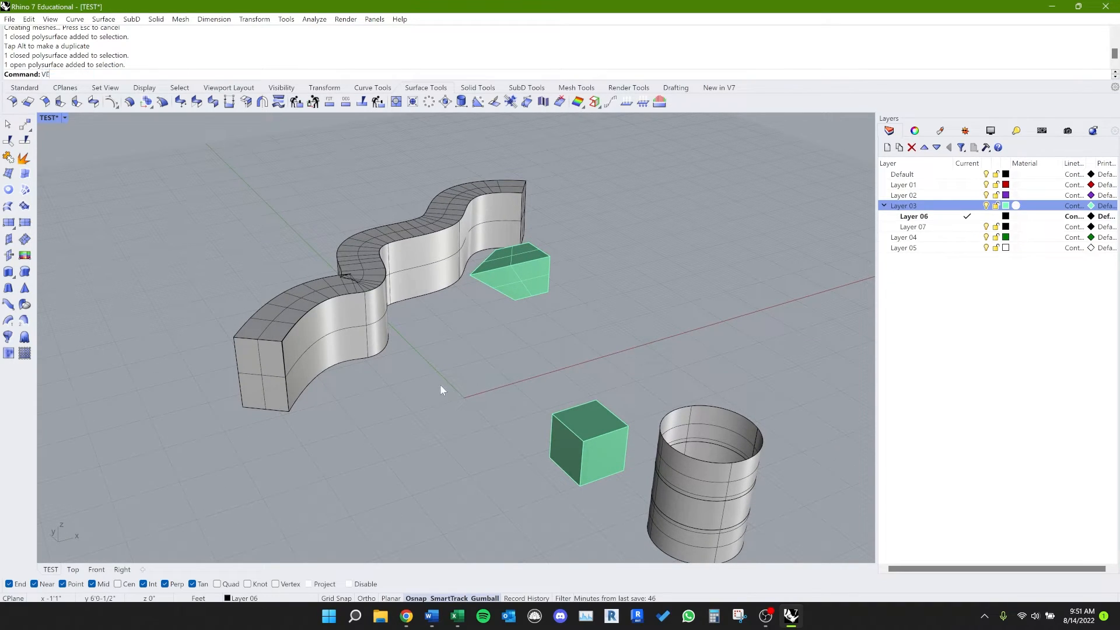
Step: Move the top edge of the wavy wall's near end outward with MoveEdge (alias VE) so the end face slants
key(Return)
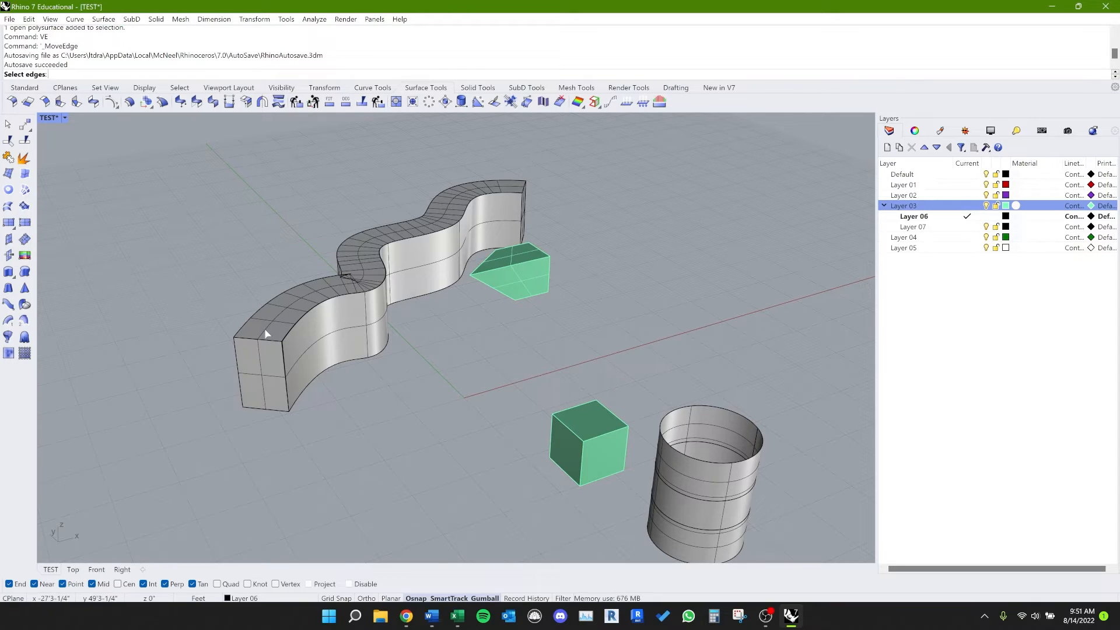
scroll(267, 328, up, 5)
click(261, 386)
scroll(256, 391, down, 6)
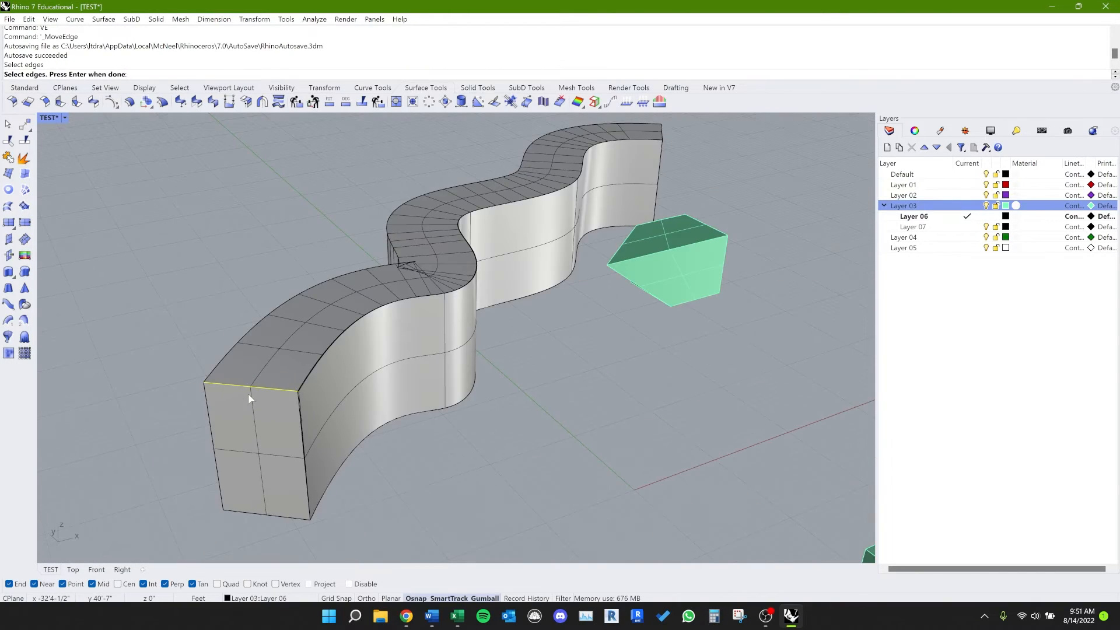
key(Return)
right_drag(251, 442, 283, 439)
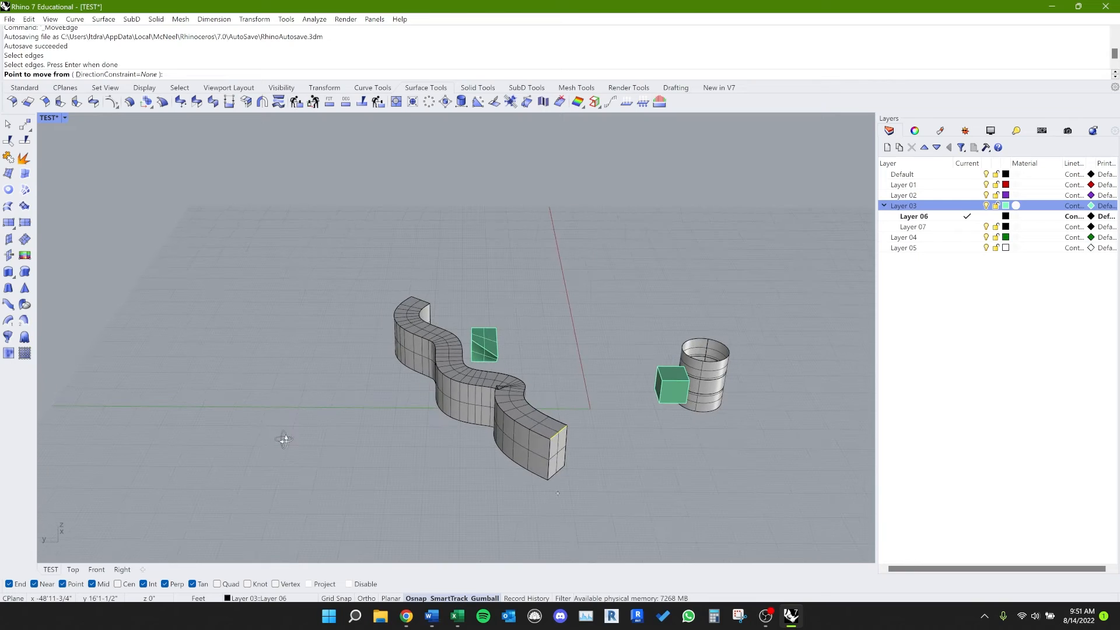
click(531, 429)
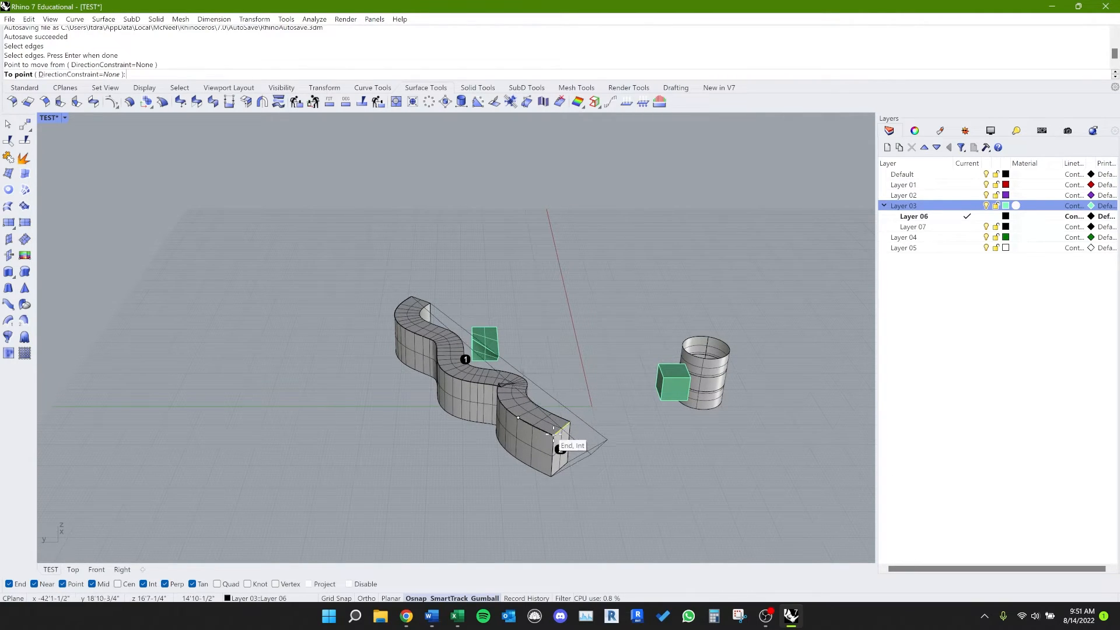
click(548, 474)
right_drag(547, 475, 512, 461)
scroll(235, 377, up, 6)
mouse_move(245, 360)
right_down()
mouse_move(285, 426)
mouse_move(345, 393)
mouse_move(309, 400)
right_up()
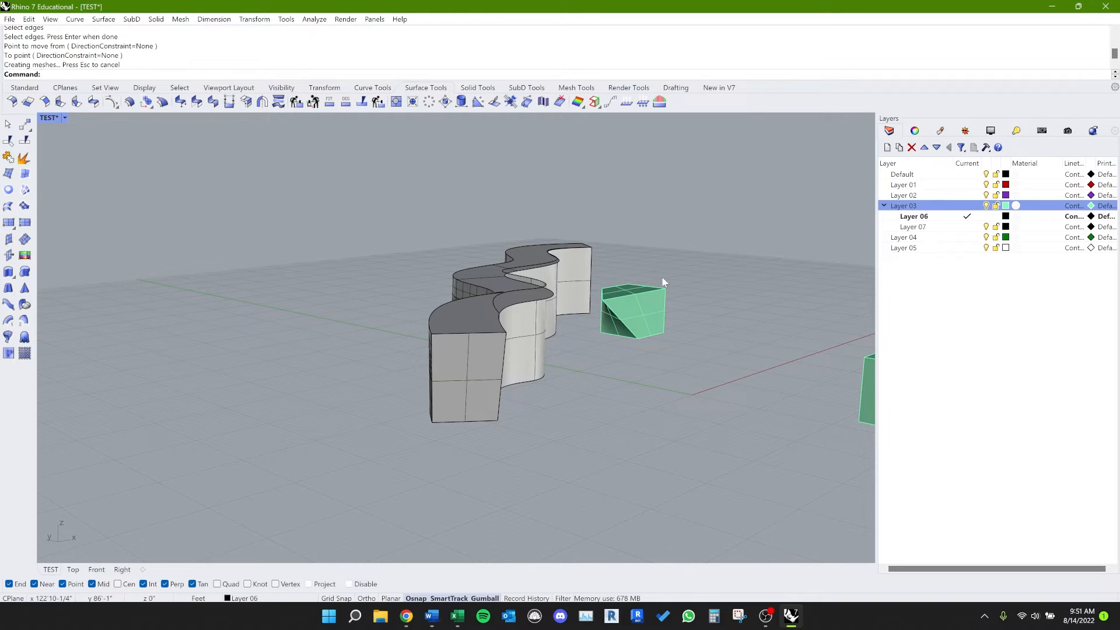
right_drag(664, 282, 502, 326)
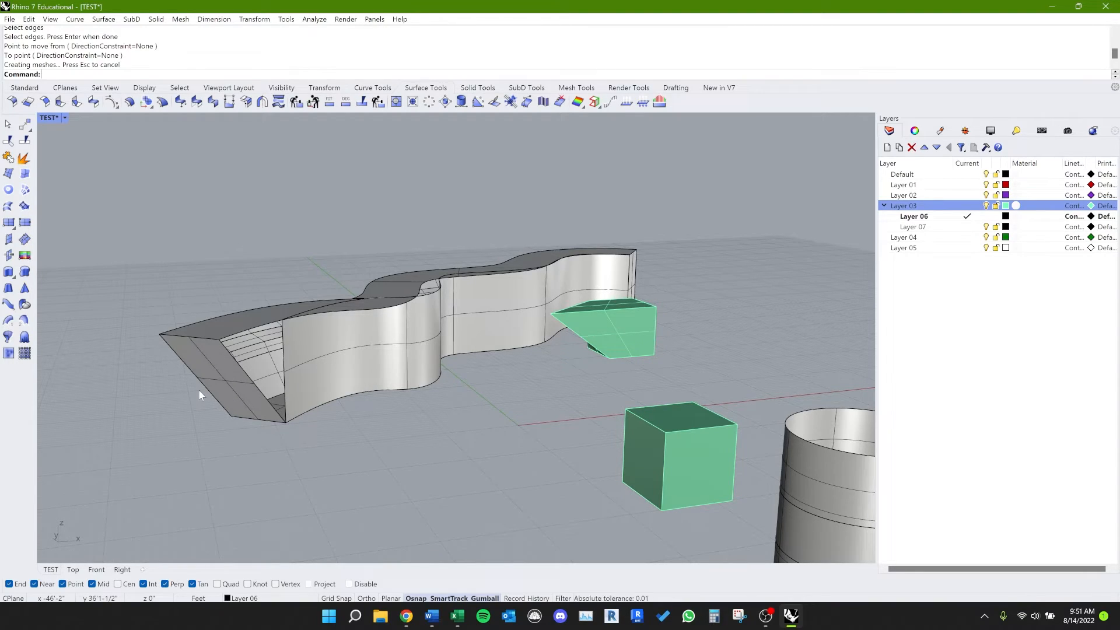
Step: Raise the wavy wall's top face slightly with MoveFace (alias VF)
text(VF)
key(Return)
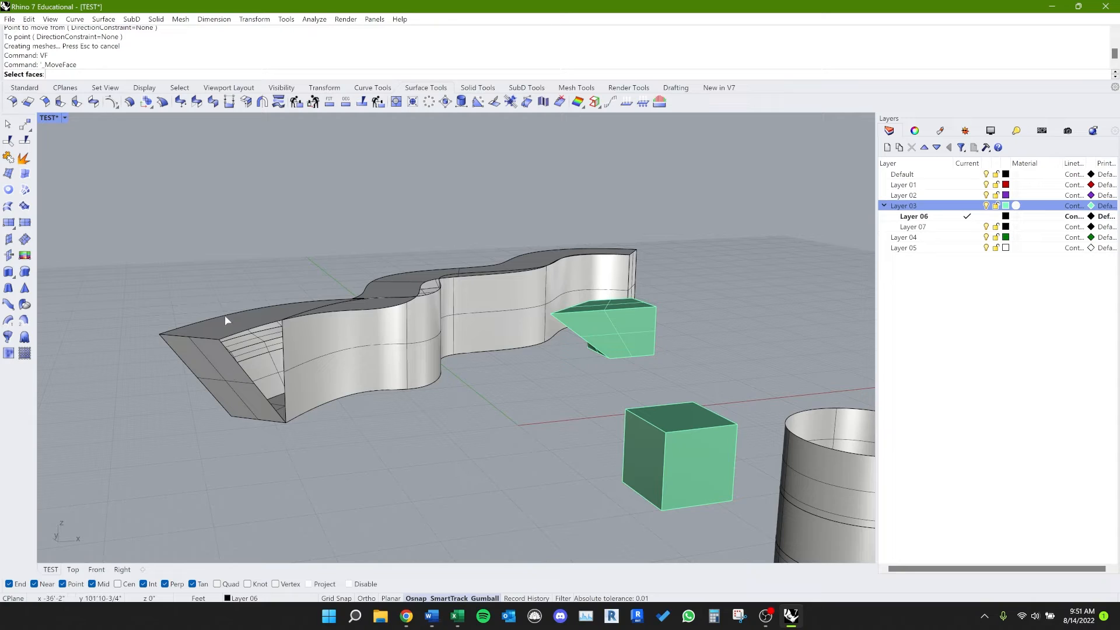
click(226, 315)
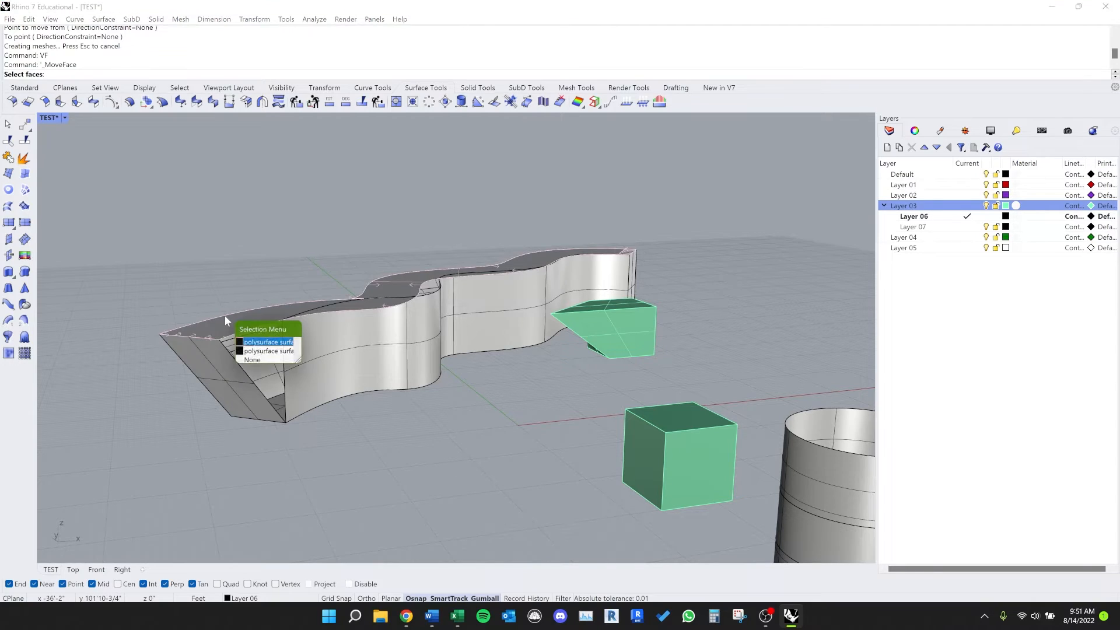
click(284, 343)
right_drag(284, 344, 545, 338)
right_drag(488, 403, 435, 497)
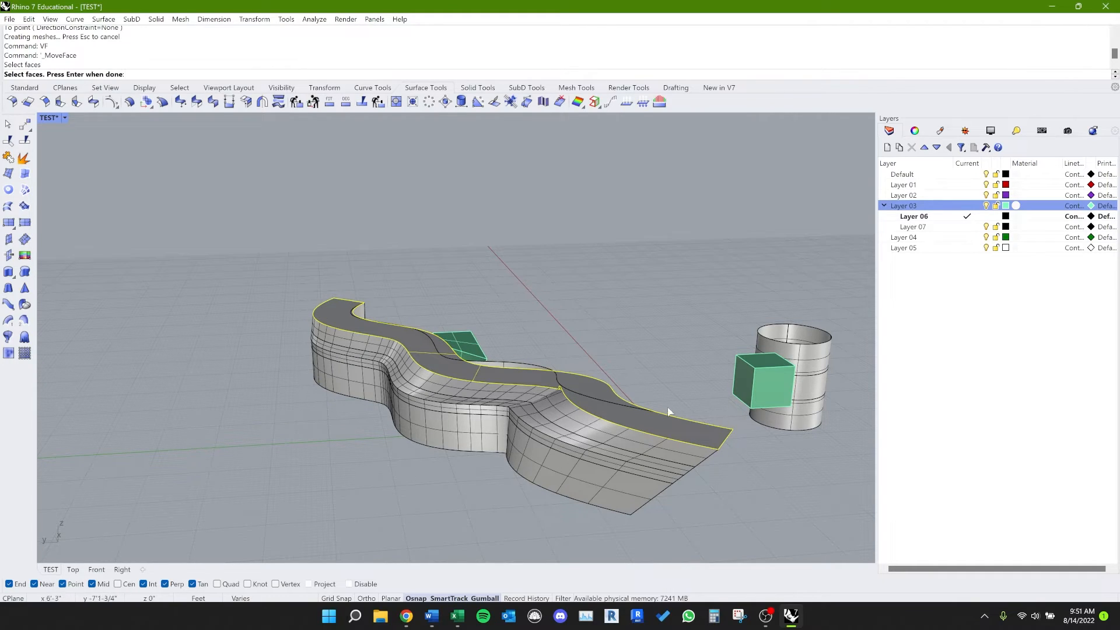
mouse_move(679, 434)
right_down()
mouse_move(580, 425)
mouse_move(506, 379)
mouse_move(387, 334)
right_up()
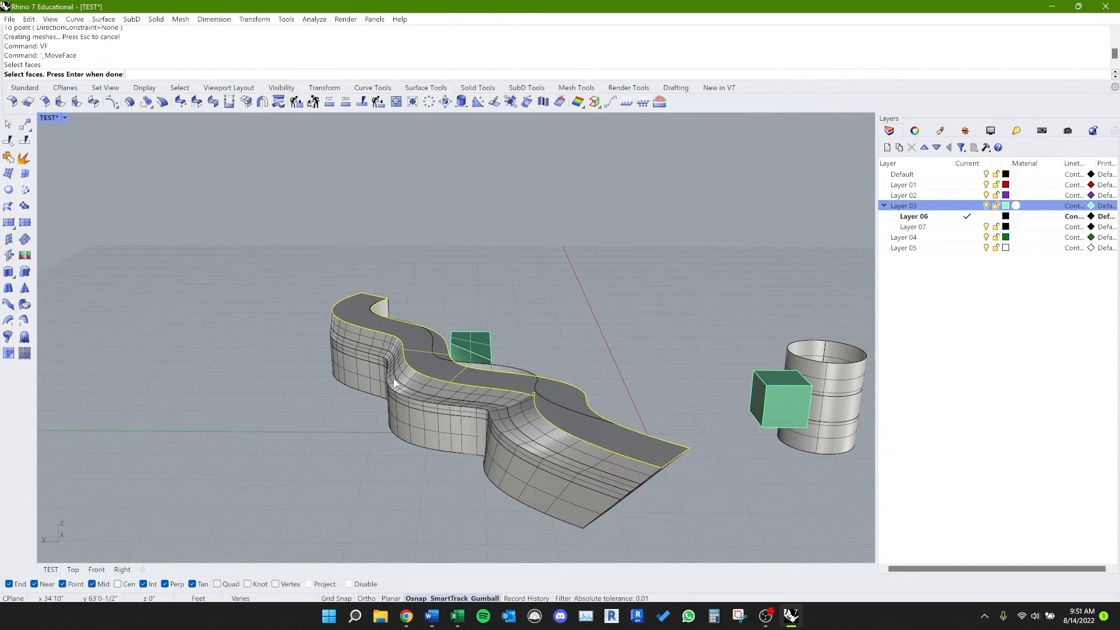
key(Return)
mouse_move(397, 379)
right_down()
mouse_move(545, 350)
mouse_move(583, 359)
right_up()
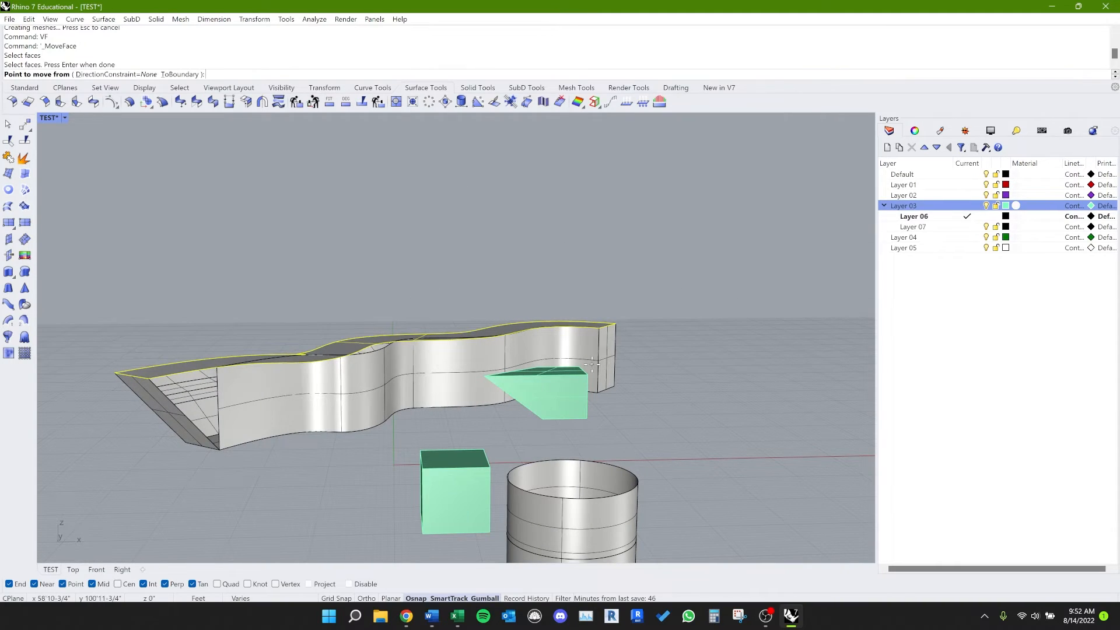
click(603, 356)
click(608, 348)
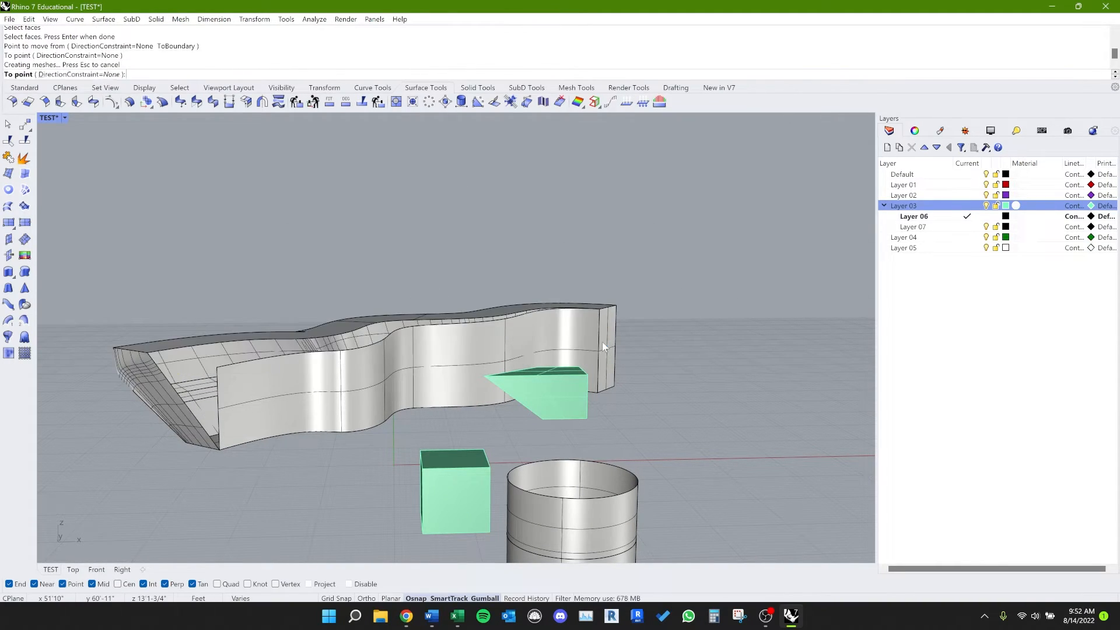
right_drag(350, 315, 537, 499)
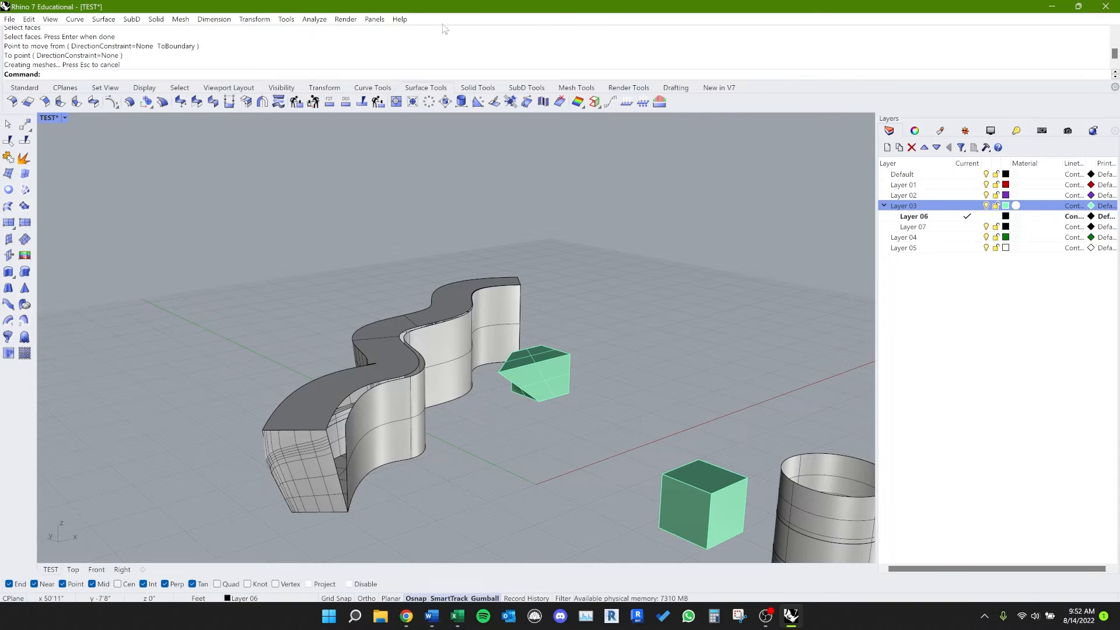
Step: Look up the Q alias for Delete in the alias options, and use it to delete the wavy wall
click(289, 20)
click(318, 393)
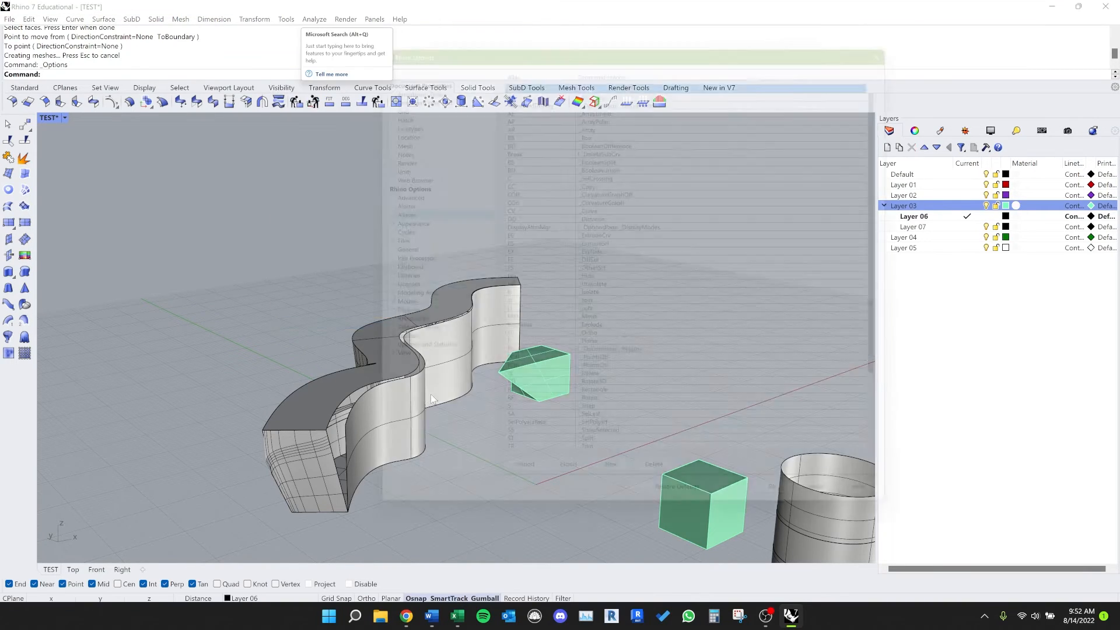
scroll(551, 257, down, 4)
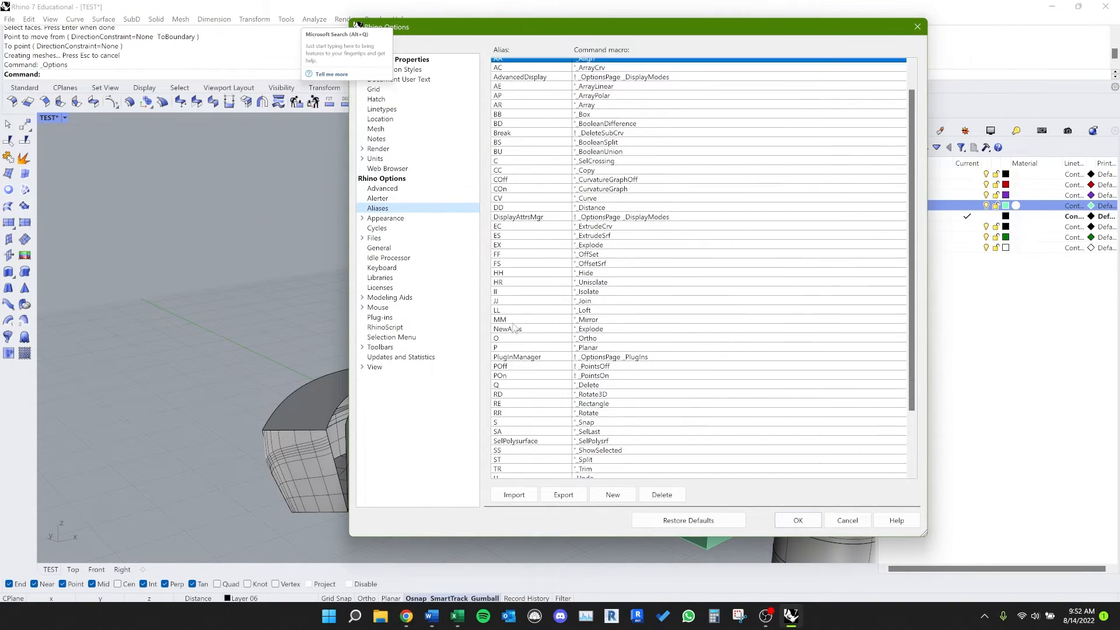
scroll(550, 418, up, 2)
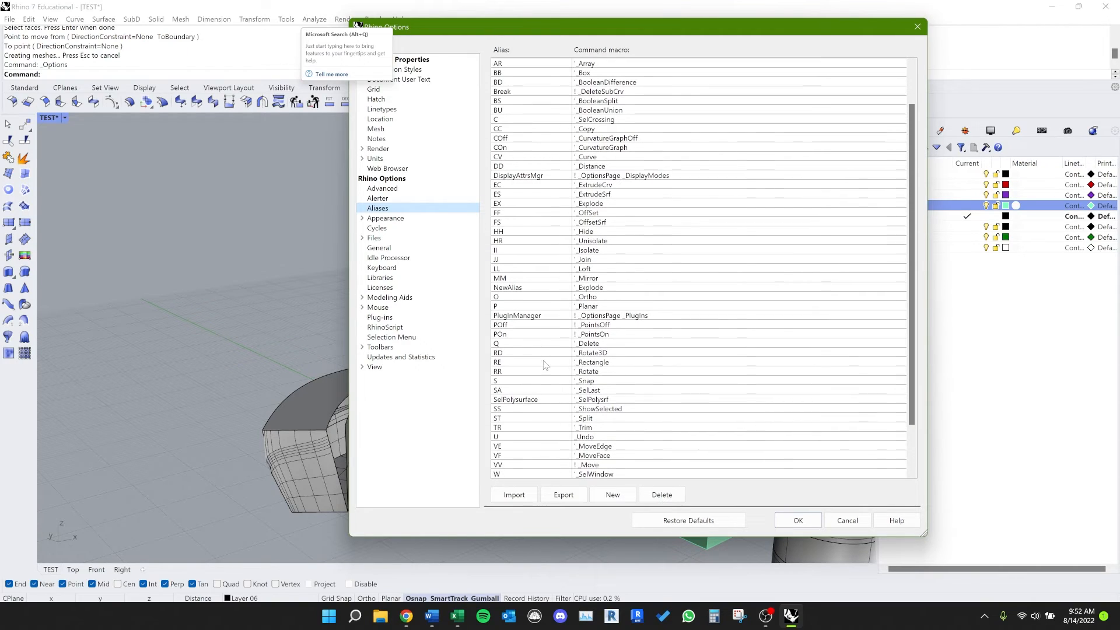
click(515, 344)
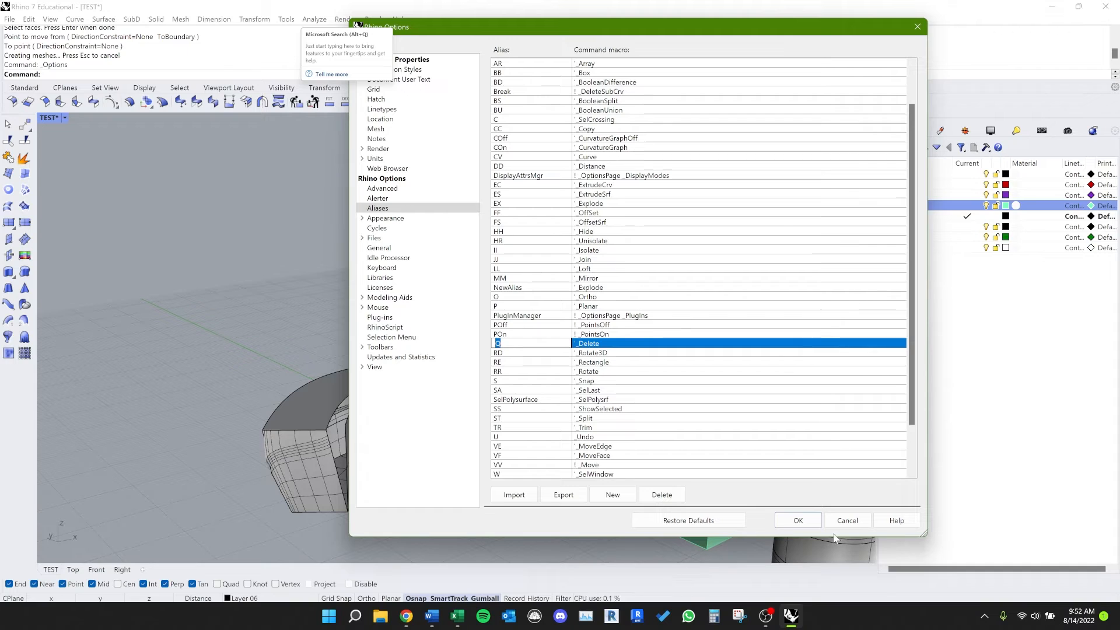
click(862, 522)
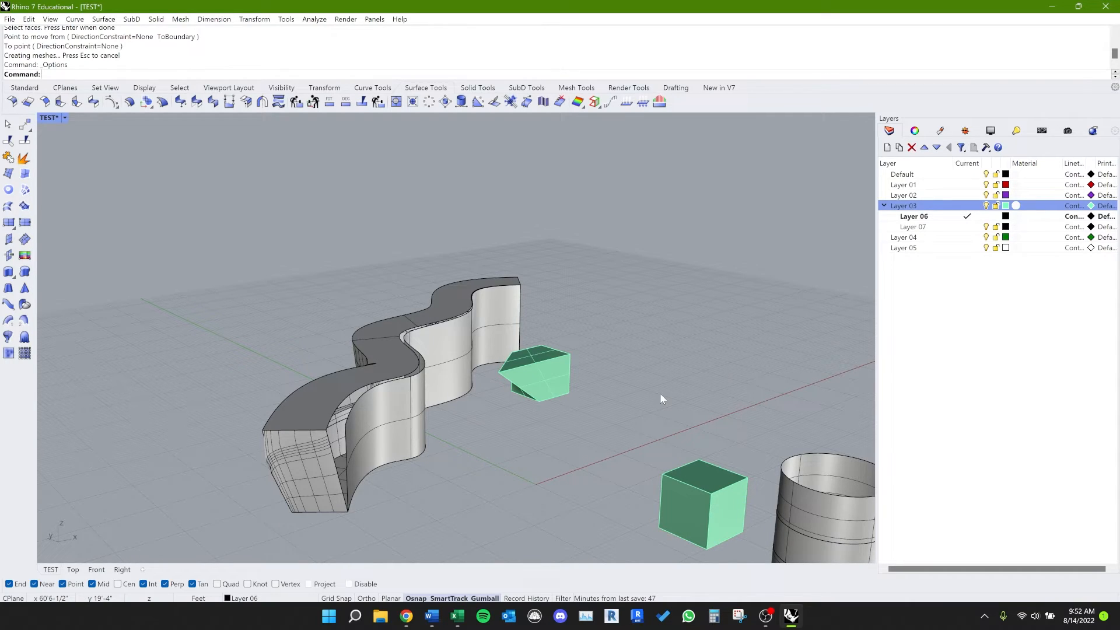
click(510, 320)
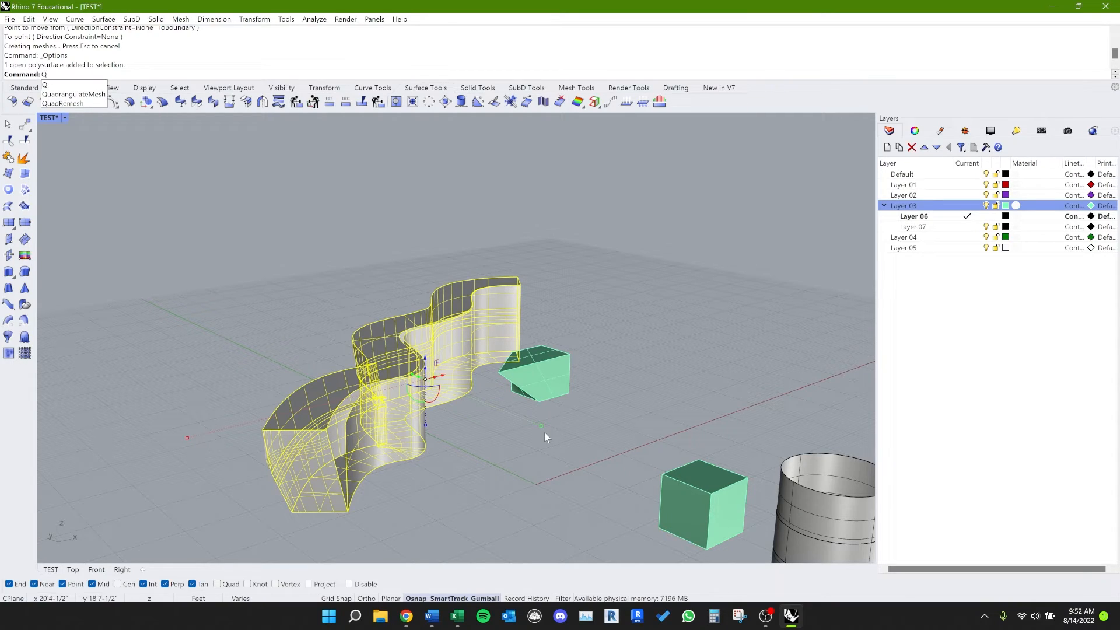
key(Delete)
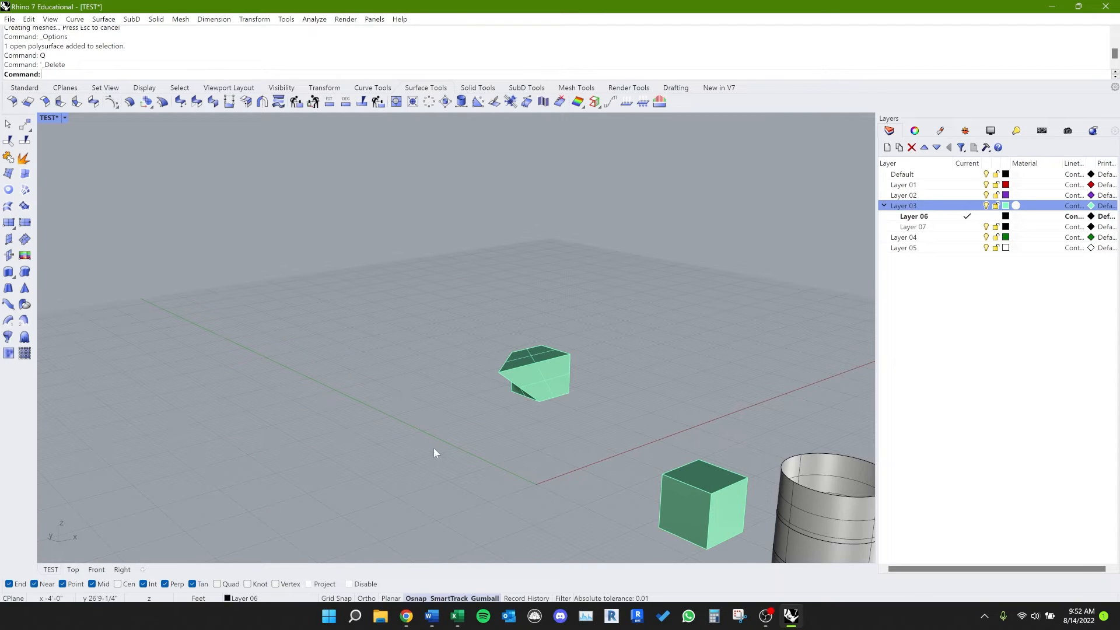
Step: Review the list of command aliases in the options once more
click(285, 19)
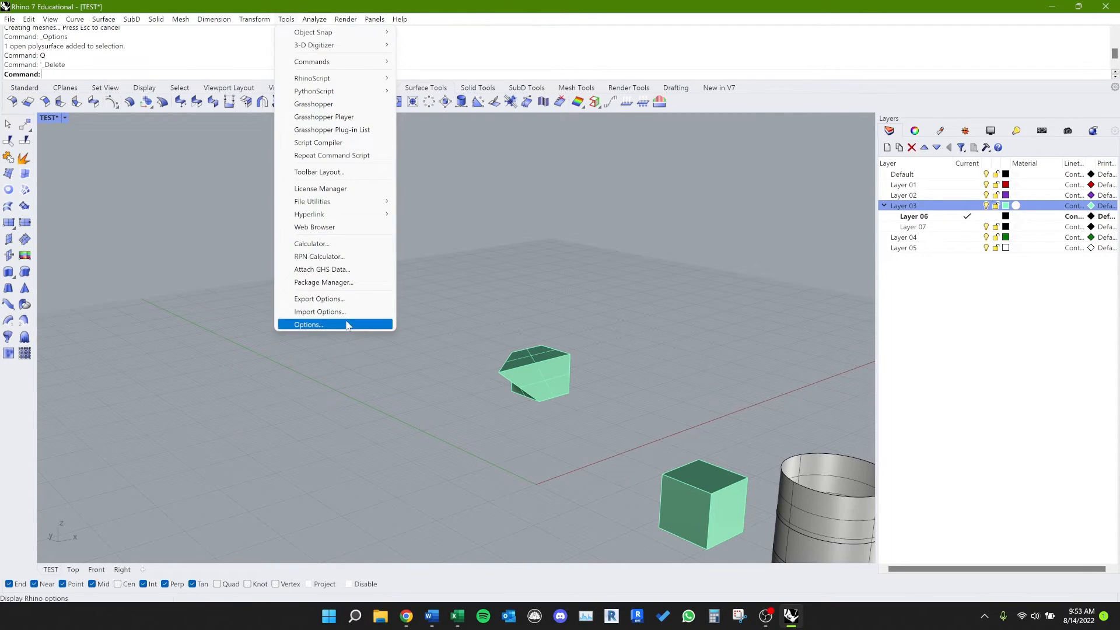
click(327, 324)
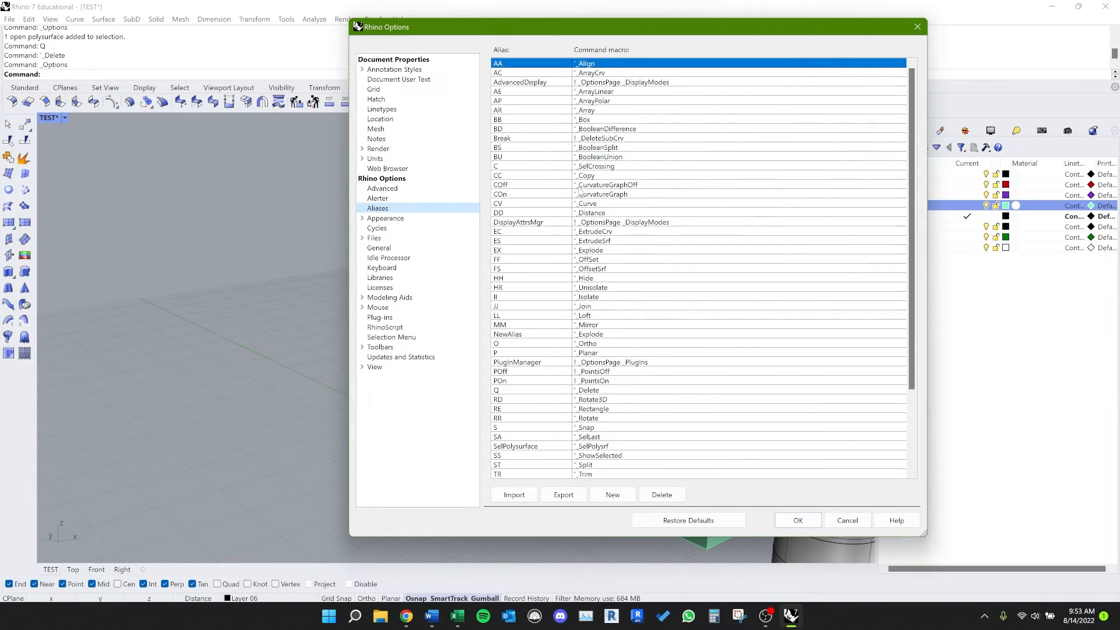
click(798, 520)
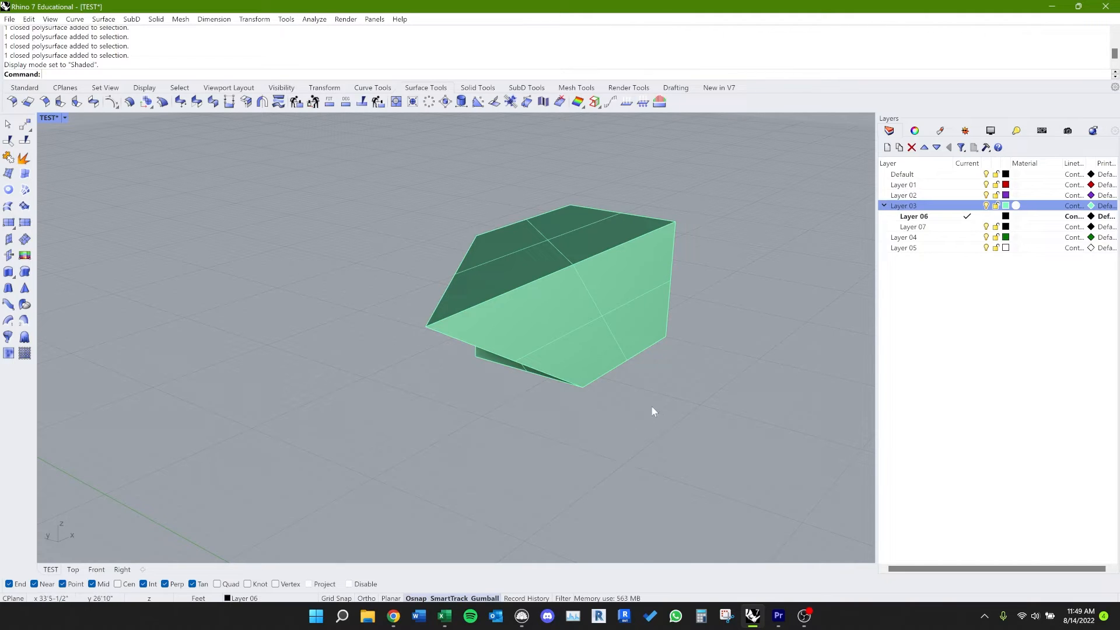
Step: Assign the library material "flemish stretcher brown" from Architectural > Wall > Brick > Flemish bond to Layer 03
mouse_move(547, 337)
right_down()
mouse_move(578, 337)
mouse_move(545, 349)
right_up()
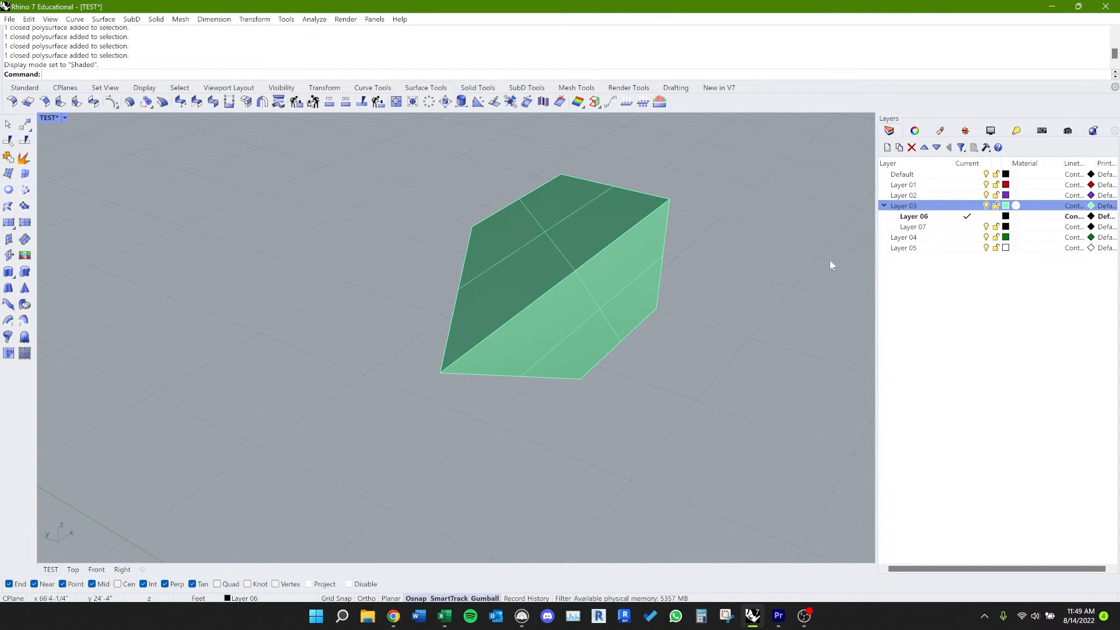
click(1016, 206)
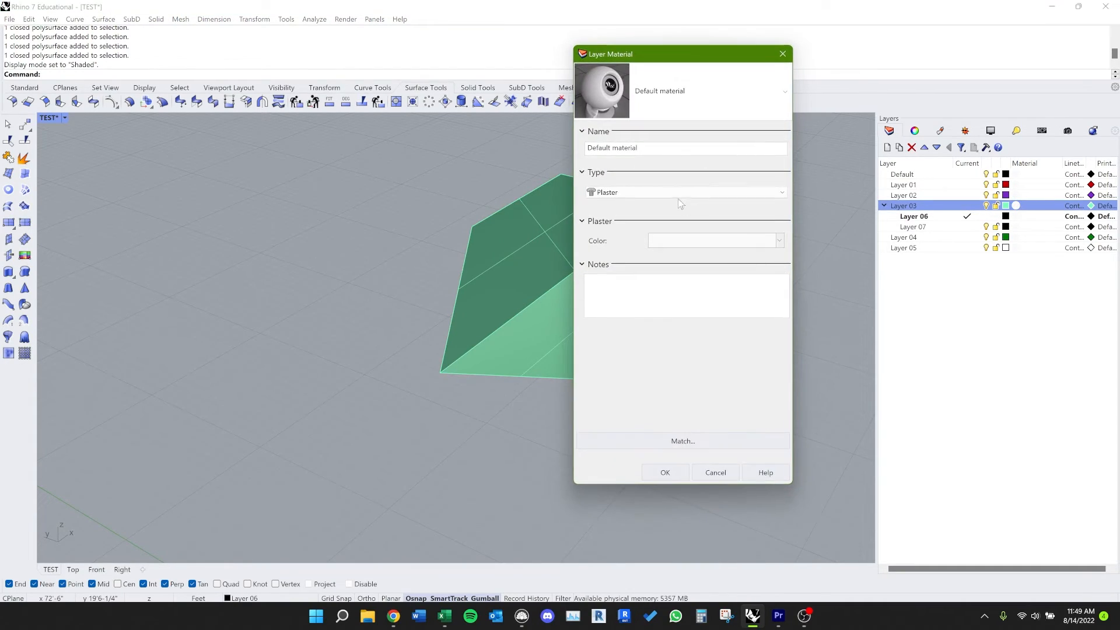
click(662, 193)
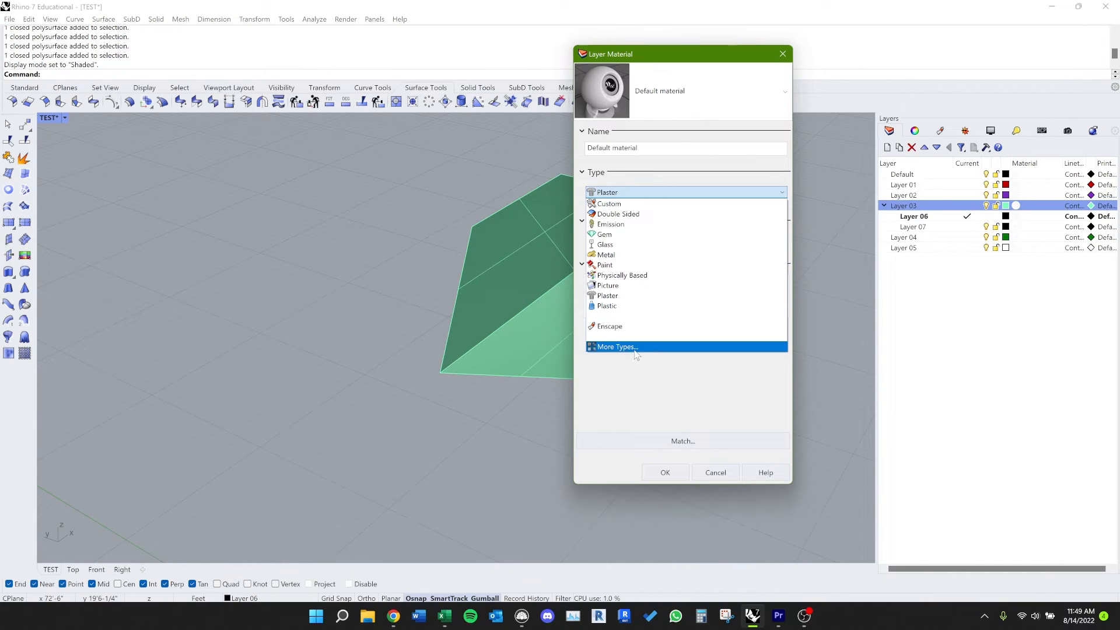
click(635, 350)
click(460, 209)
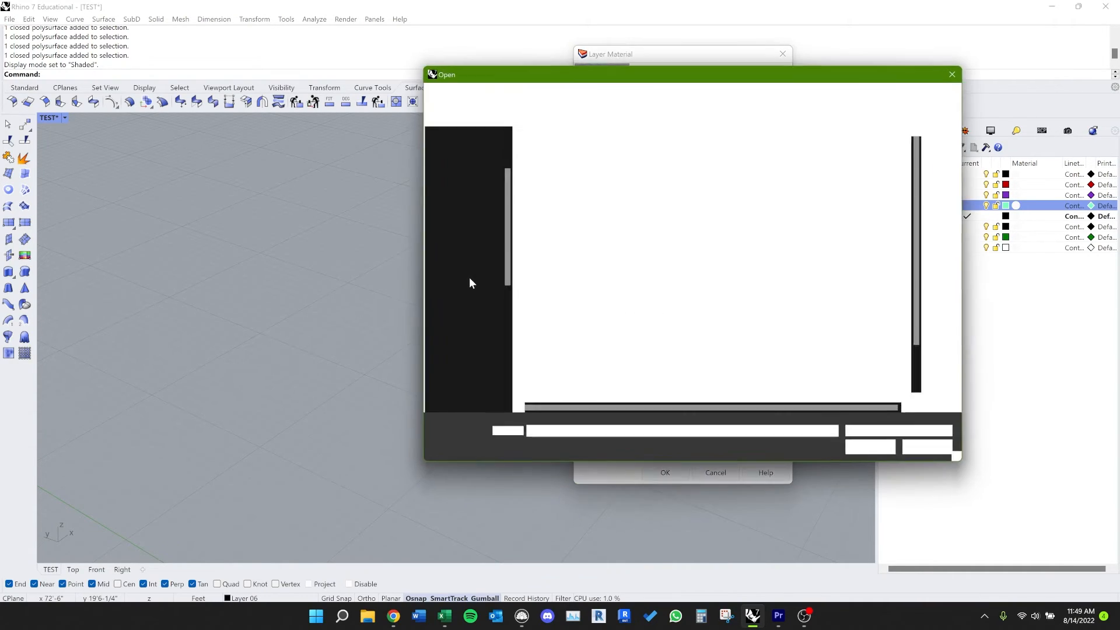
double_click(570, 153)
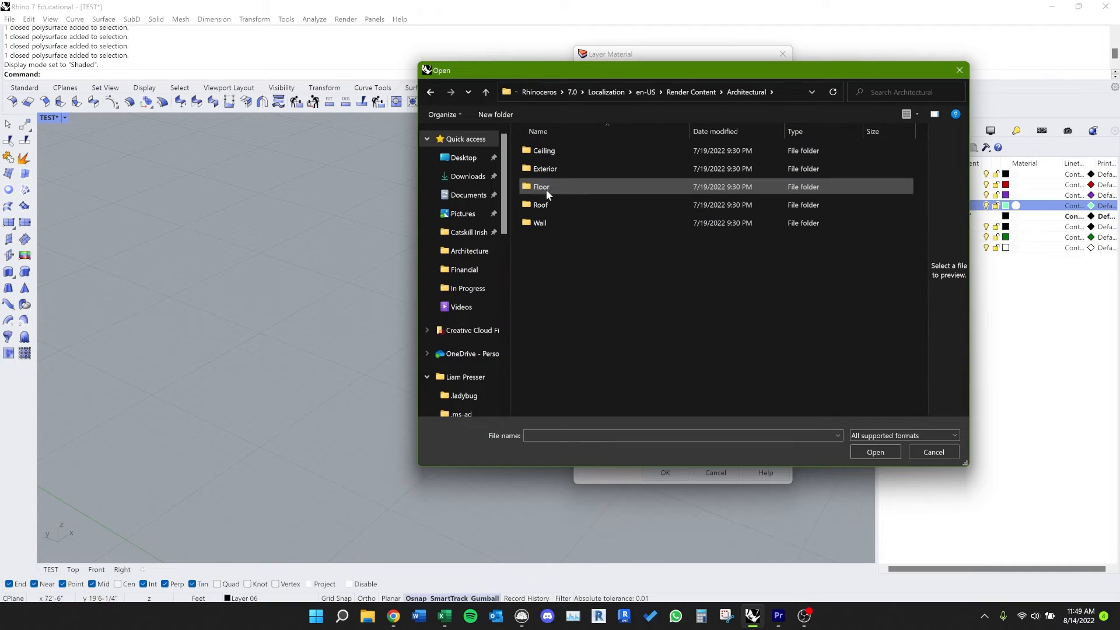
double_click(552, 222)
double_click(550, 152)
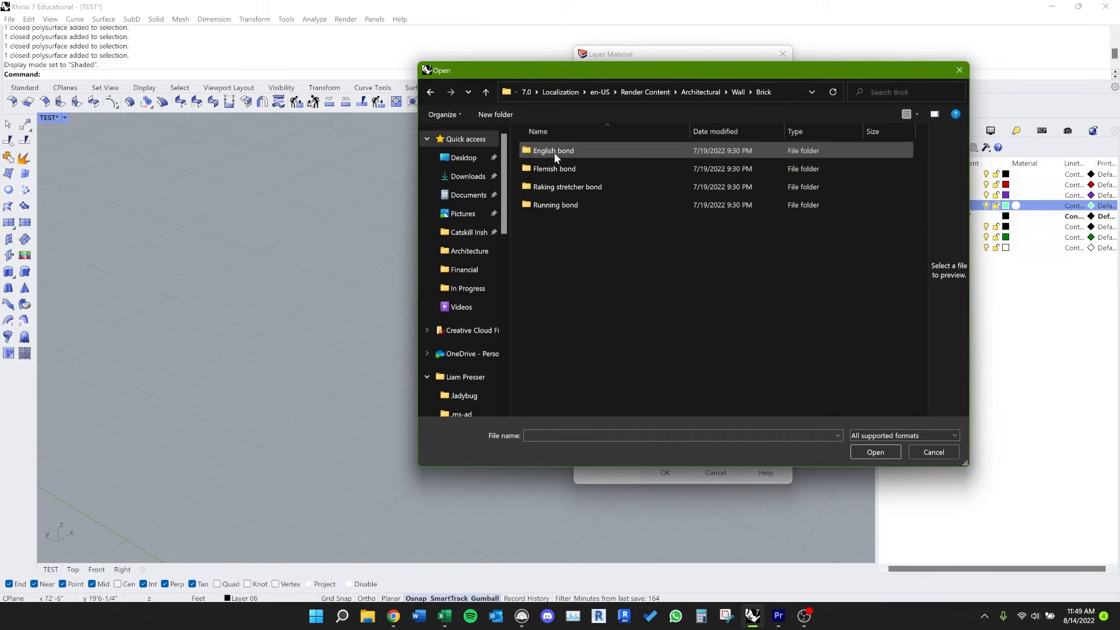
double_click(579, 168)
click(590, 185)
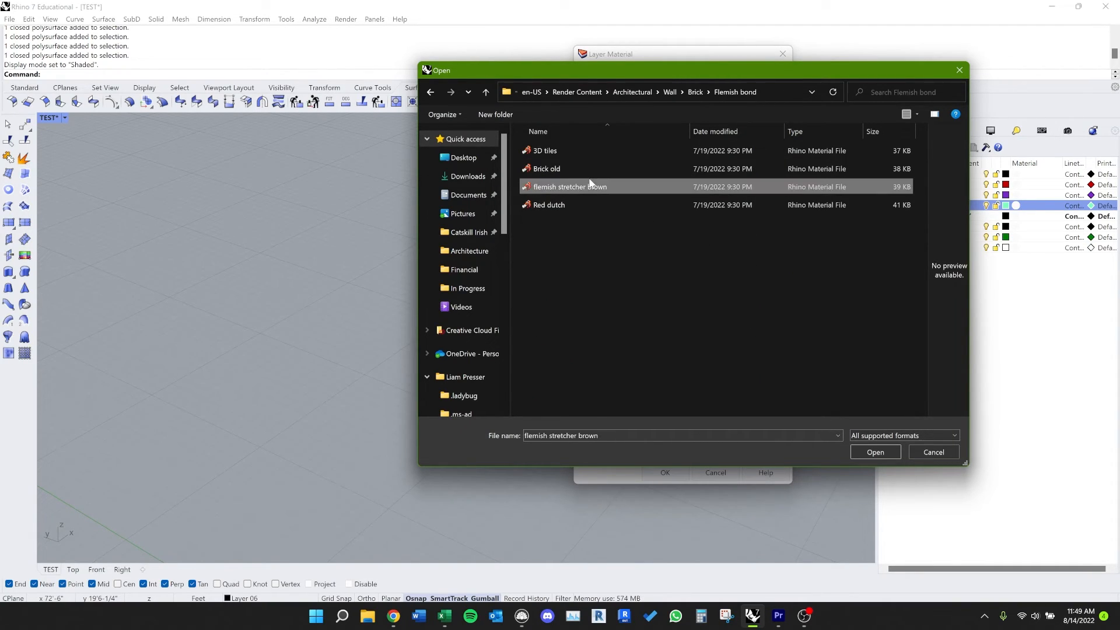
click(919, 454)
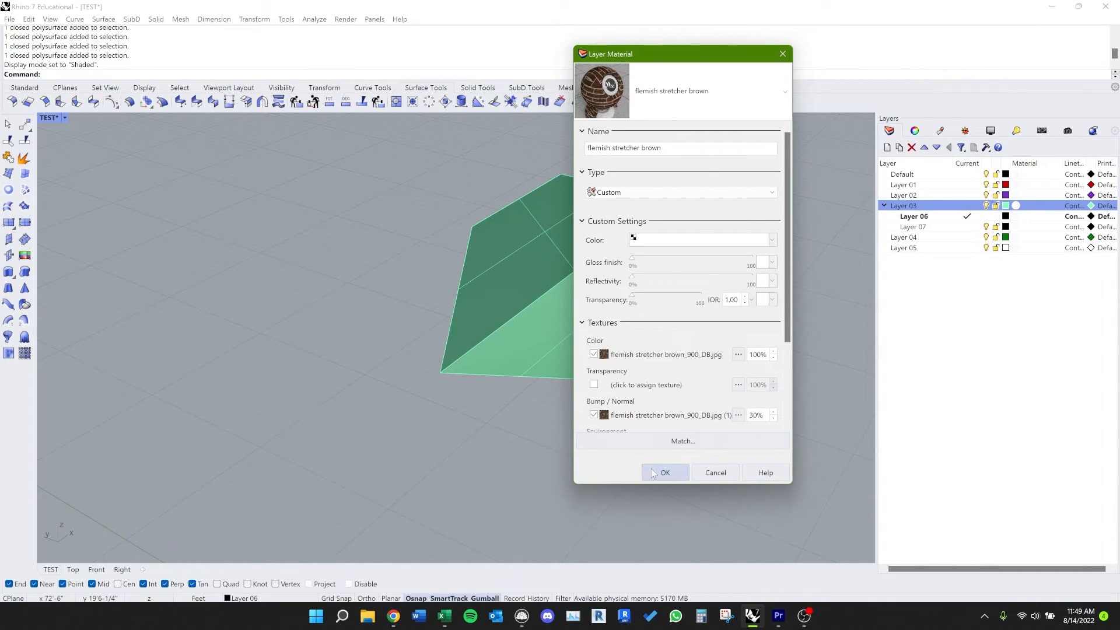
click(652, 469)
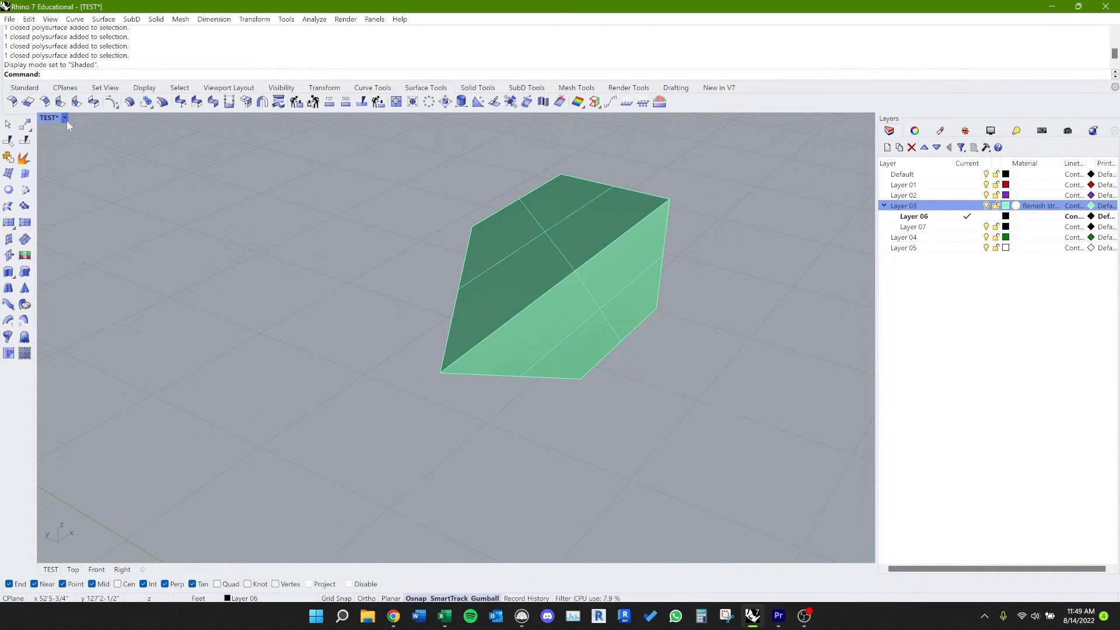
Step: Apply box mapping to the green solid with ApplyBoxMapping, accepting the bounding box, CPlane, capped and mapping channel defaults
click(509, 282)
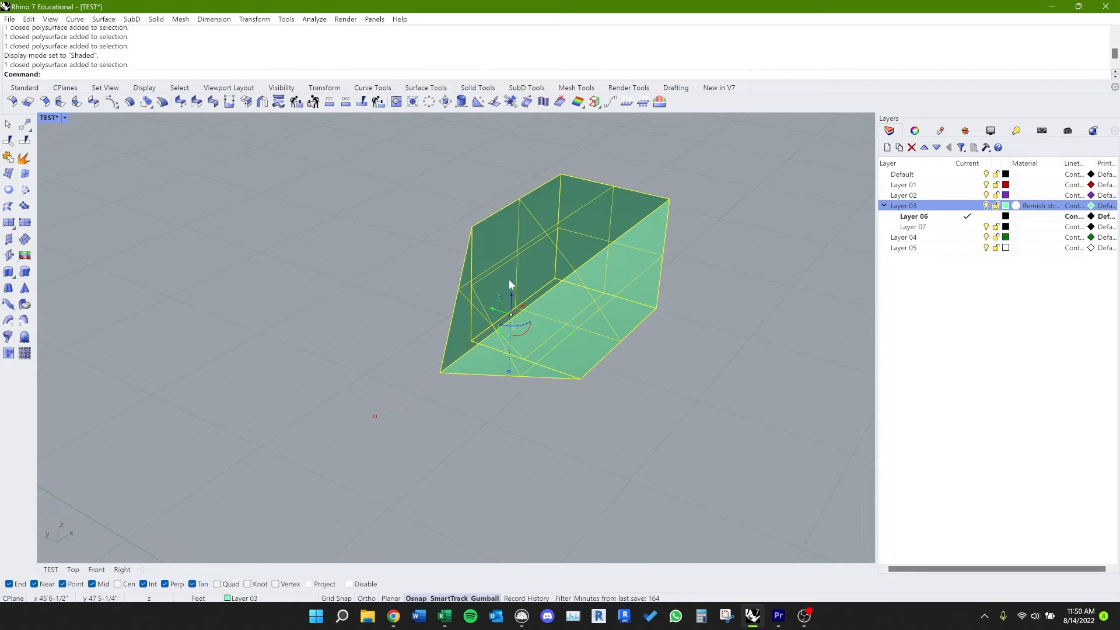
text(ApplyBoxMapping)
key(Return)
key(Return)
key(Return)
key(Return)
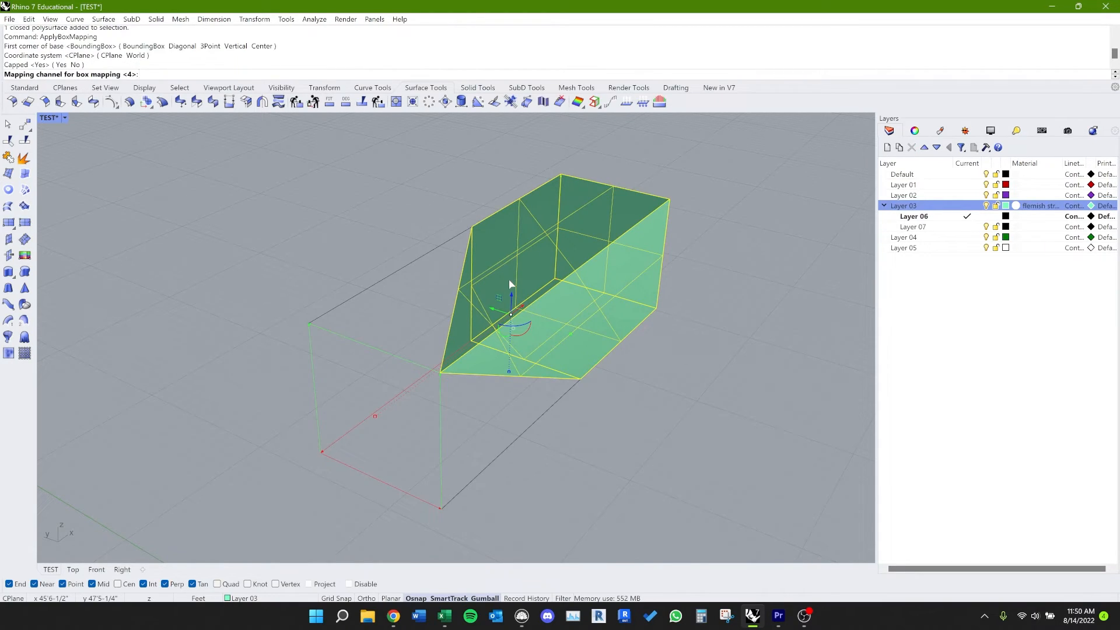
key(Return)
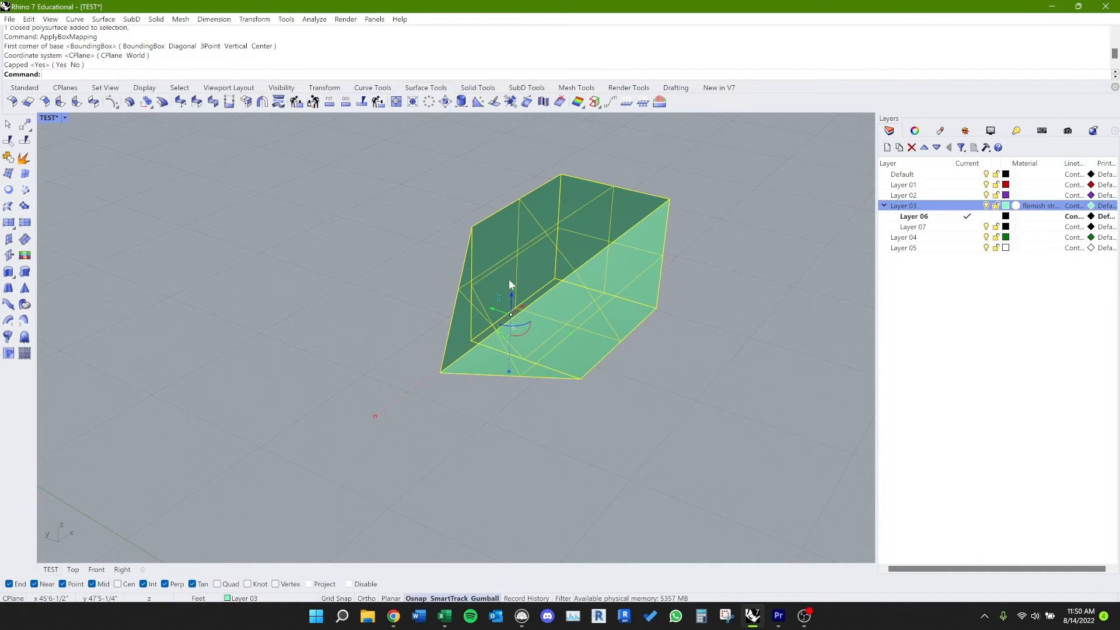
Step: Show the solid's texture mapping box with MappingWidget and inspect it around the solid
text(MappingWidget)
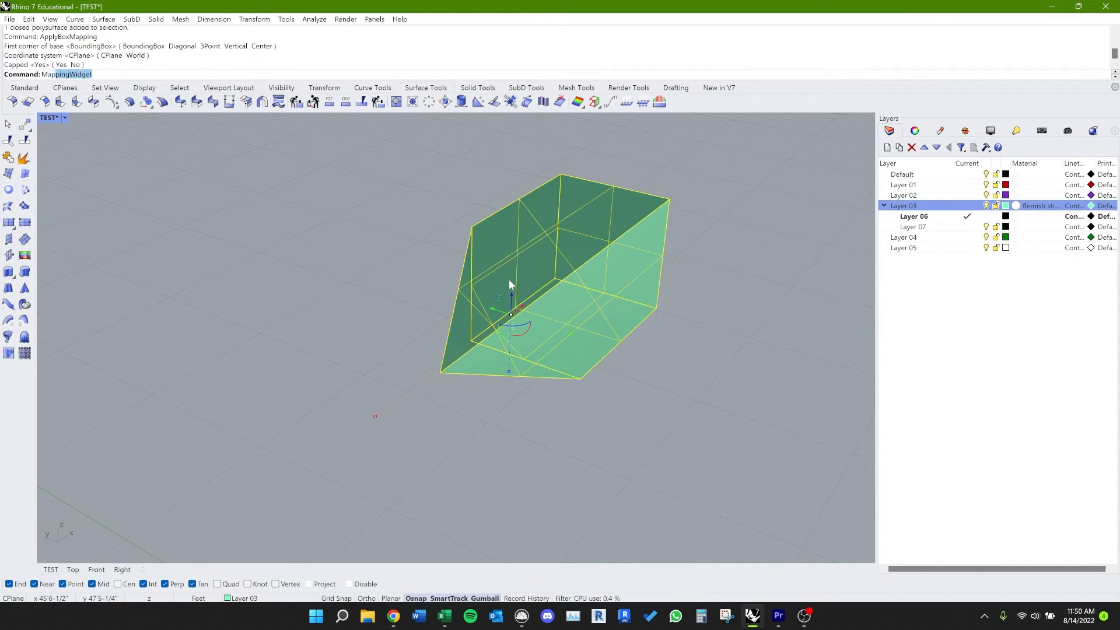
key(Return)
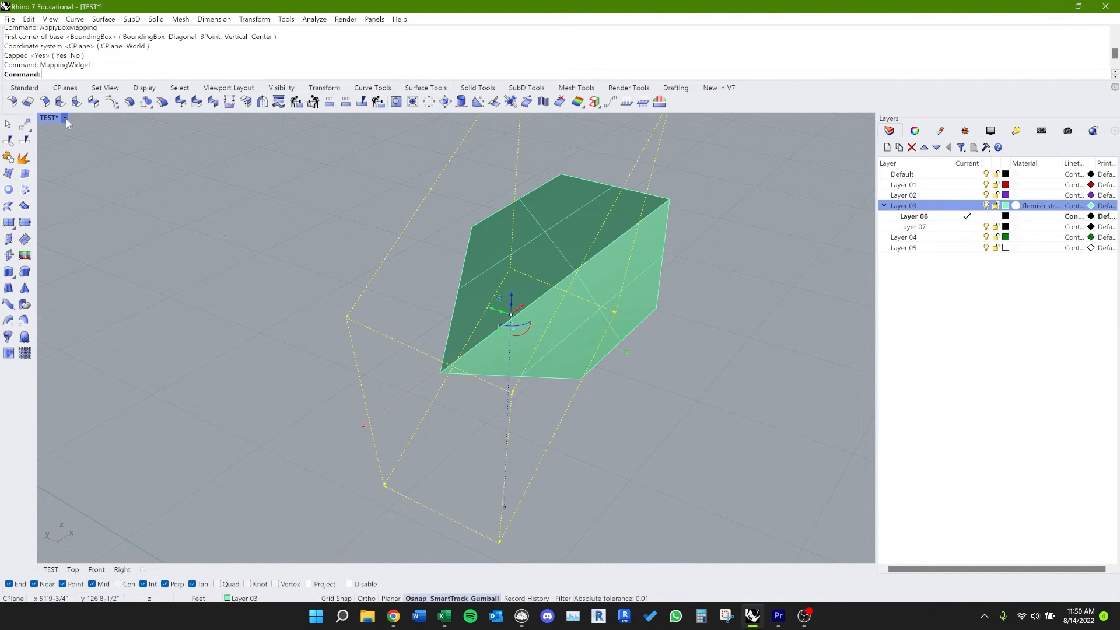
right_drag(501, 351, 316, 323)
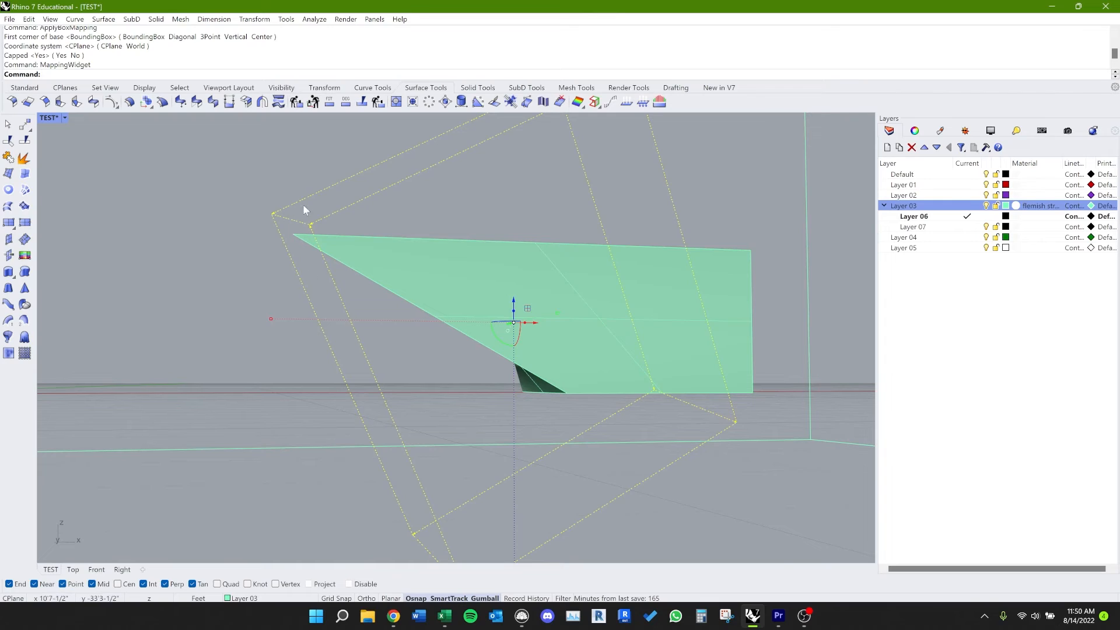
right_drag(367, 179, 388, 253)
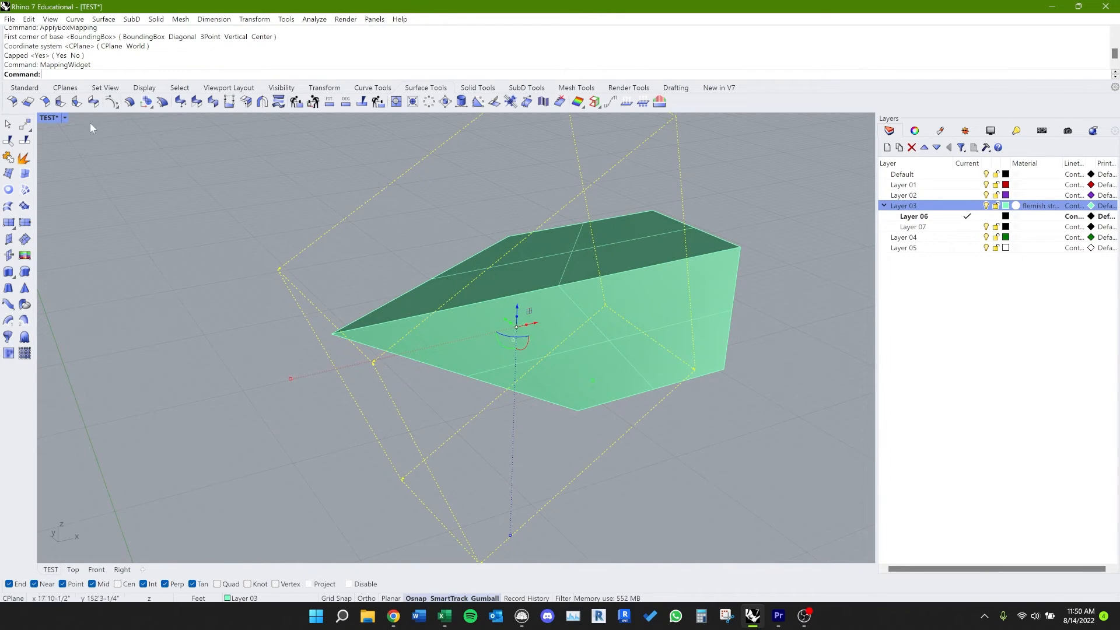
Step: Switch the viewport to Rendered display and try scaling the mapping widget on the brick-textured solid
click(65, 117)
click(85, 185)
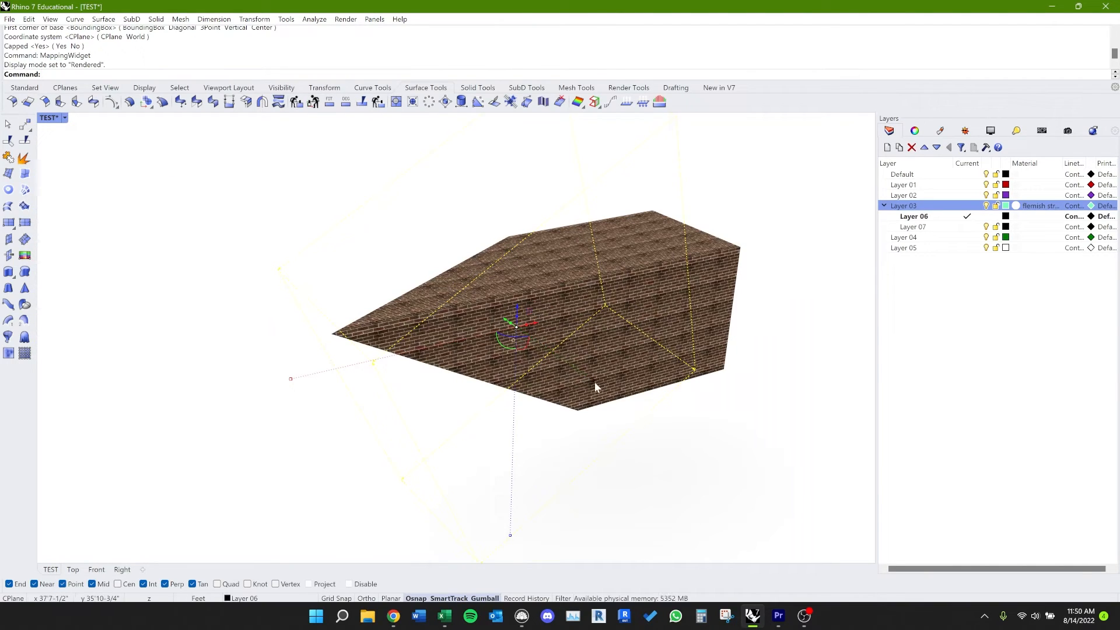
drag(593, 380, 625, 435)
right_drag(623, 435, 557, 270)
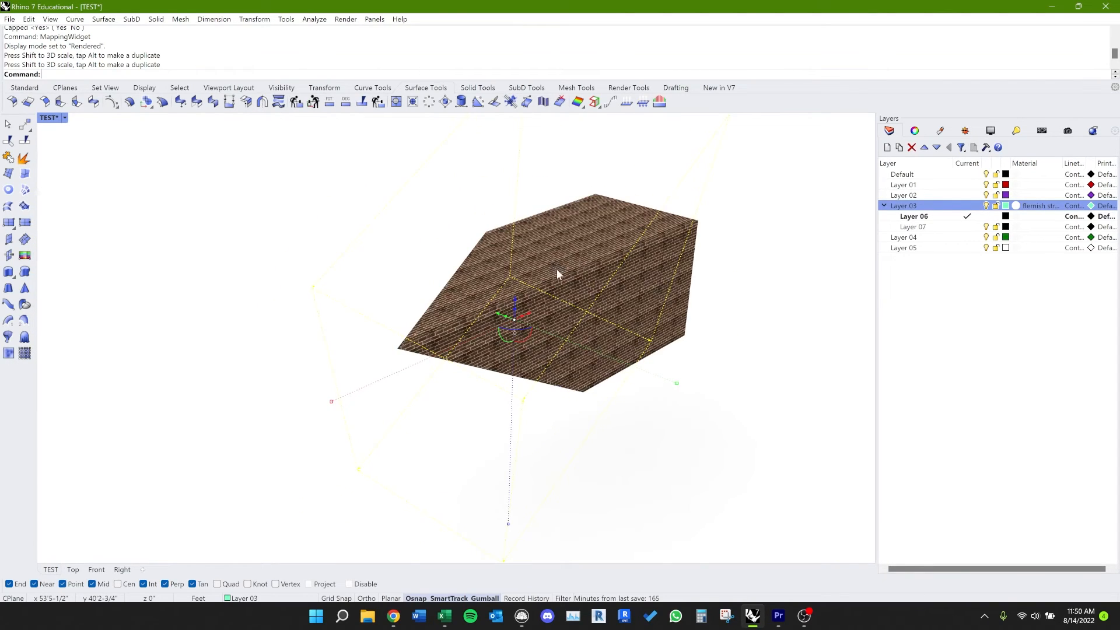
click(732, 261)
Step: Change Layer 03's material to the Picture type, using the brick image 2014f07e9571bed1979a611ec7da1396 from the Desktop
click(1017, 205)
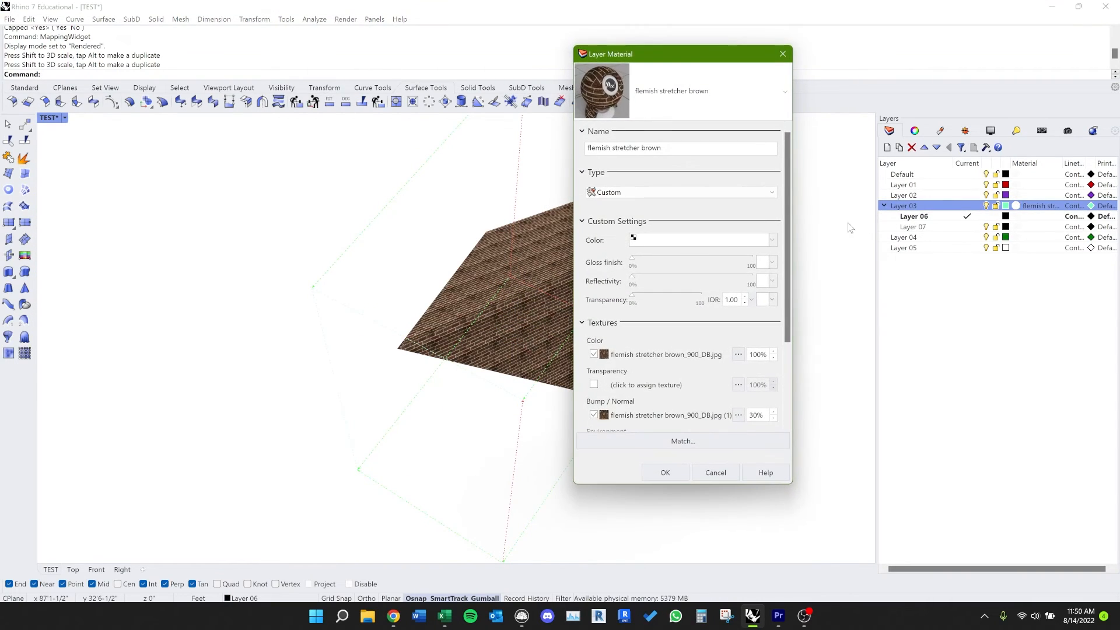
click(658, 93)
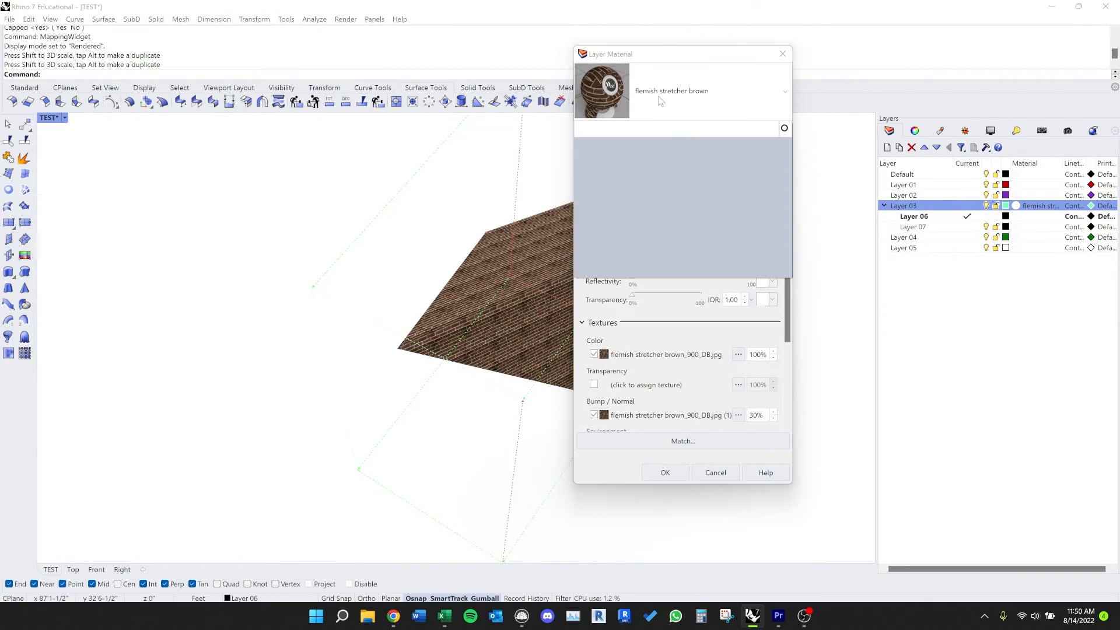
click(658, 107)
click(630, 195)
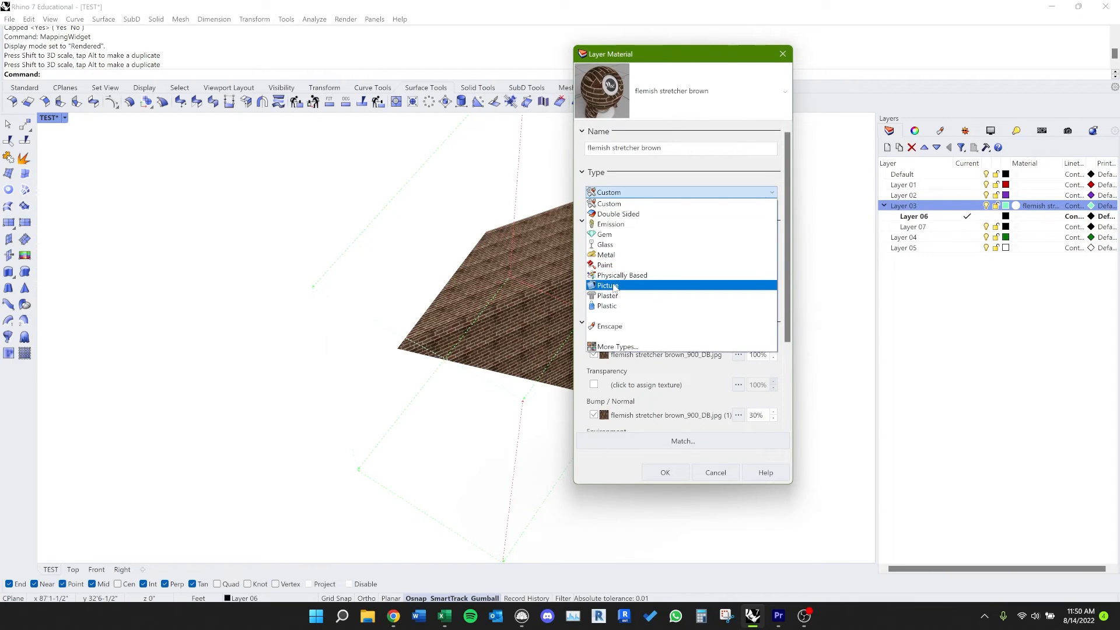
click(609, 285)
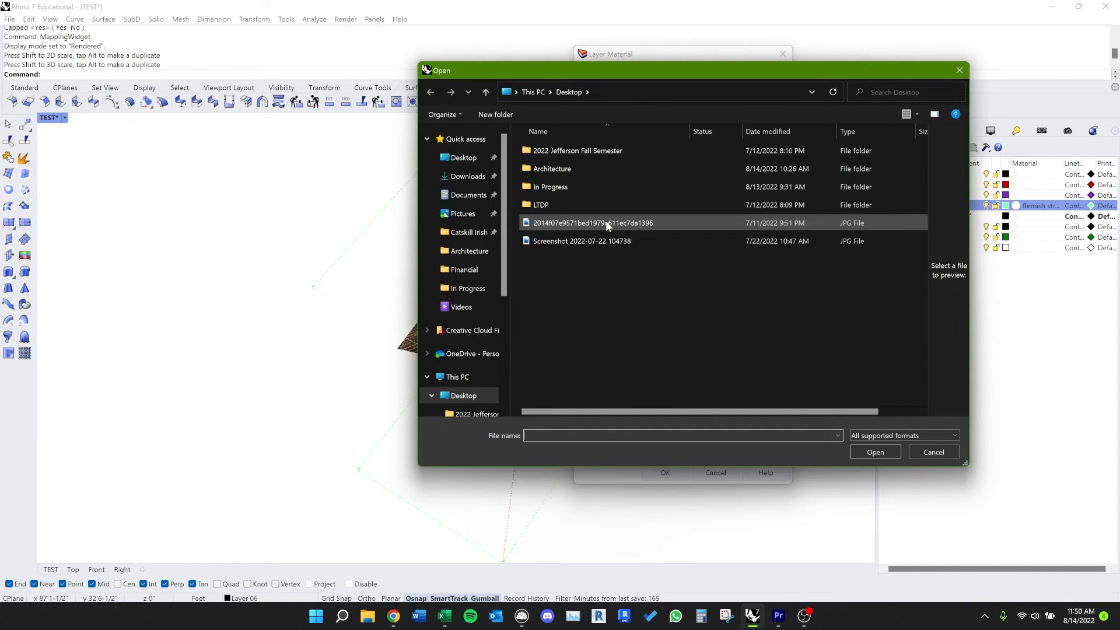
click(606, 223)
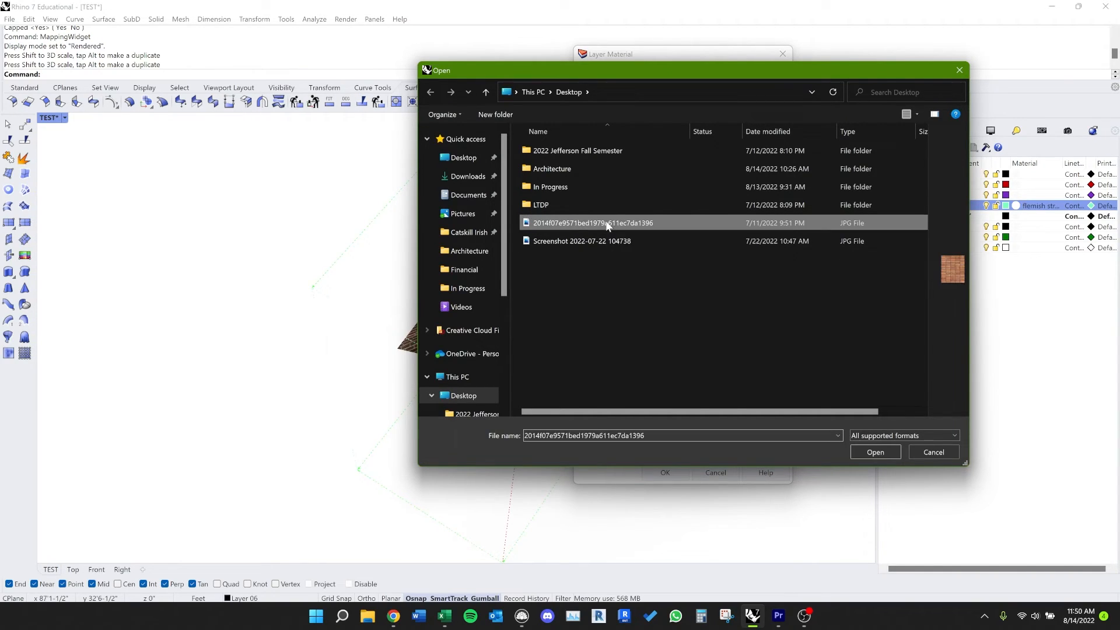
click(863, 451)
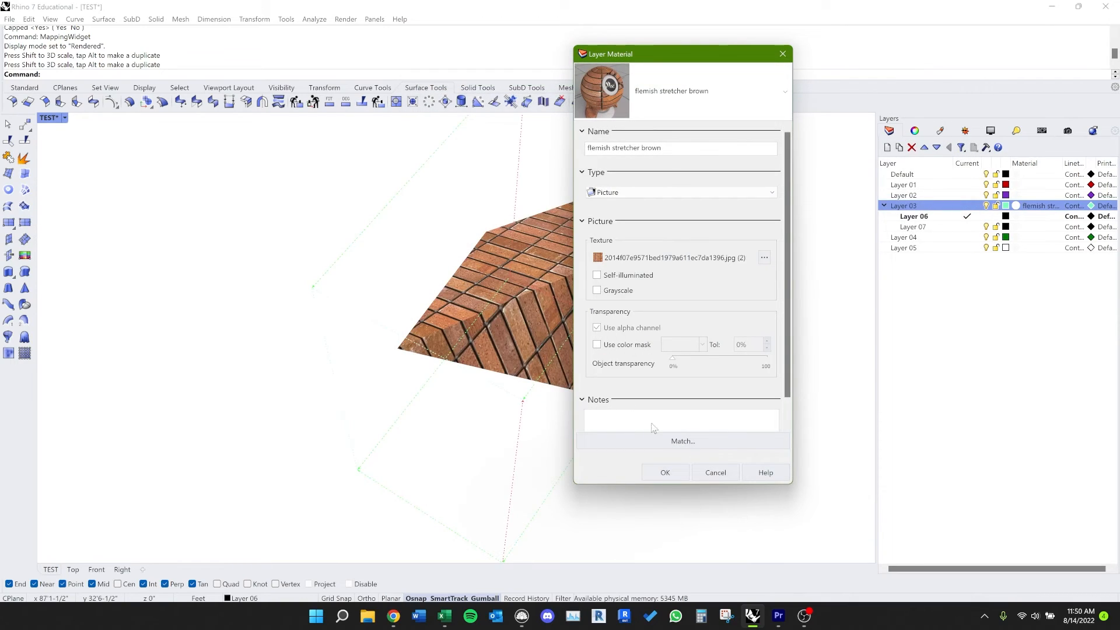
click(660, 470)
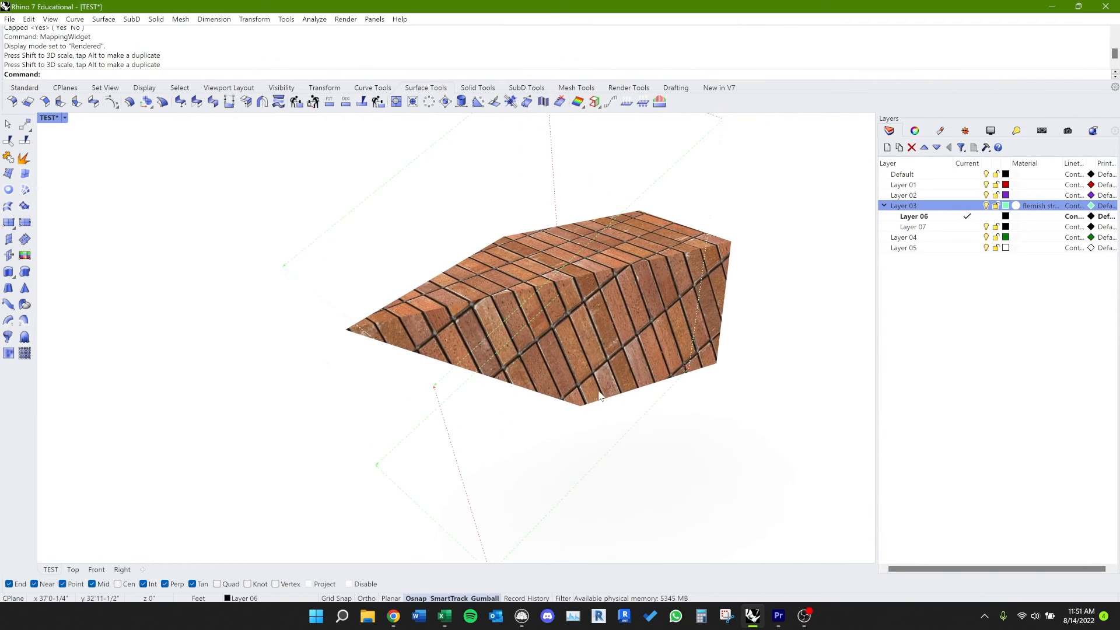
Step: Scale the solid's texture mapping widget down with the gumball to make the brick pattern smaller
click(310, 325)
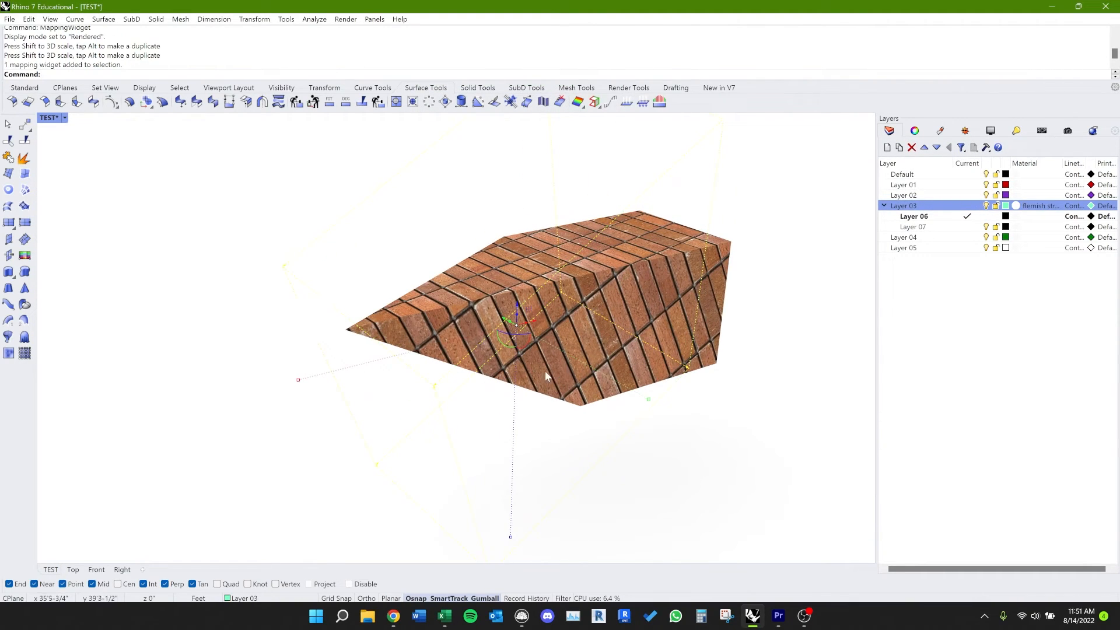
drag(648, 399, 570, 421)
scroll(591, 377, down, 5)
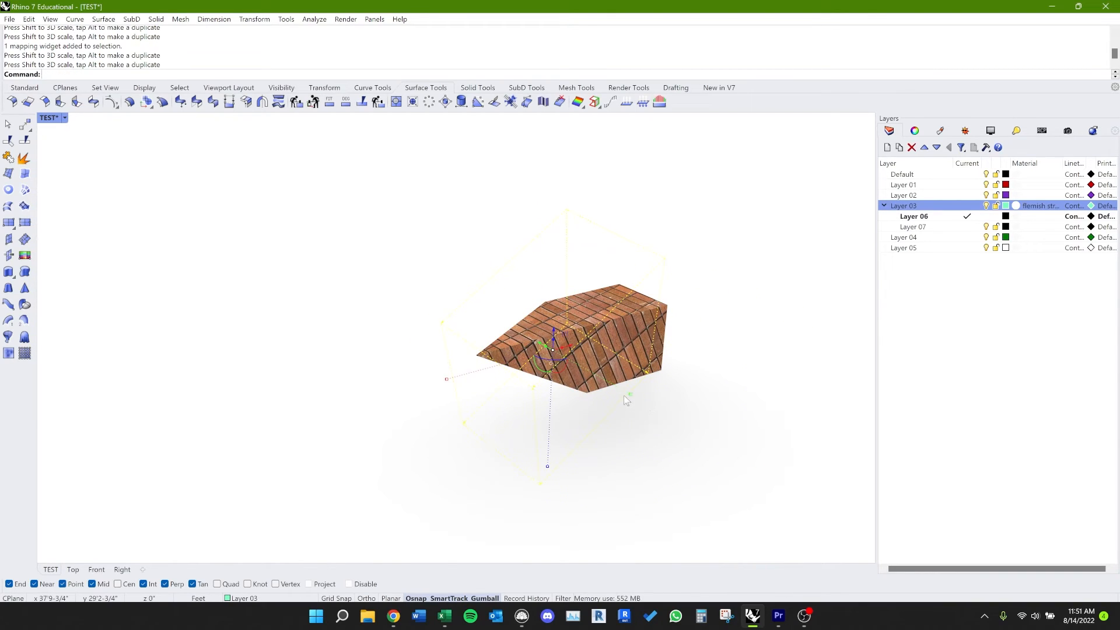
drag(629, 394, 660, 473)
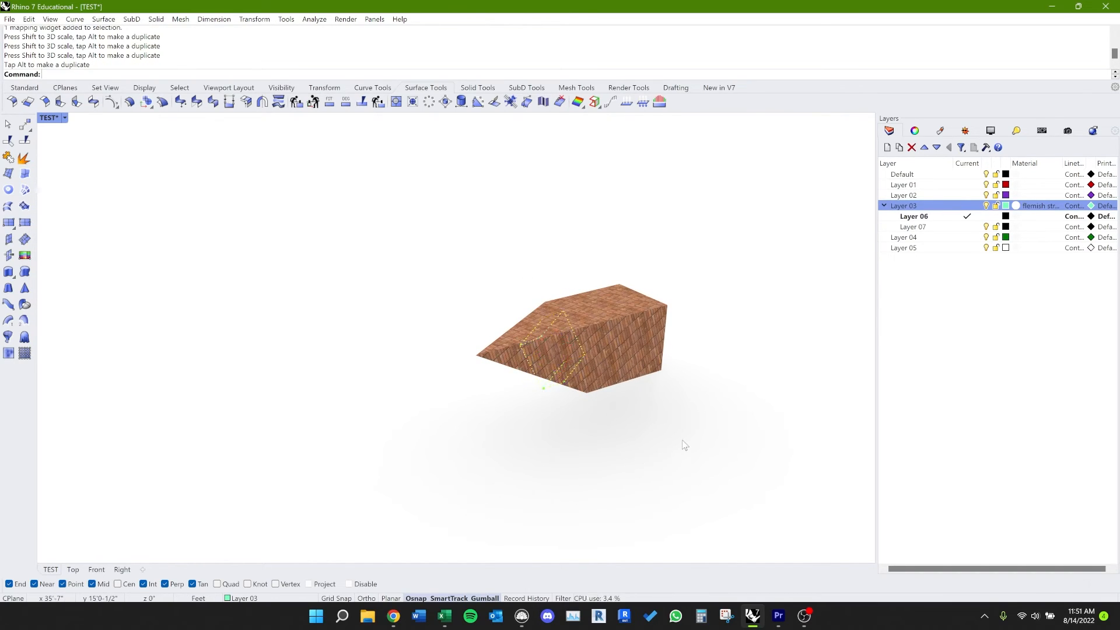
right_drag(680, 445, 583, 405)
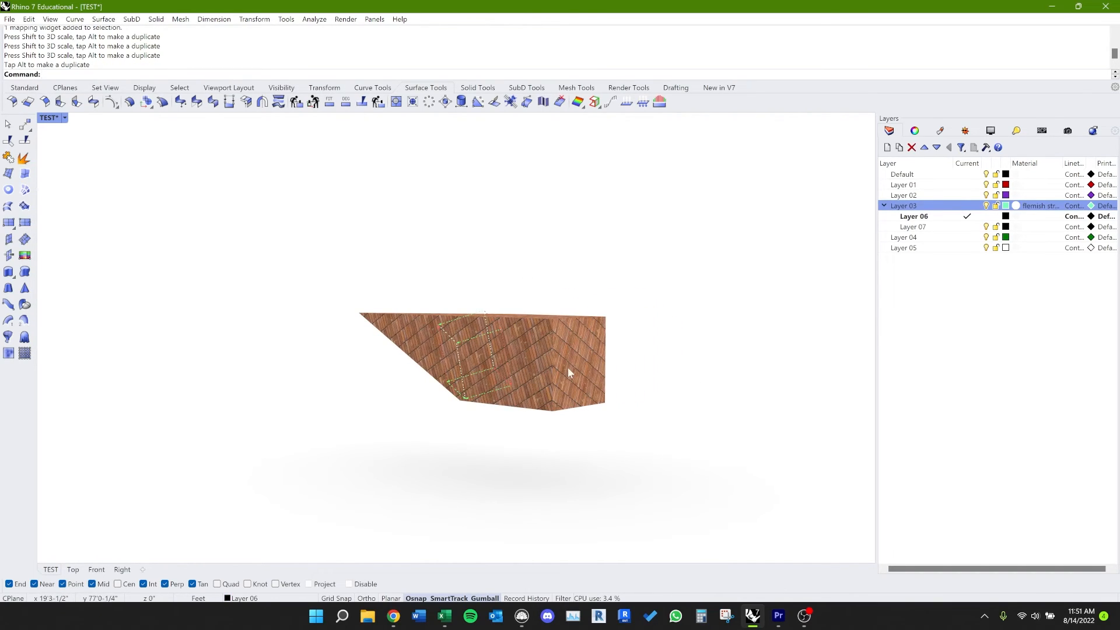
Step: Explode the brick-textured solid into separate surfaces with the EX alias and select its long side face
click(524, 368)
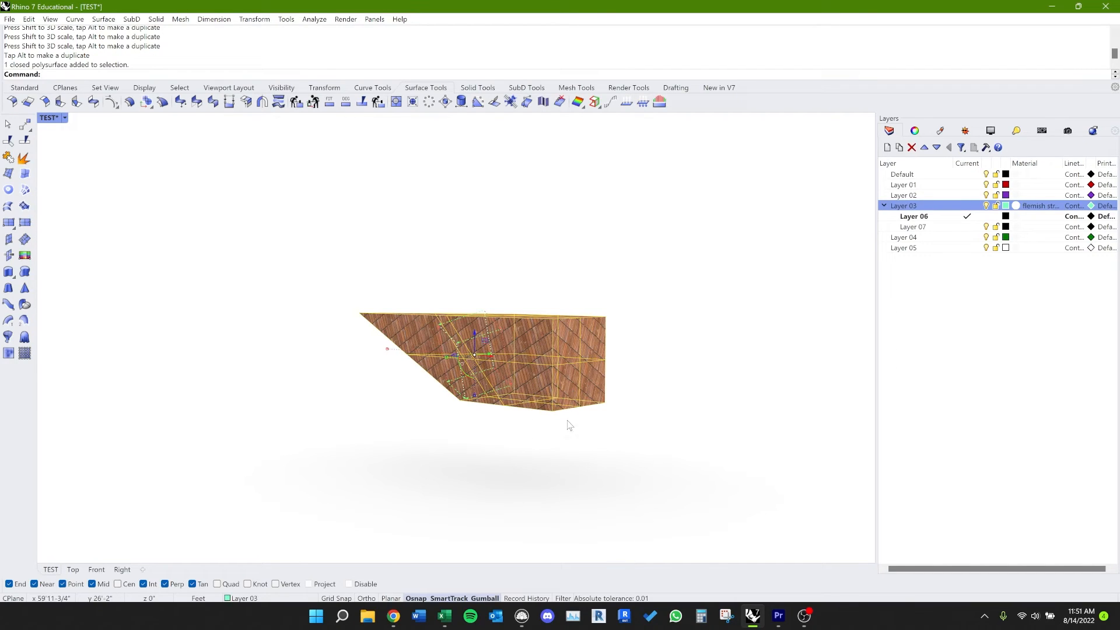
right_drag(570, 426, 457, 379)
mouse_move(456, 465)
right_down()
mouse_move(457, 482)
mouse_move(446, 465)
right_up()
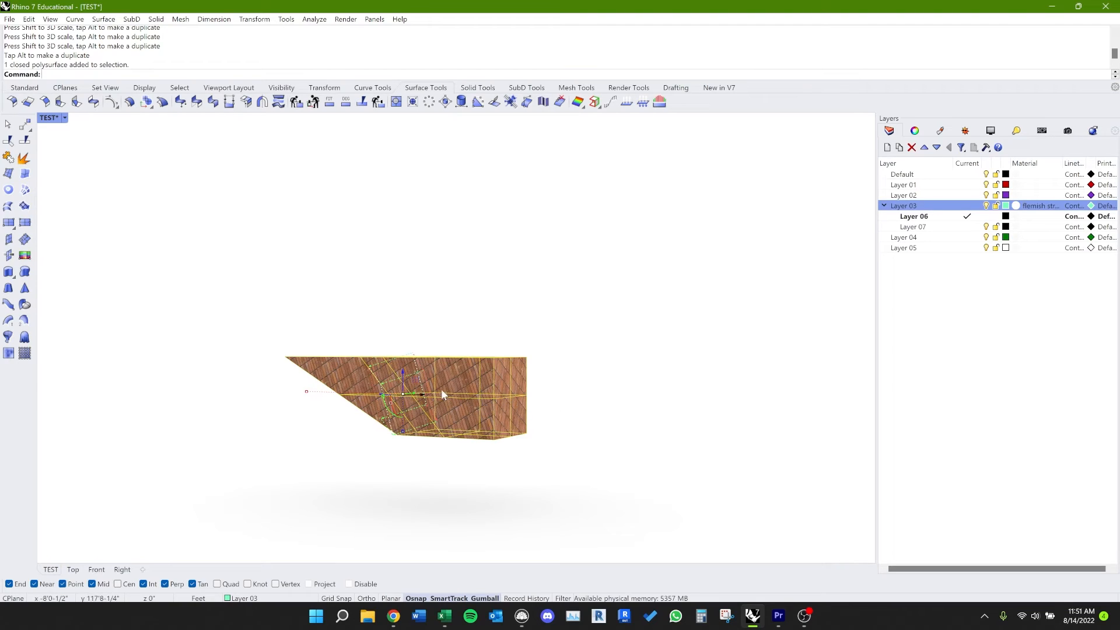
right_drag(442, 395, 454, 387)
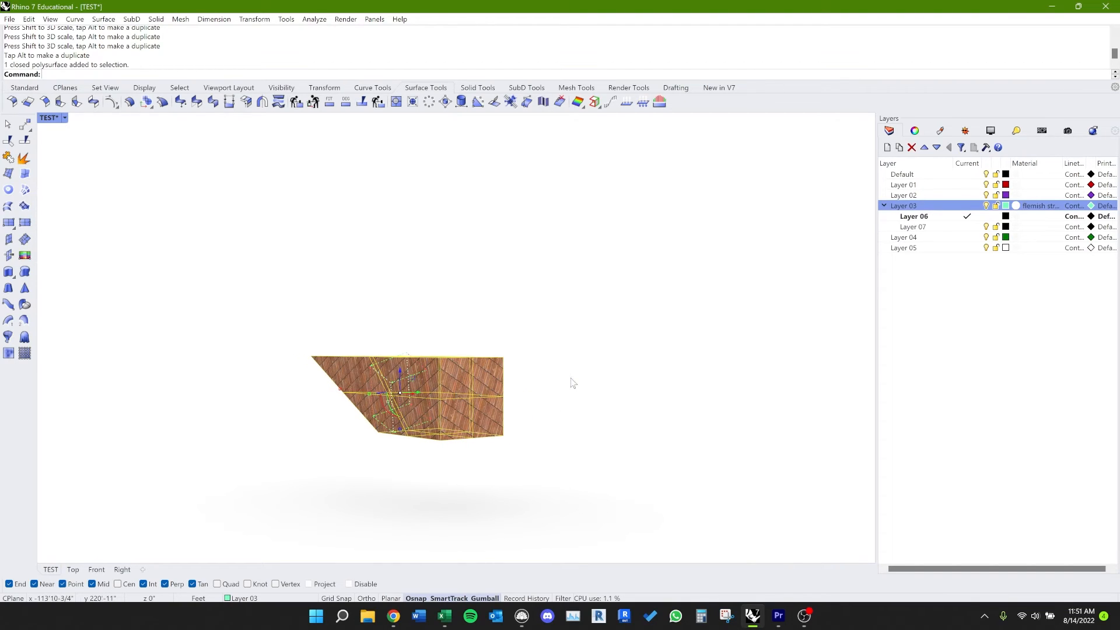
right_drag(573, 382, 538, 443)
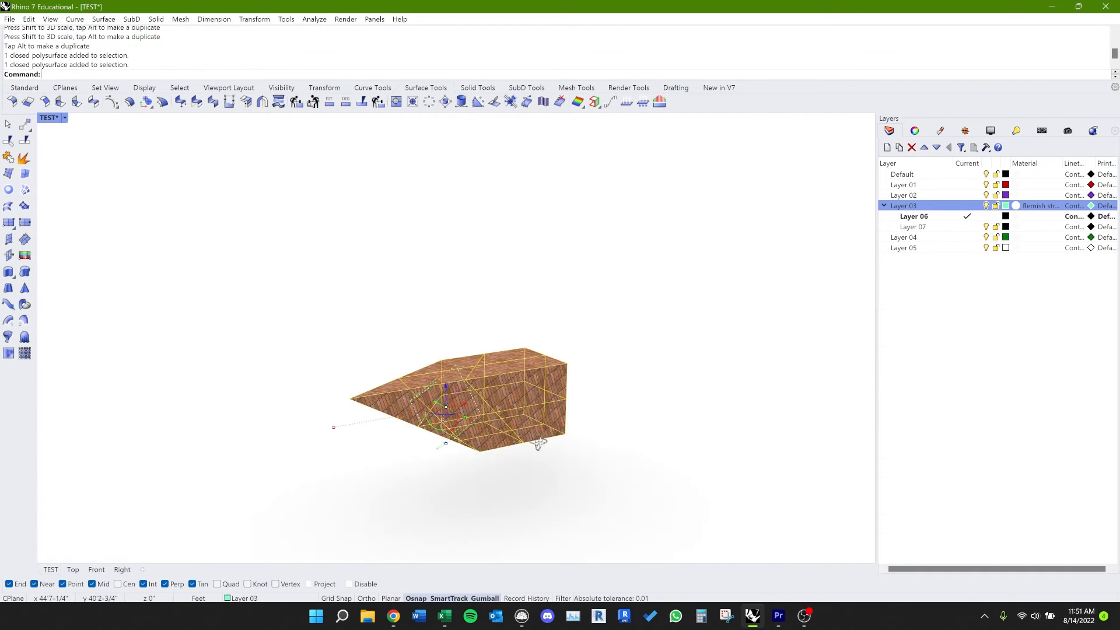
text(EX)
key(Return)
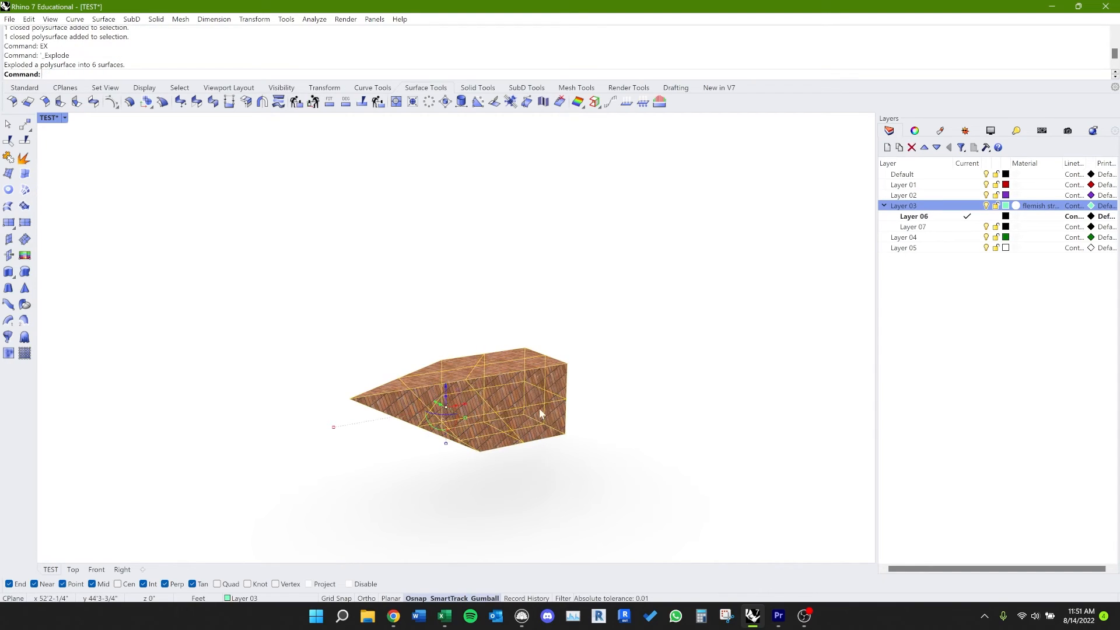
key(Escape)
click(513, 402)
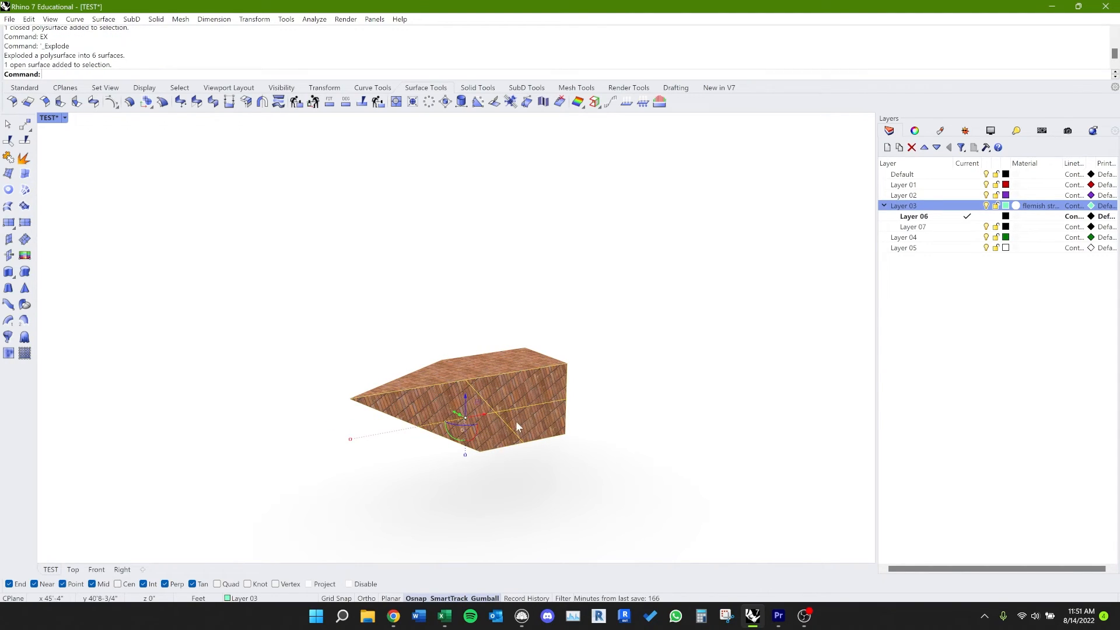
Step: Apply box mapping to the selected side surface using its bounding box, the CPlane coordinate system and capped ends
text(A)
key(Return)
key(Return)
key(Return)
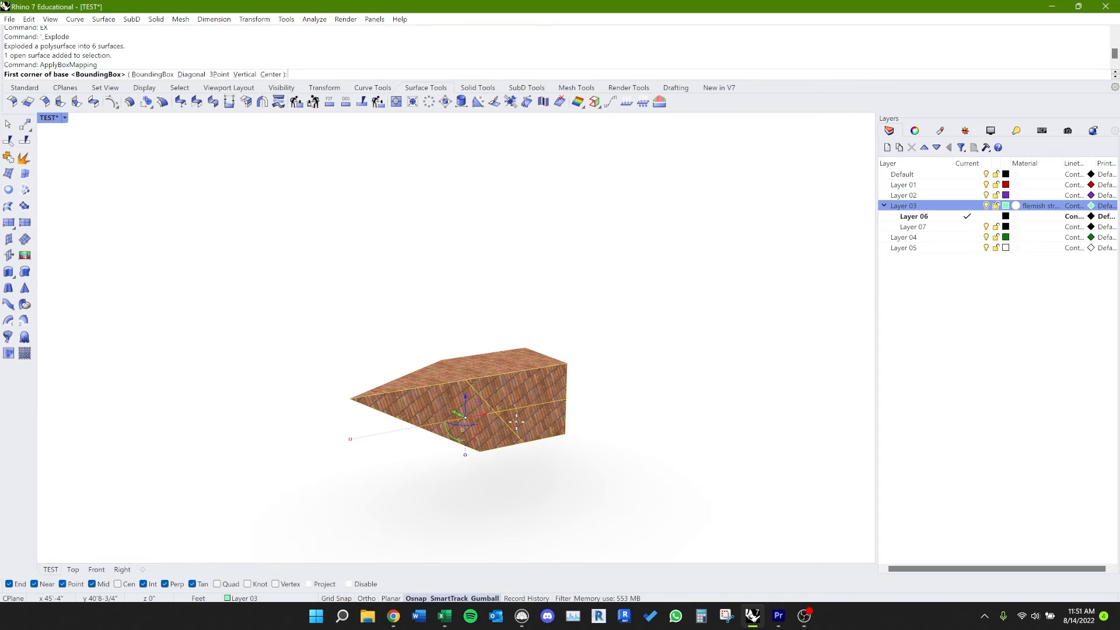
key(Return)
key(Return)
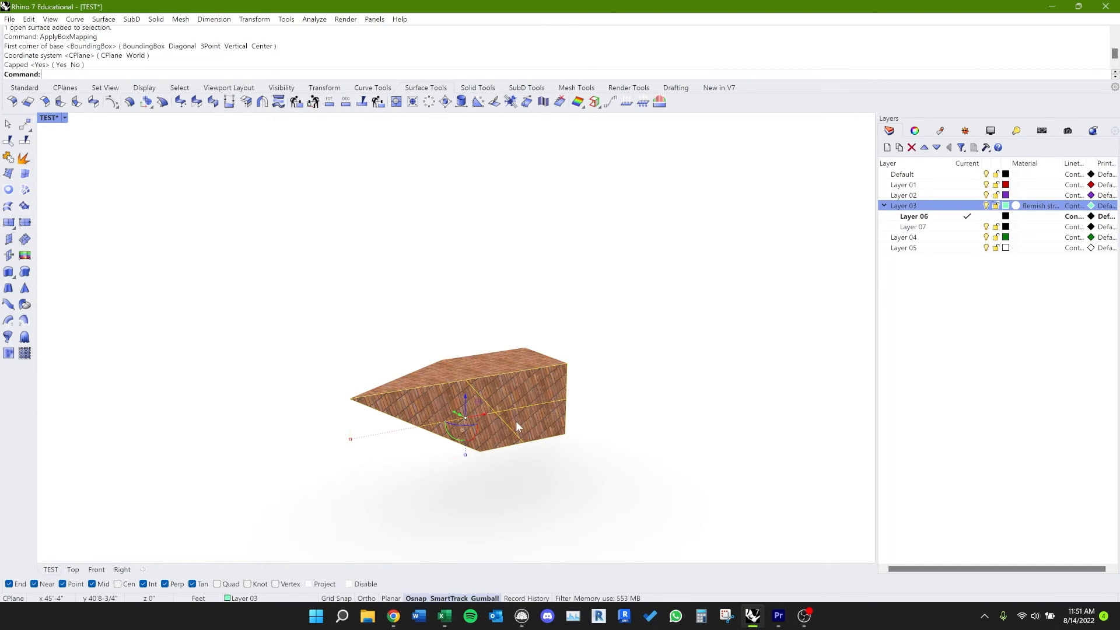
Step: Show the surface's mapping widget on channel 1 and rotate it with the gumball to reorient the brick pattern
text(Map)
key(Return)
key(Return)
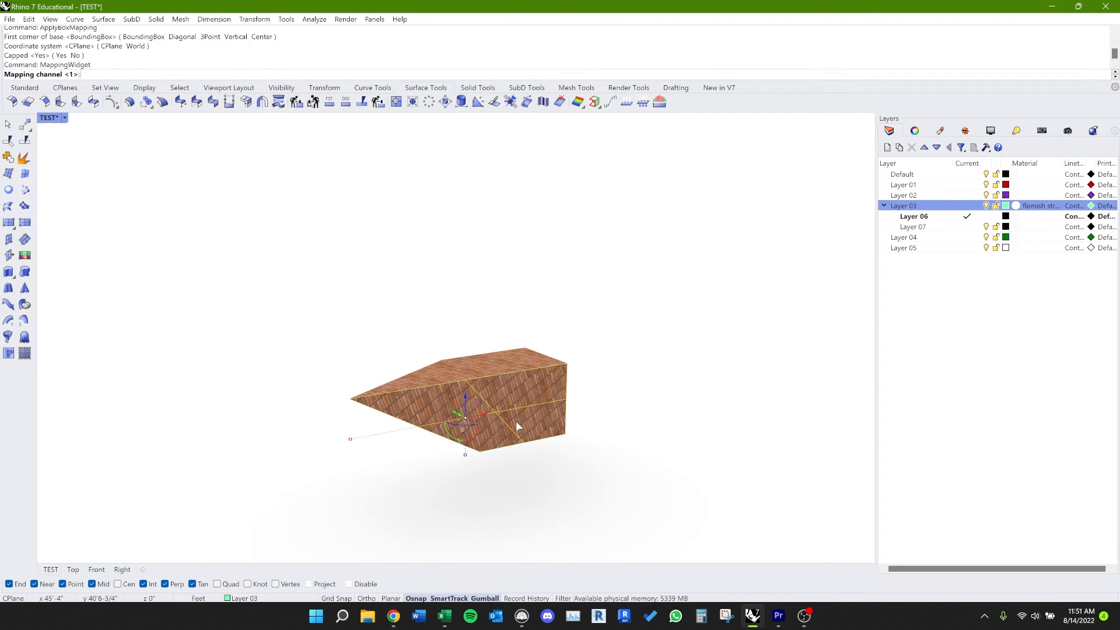
right_drag(509, 369, 490, 458)
click(462, 454)
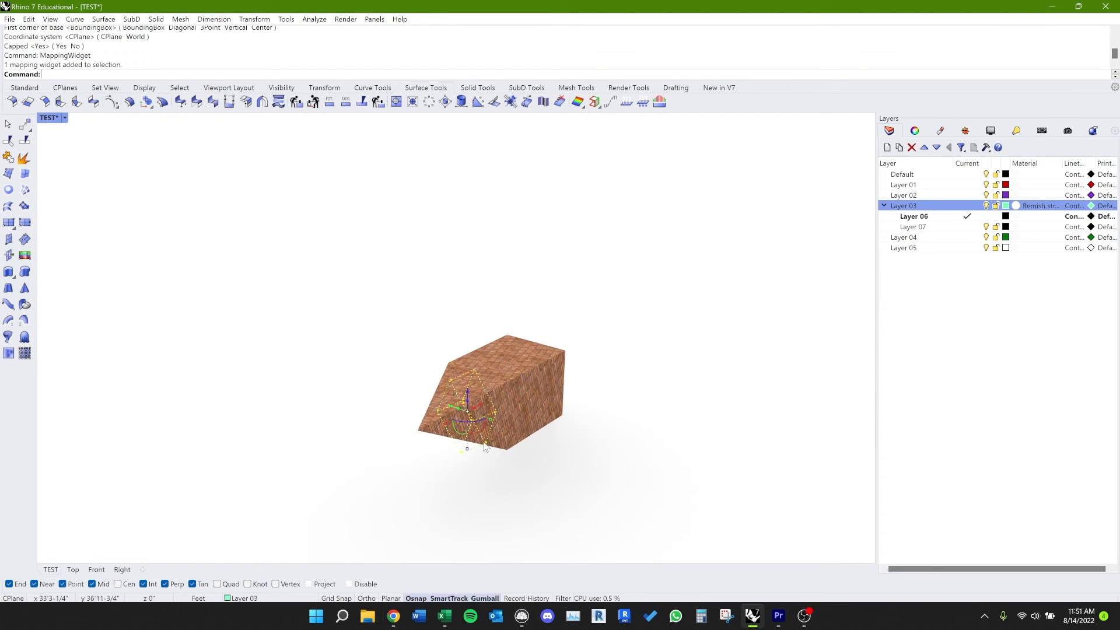
drag(486, 428, 519, 441)
right_drag(519, 442, 495, 440)
click(604, 406)
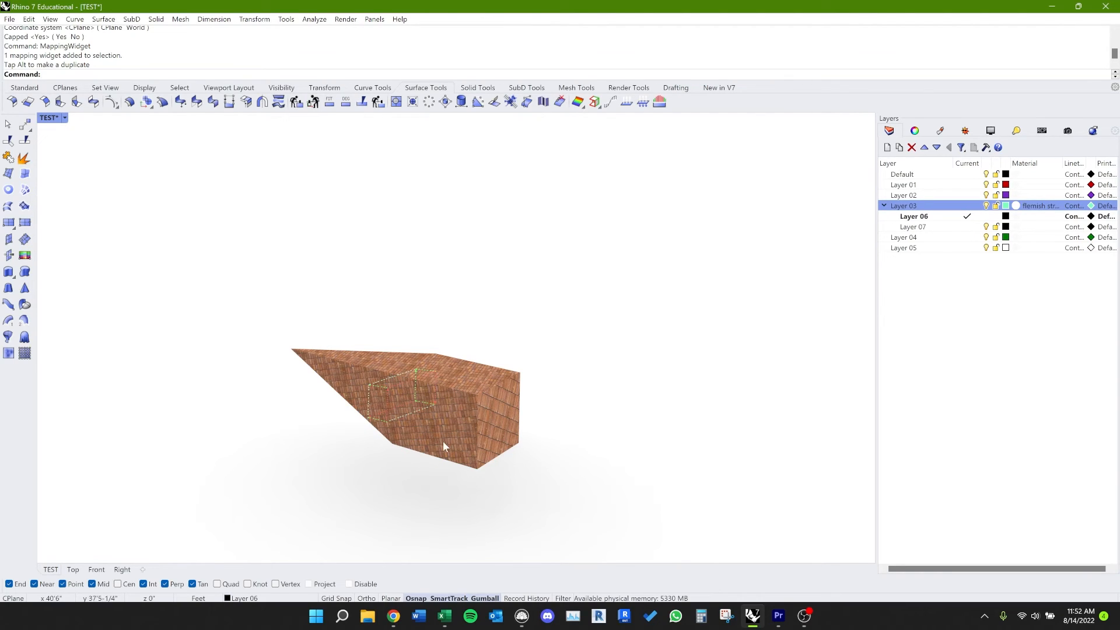
Step: Check the brick pattern on the solid's faces from another side and dismiss the mapping widget
ctrl+shift+click(516, 432)
click(572, 407)
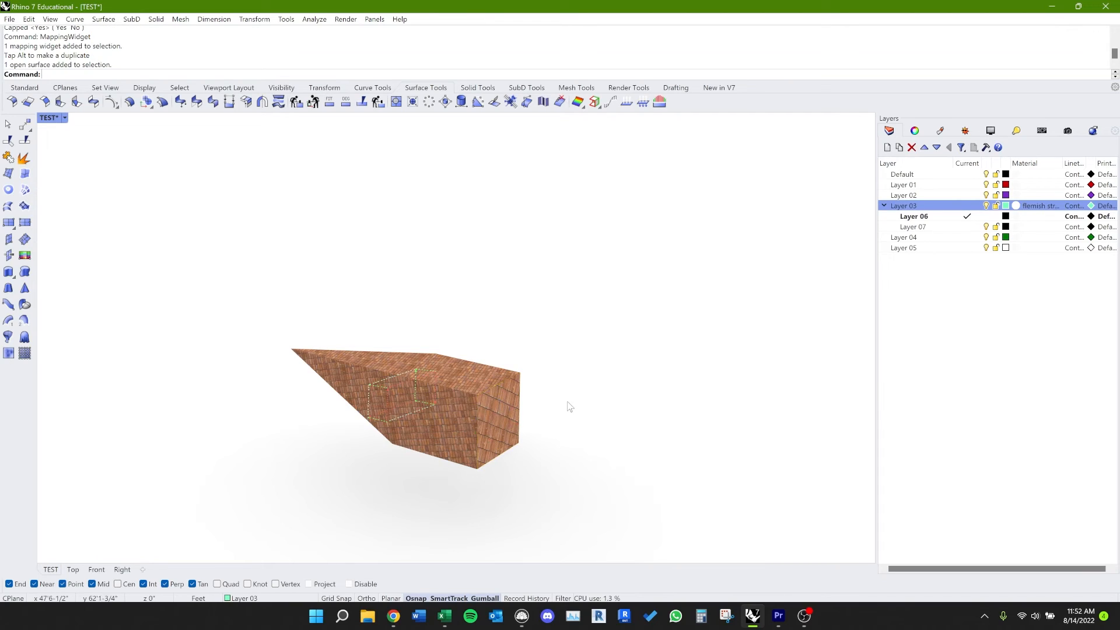
right_drag(570, 461, 606, 455)
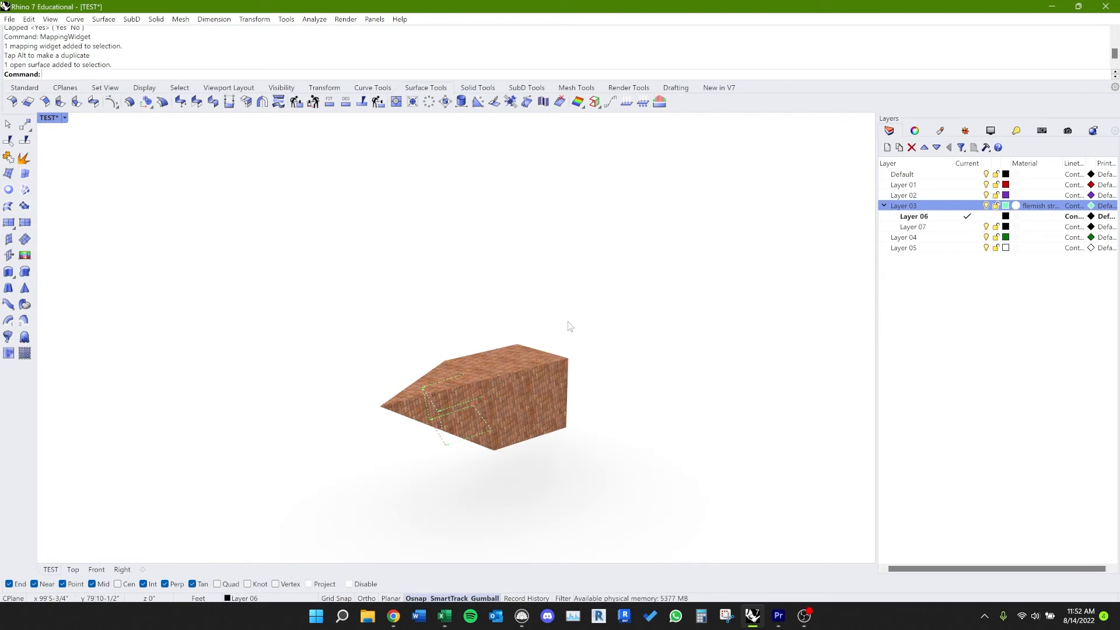
click(452, 450)
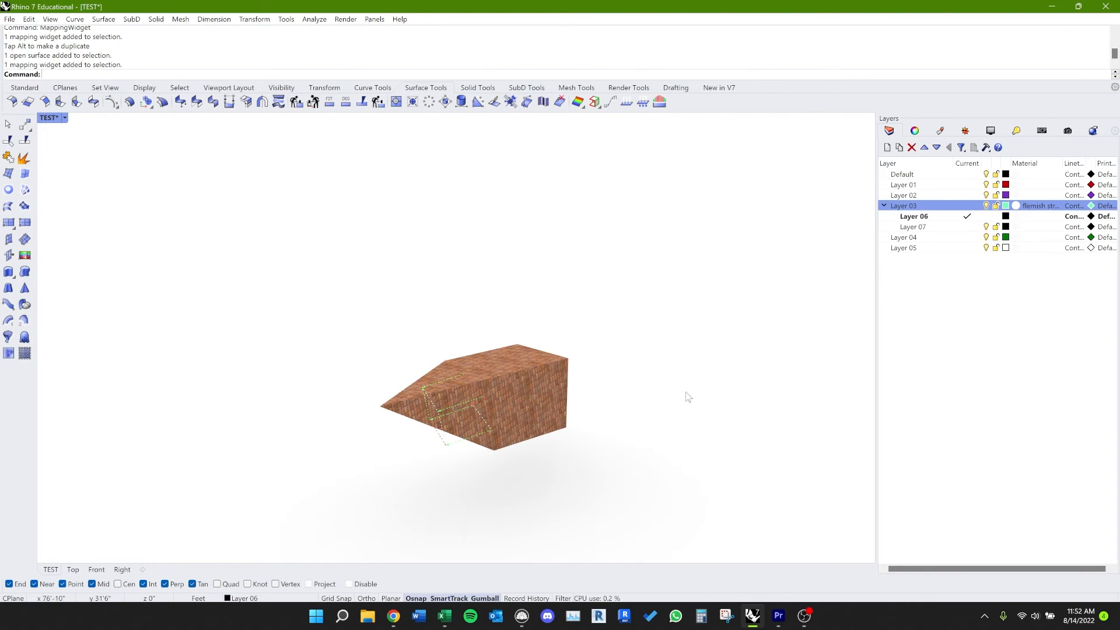
key(Escape)
Step: Change Layer 03's material type from Picture to Glass
click(1020, 212)
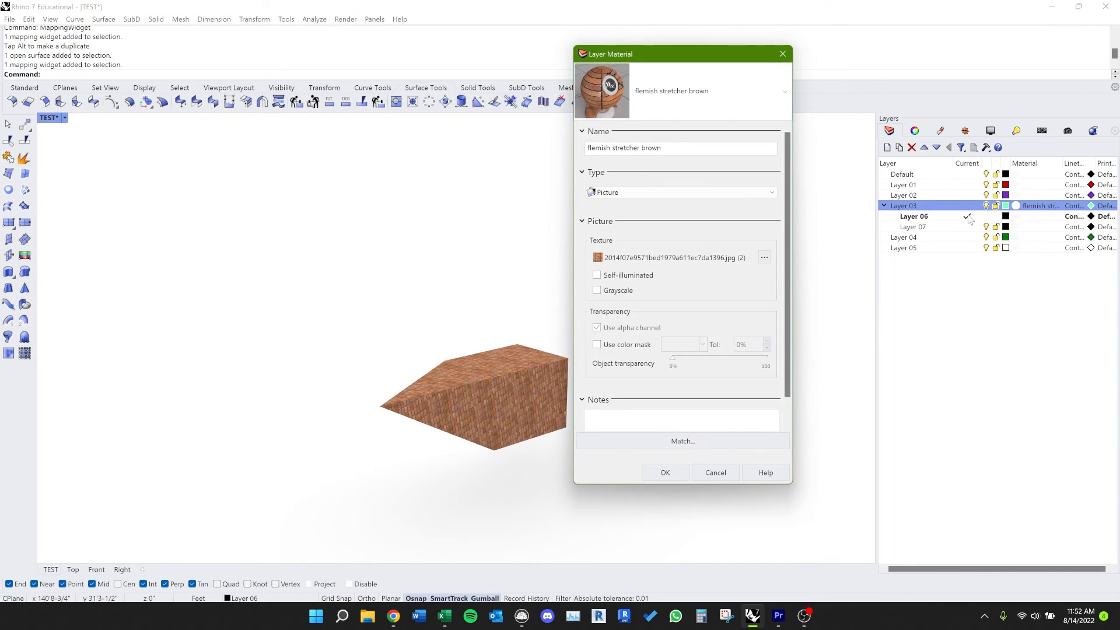
click(666, 193)
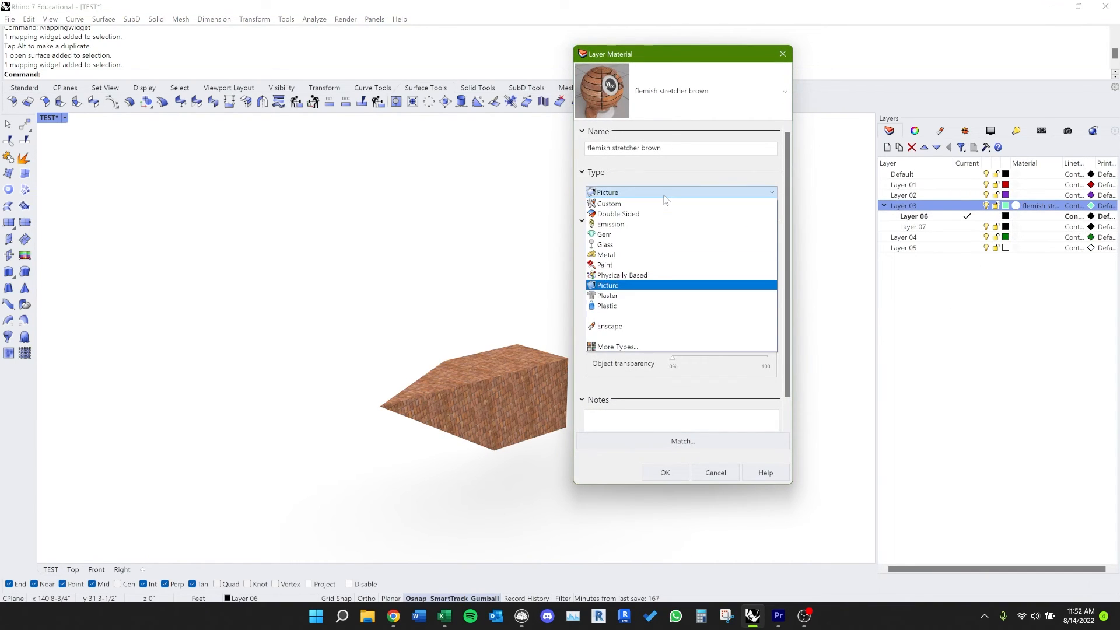
click(676, 246)
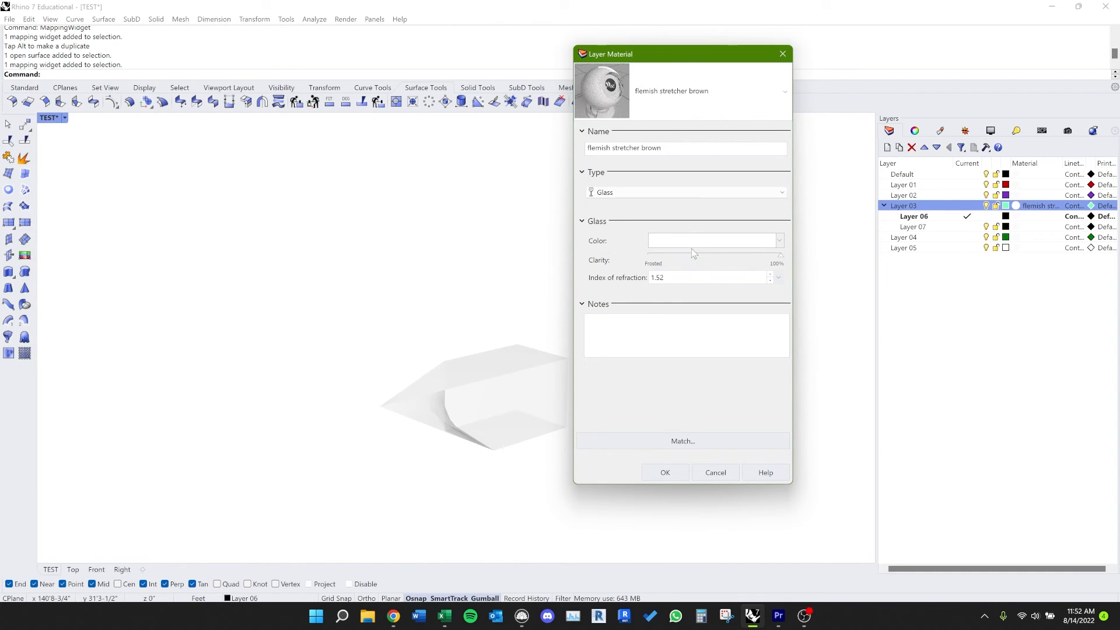
click(780, 240)
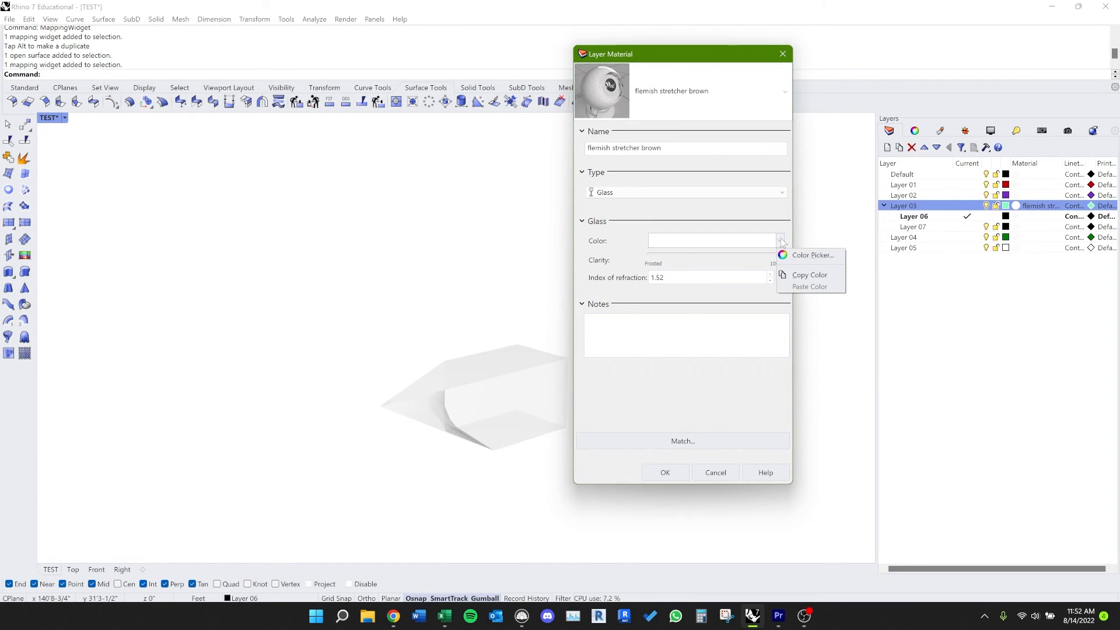
click(808, 255)
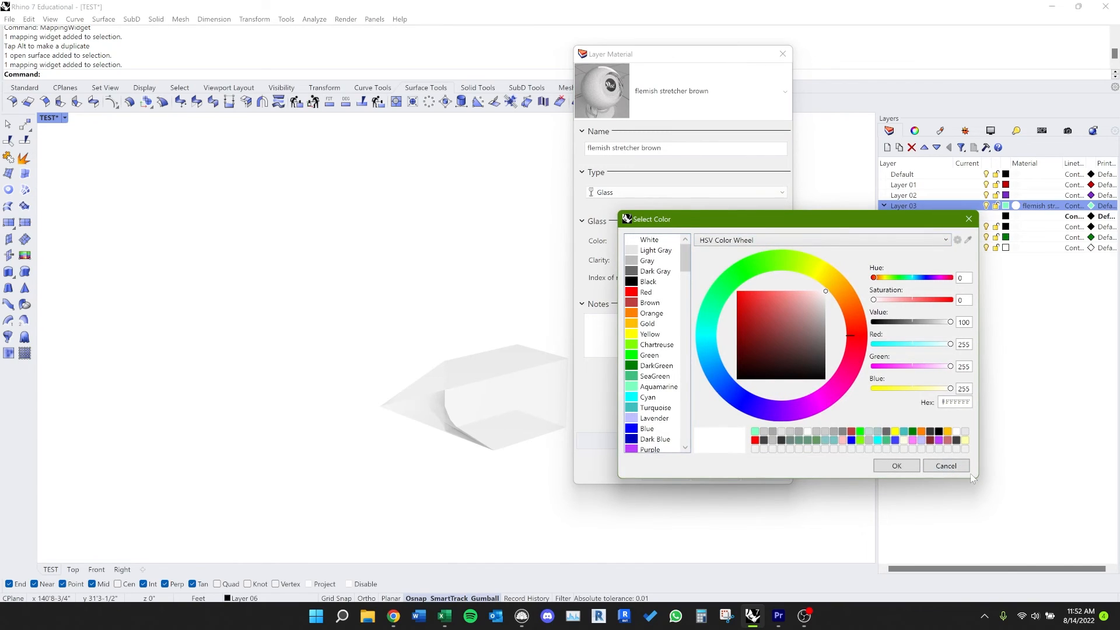
click(946, 465)
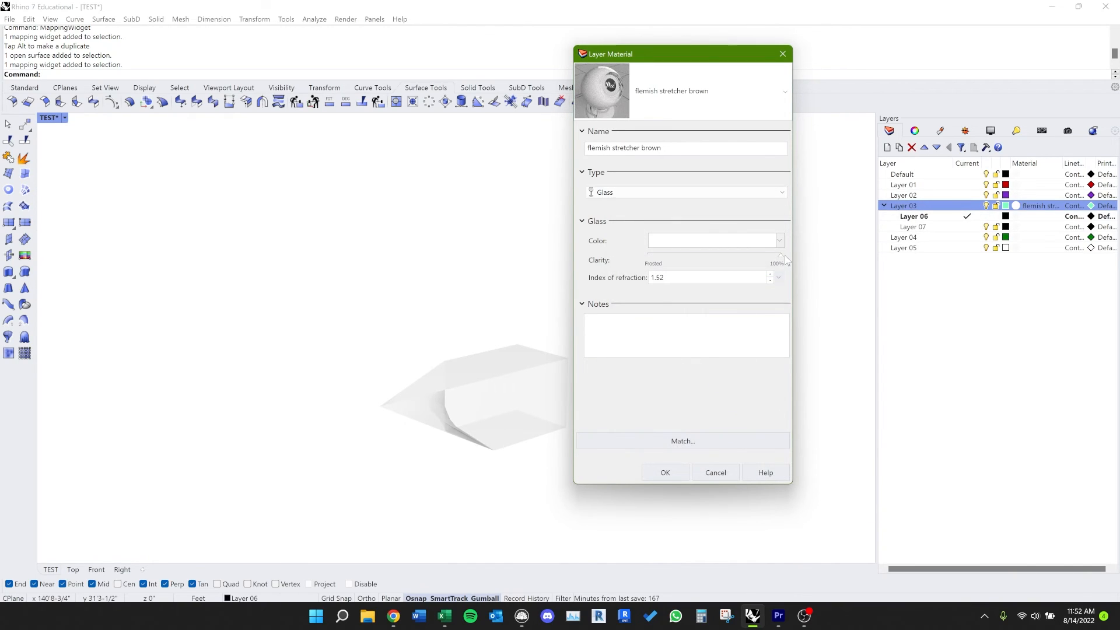
Step: Go over the glass clarity and index of refraction settings and accept the Layer 03 material
mouse_move(779, 257)
mouse_down()
mouse_move(665, 278)
mouse_move(776, 260)
mouse_up()
click(747, 278)
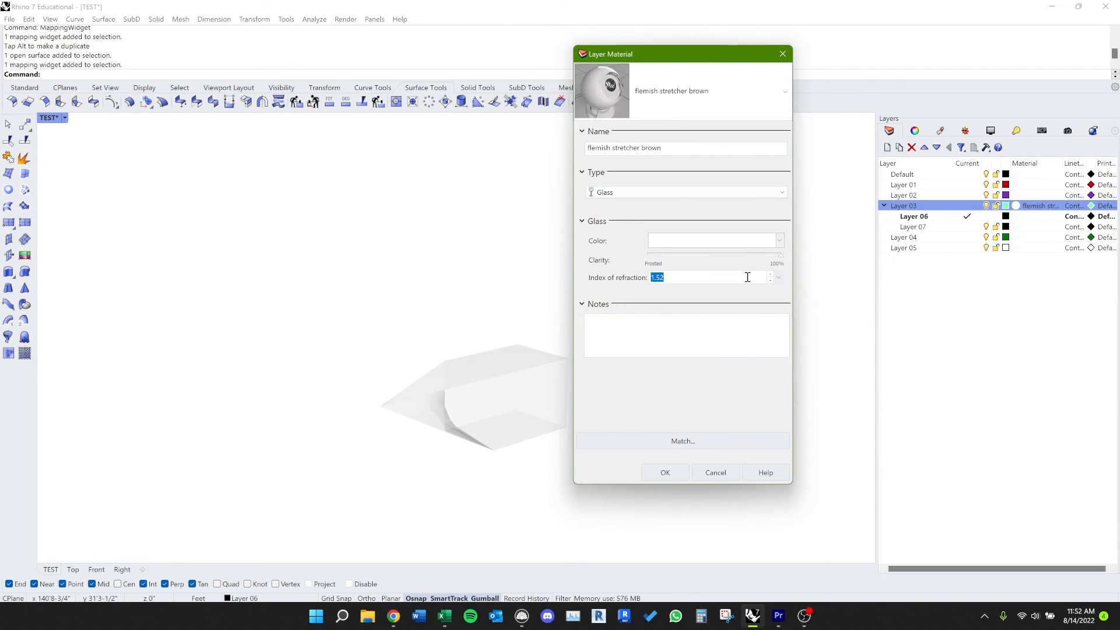
click(712, 304)
click(592, 306)
click(667, 470)
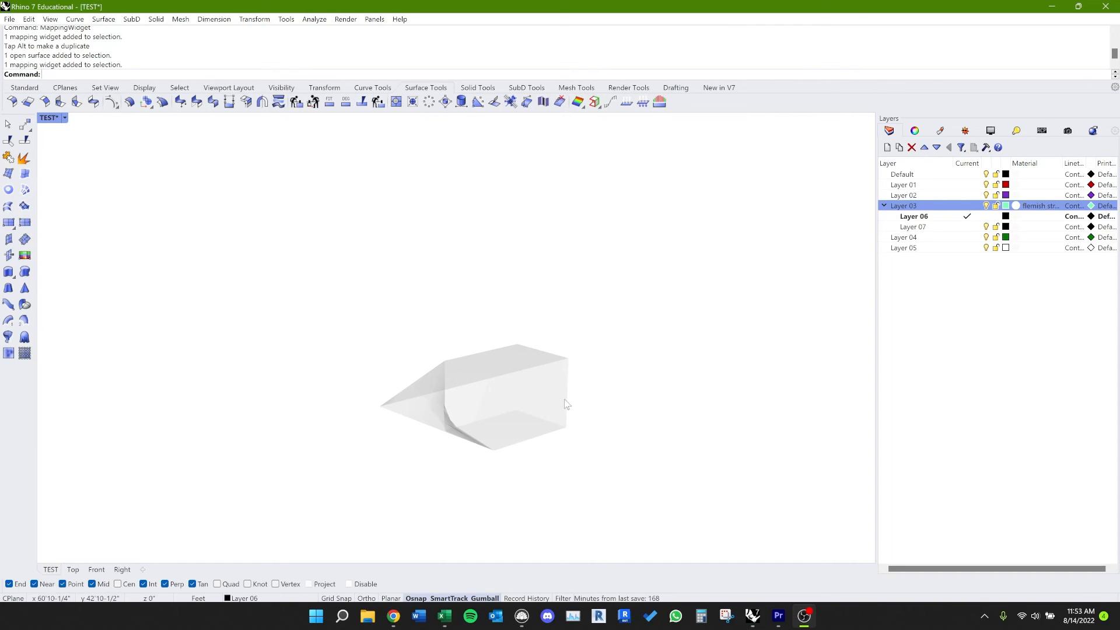
Step: Switch to the Keyboard Shortcuts workbook in Excel and examine the Rhino alias list and the area below the Enscape commands
click(456, 620)
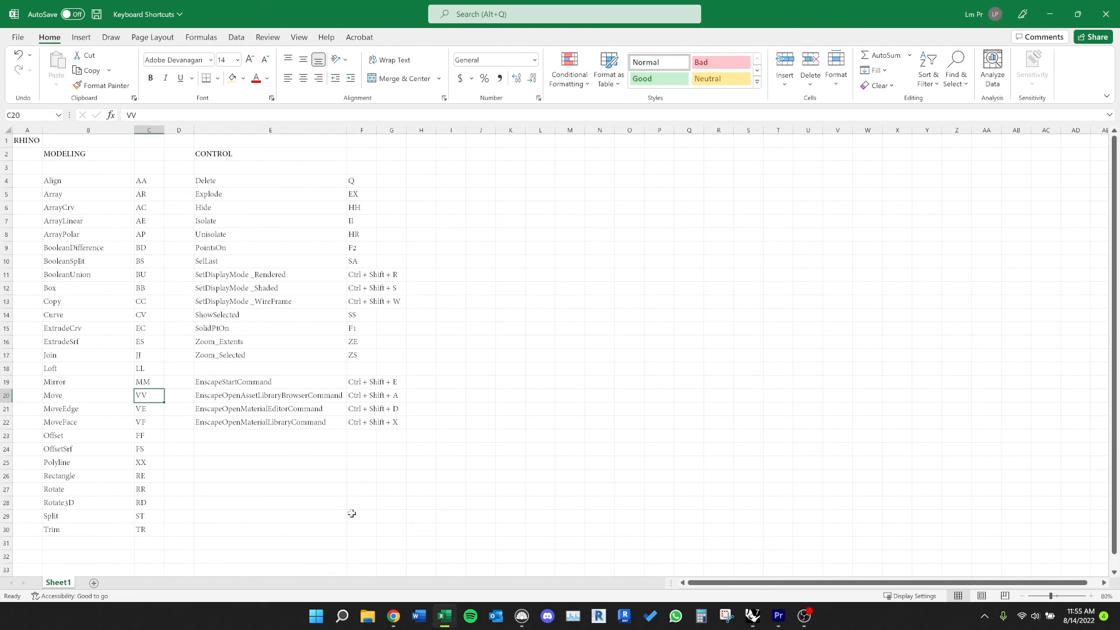
click(387, 531)
drag(387, 531, 180, 430)
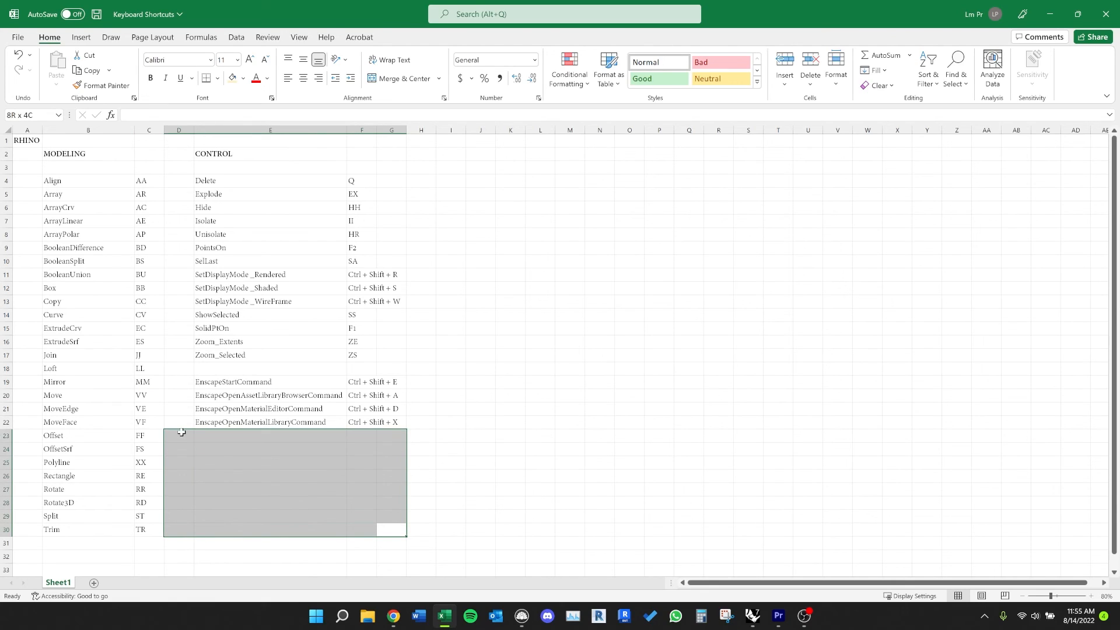
click(278, 450)
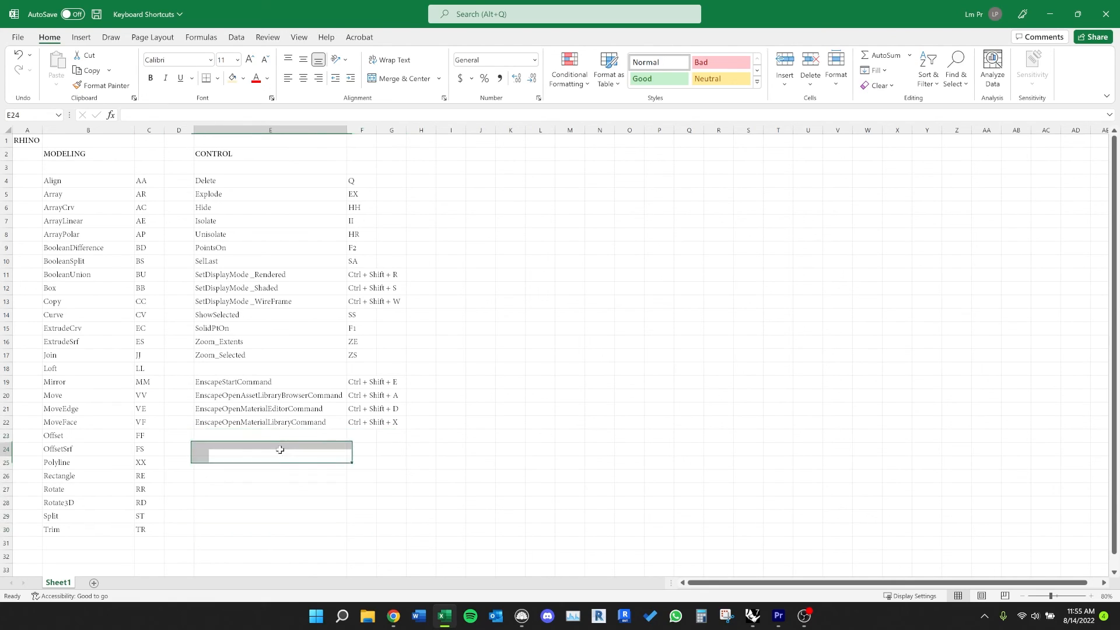
click(286, 435)
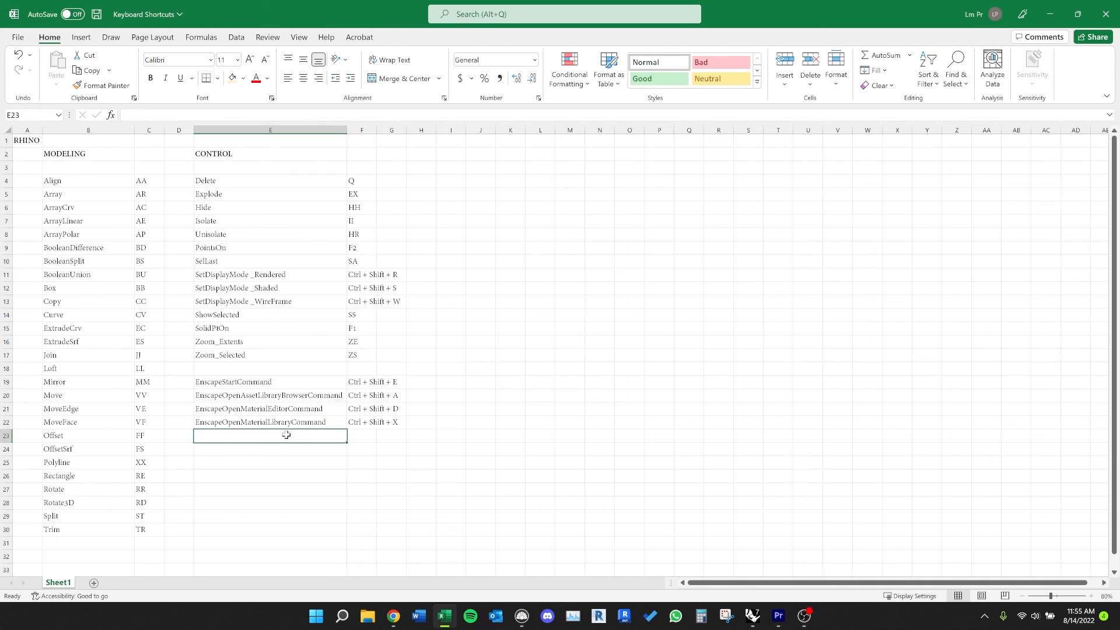